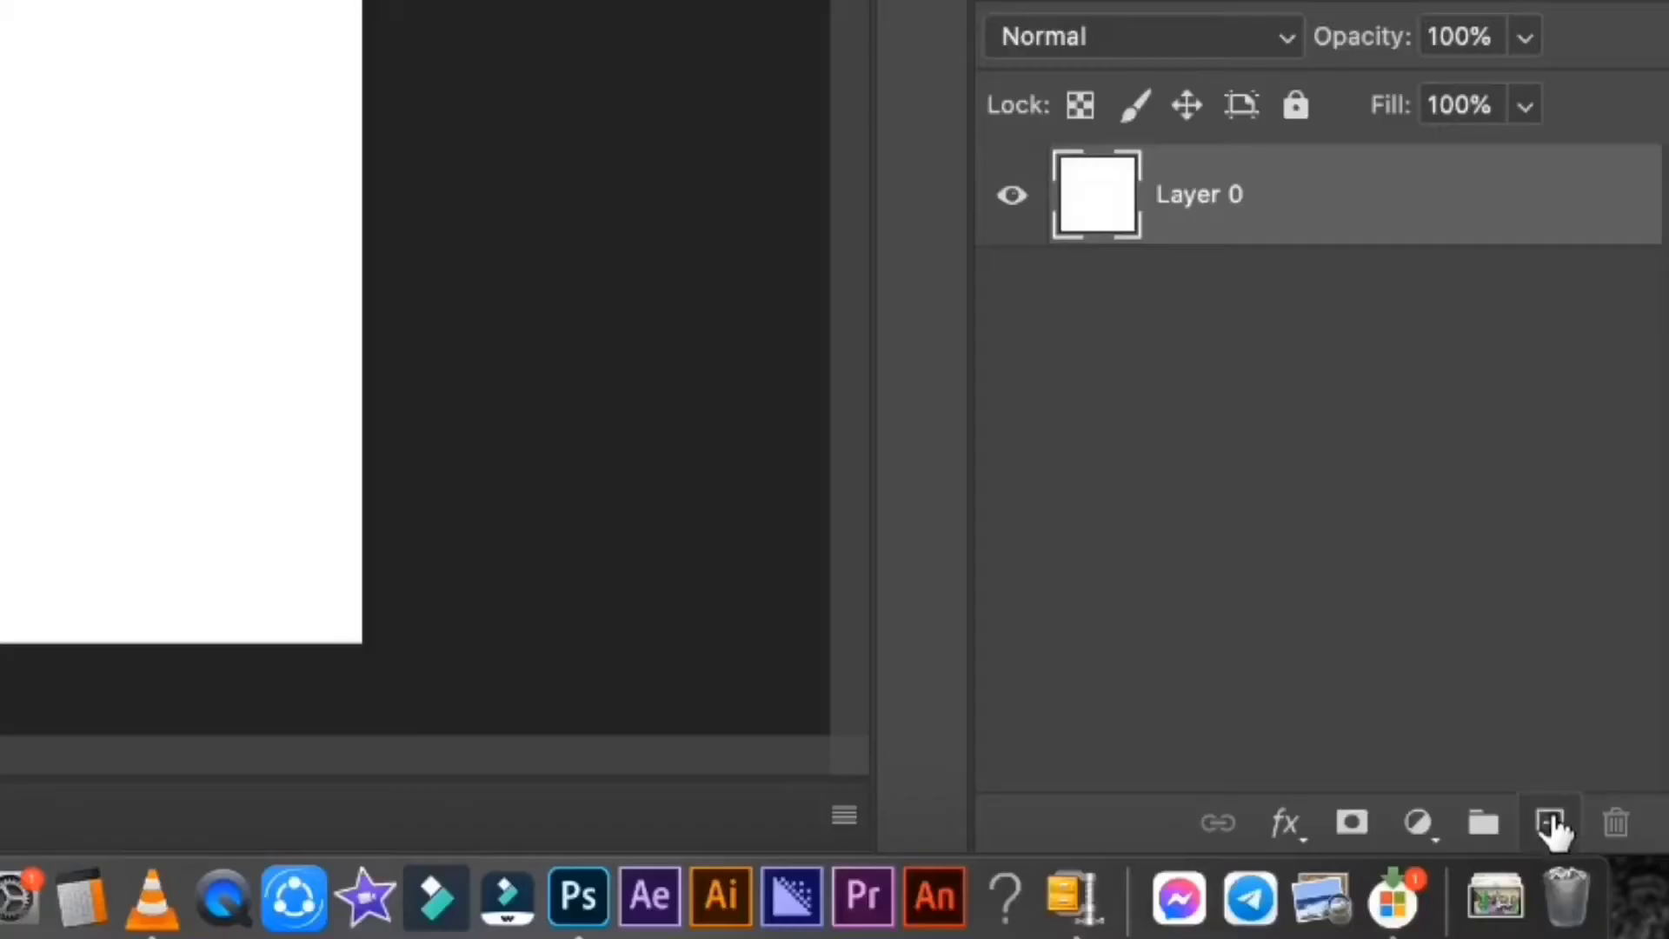
On a new layer, make a circular selection about 3640 px wide spanning the canvas, fill it with ff1300, and deselect.
left_click(1521, 885)
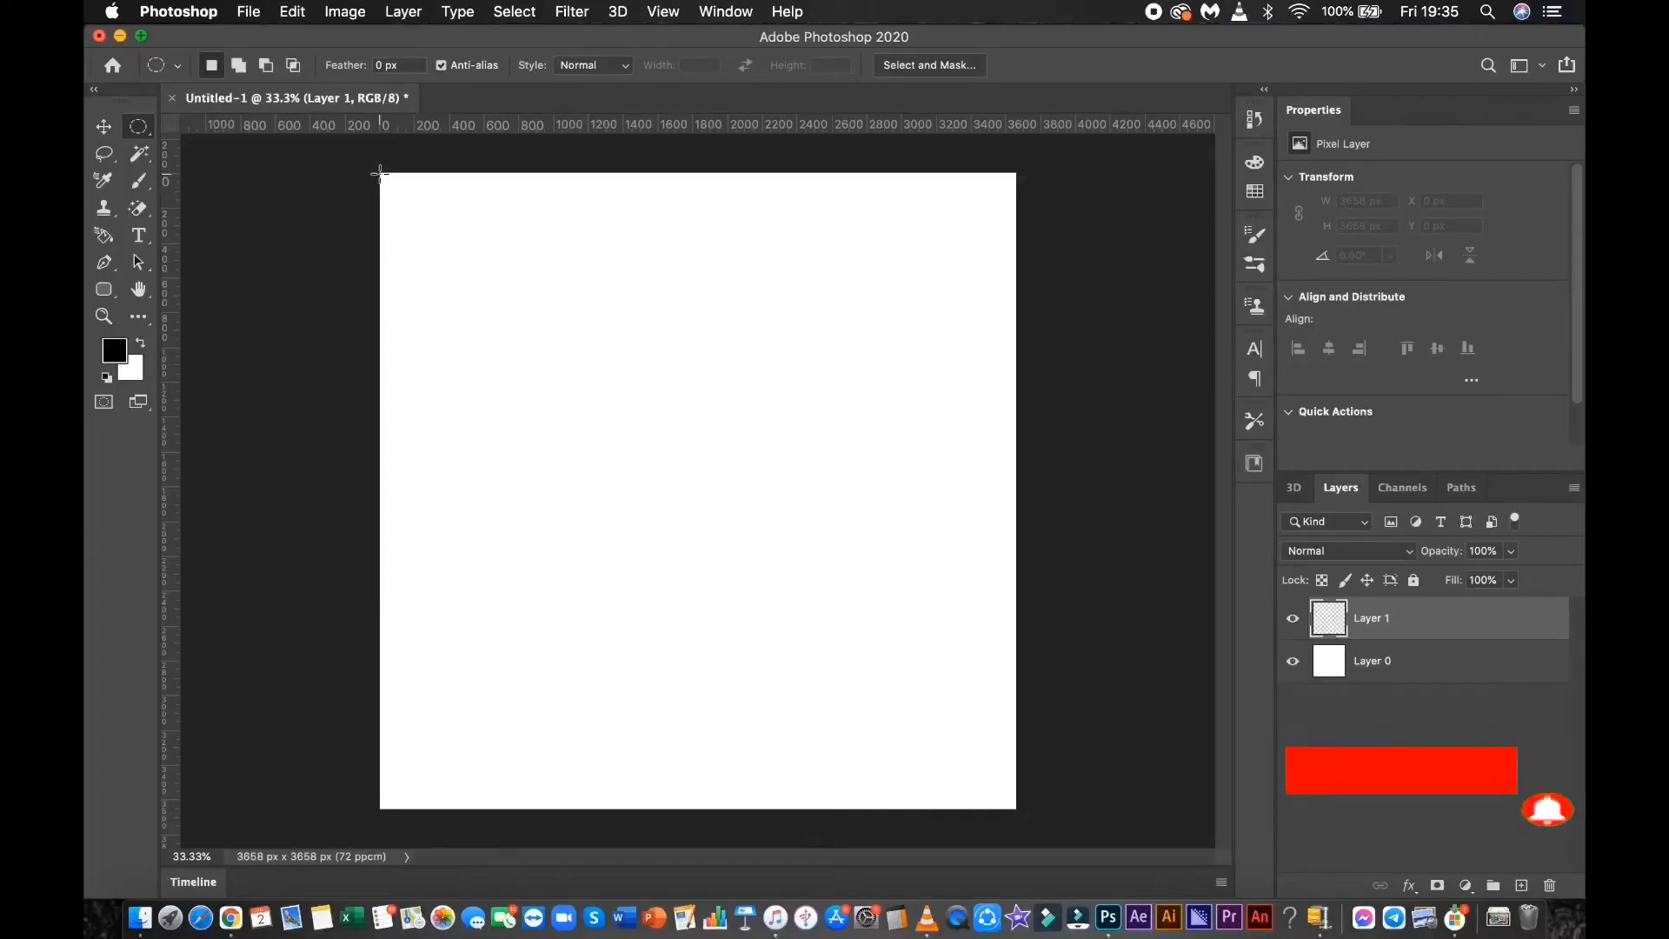
left_click_drag(380, 173, 1017, 807)
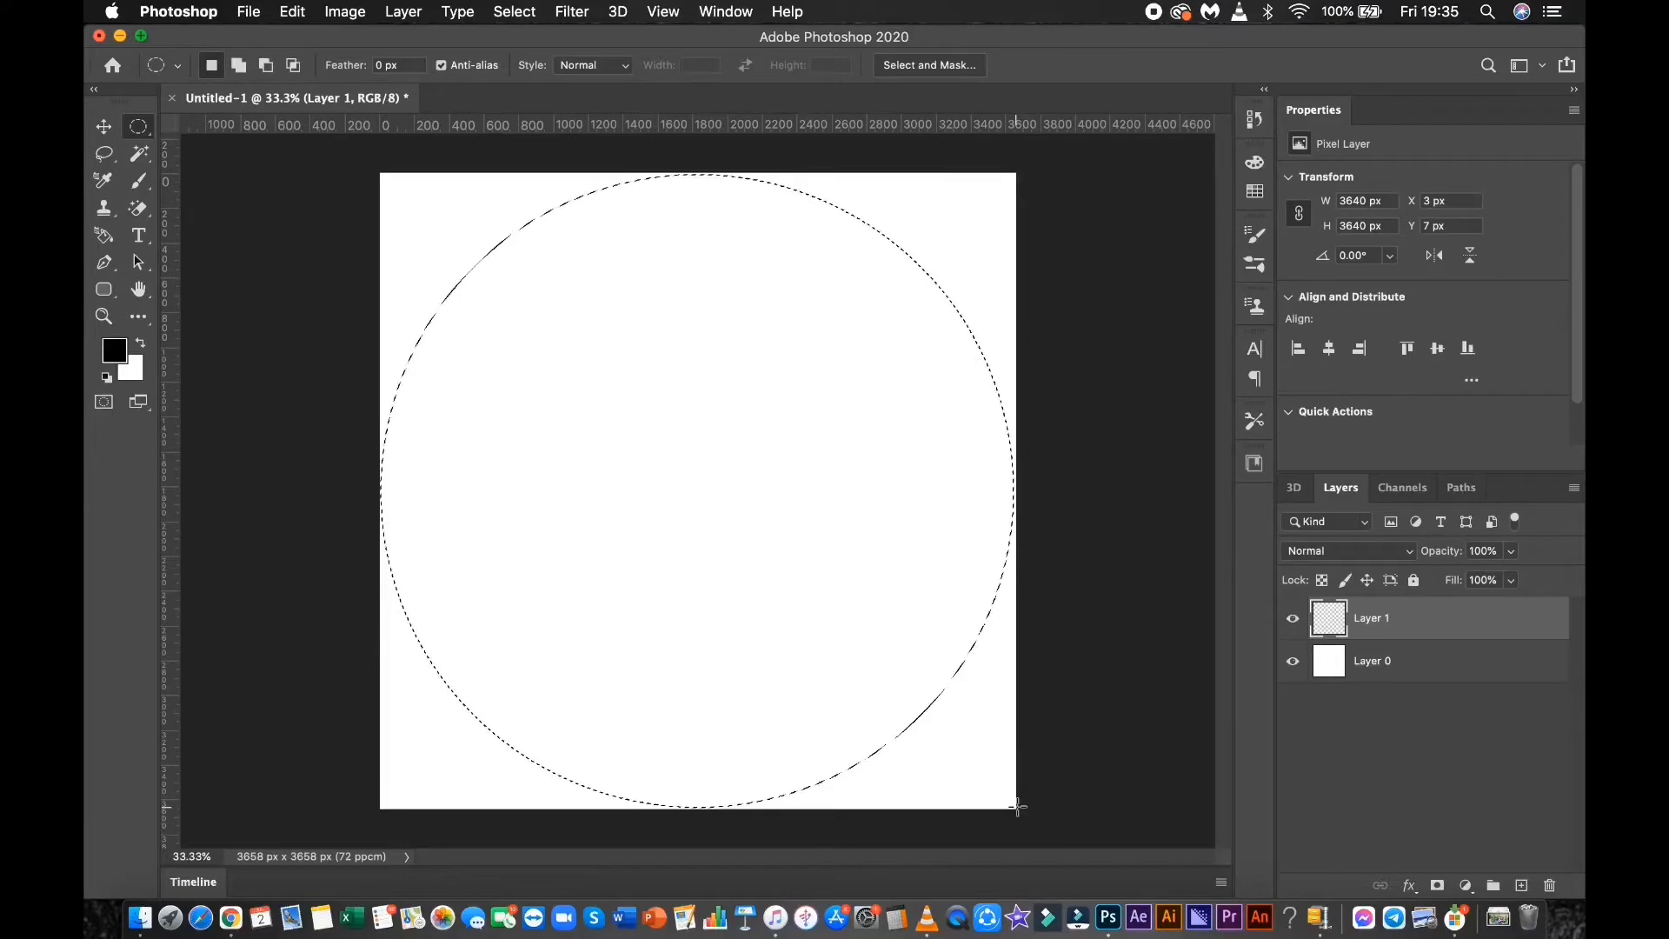
key("shift+BackSpace")
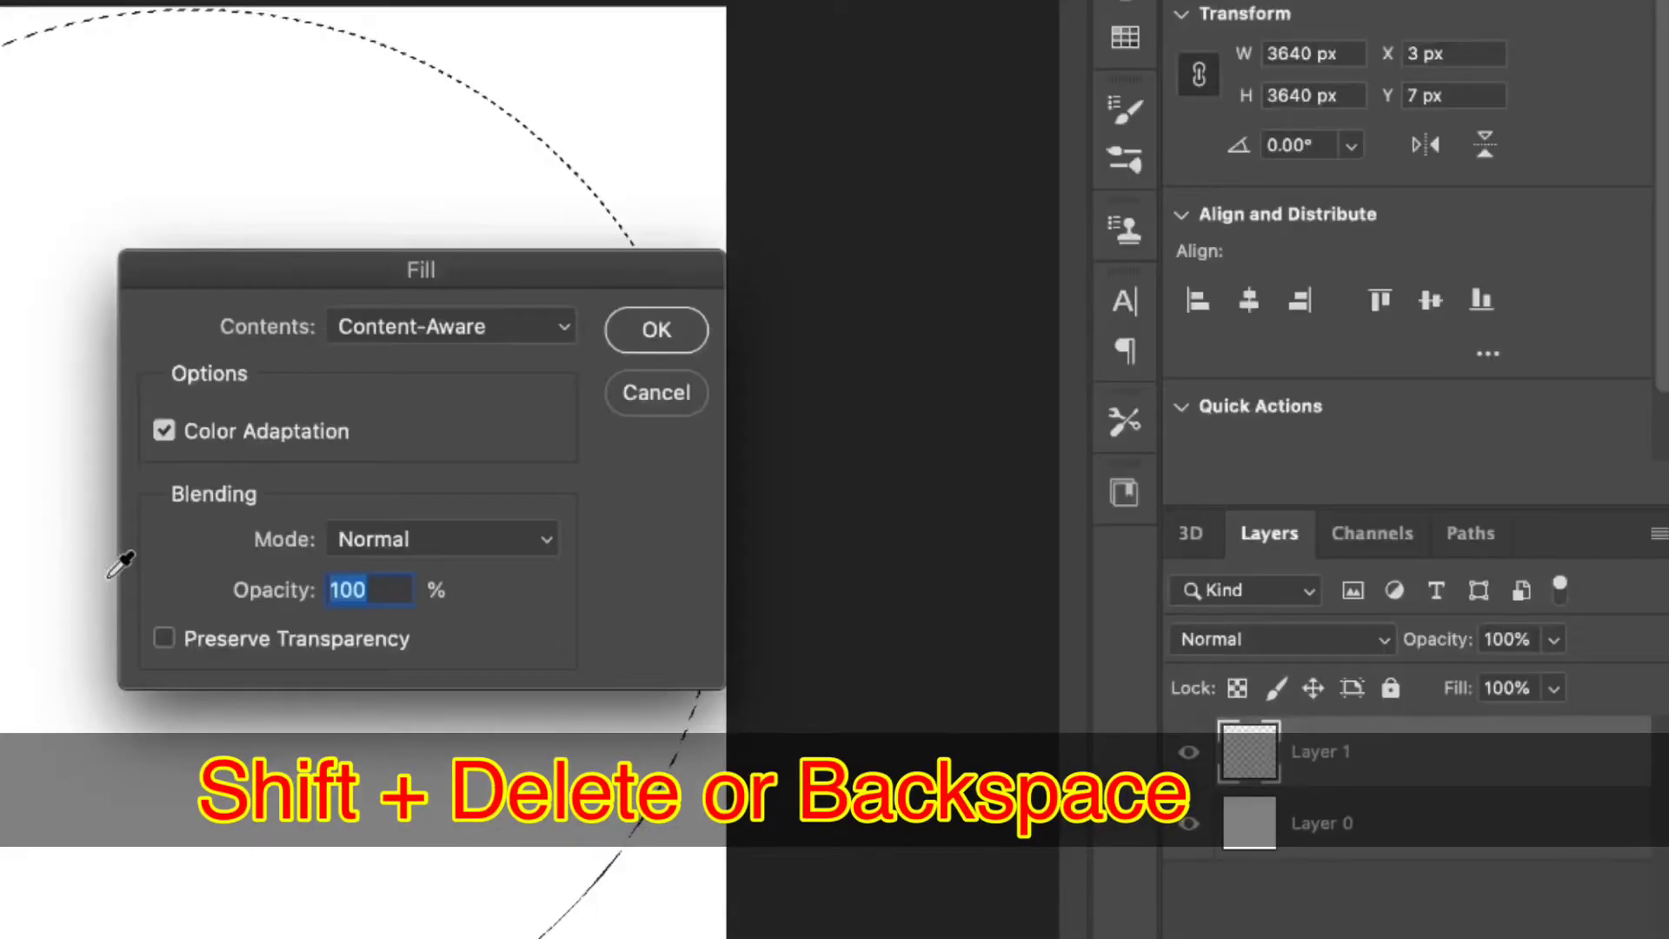
left_click(920, 365)
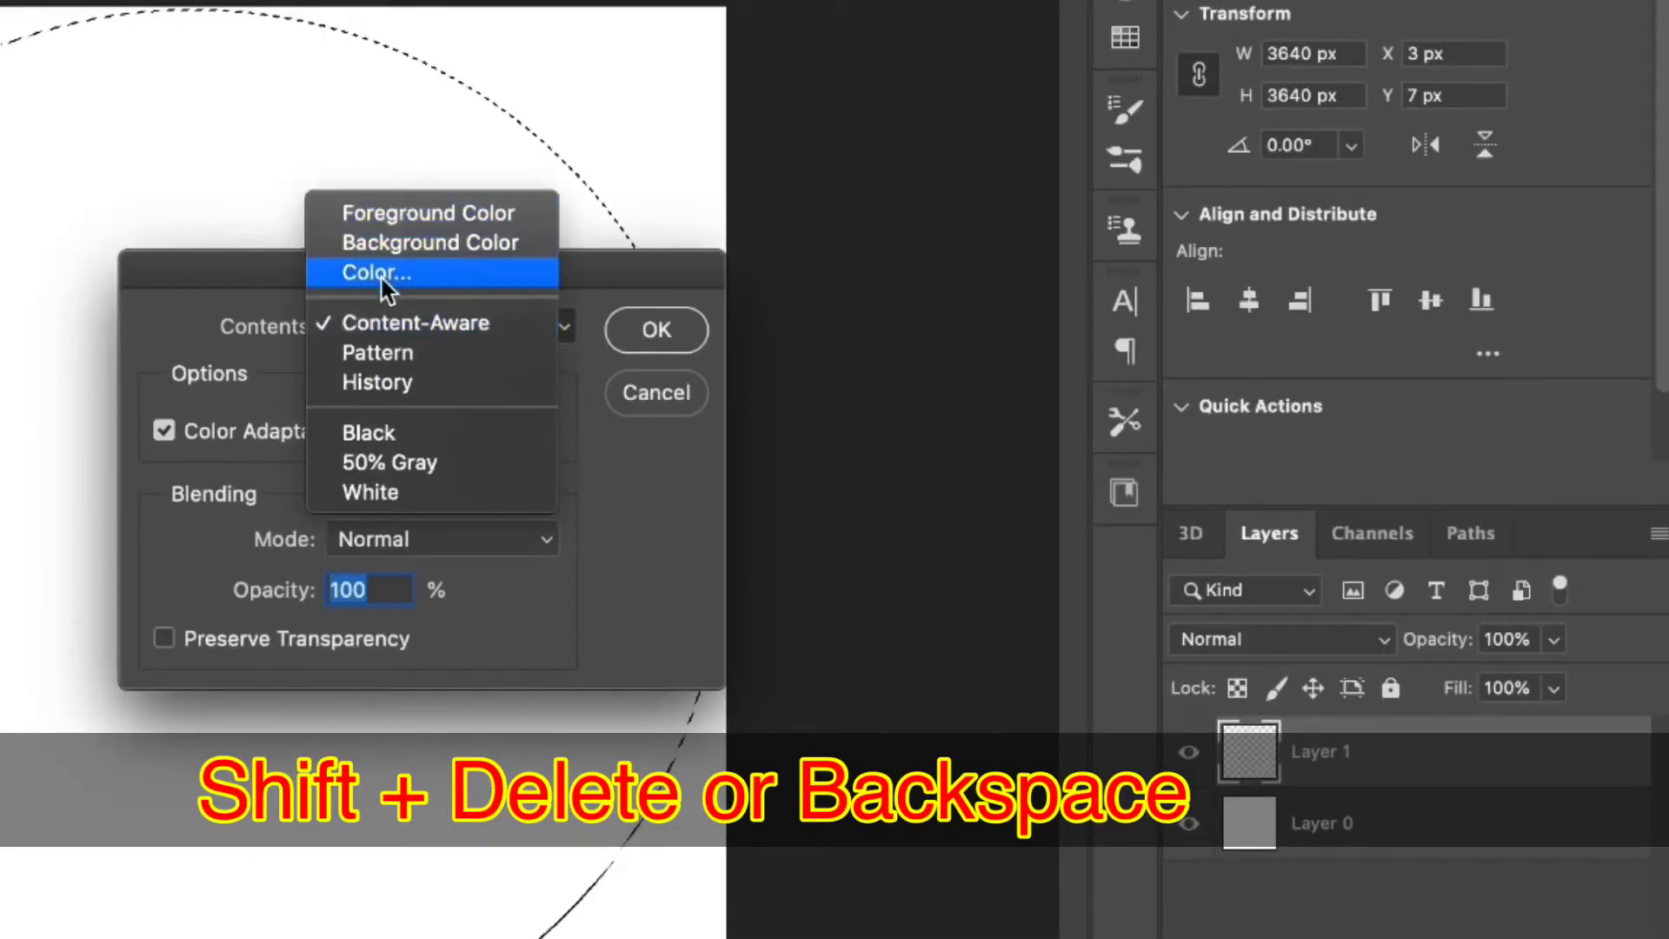
left_click(439, 276)
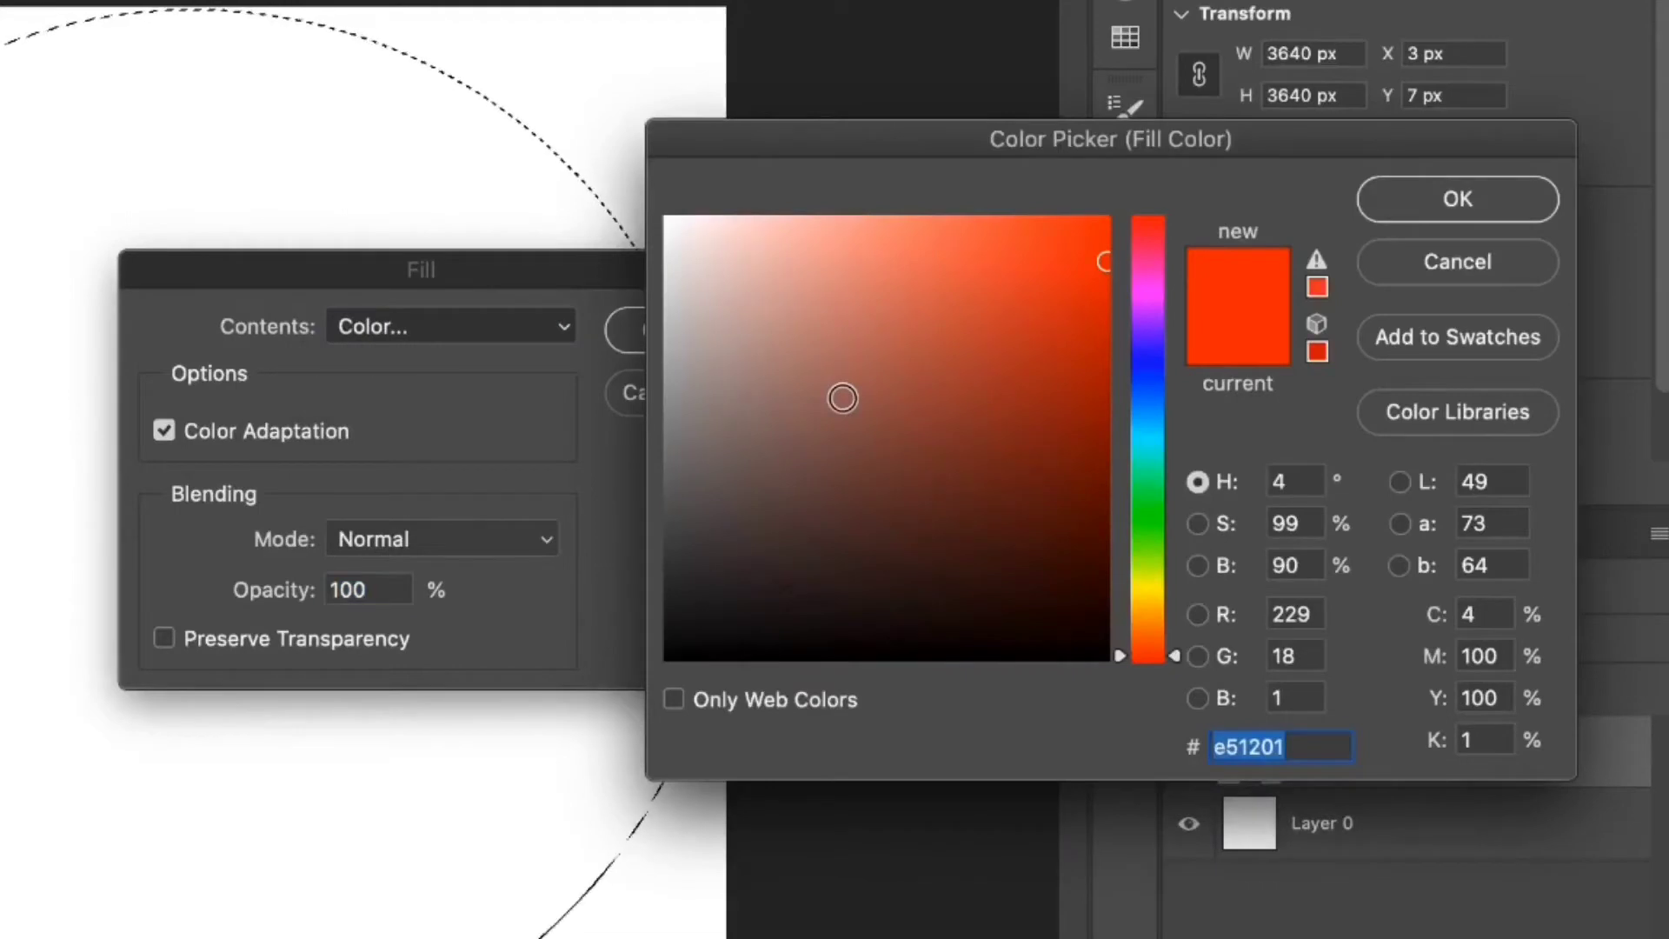
left_click(1108, 219)
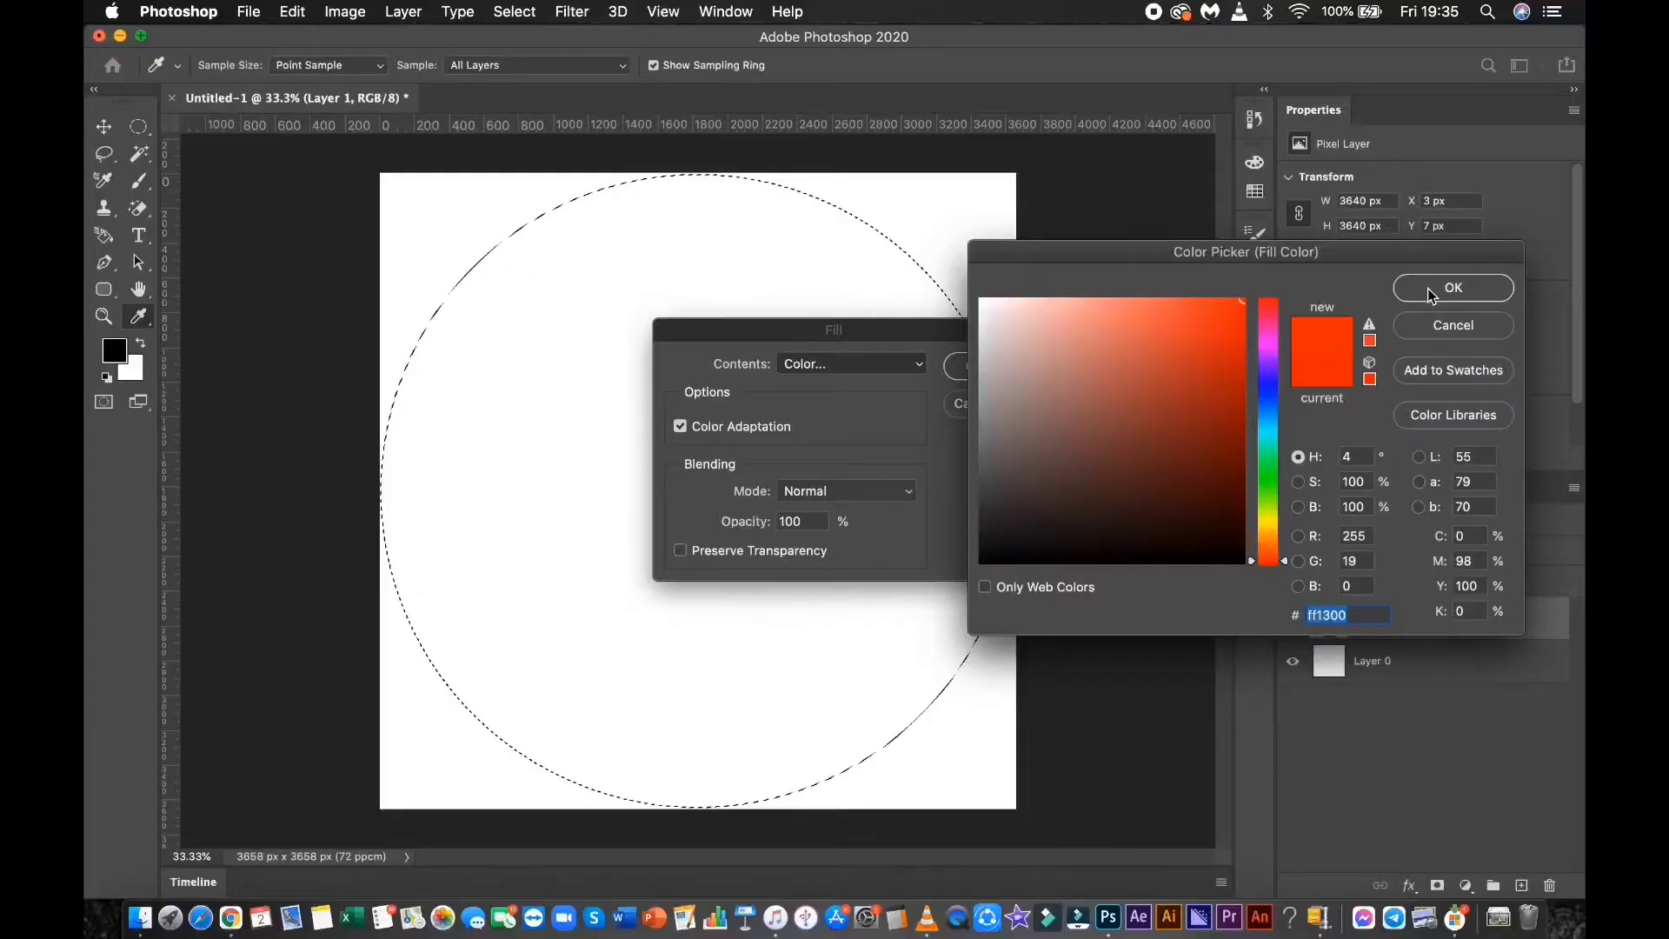
left_click(1400, 197)
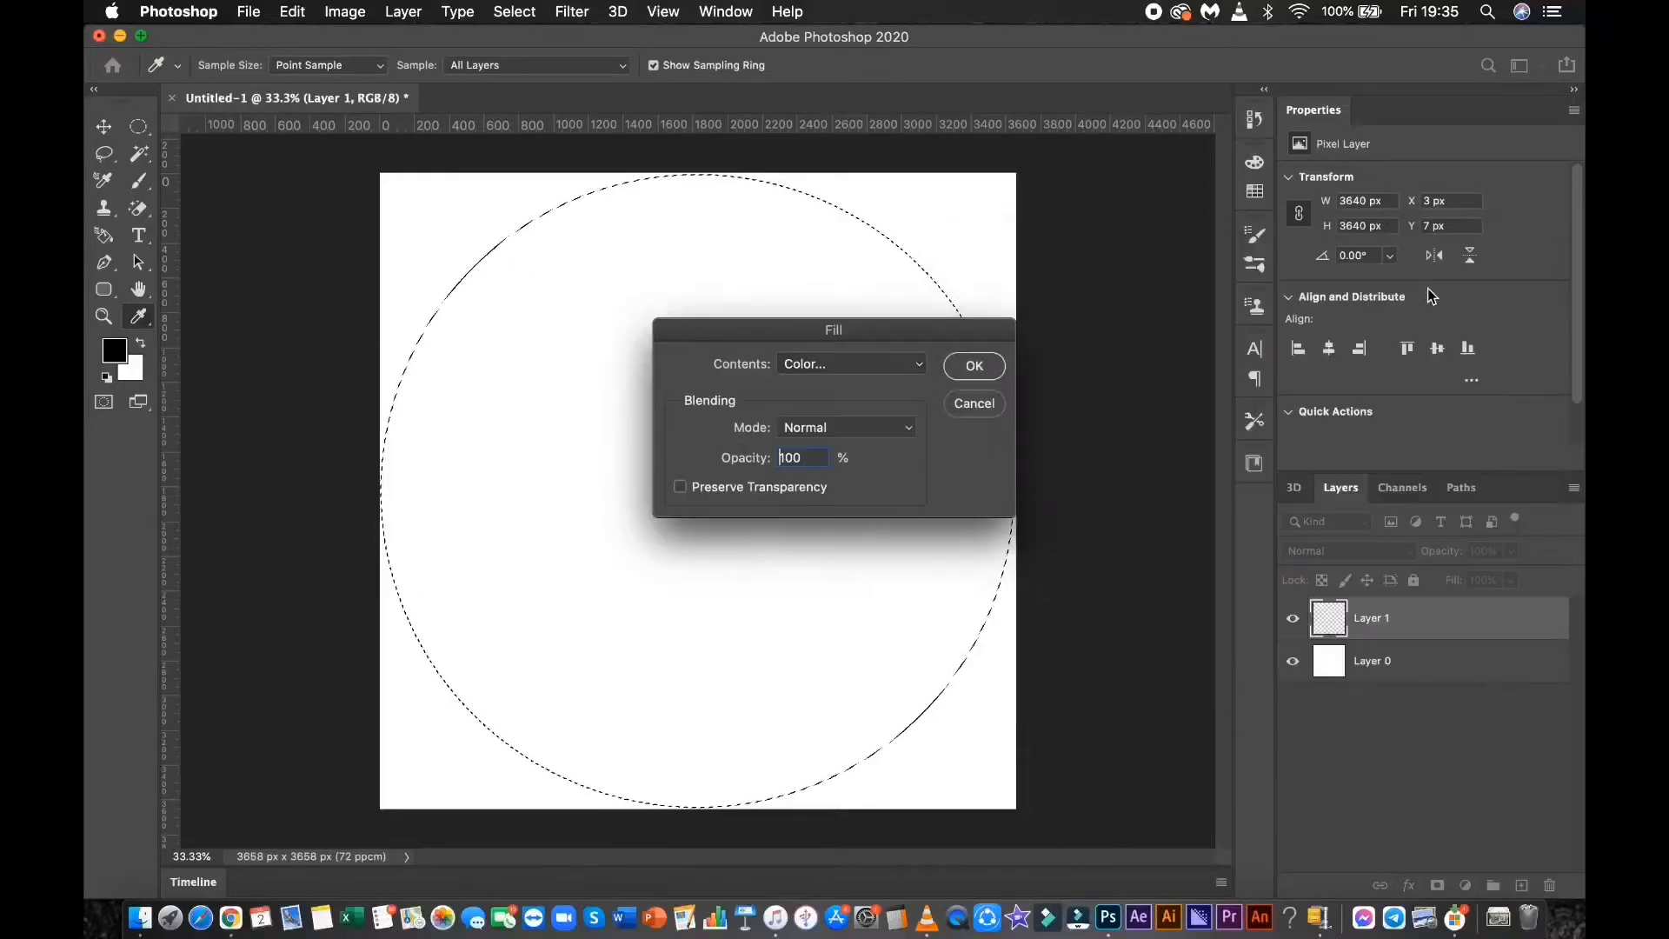
left_click(973, 366)
key("super+d")
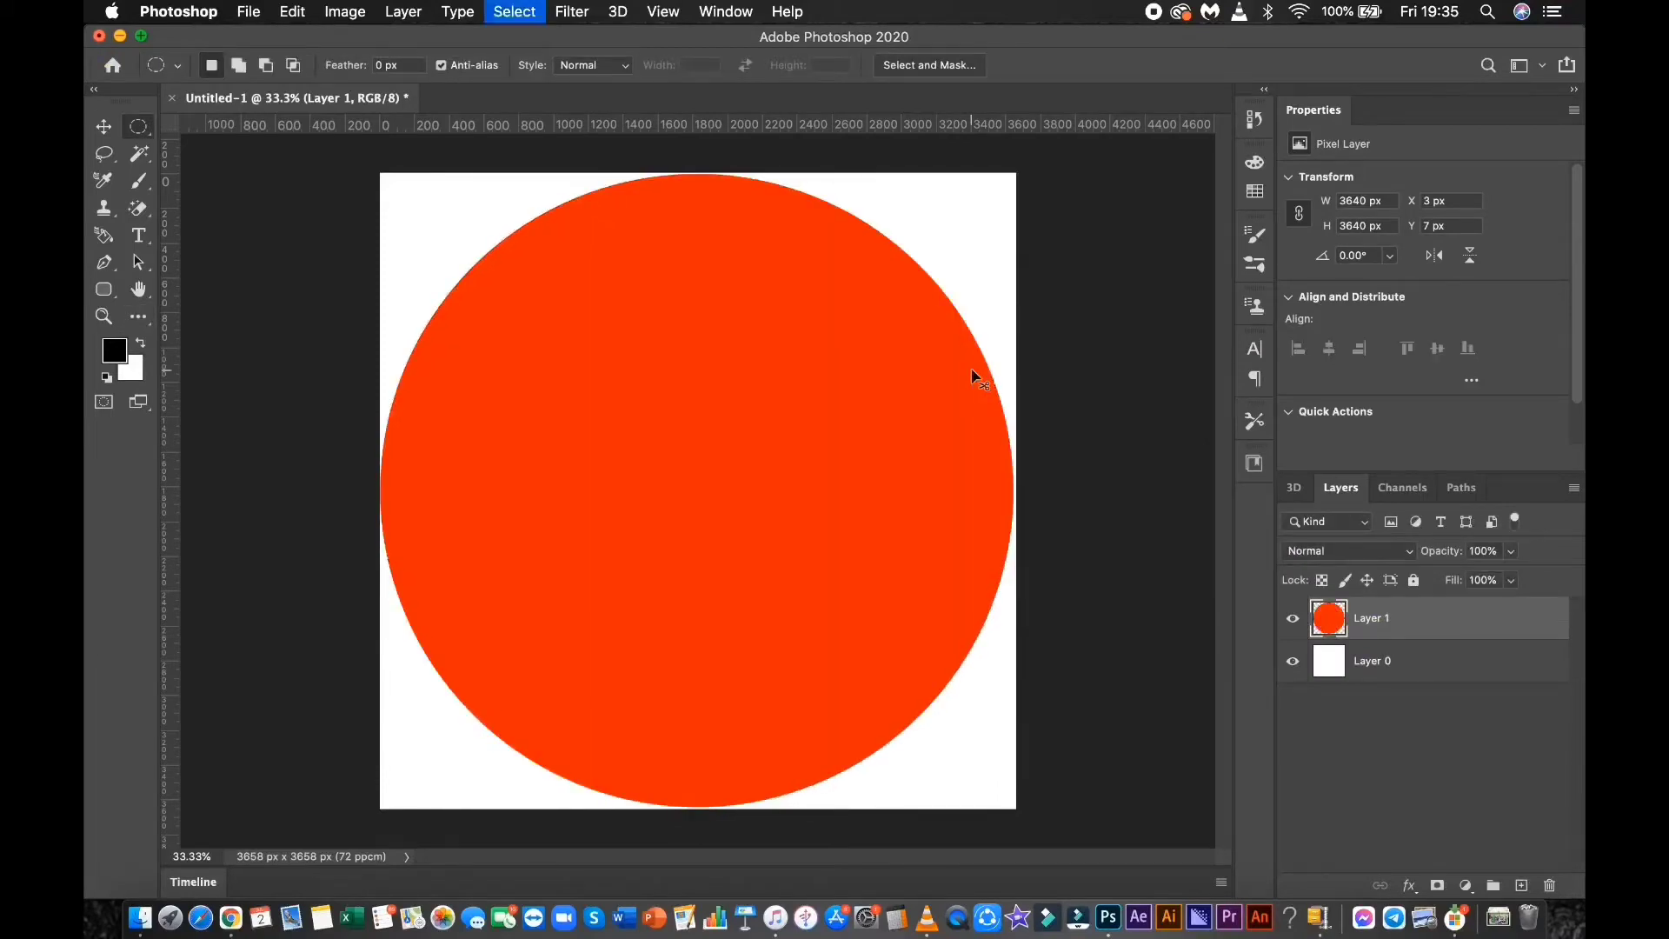
Centre the red circle horizontally and vertically on the whole canvas, then deselect its layer.
key("v")
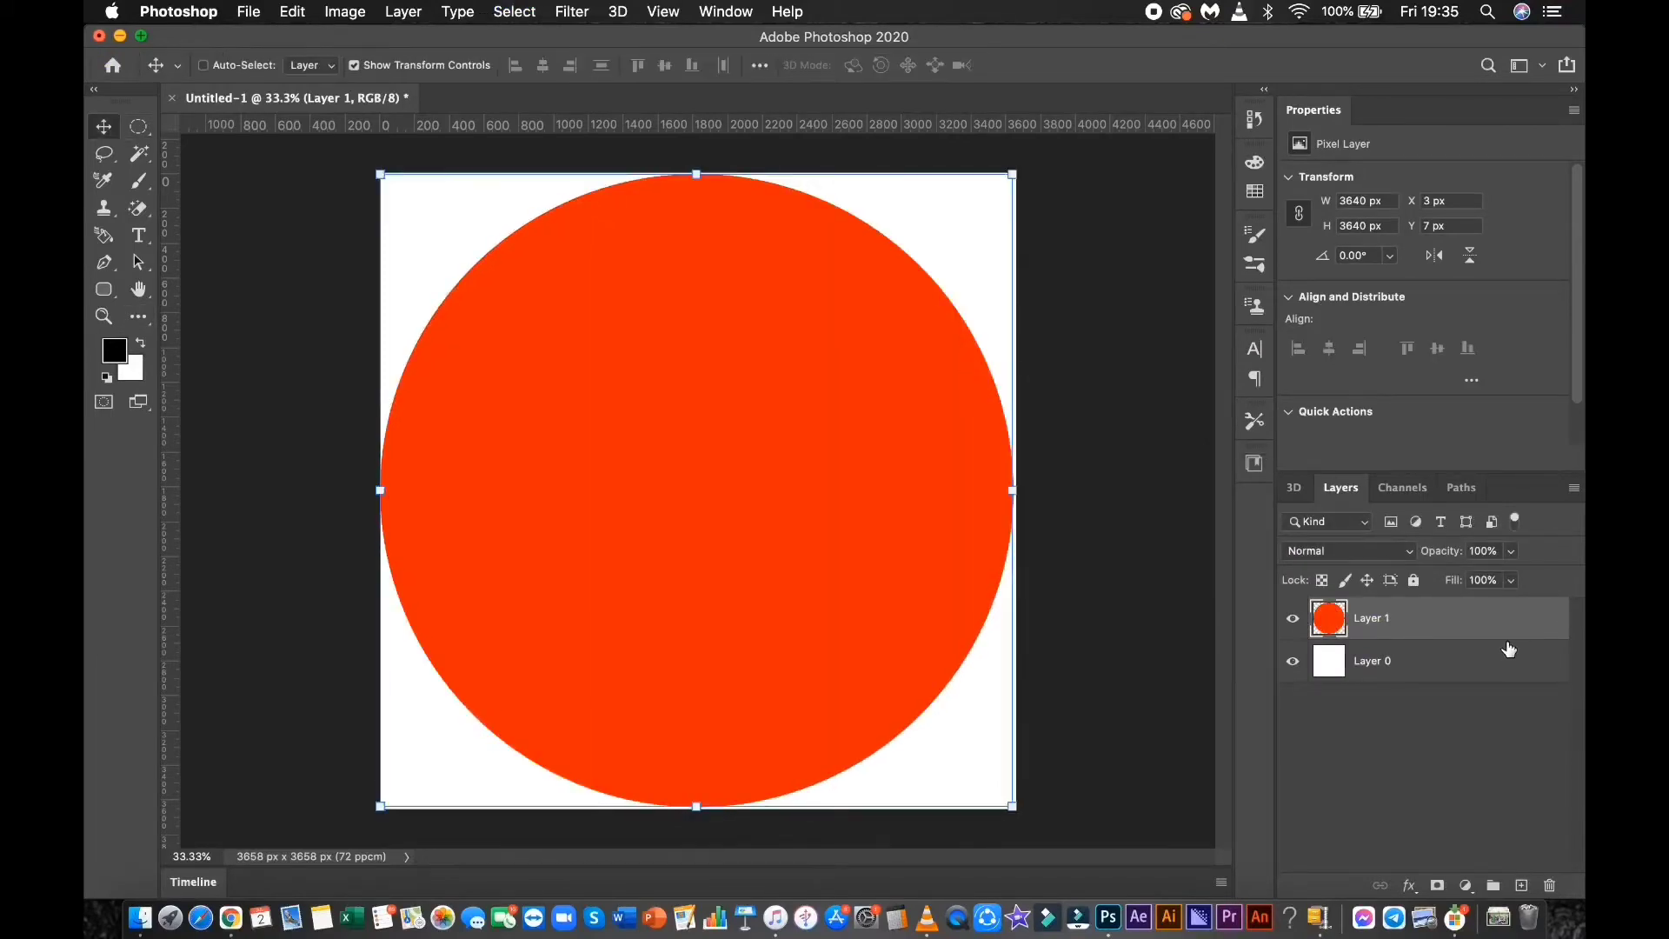
key("super+a")
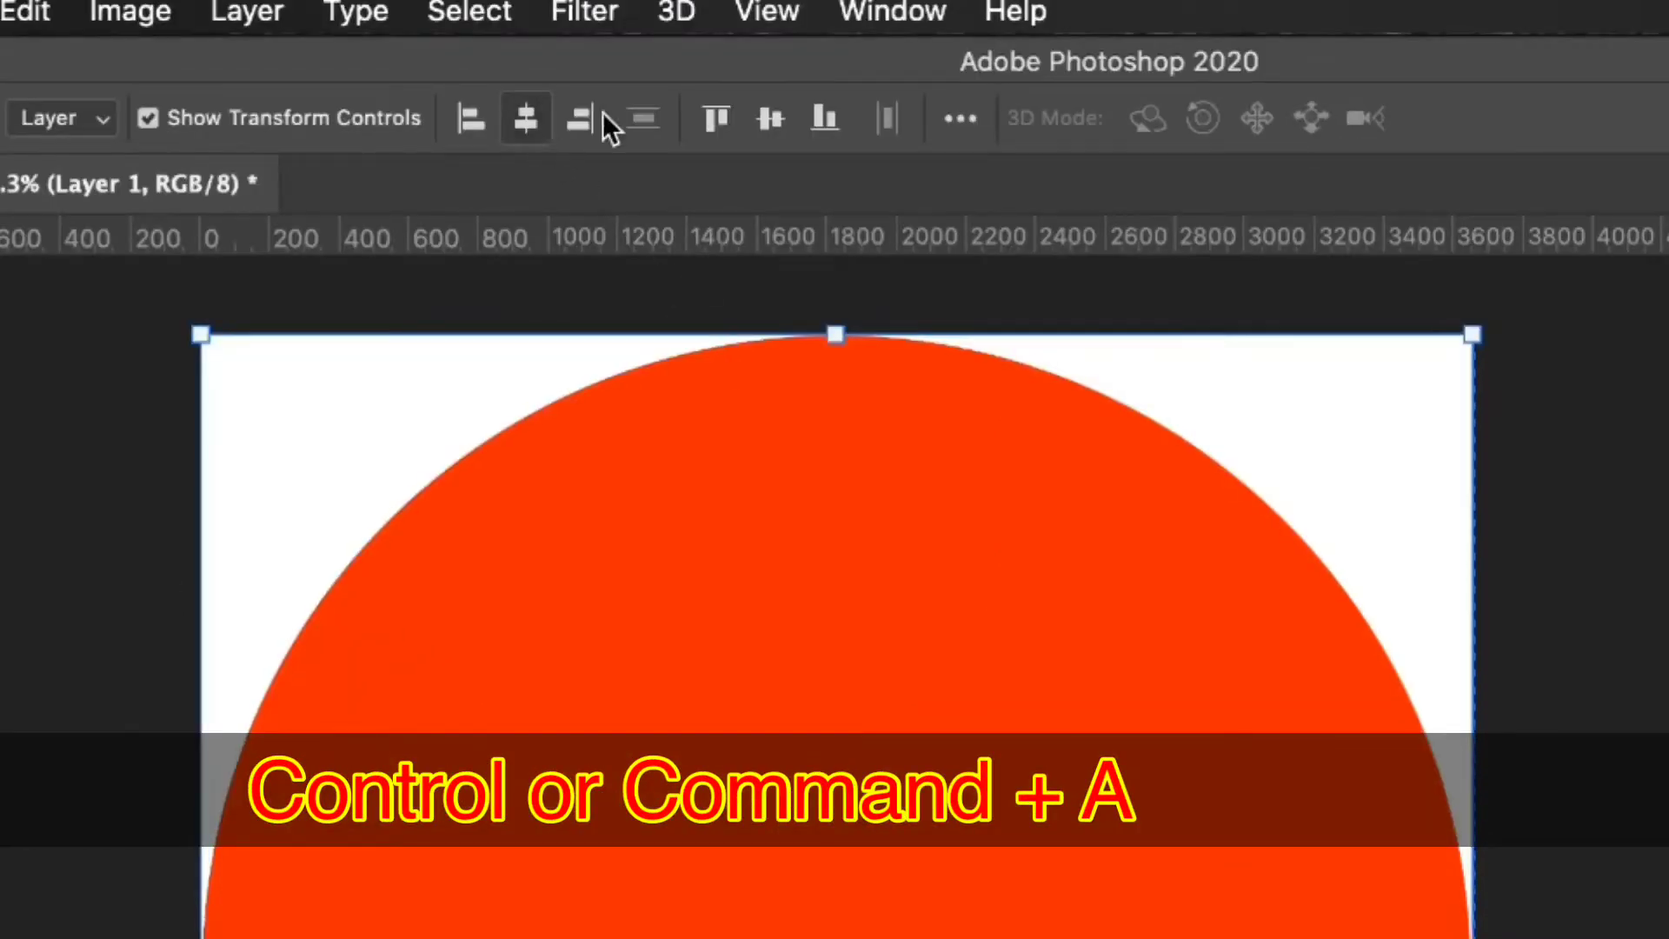
left_click(769, 117)
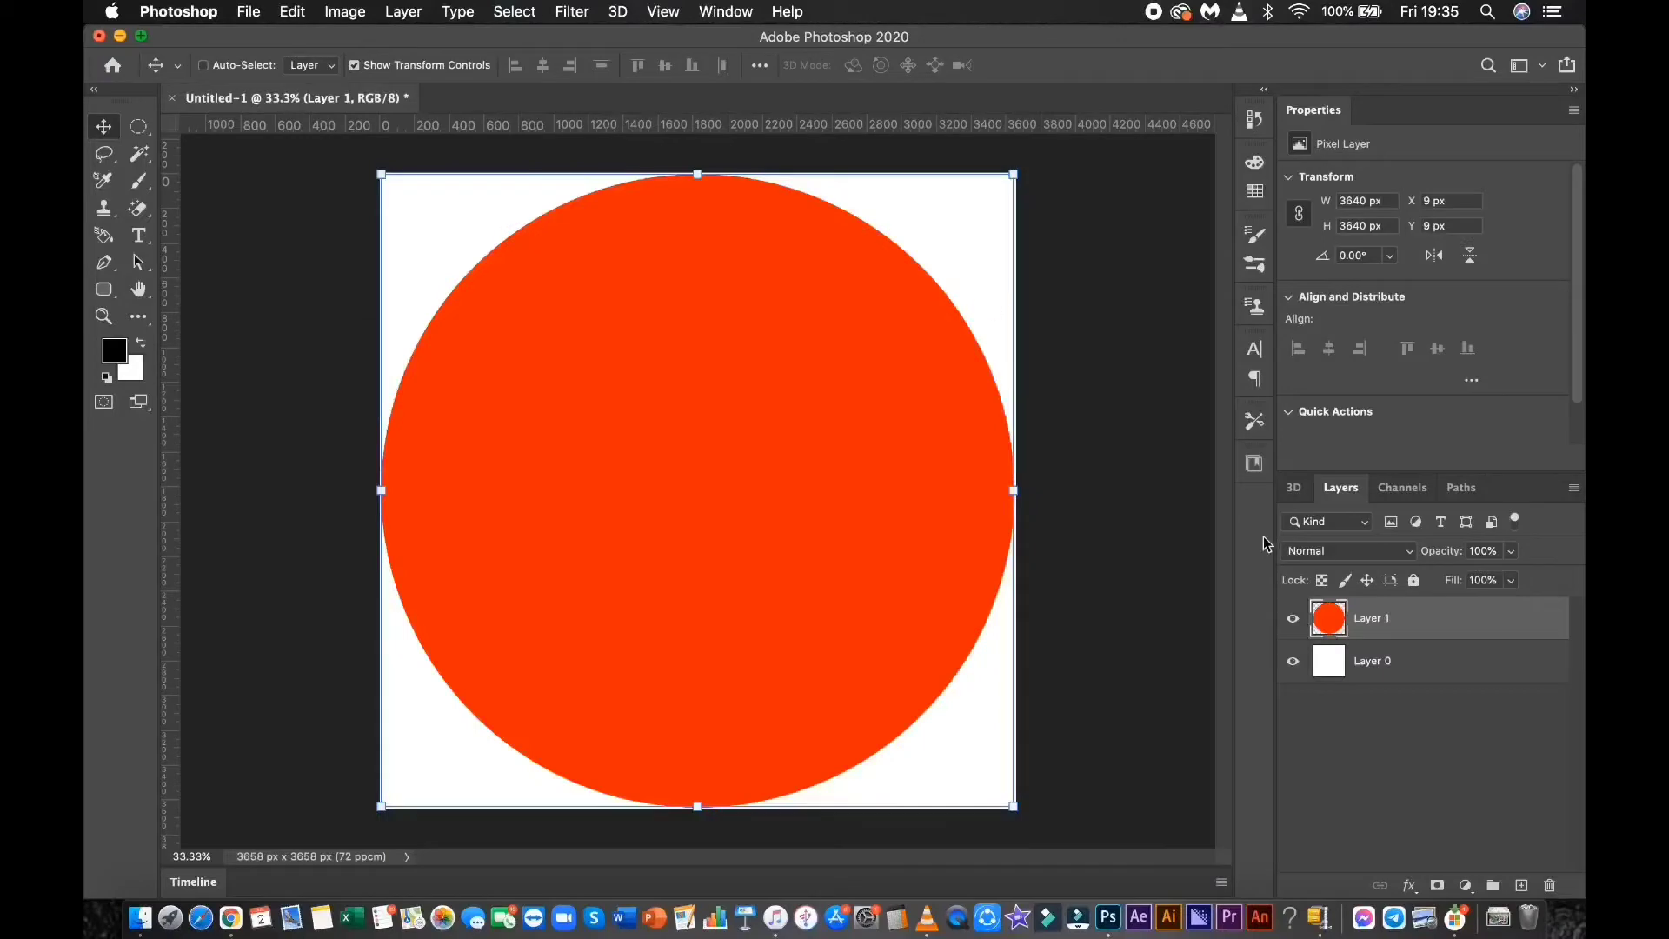
left_click(1402, 758)
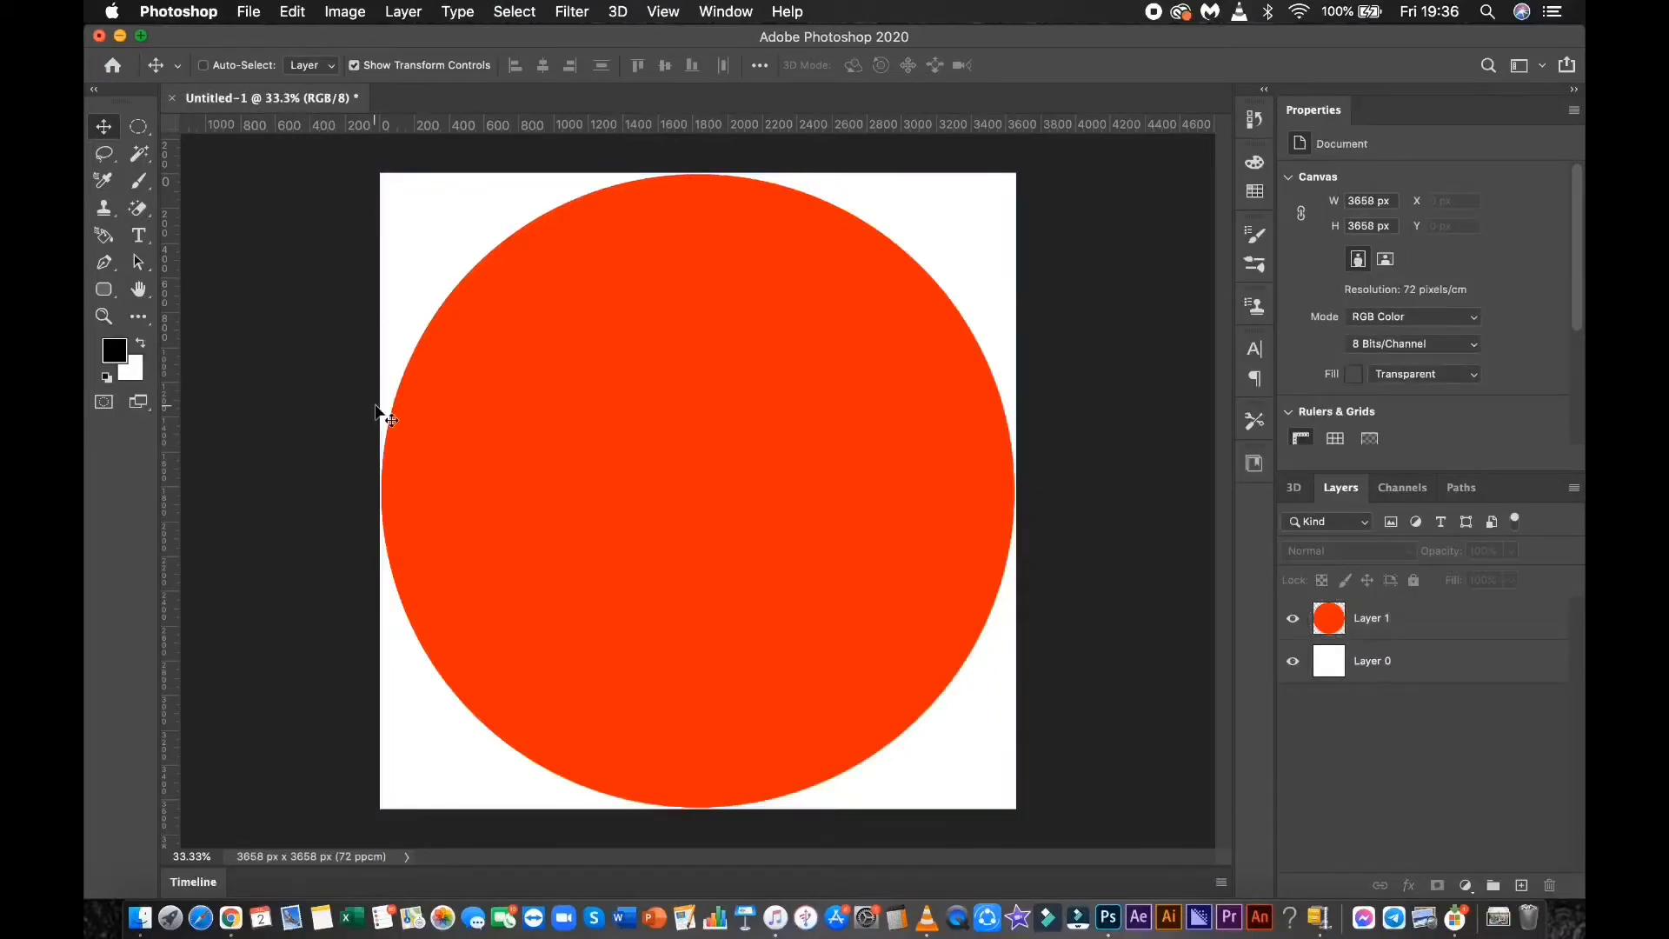
Switch to Finder, search This Mac for "tuka", and place TUKA.png into the Photoshop document.
left_click(151, 908)
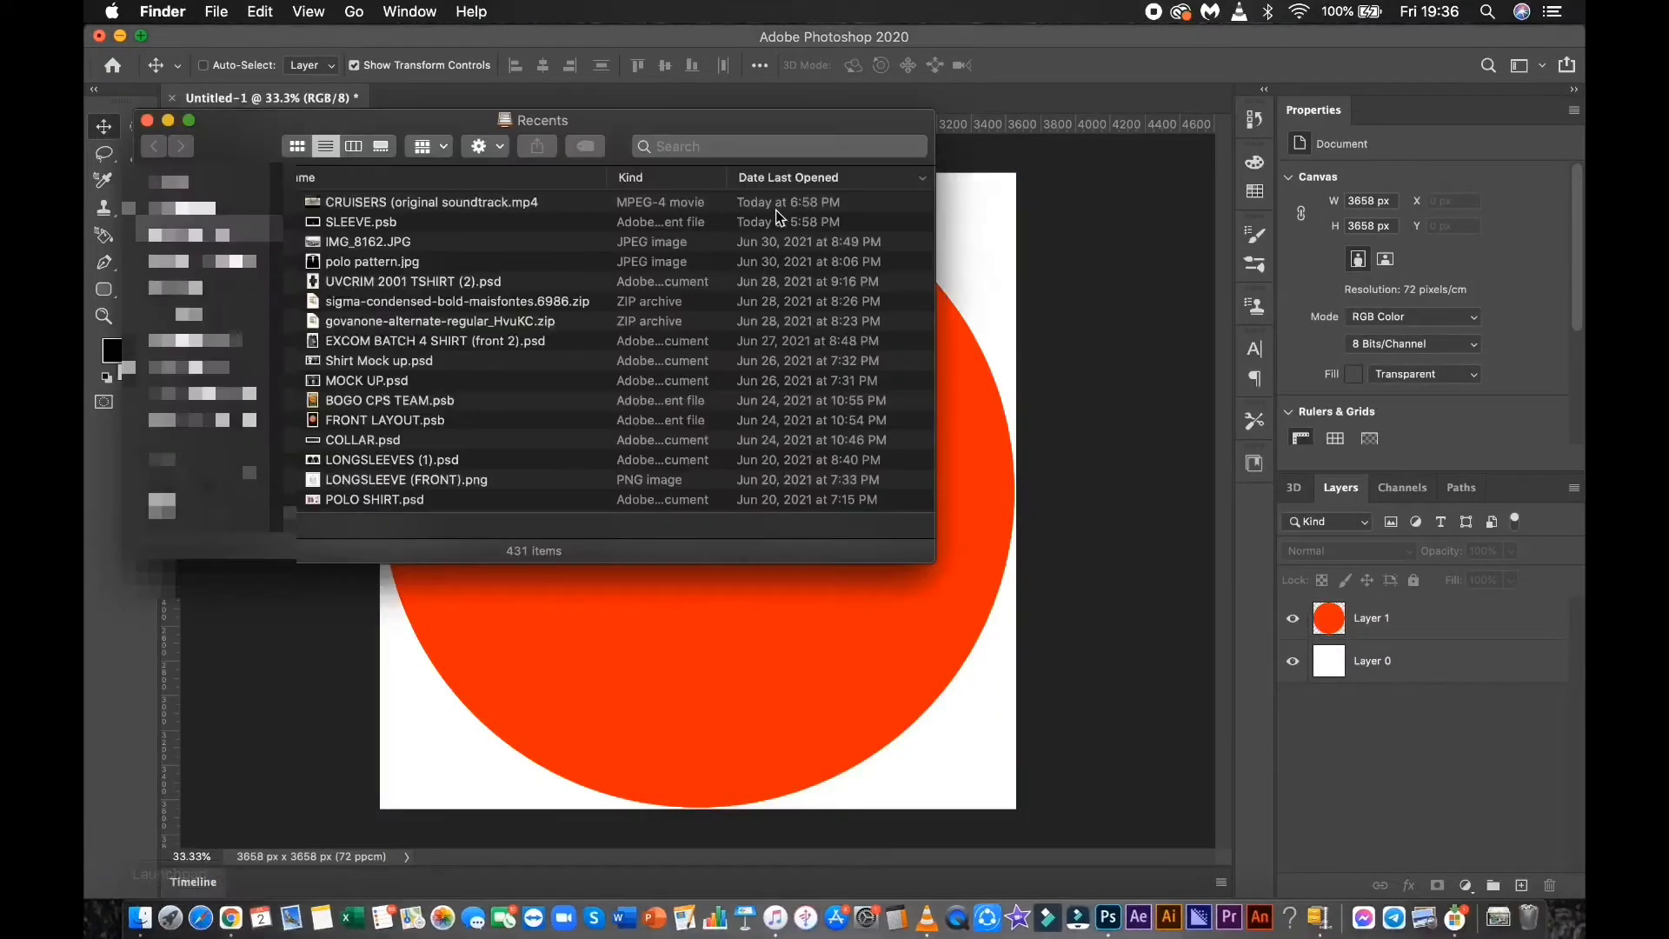
left_click(731, 146)
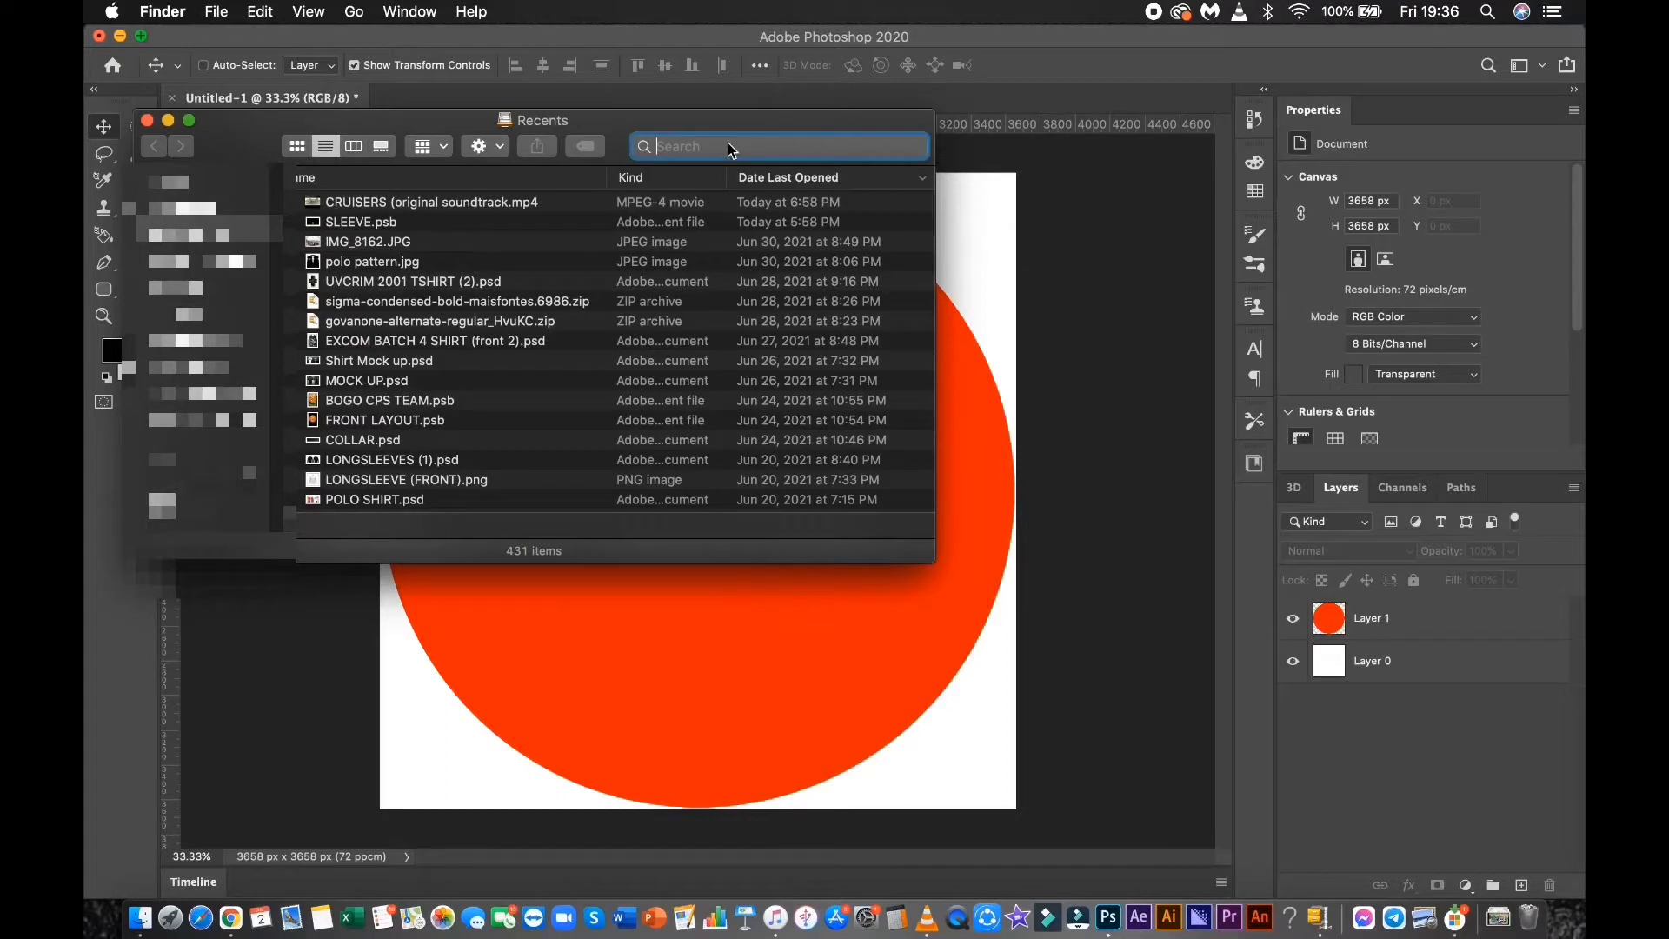
type("tuka")
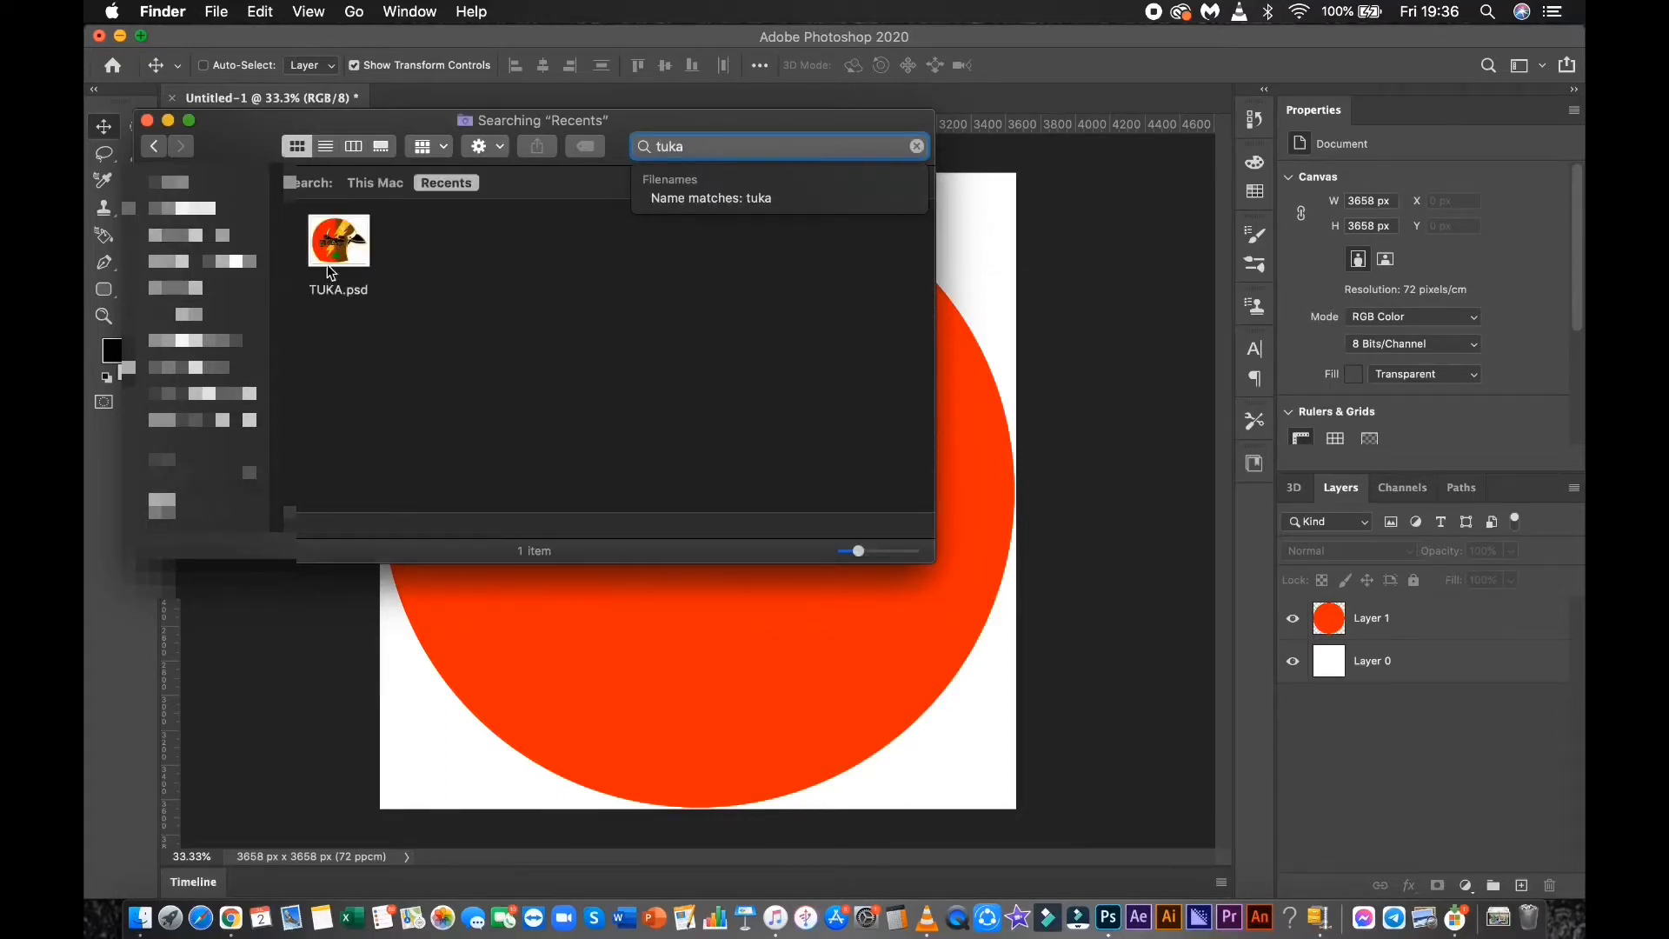
left_click(375, 183)
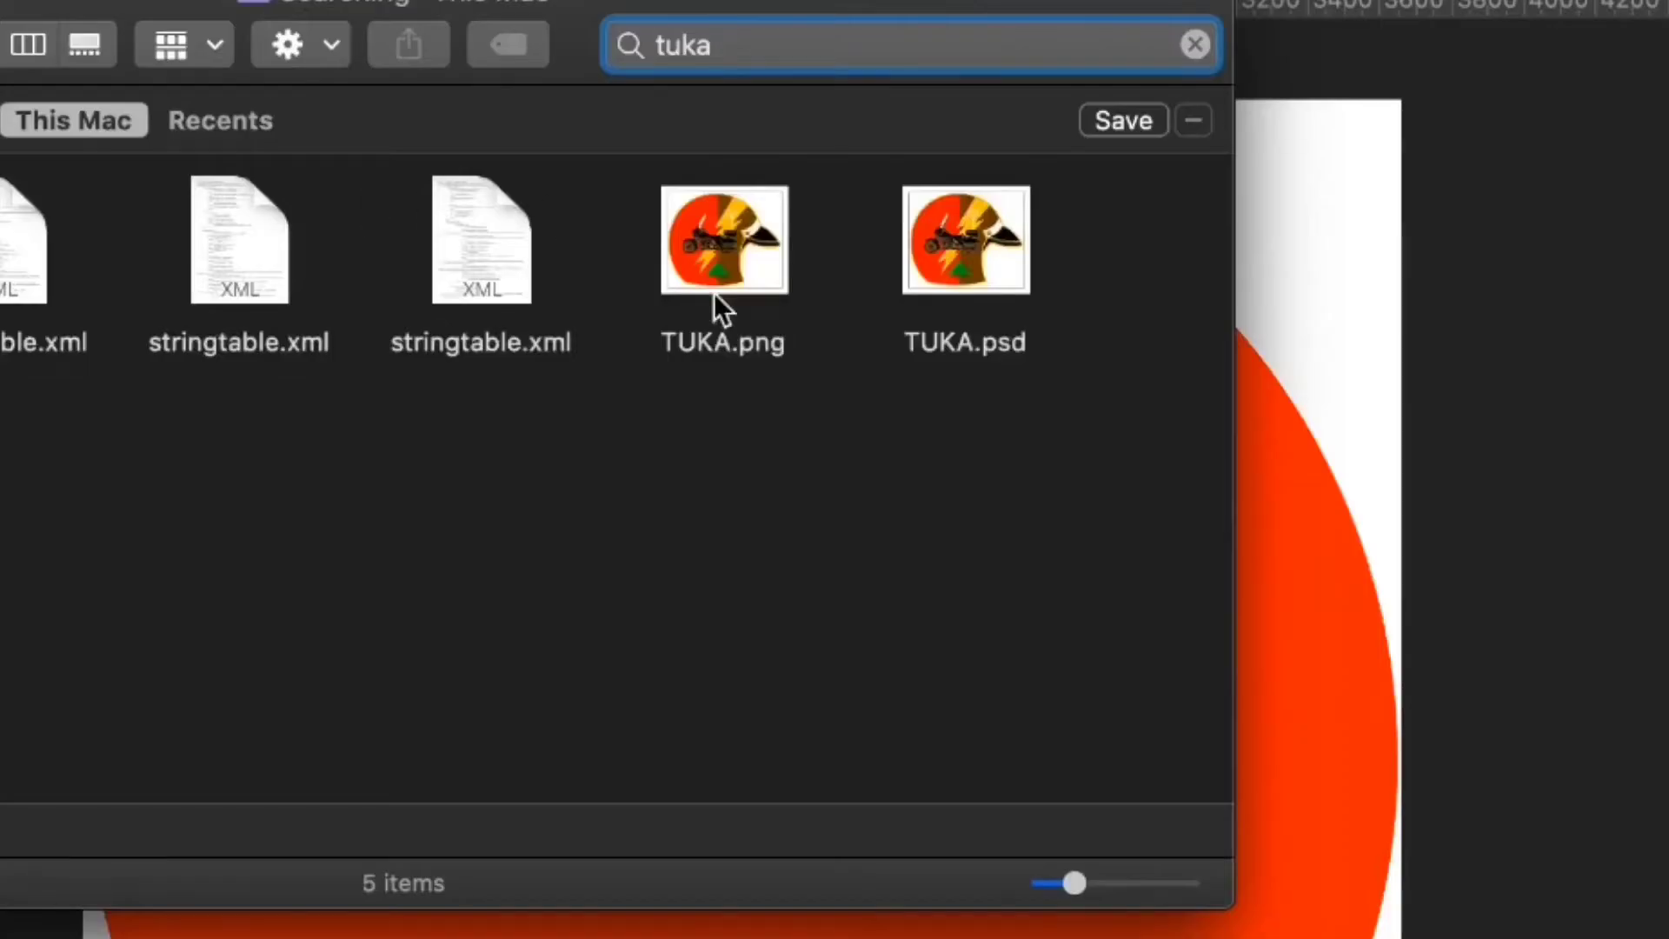
left_click(698, 250)
left_click_drag(713, 232, 942, 661)
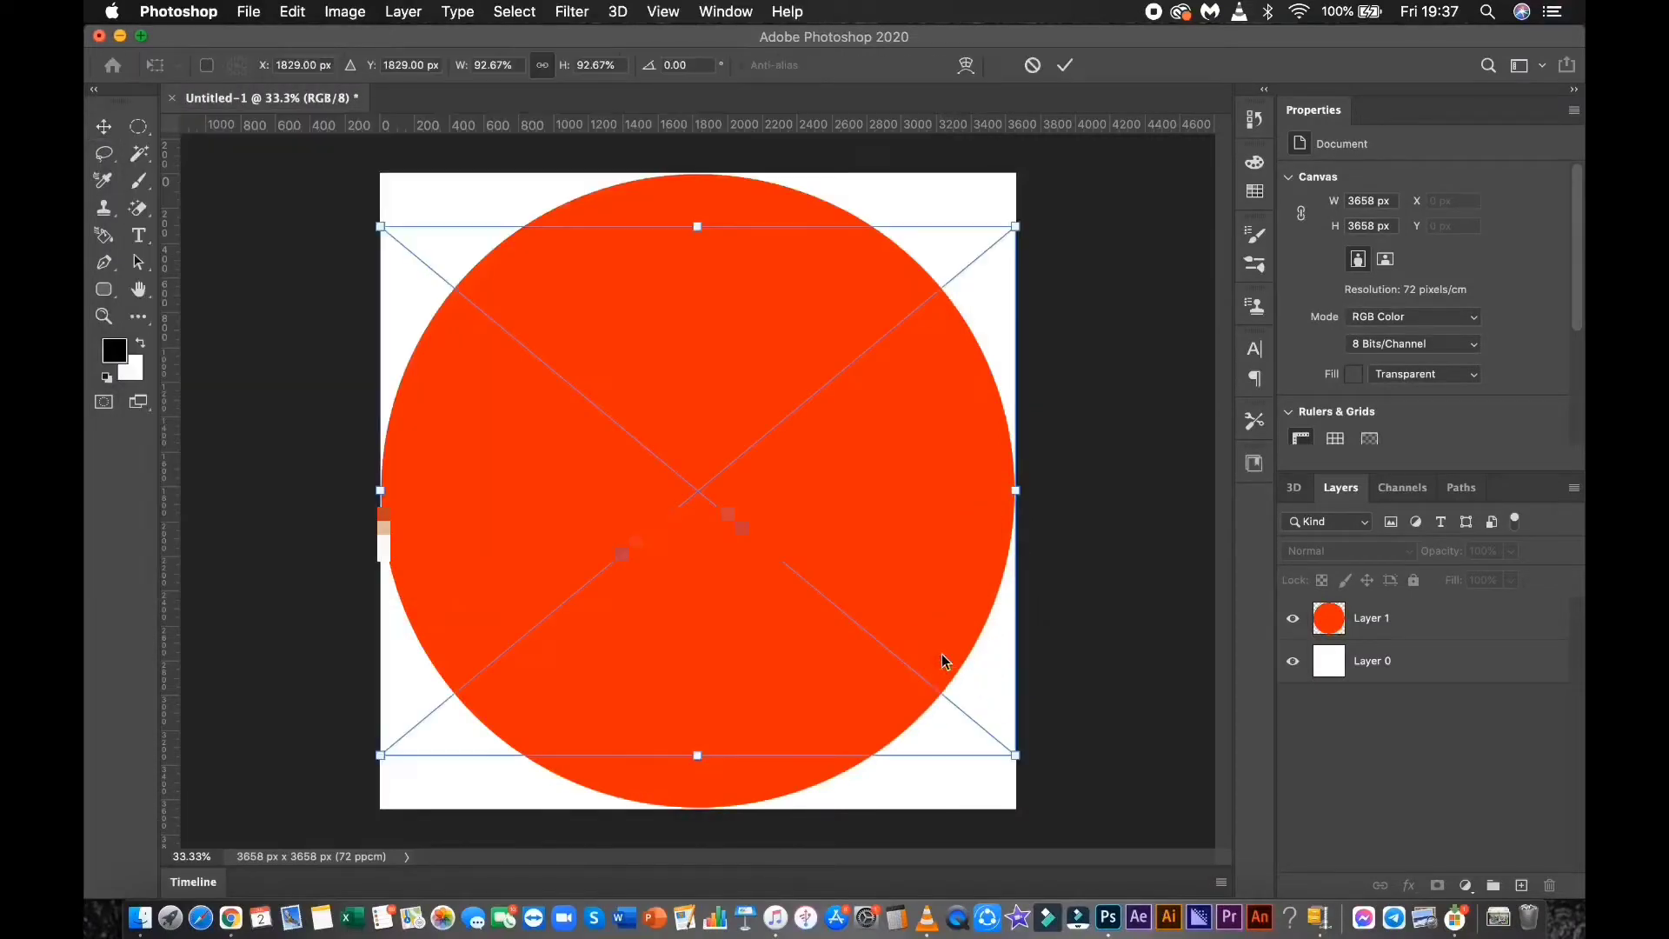
Scale the placed TUKA logo to about 19.39% and position it over the lower-right edge of the red circle.
left_click_drag(380, 225, 897, 626)
left_click_drag(973, 676, 907, 652)
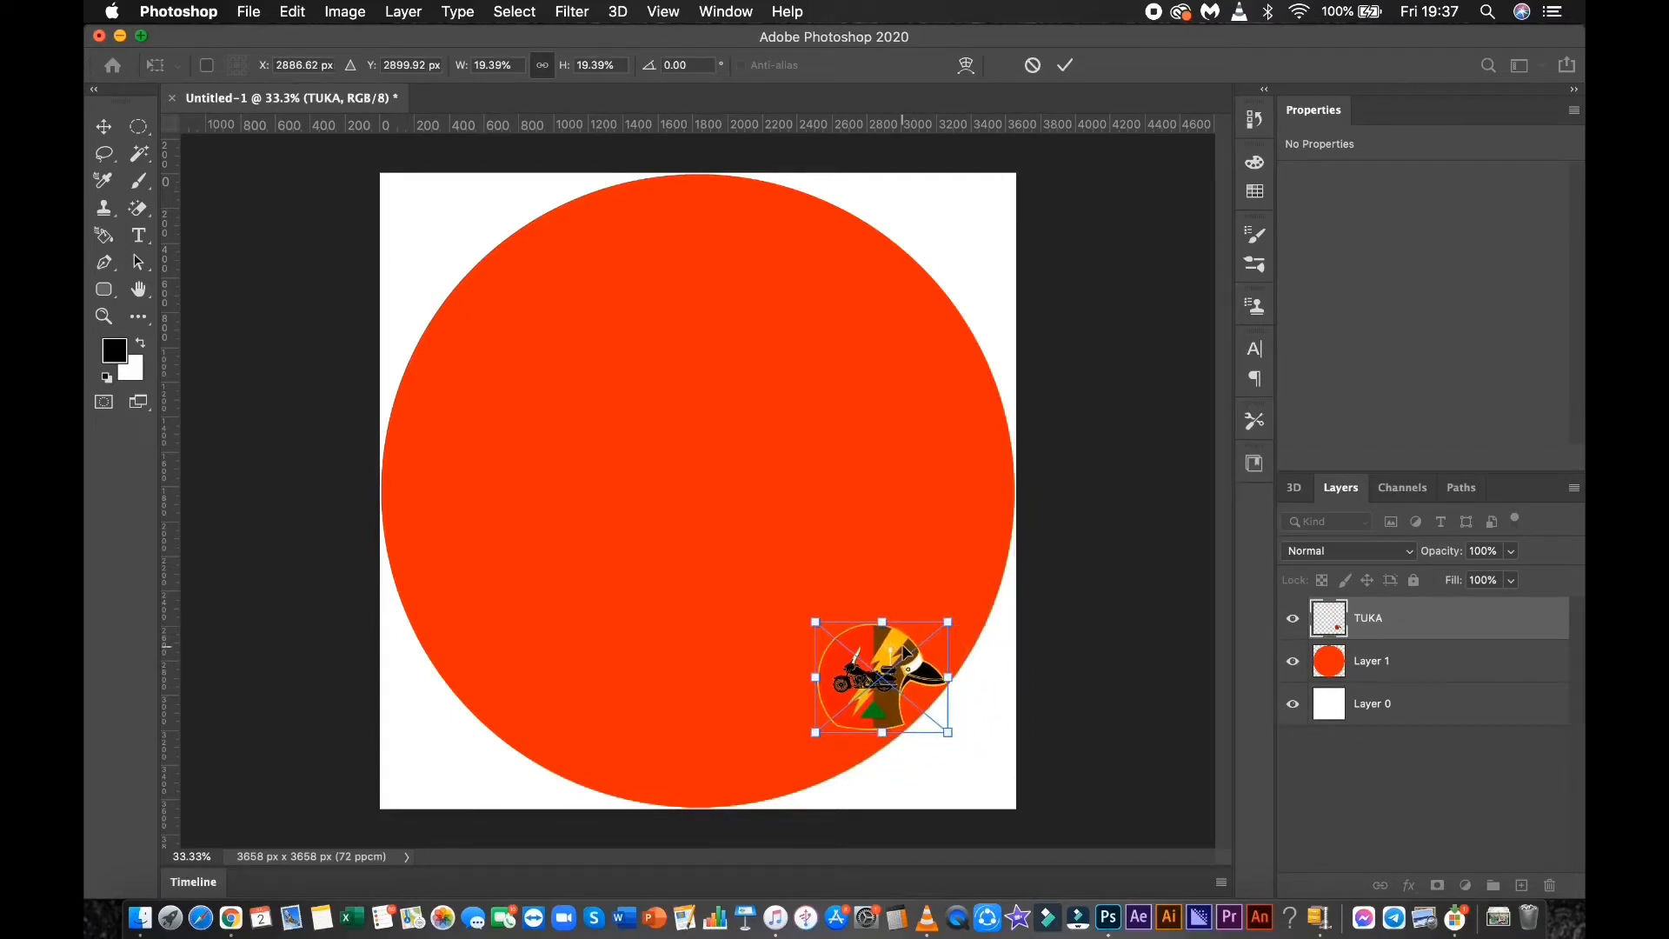
key("Return")
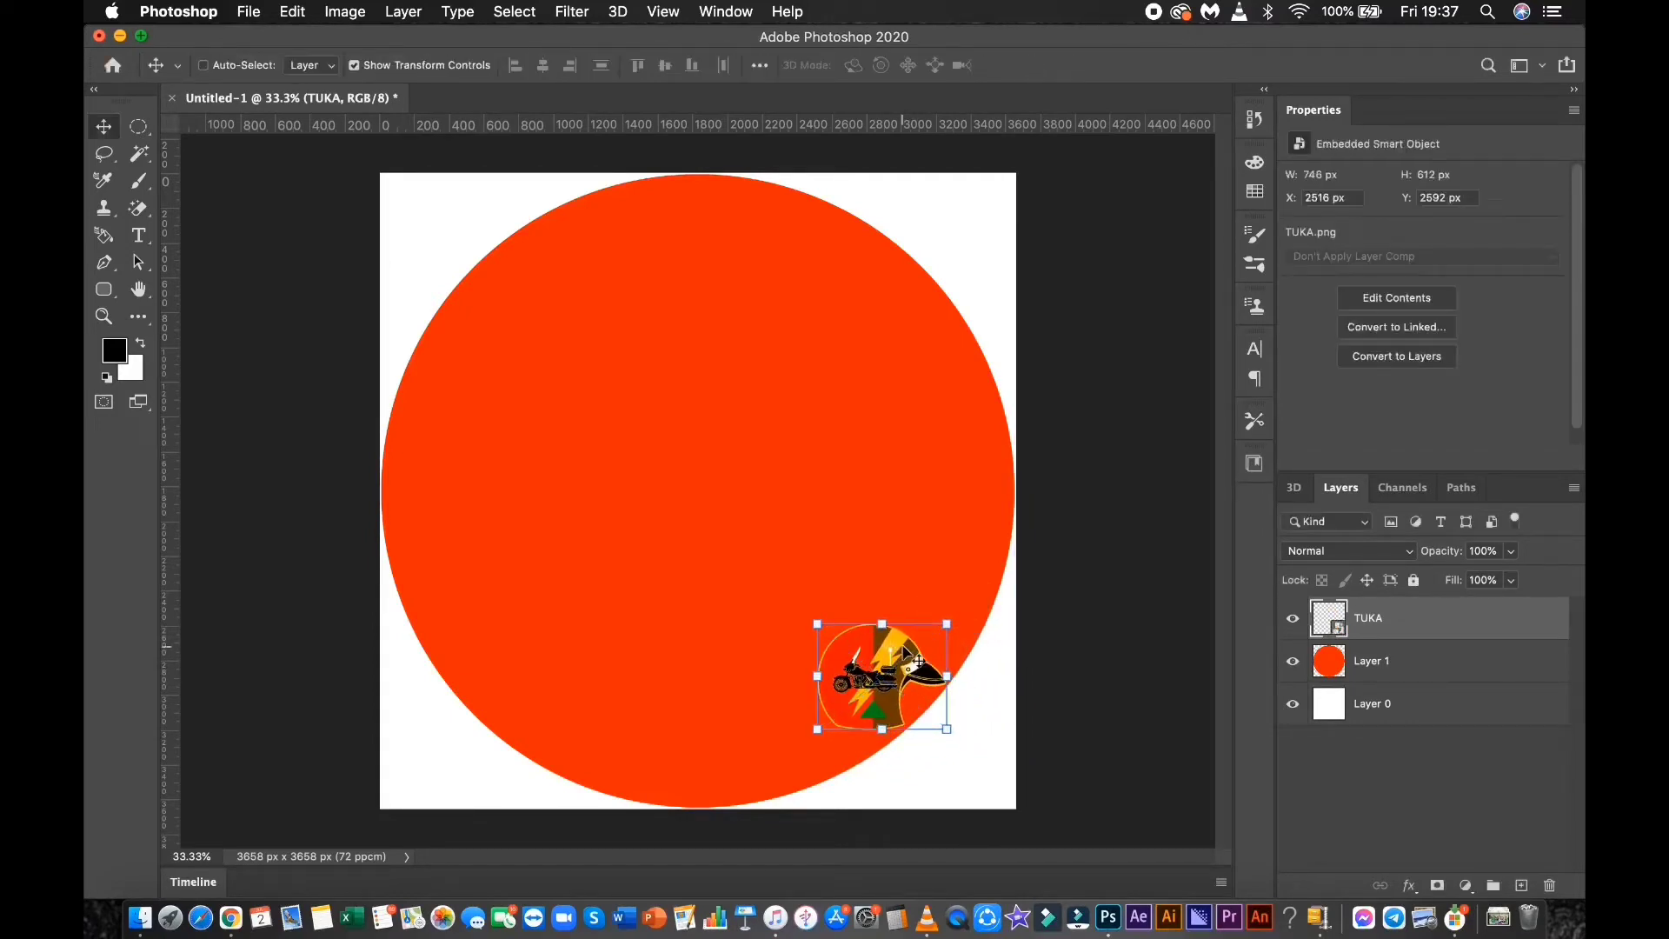
Duplicate the red circle layer, fill the copy's circle with the white background colour, and deselect.
left_click(1378, 675)
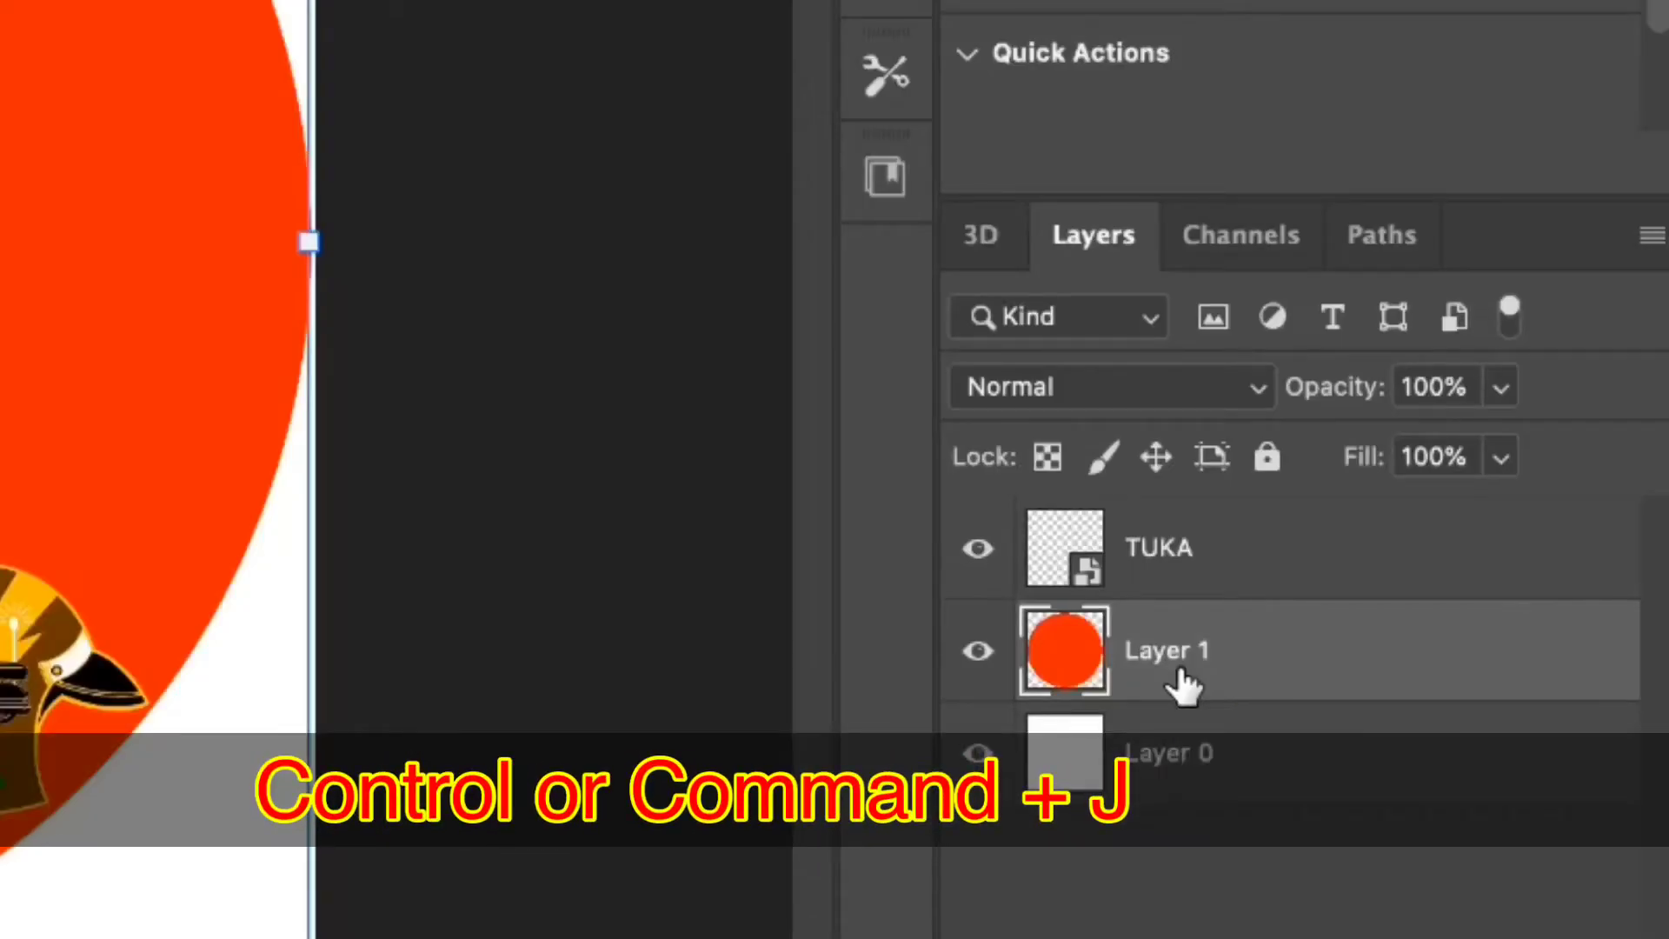
key("super+j")
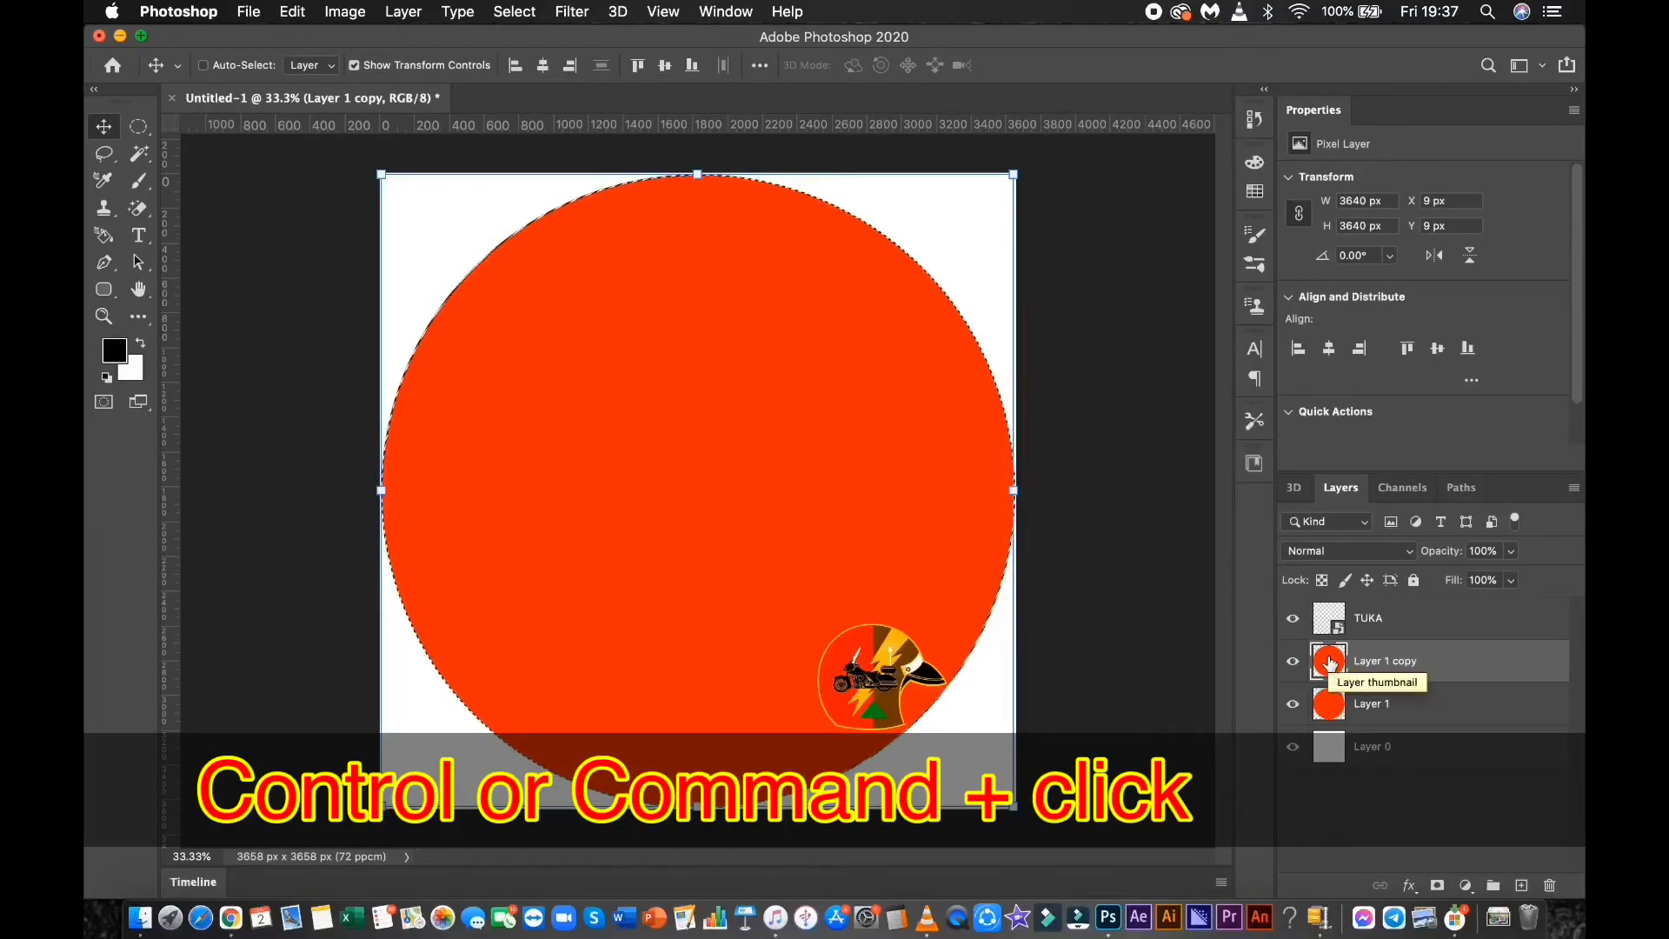
key("super+BackSpace")
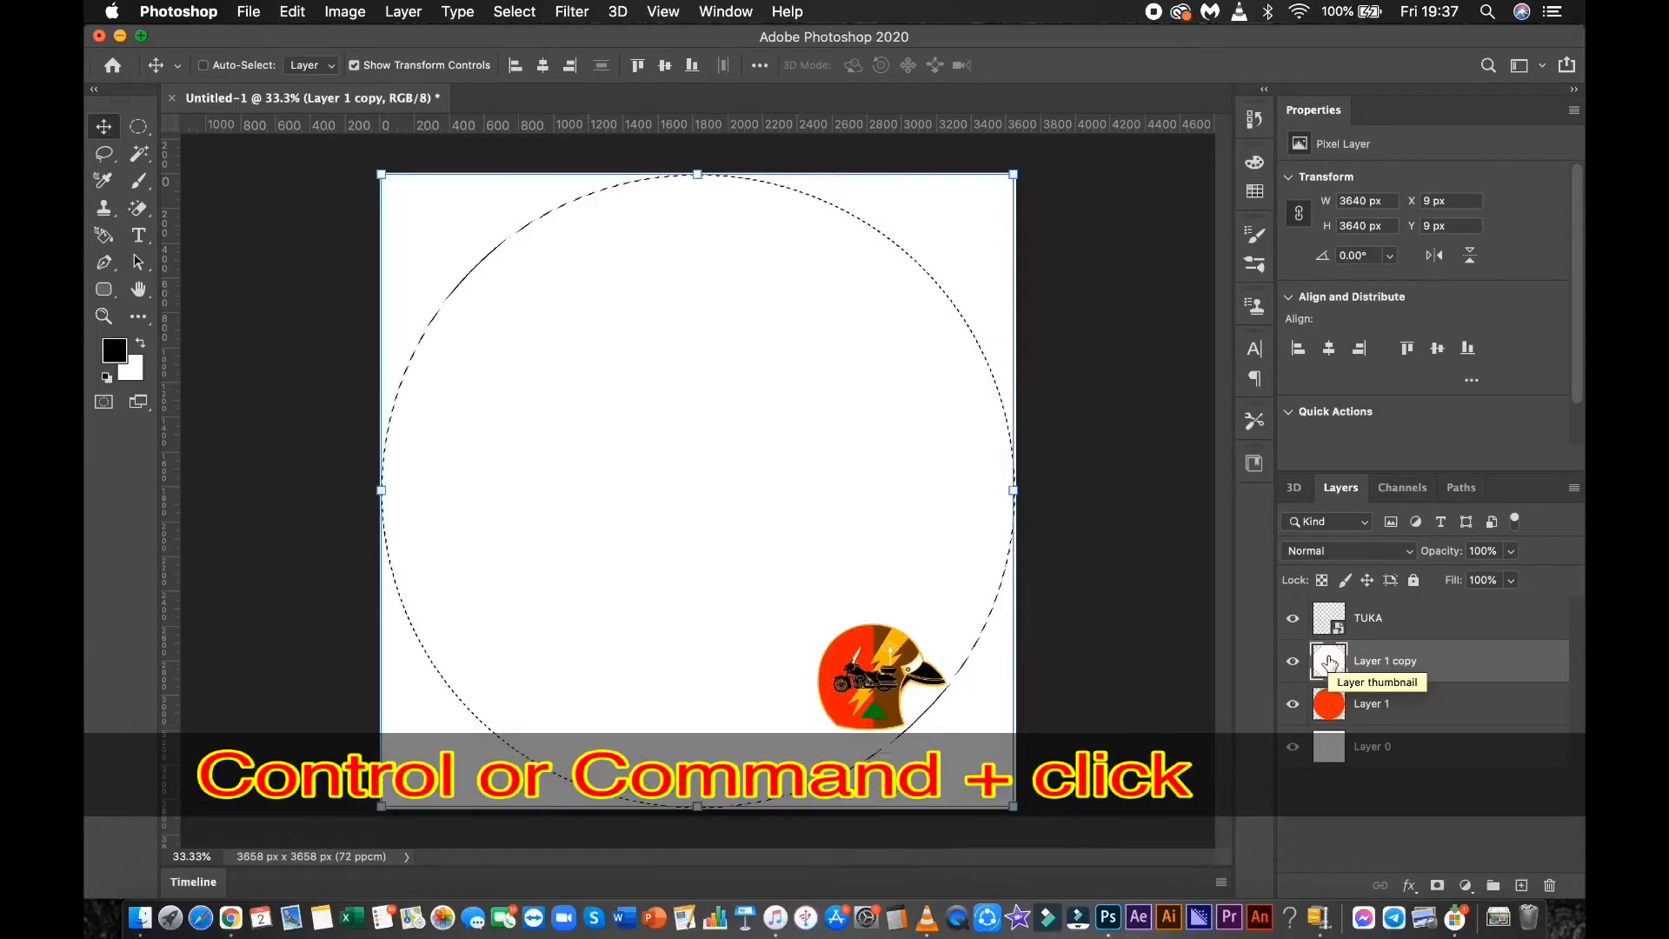
key("super+d")
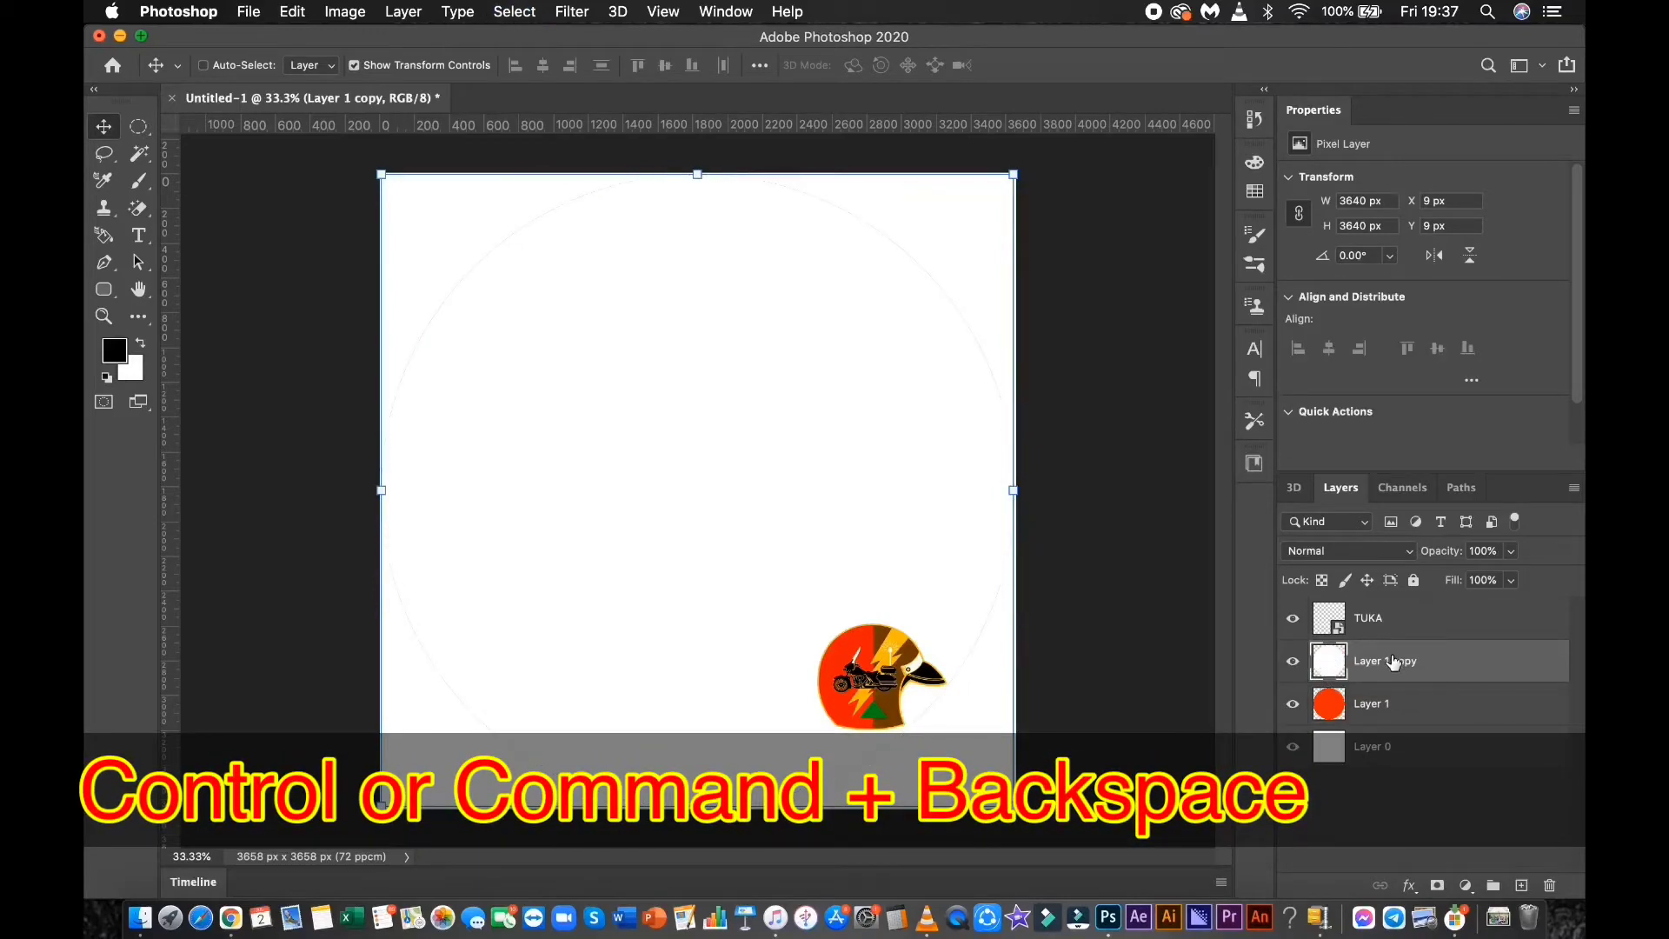
Scale the white circle copy about its centre to about 87.78% so that a red ring surrounds it.
key("super+t")
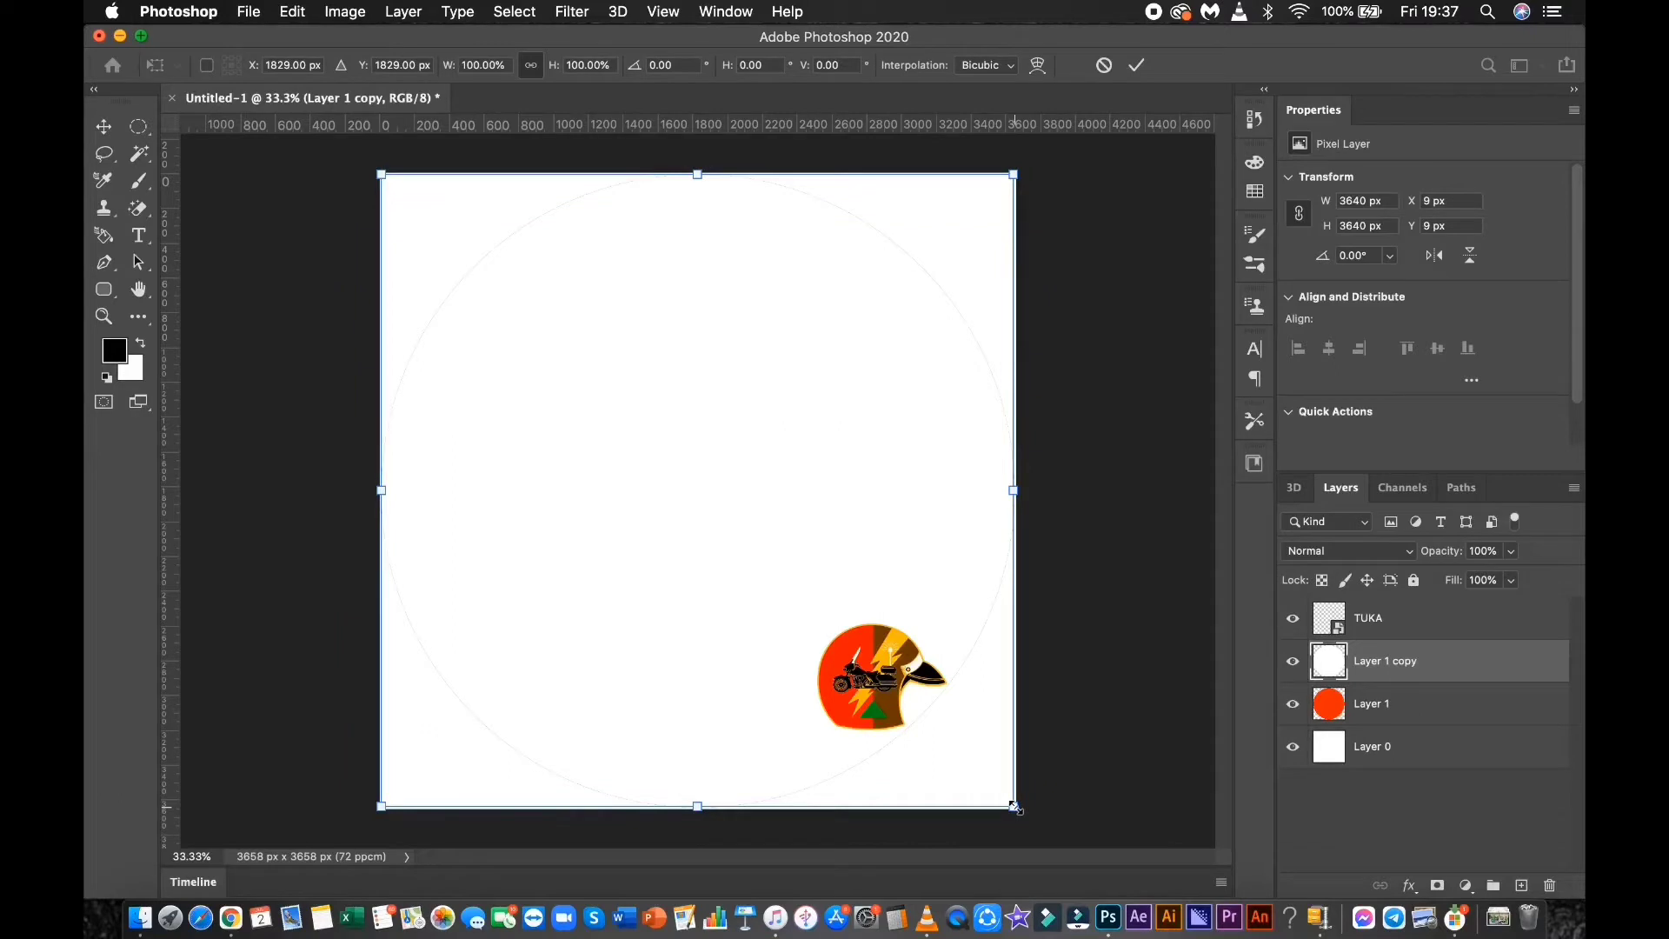
left_click_drag(1013, 807, 976, 766)
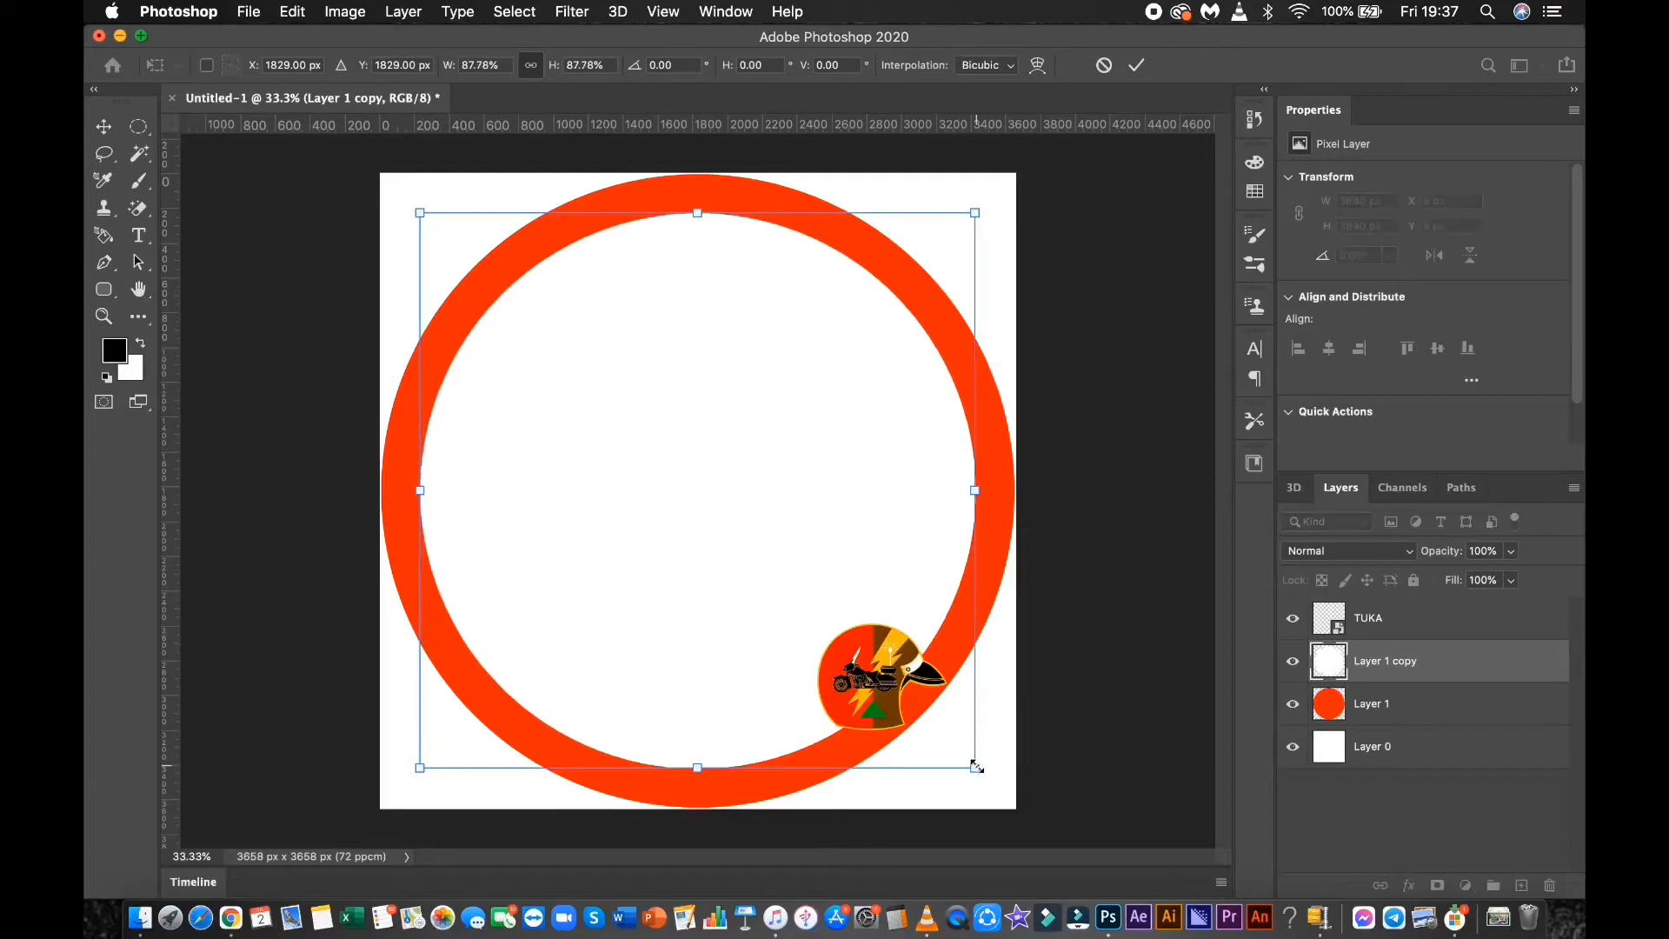
key("Return")
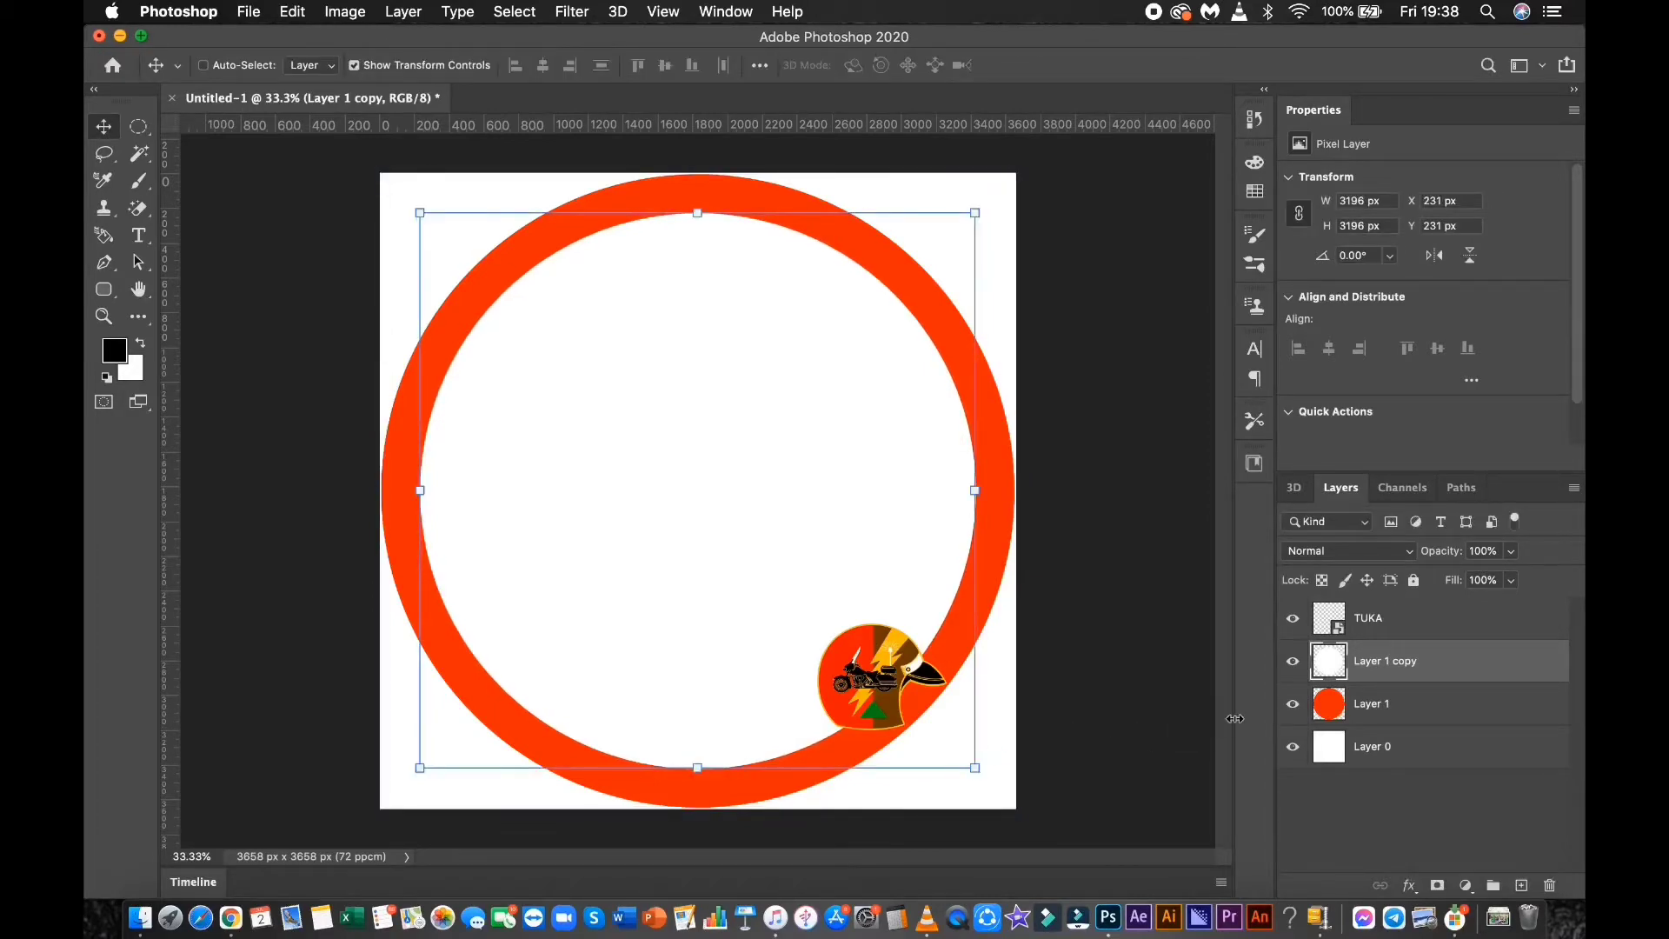
left_click(1361, 809)
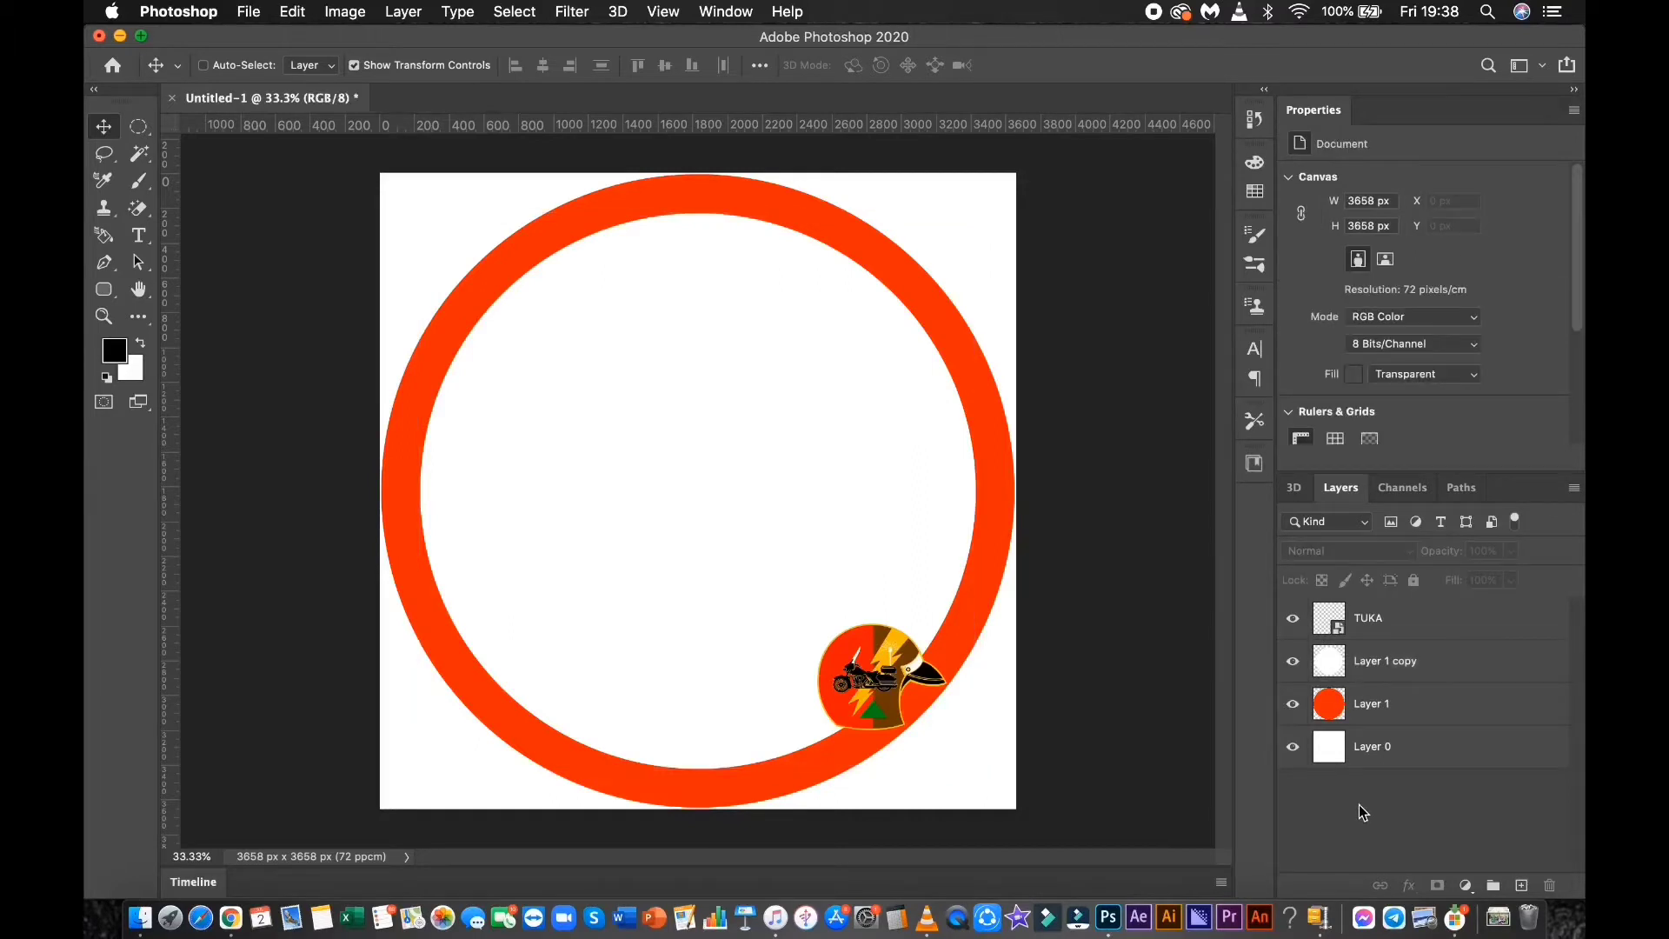
Briefly hide the white background Layer 0 to inspect the ring against transparency, then show it again.
left_click(1294, 748)
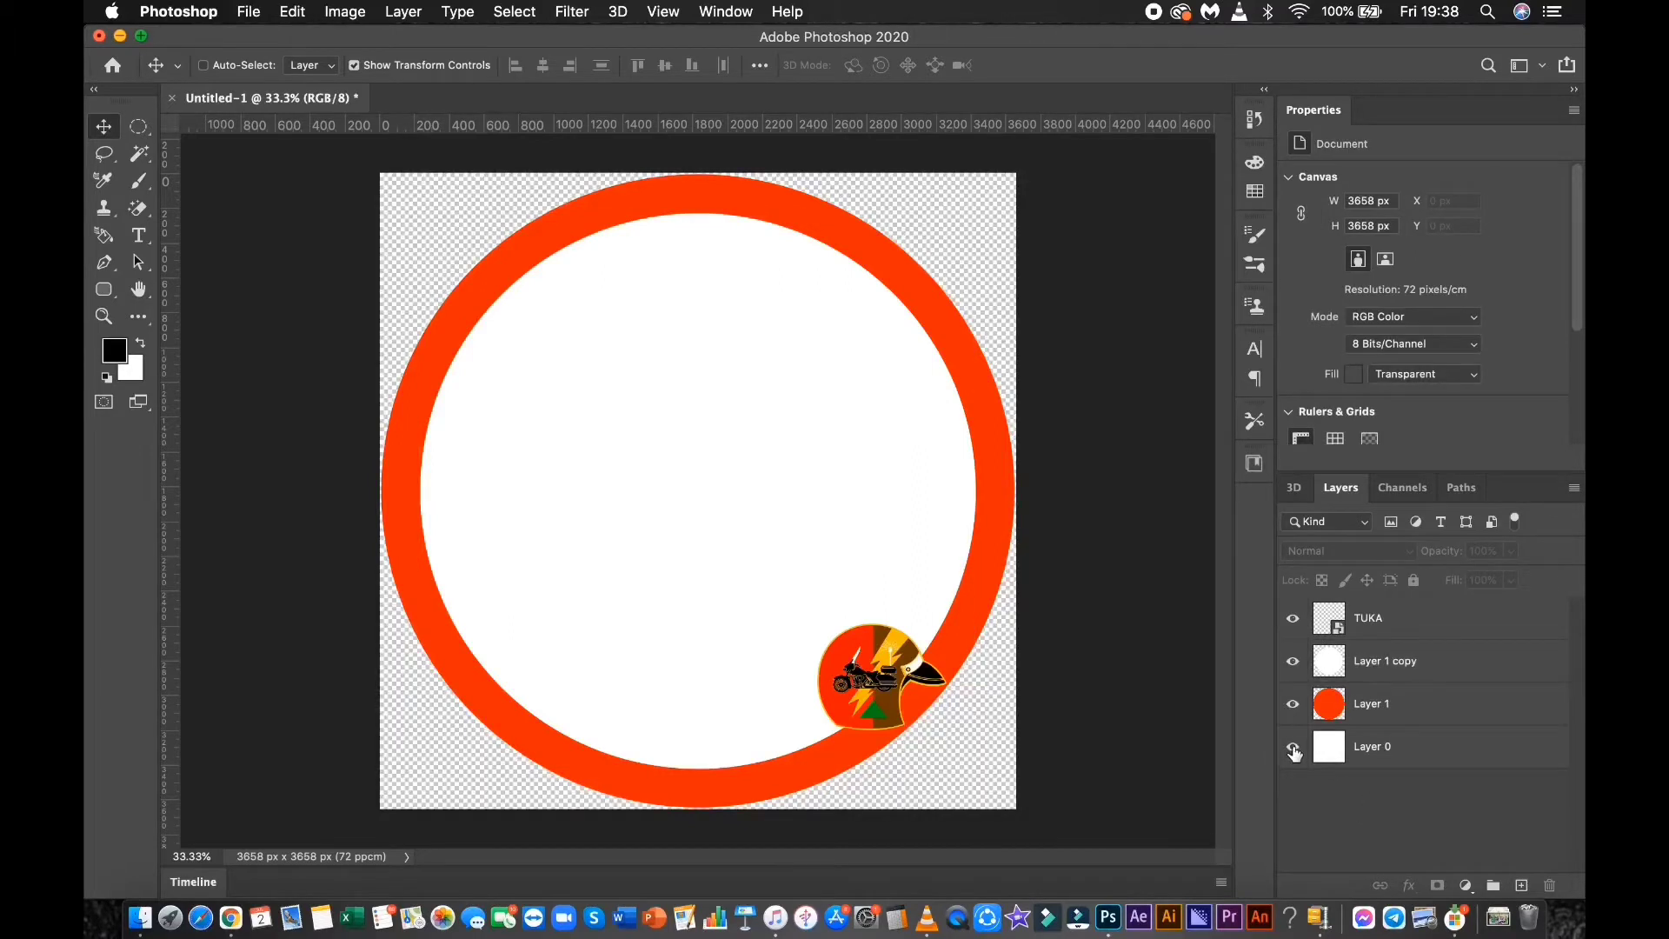
left_click(1294, 750)
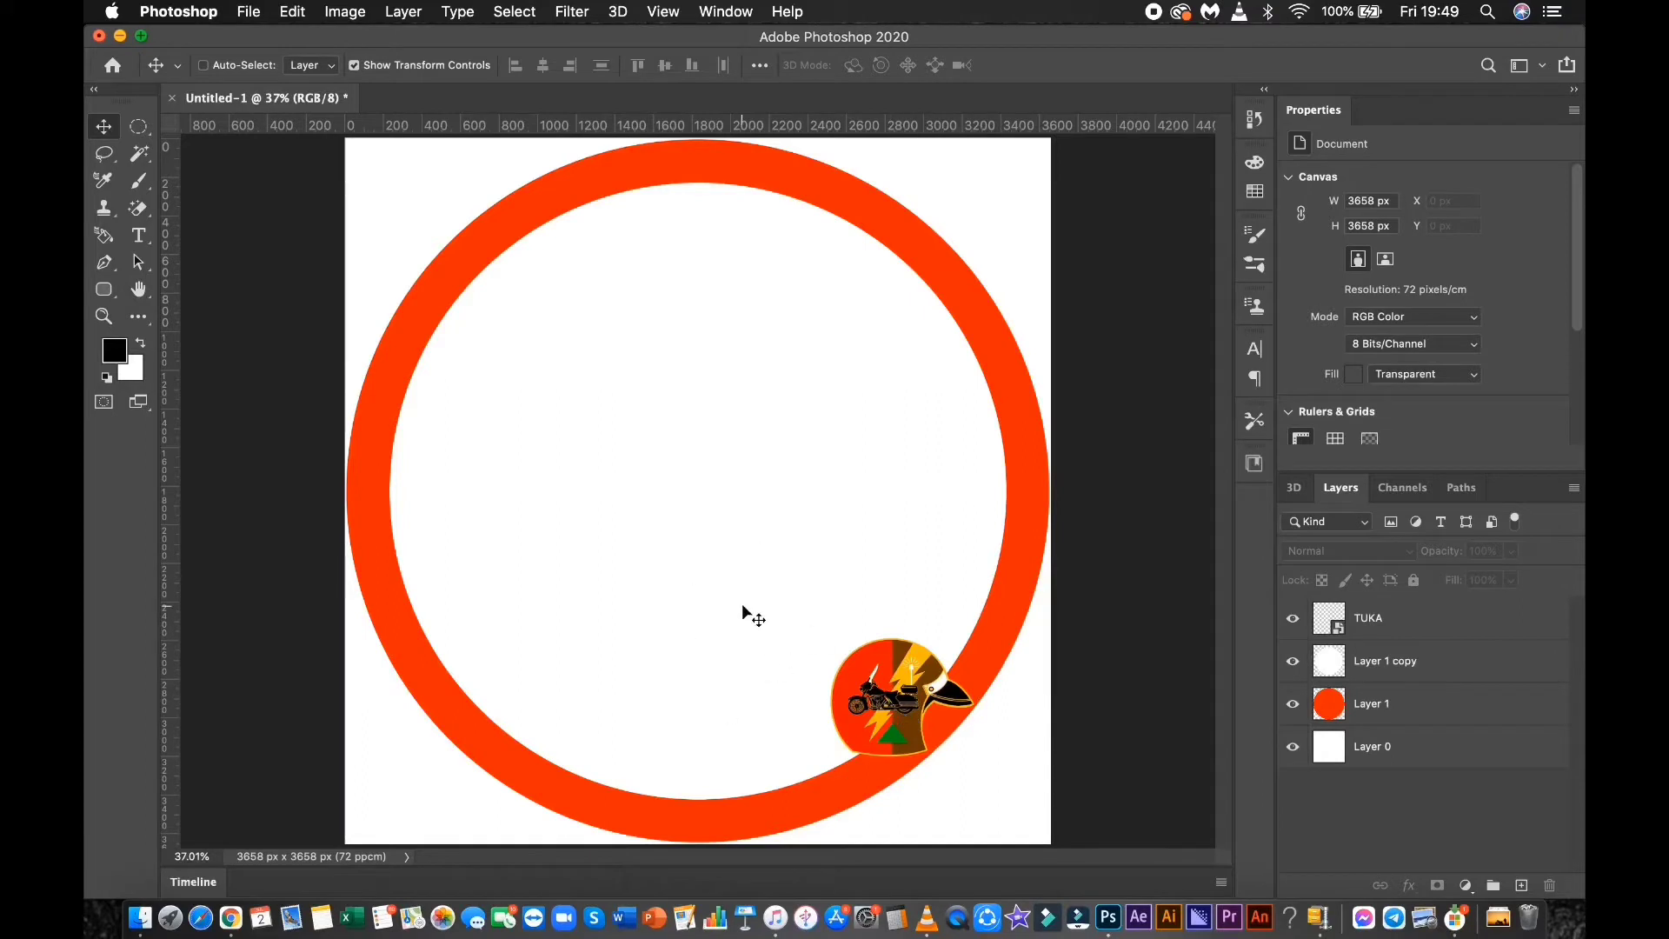
Add the text "RACE THE RAIN, RIDE THE WIND, CHASE THE SUNSET" in Impact at 292.25 pt across the circle.
key("t")
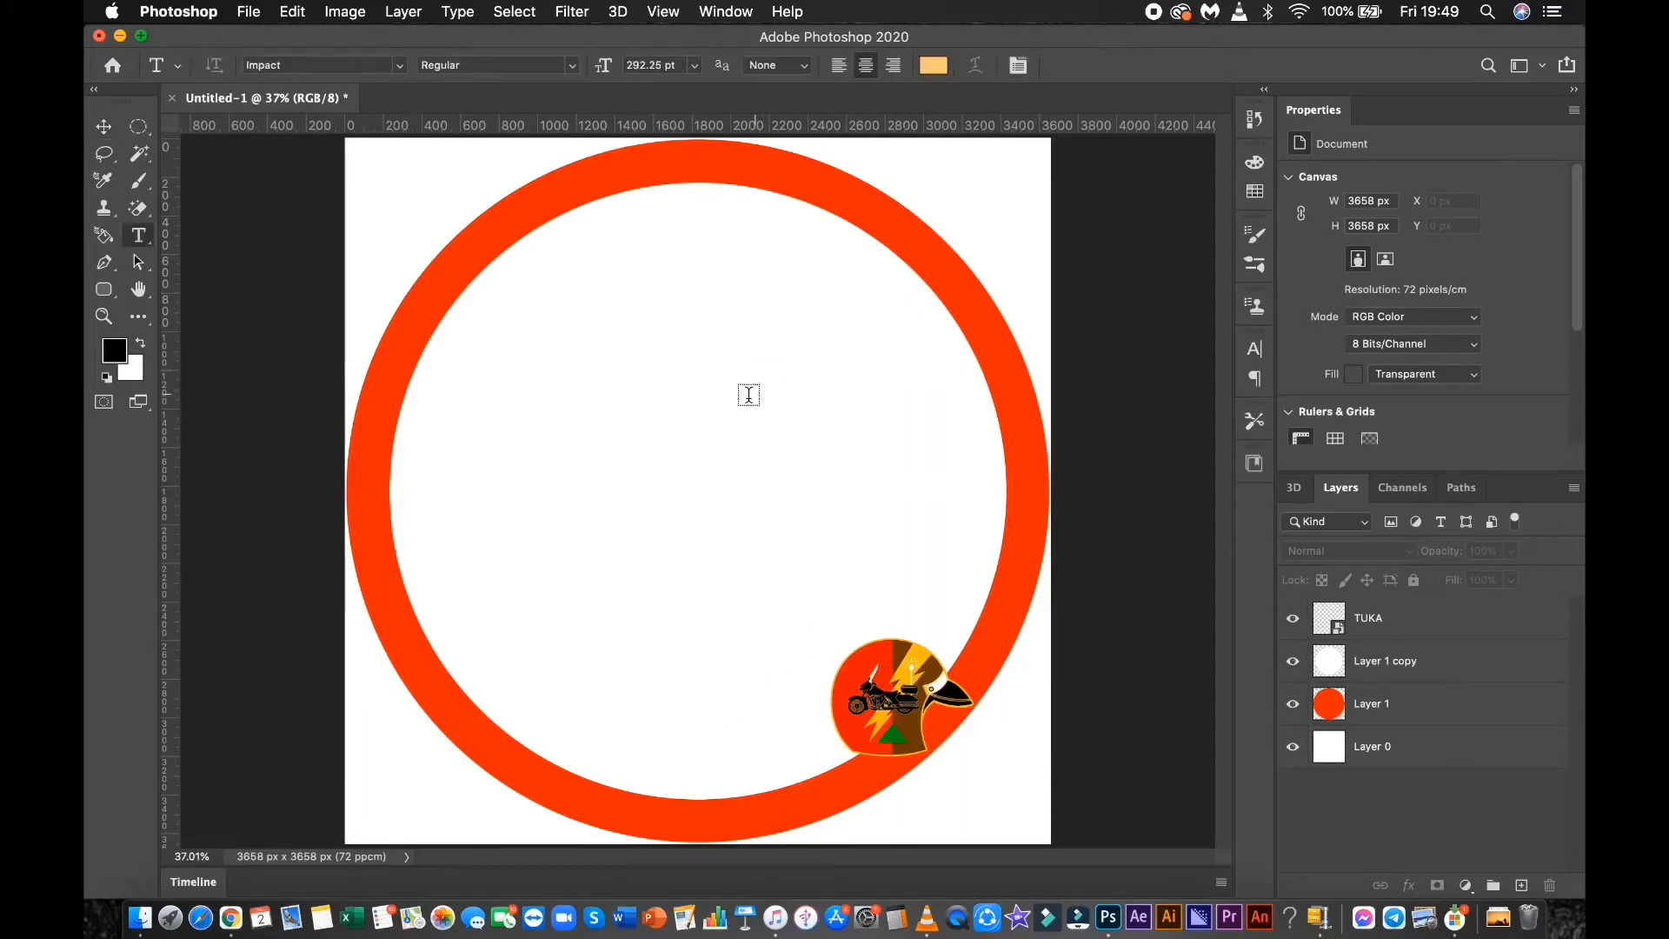
left_click(692, 453)
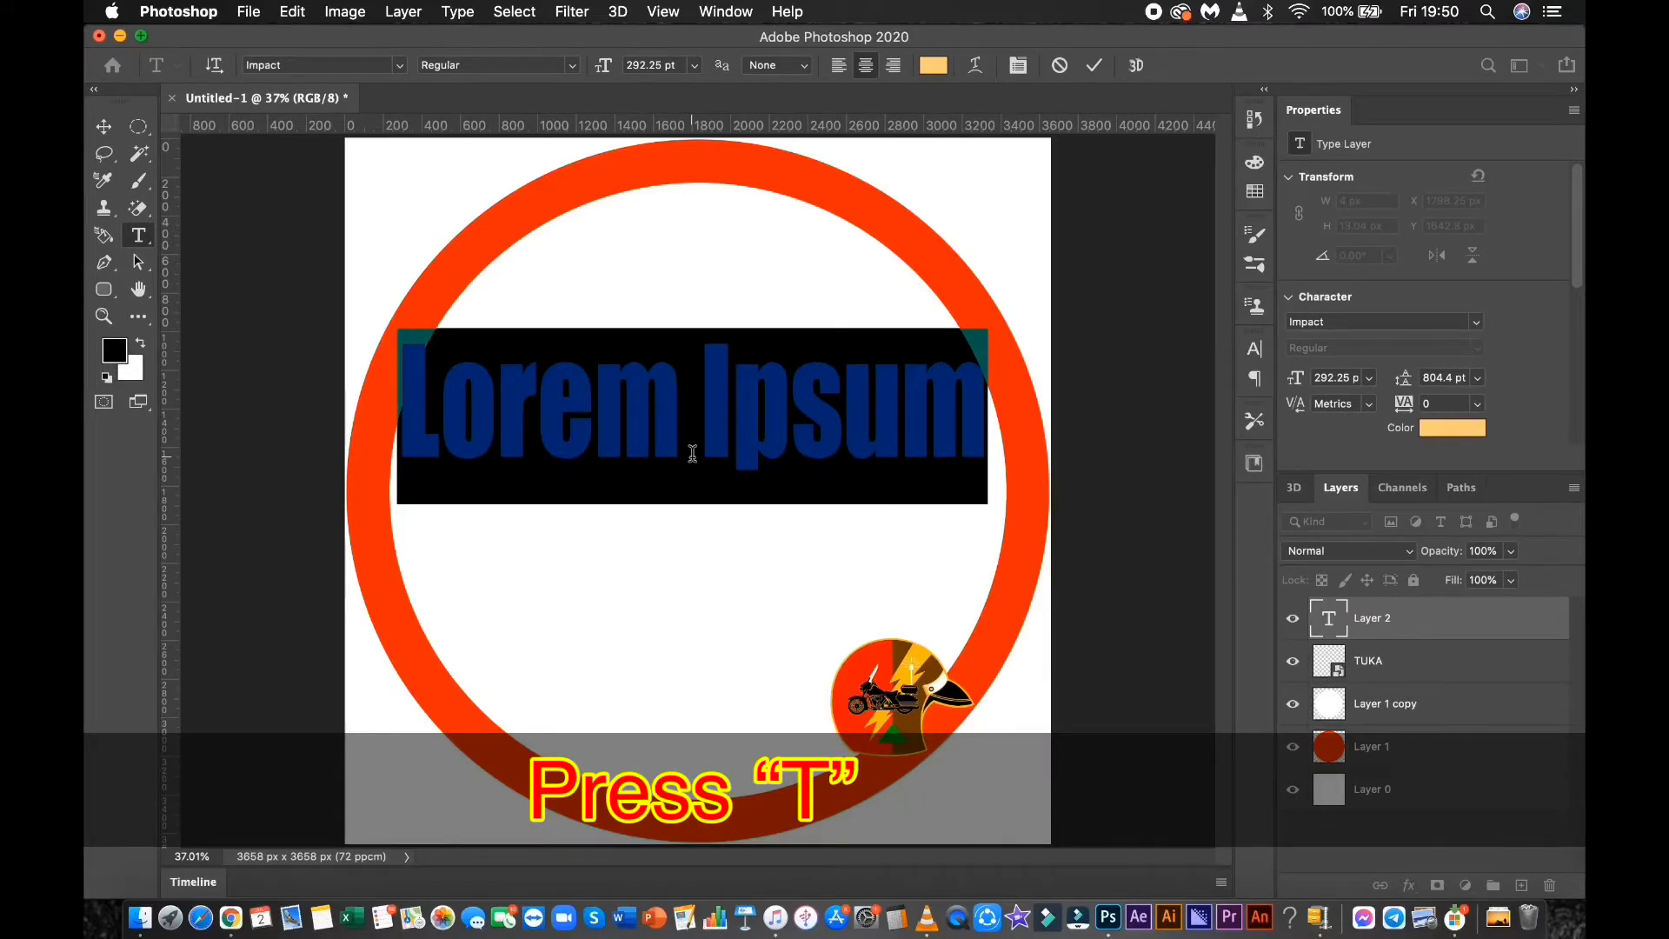
type("RE")
key("BackSpace")
type("A")
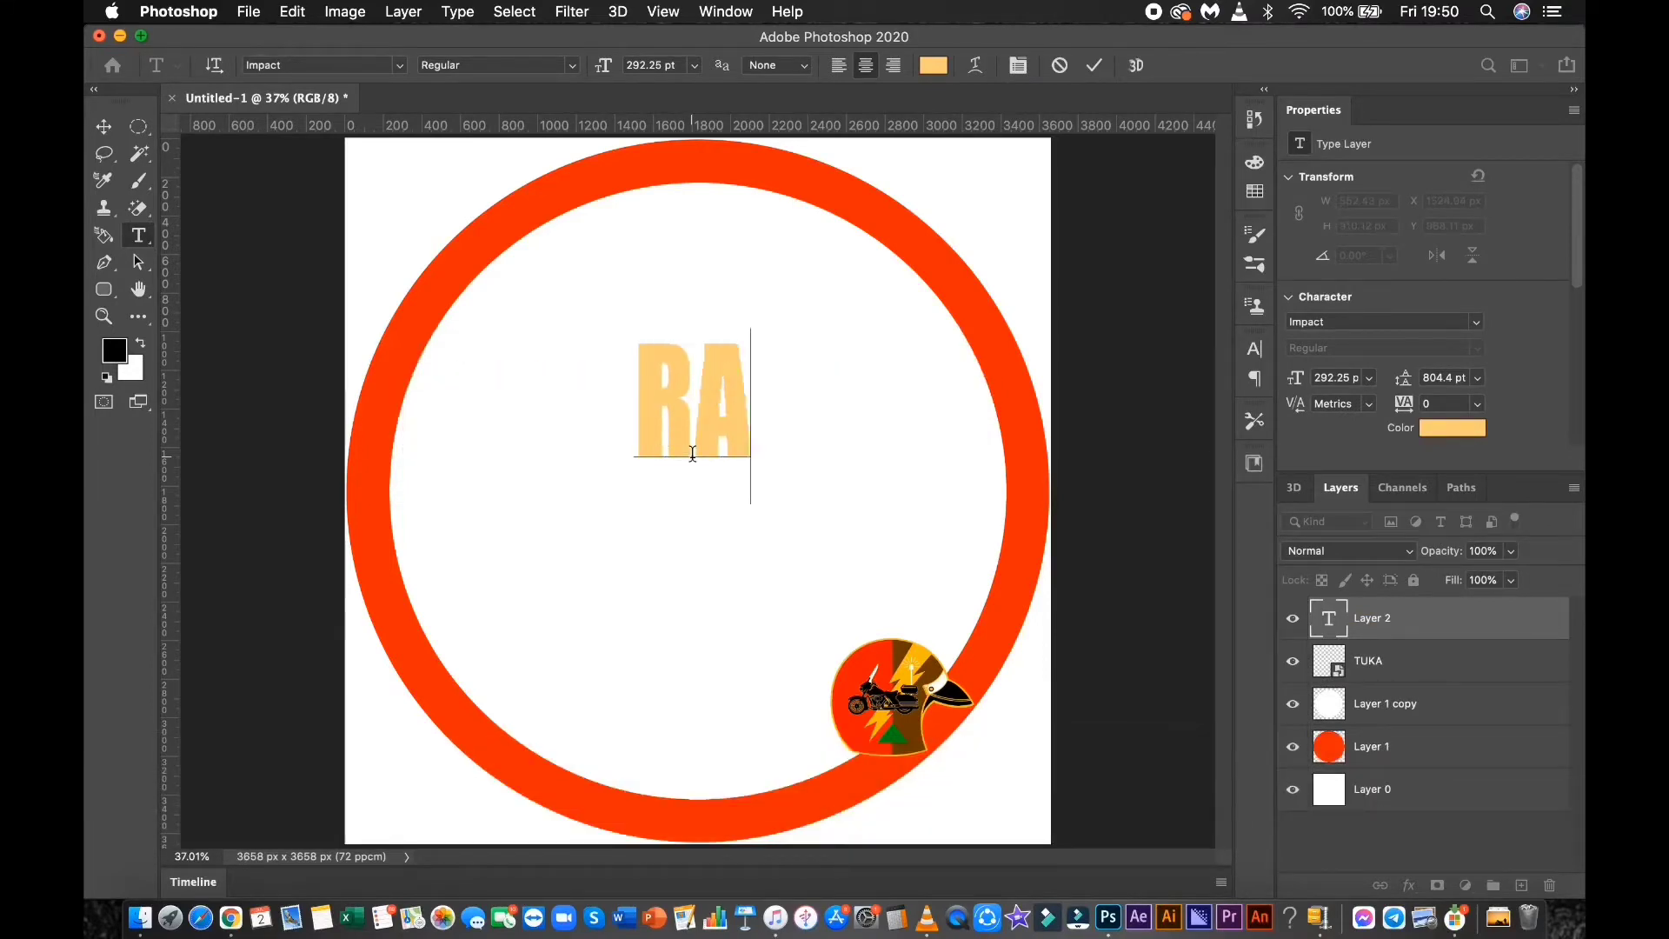
type("CE THE RAIN")
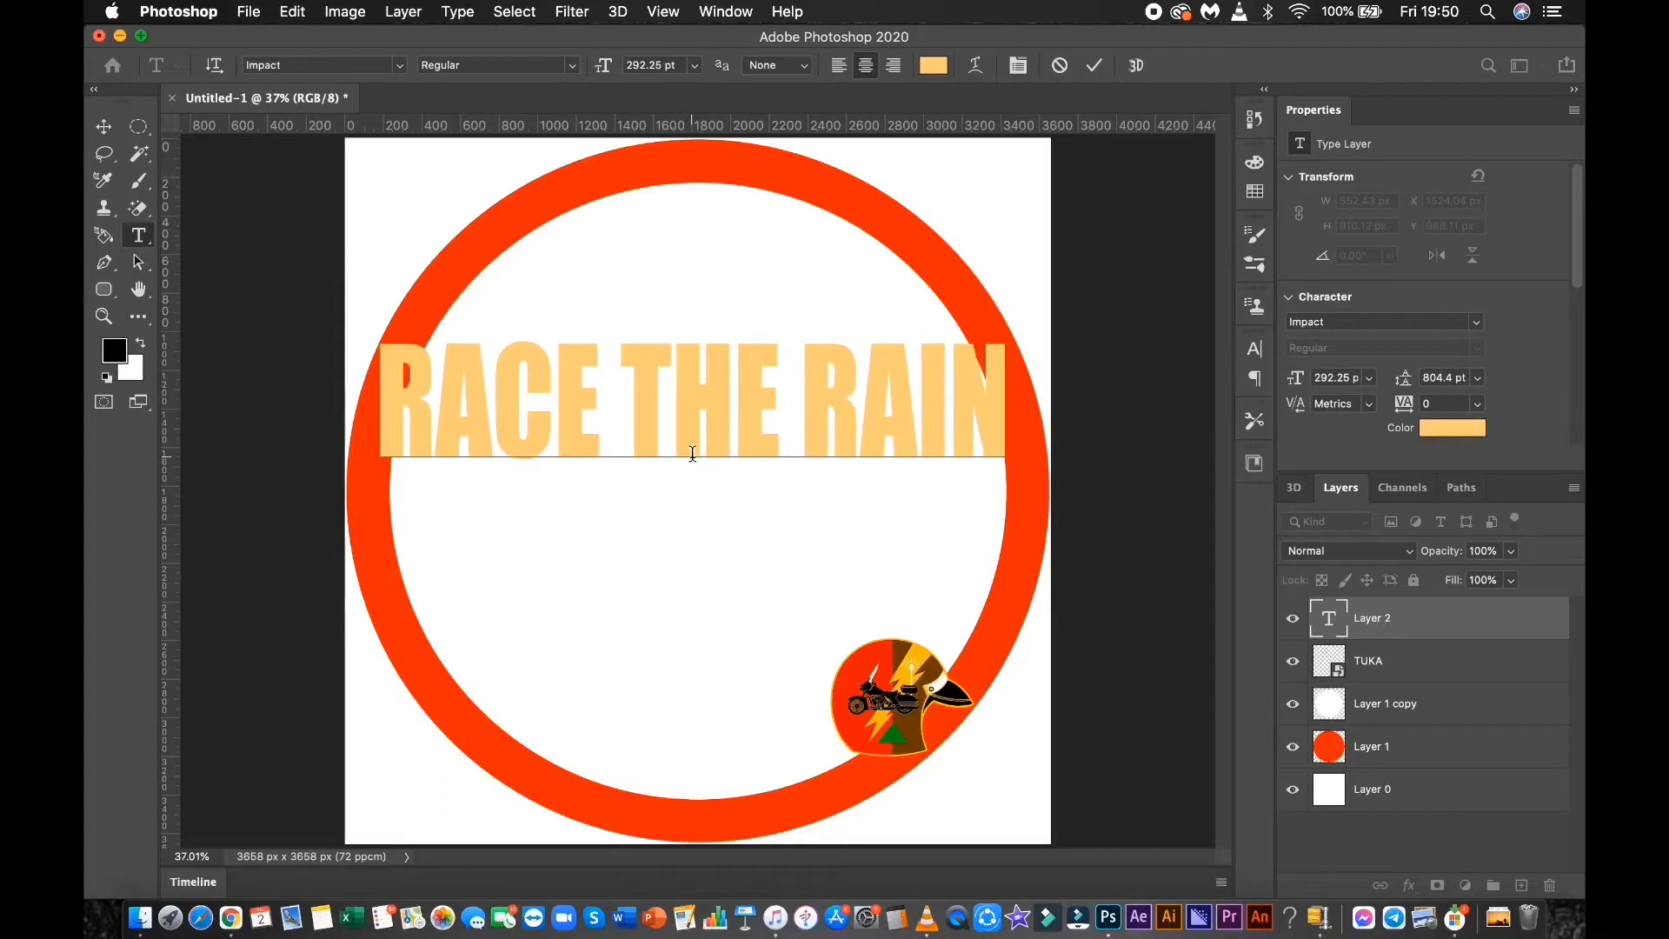
type(",")
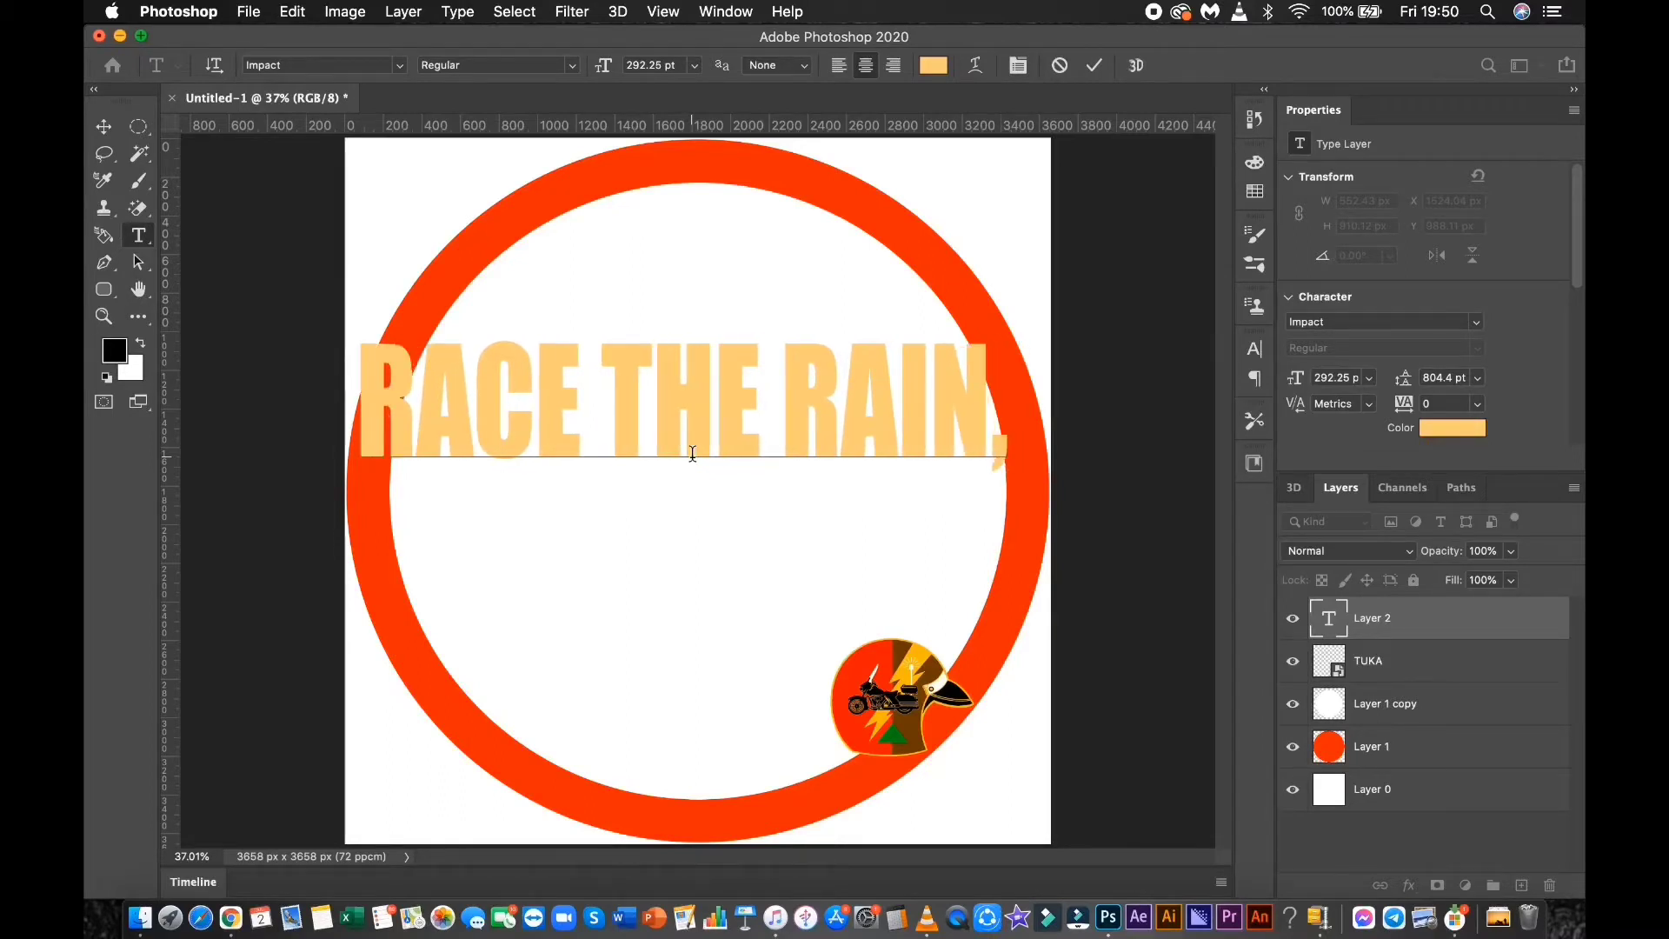
type(" RIDE T")
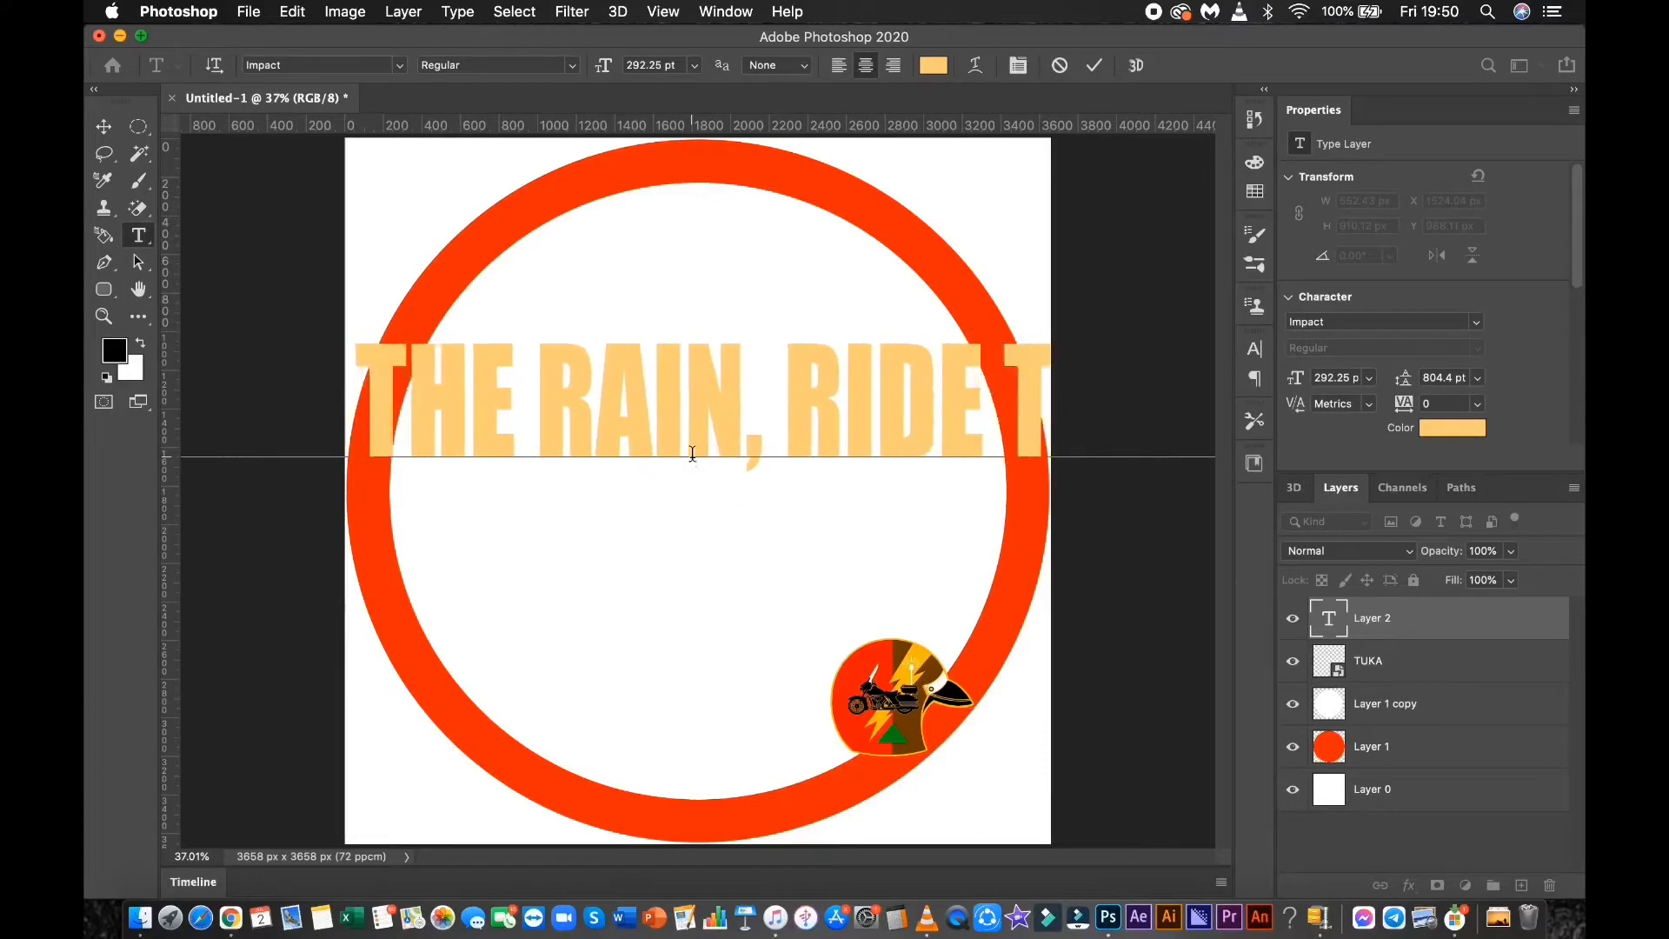
type("HE W")
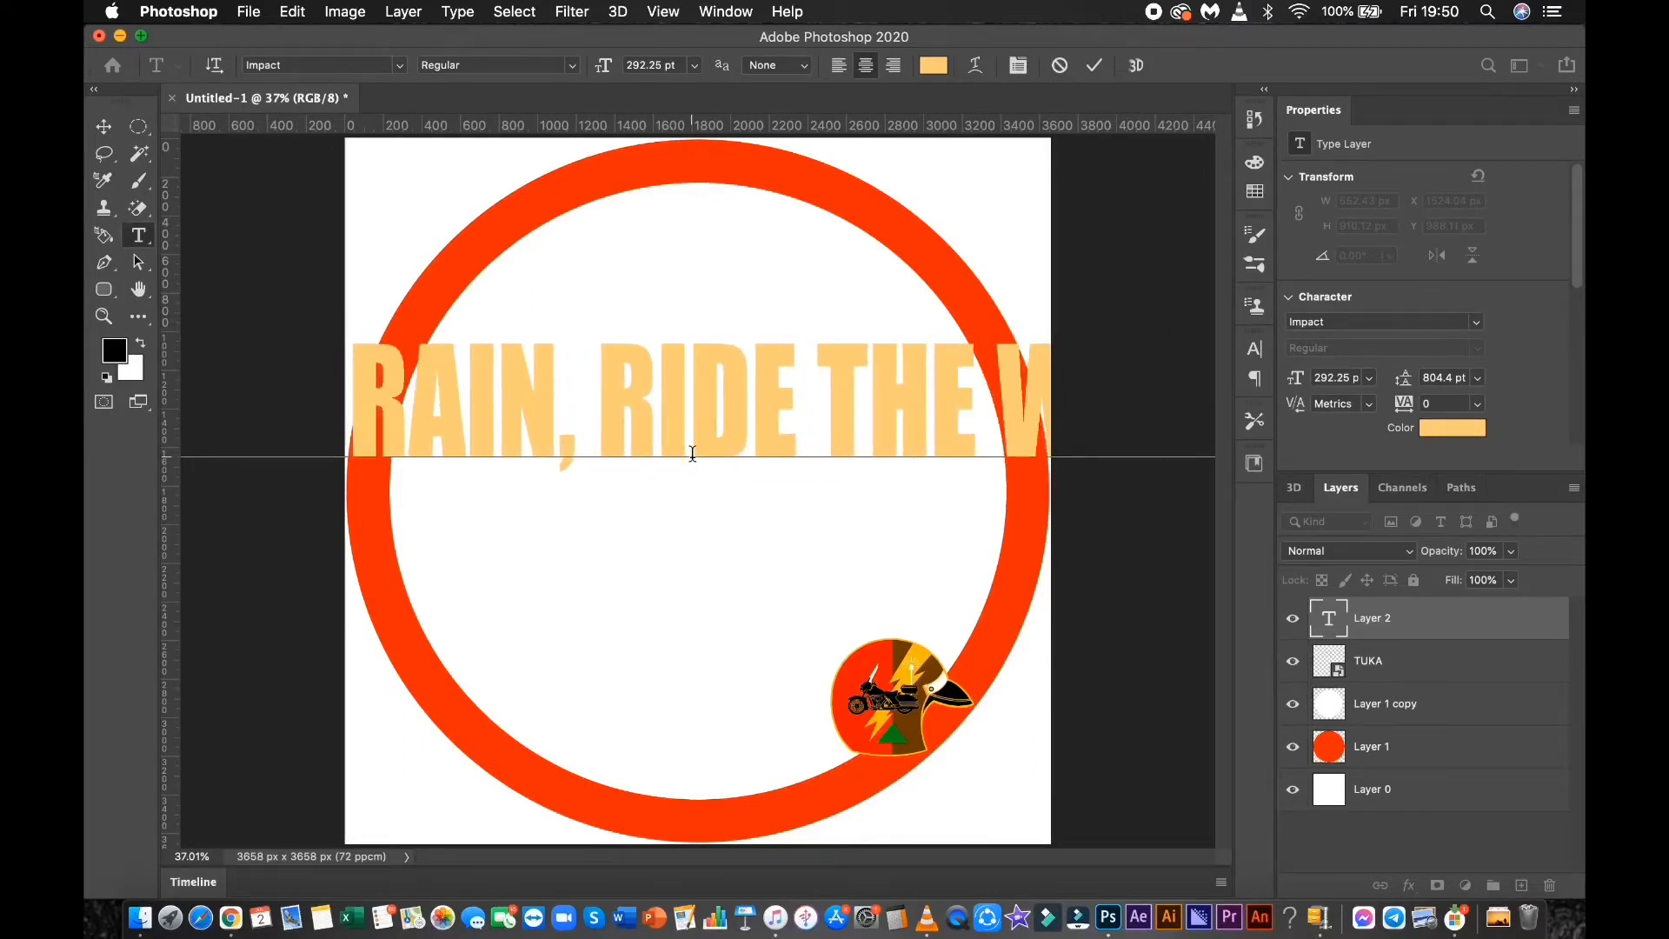
type("IND CLUBLIMB")
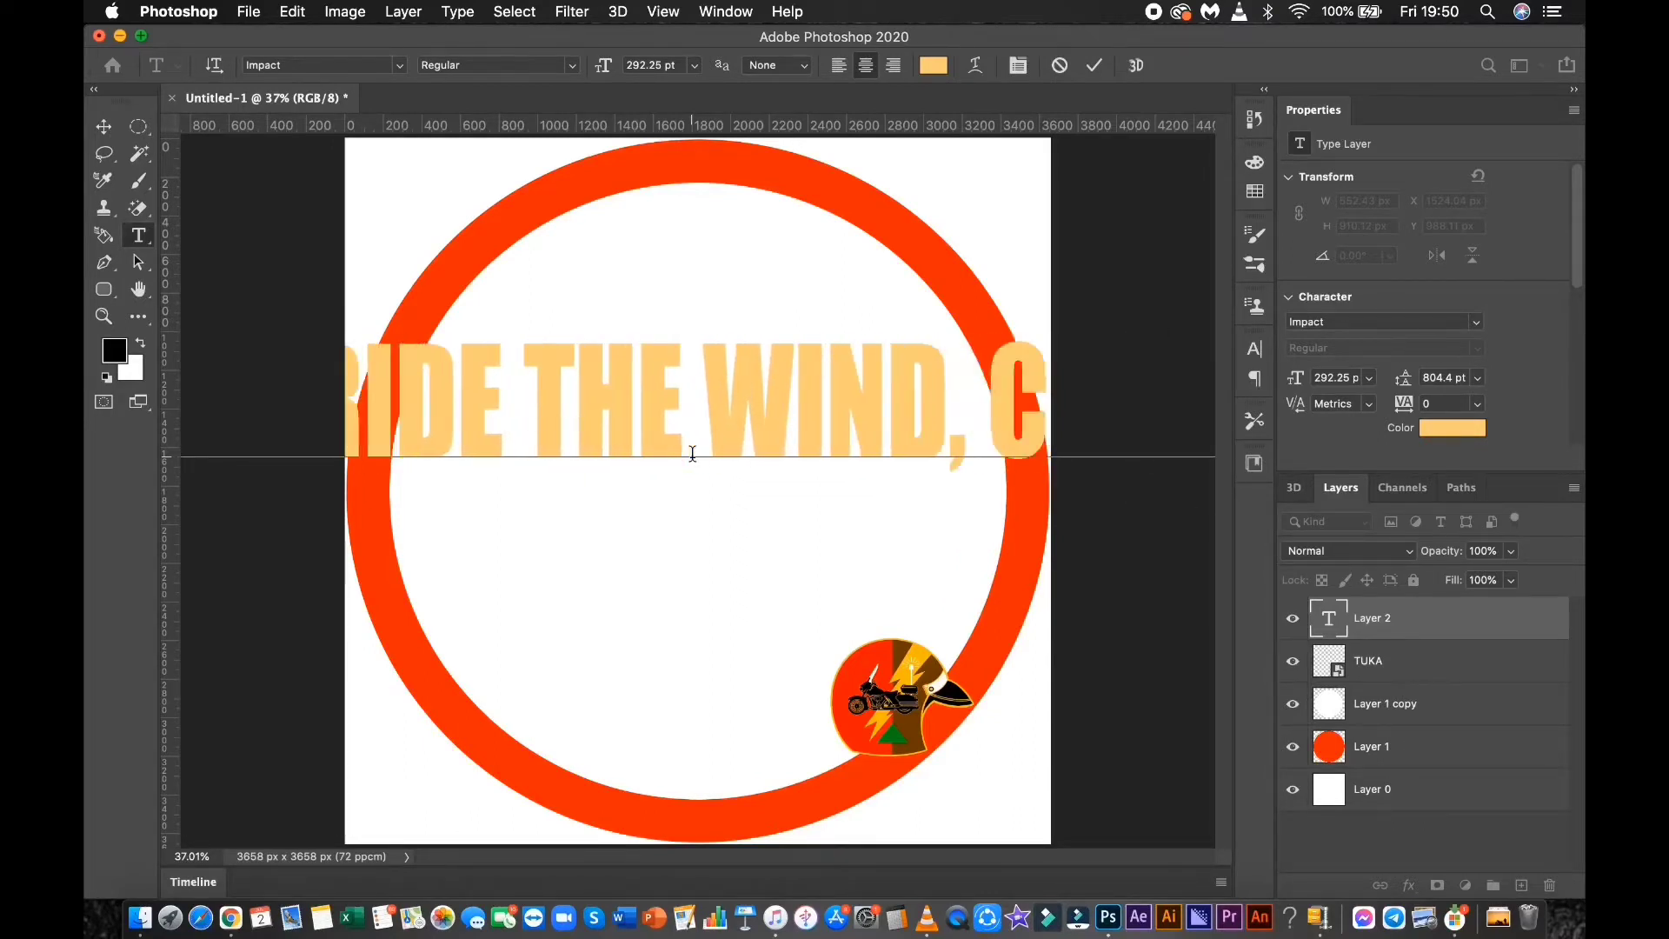
left_click(1093, 71)
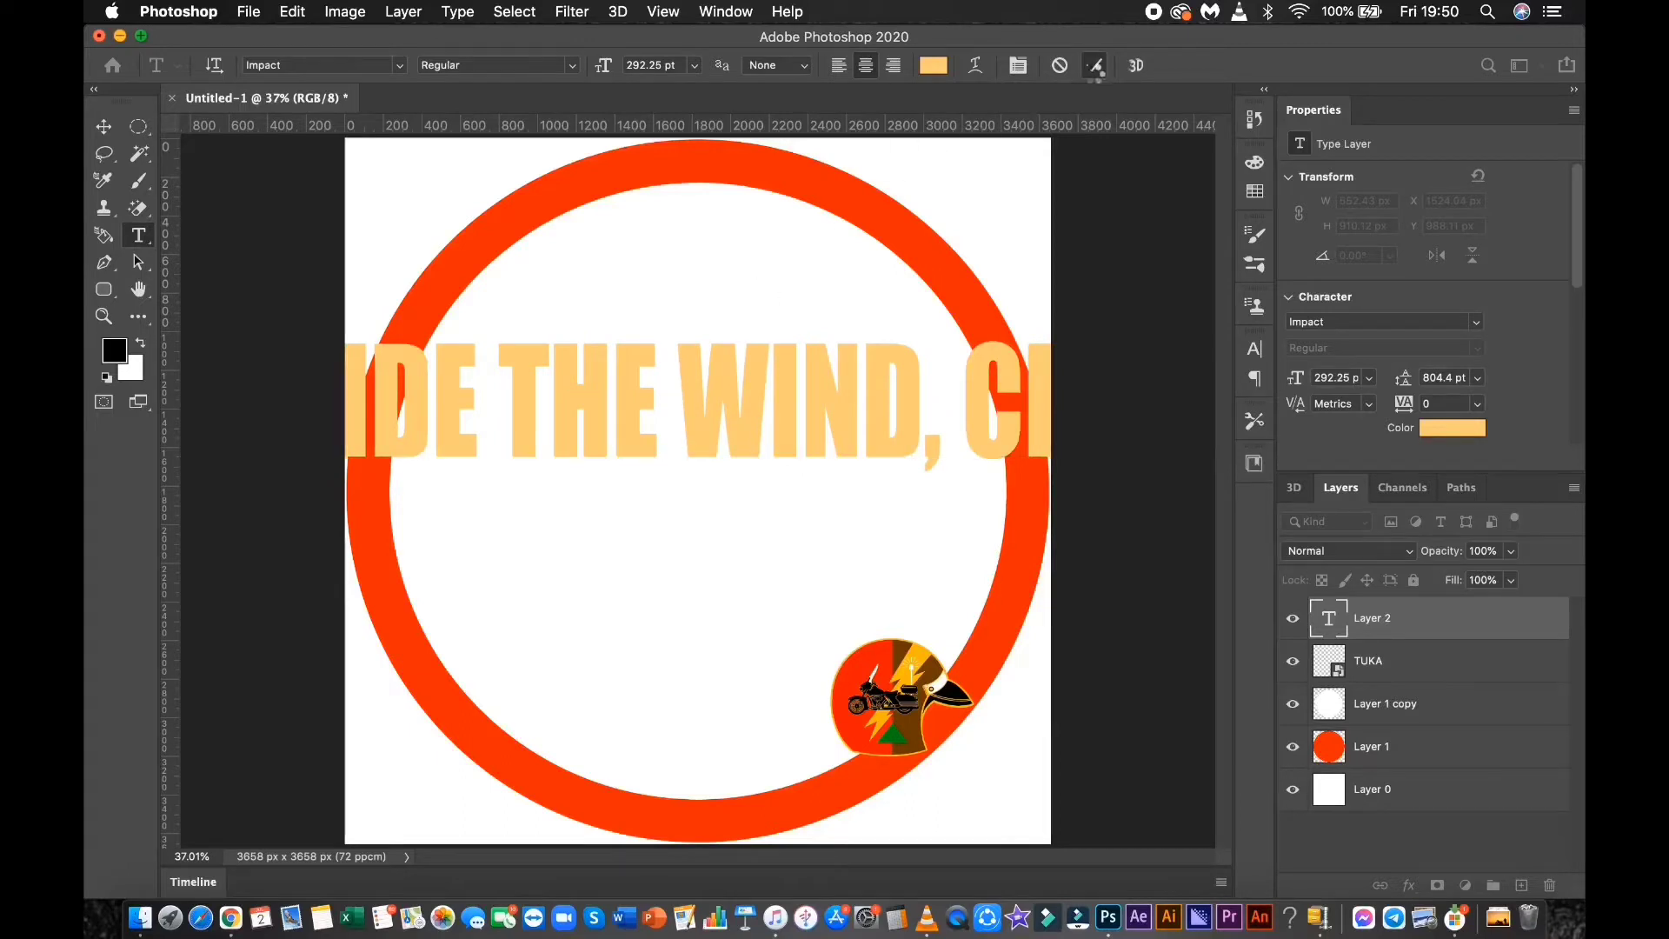
Set the slogan text's colour to white, hex ffffff.
left_click(934, 67)
type("ffffff")
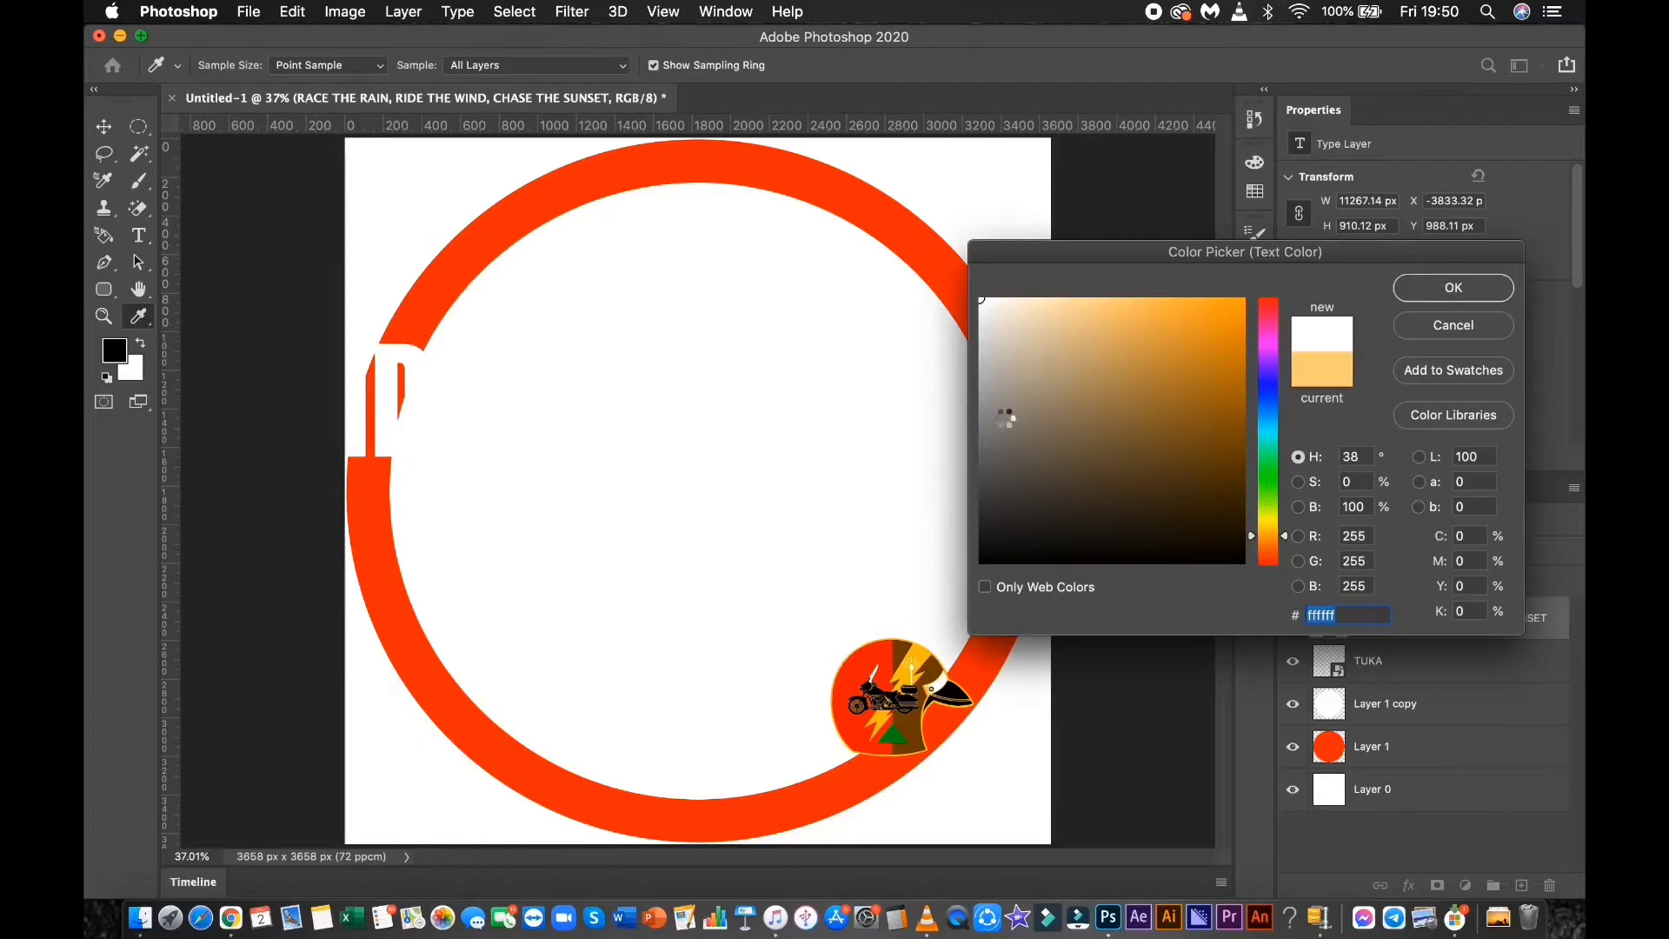
key("Return")
Scale the slogan down to about 2628 px wide and position it over the top of the red ring.
key("v")
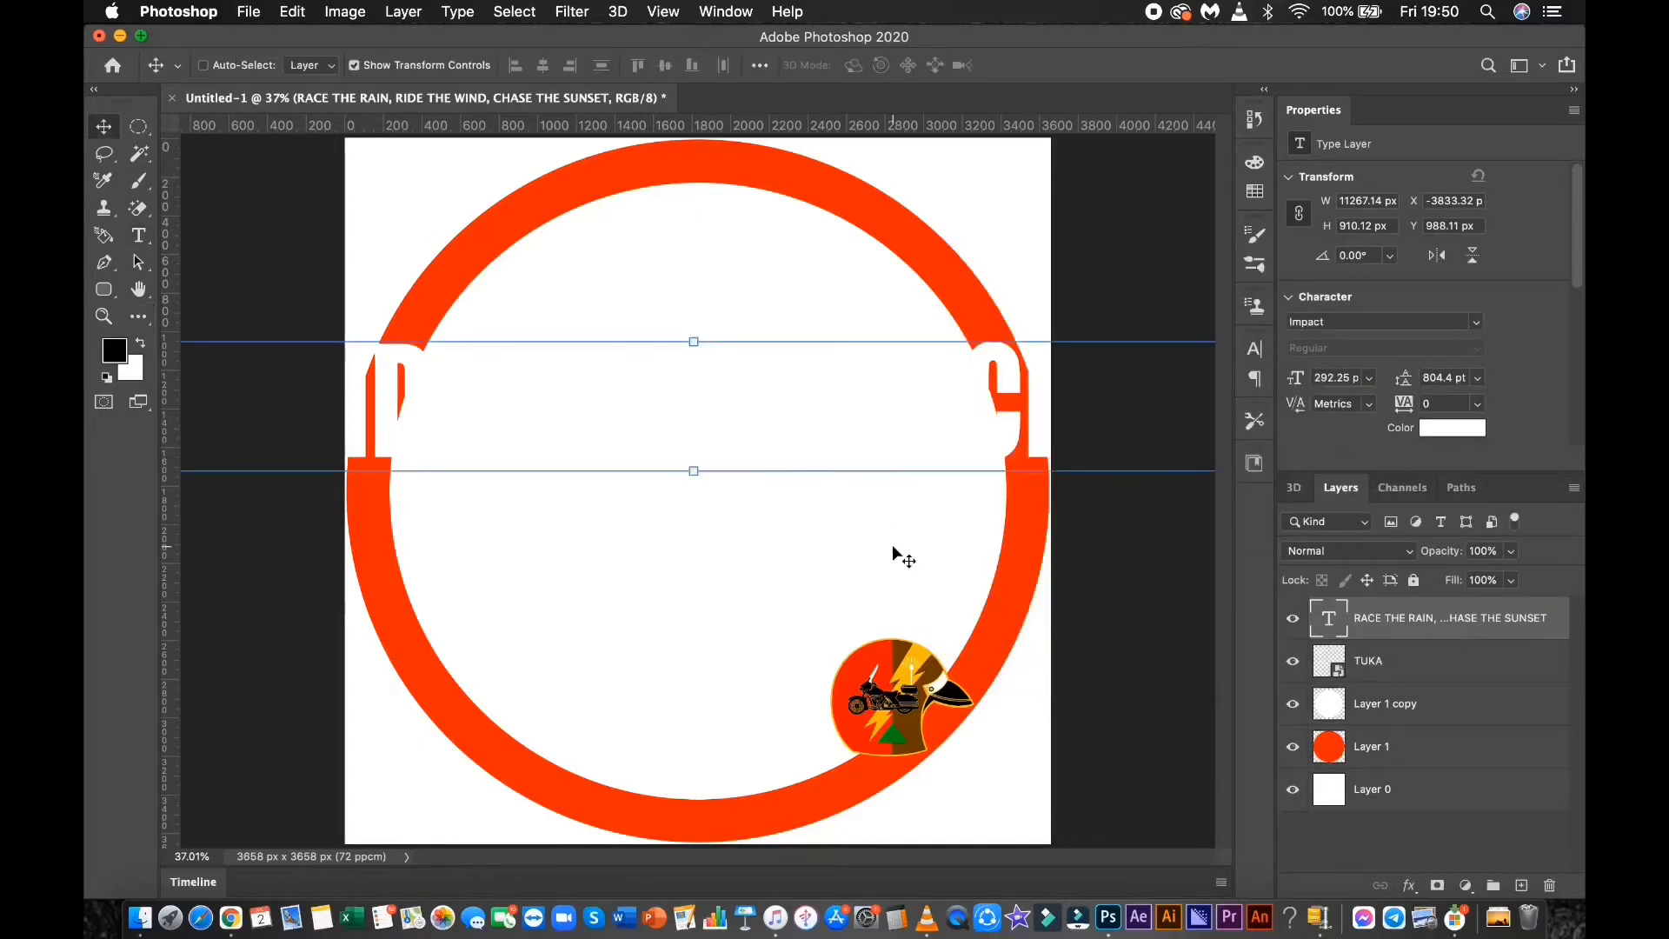
left_click_drag(693, 472, 727, 160)
key("Return")
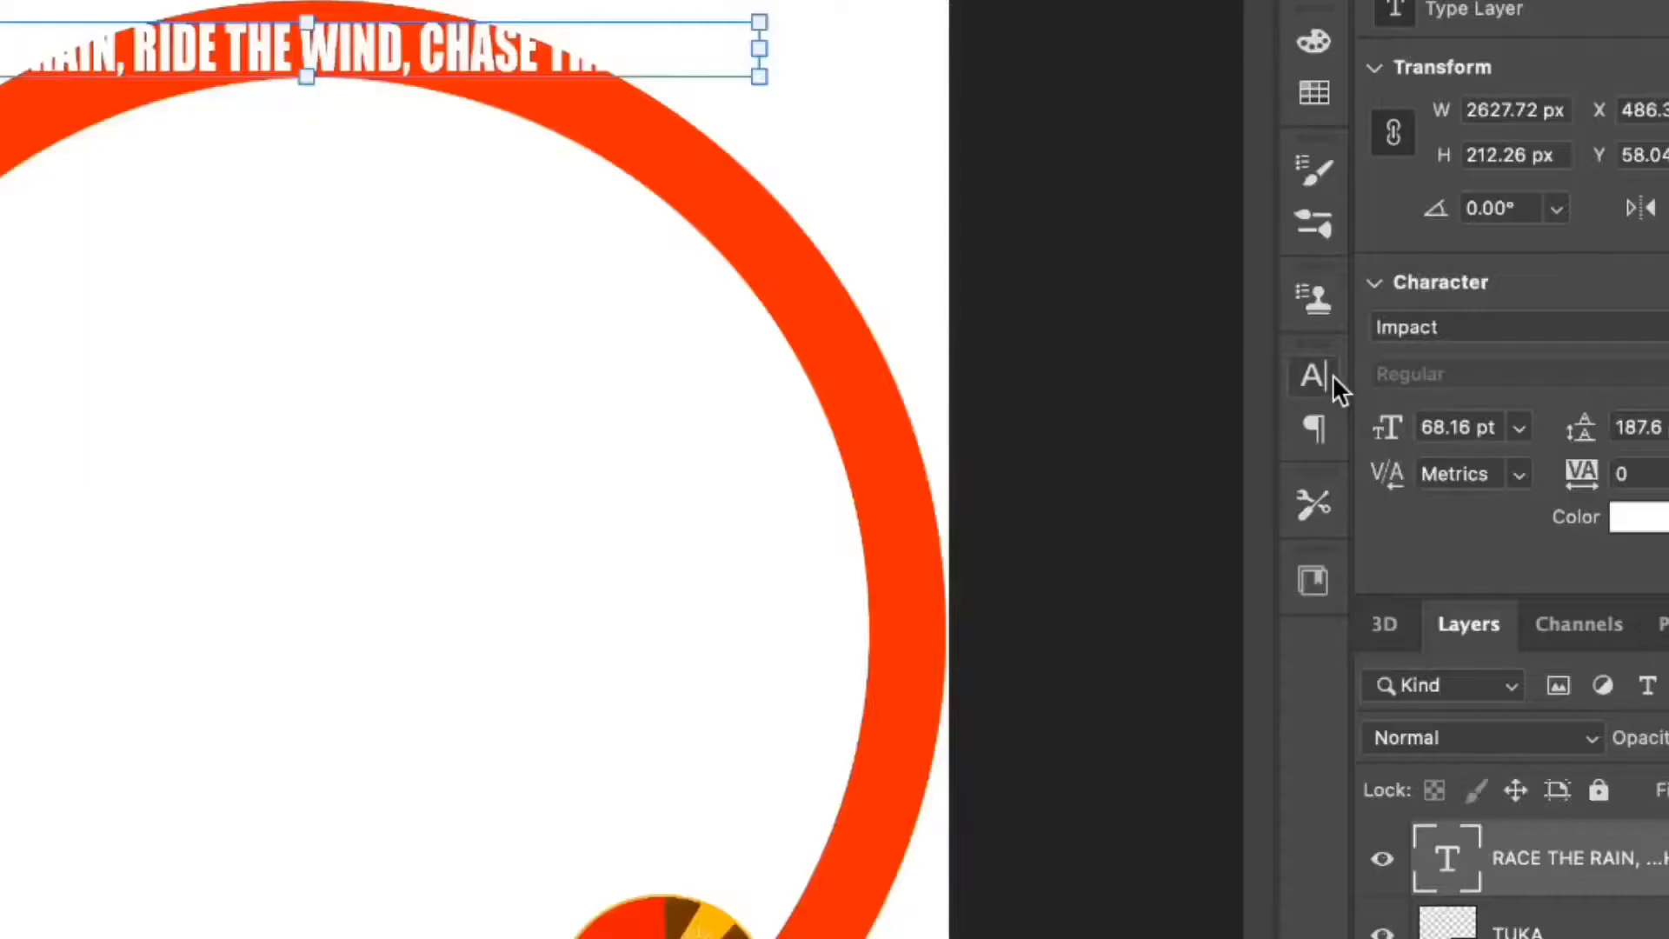
Set the slogan's character tracking to 100.
left_click(1256, 349)
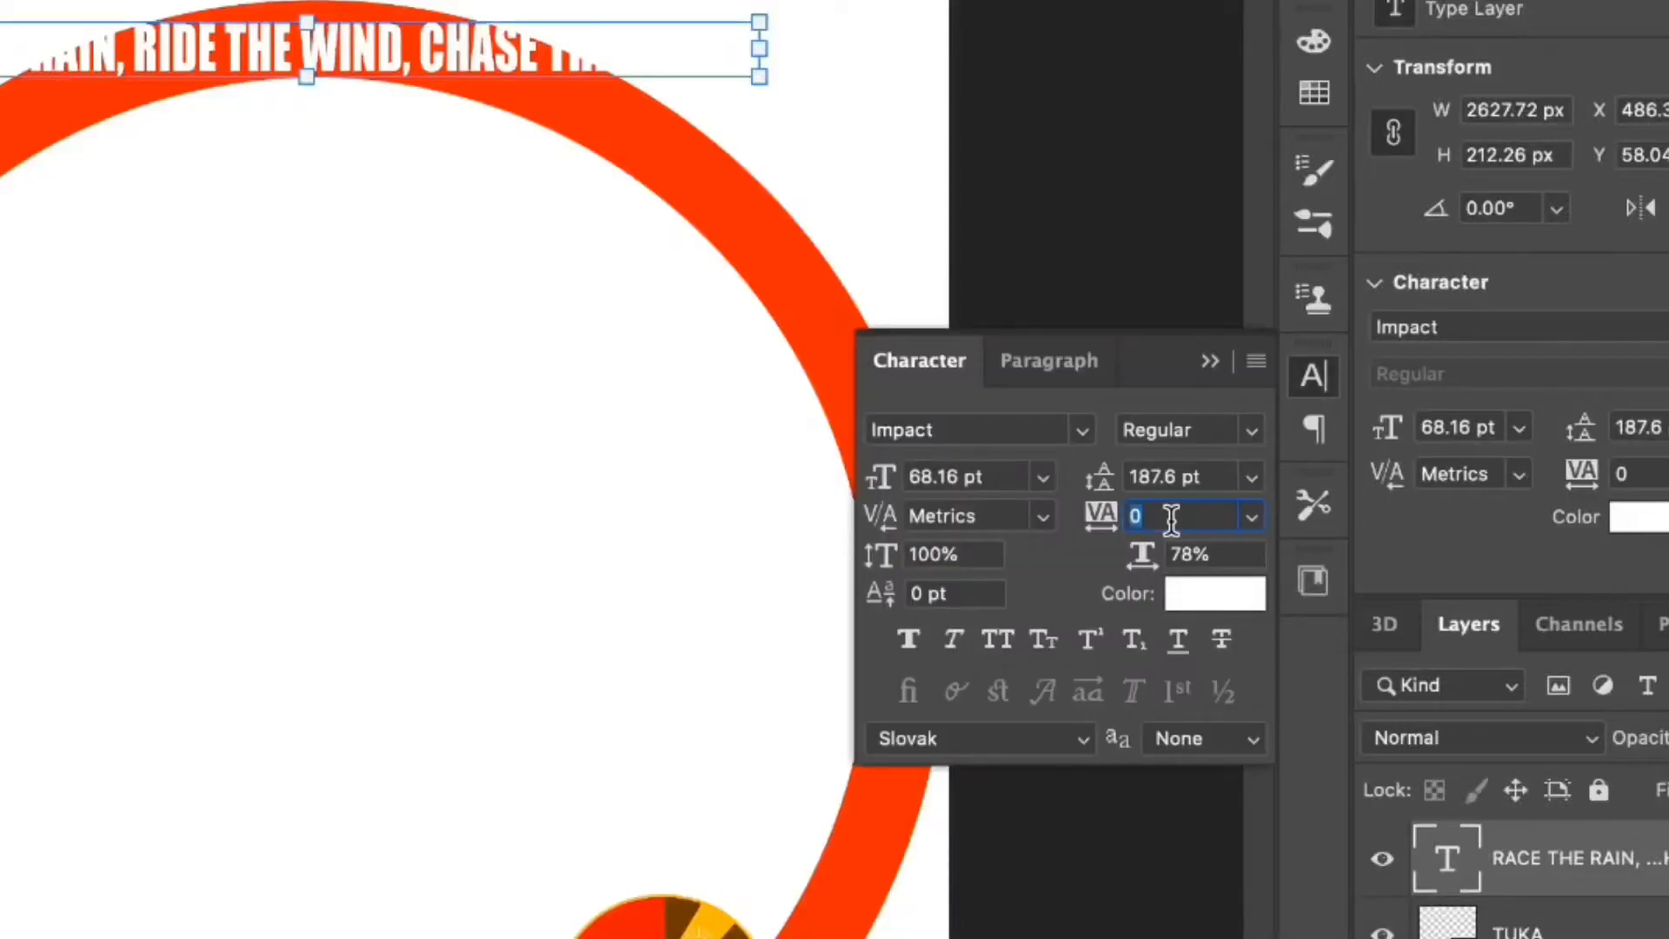
type("100")
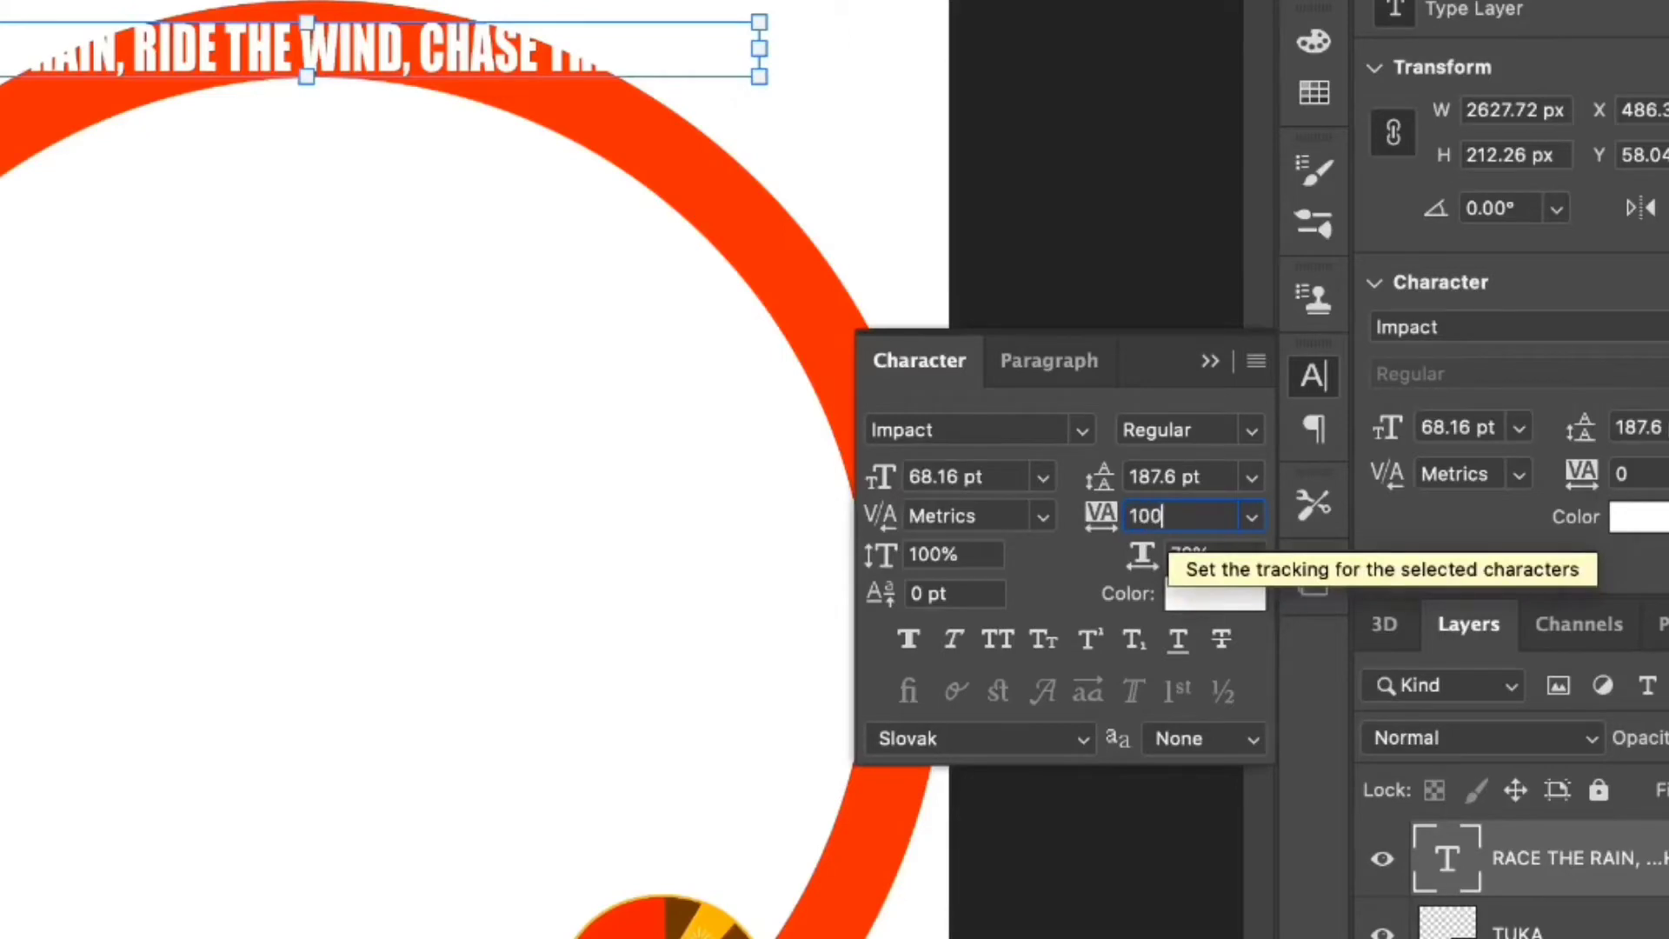
key("Return")
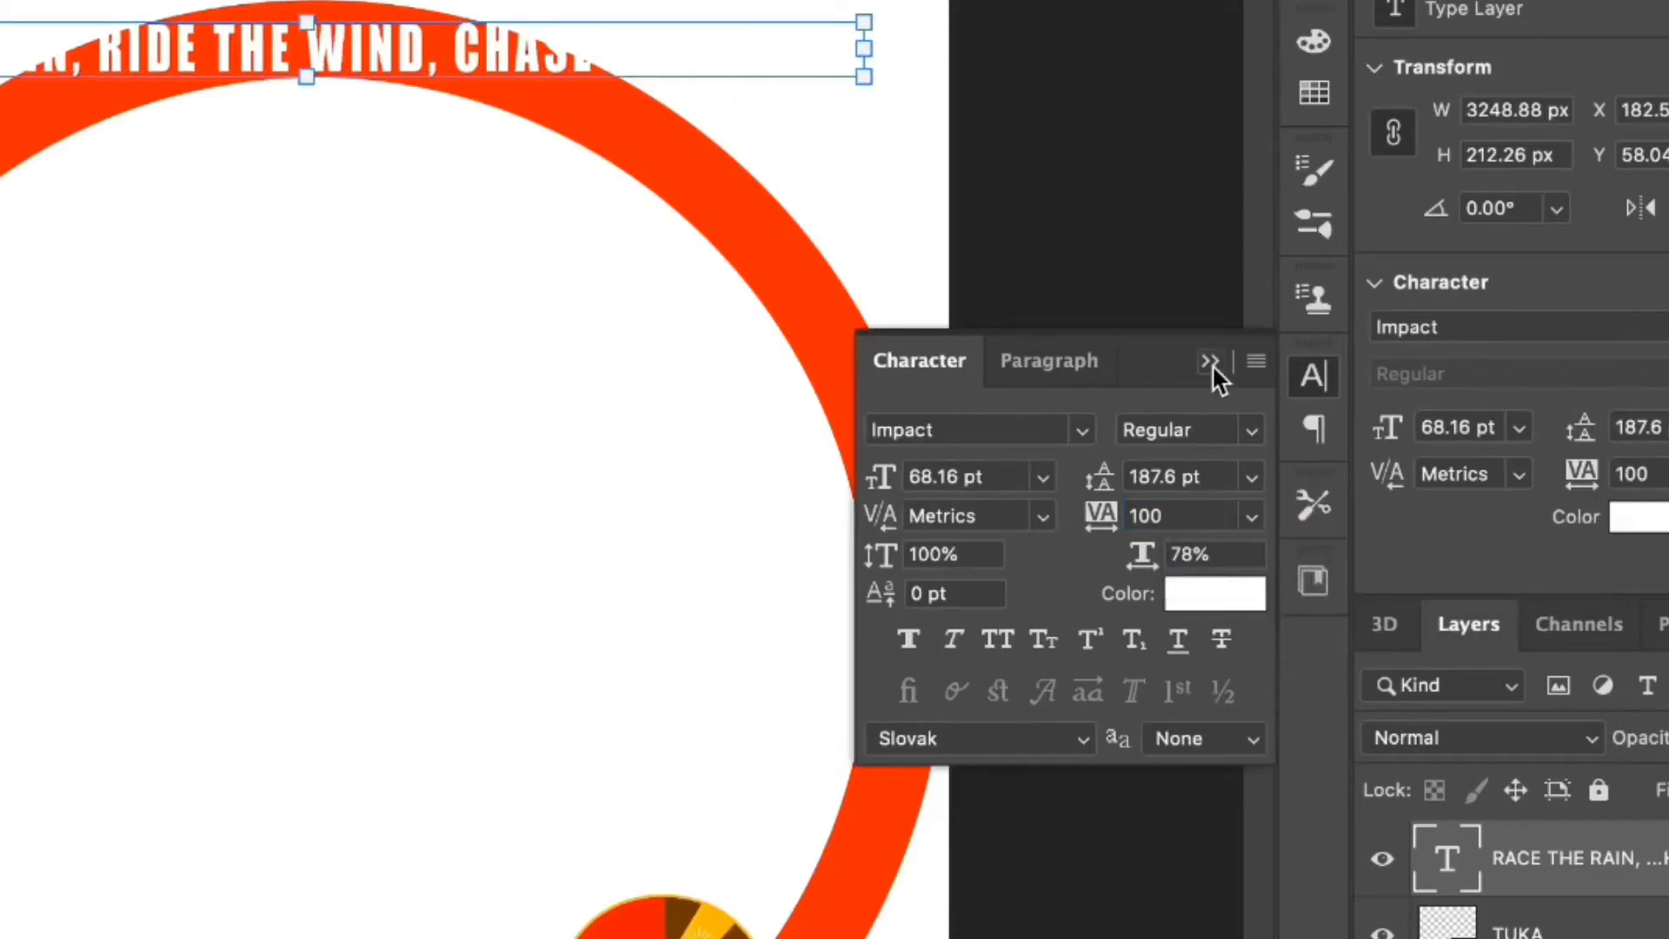
left_click(1210, 362)
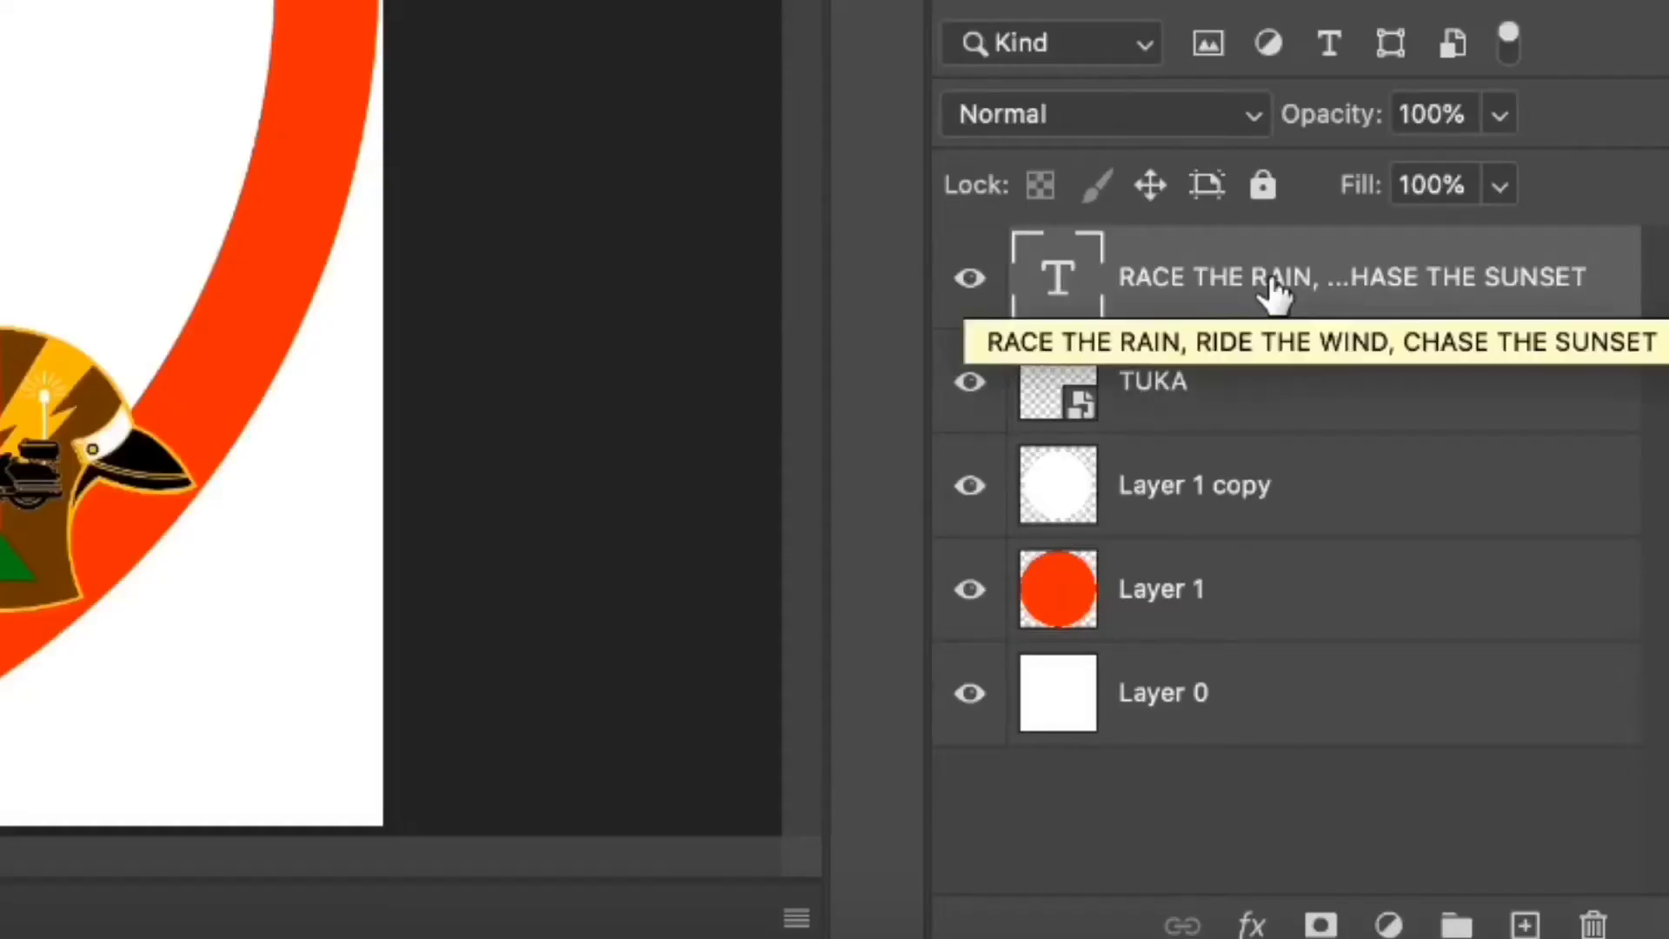
Convert the slogan text layer to a smart object.
right_click(1272, 291)
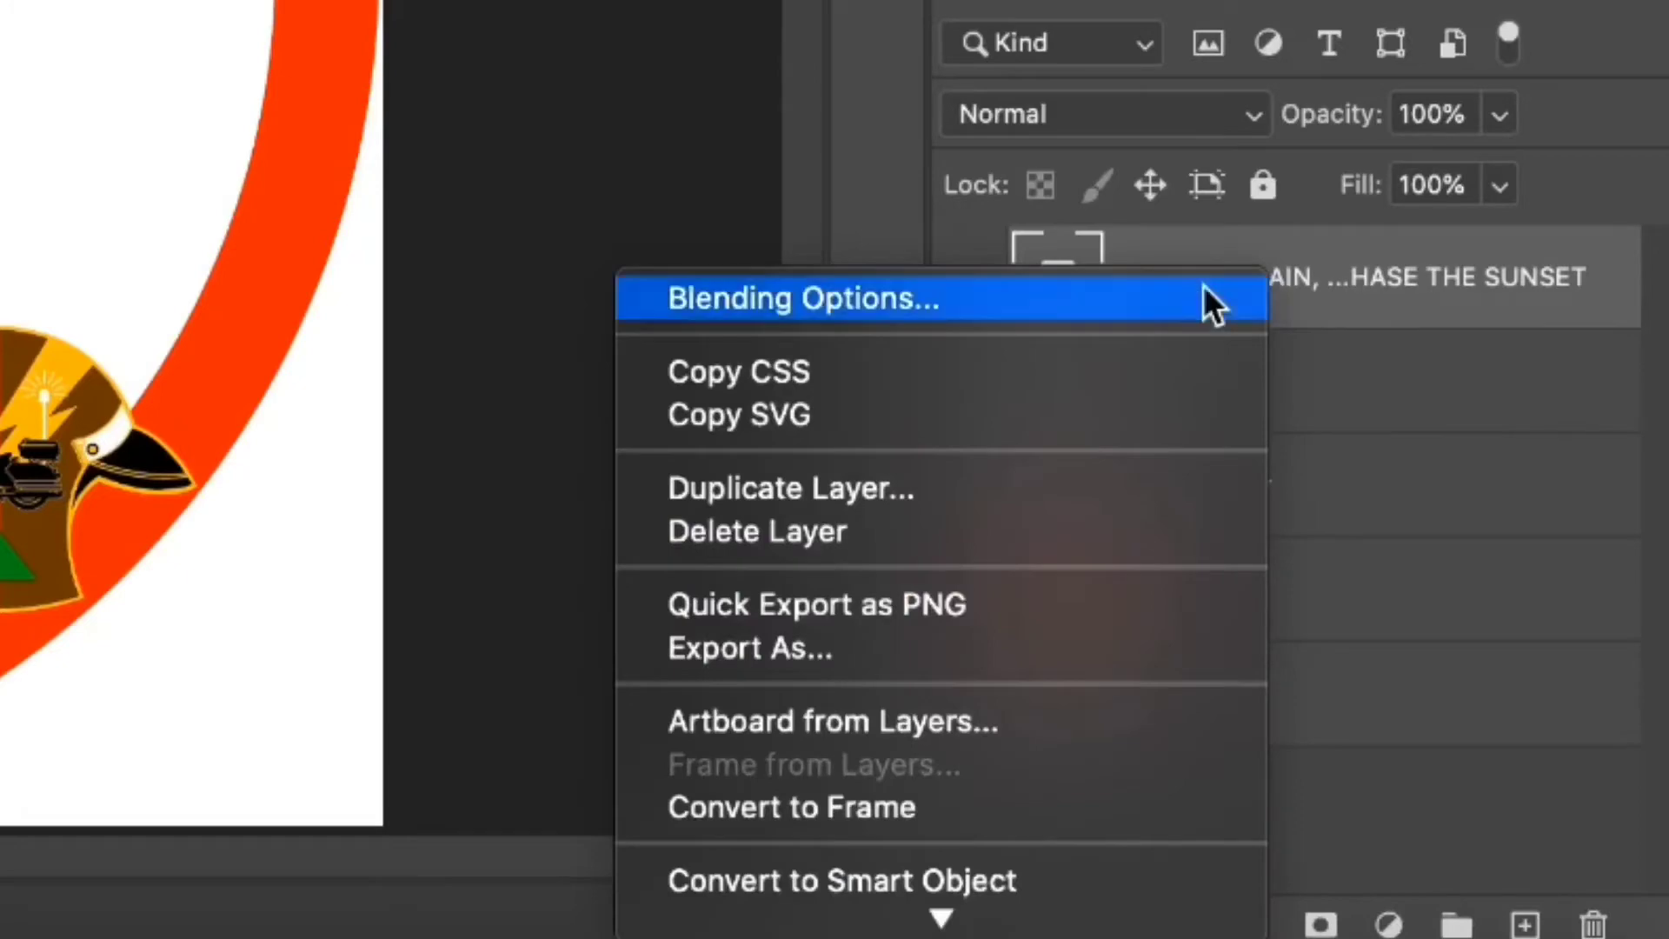
scroll(848, 833, "down", 6)
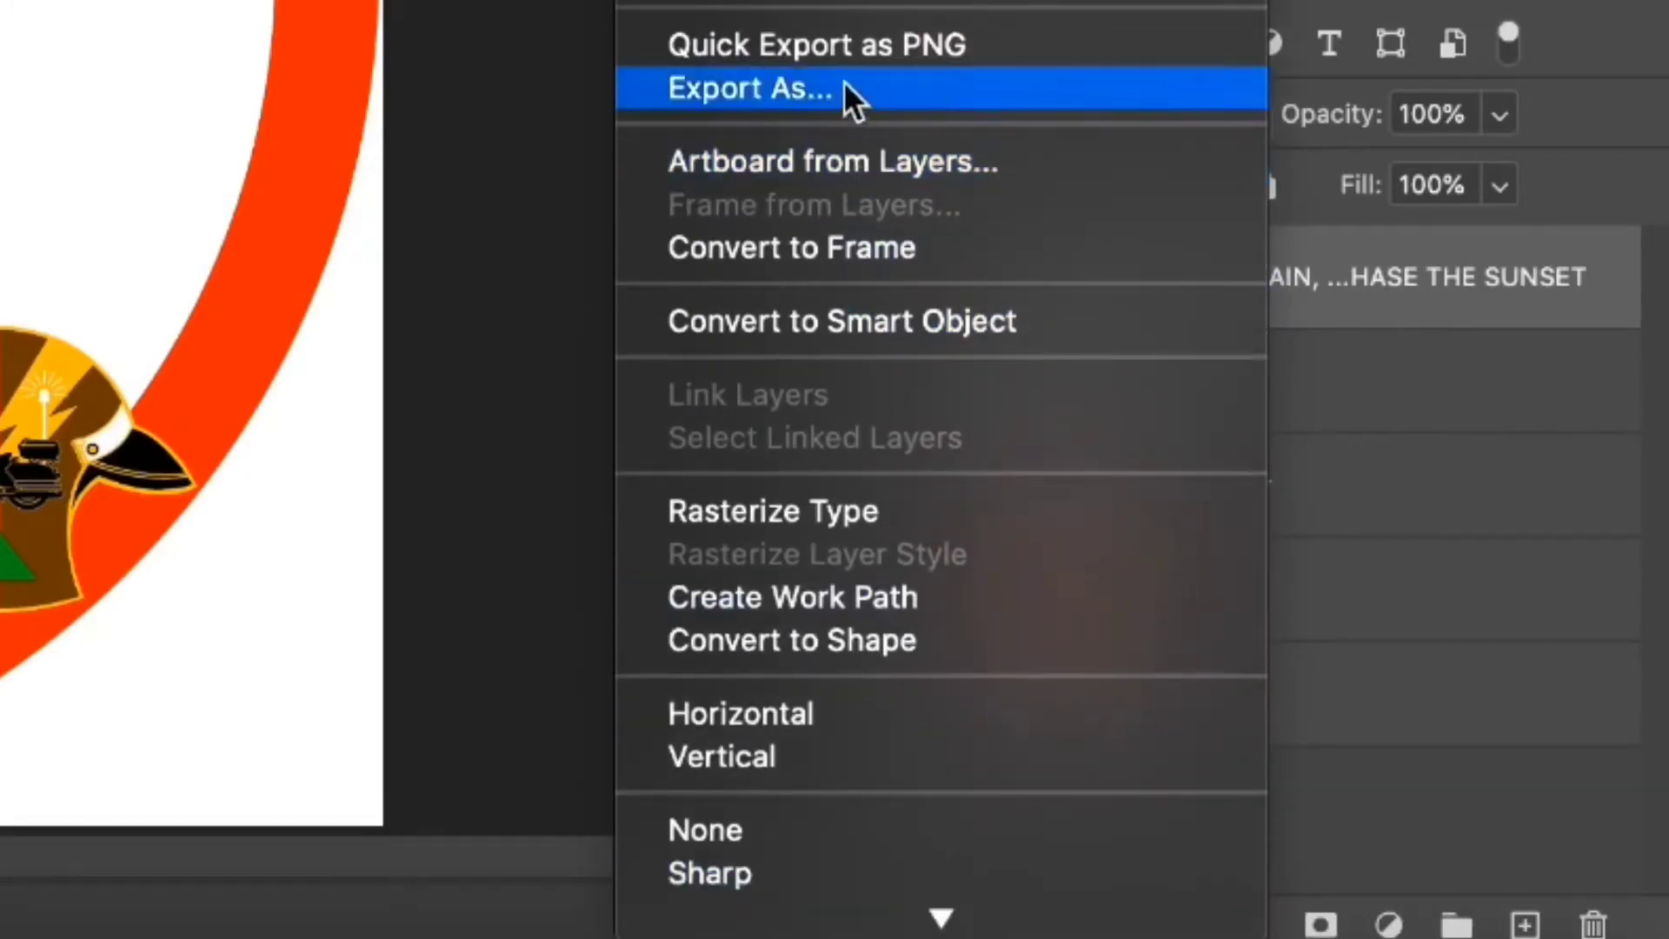
key("Escape")
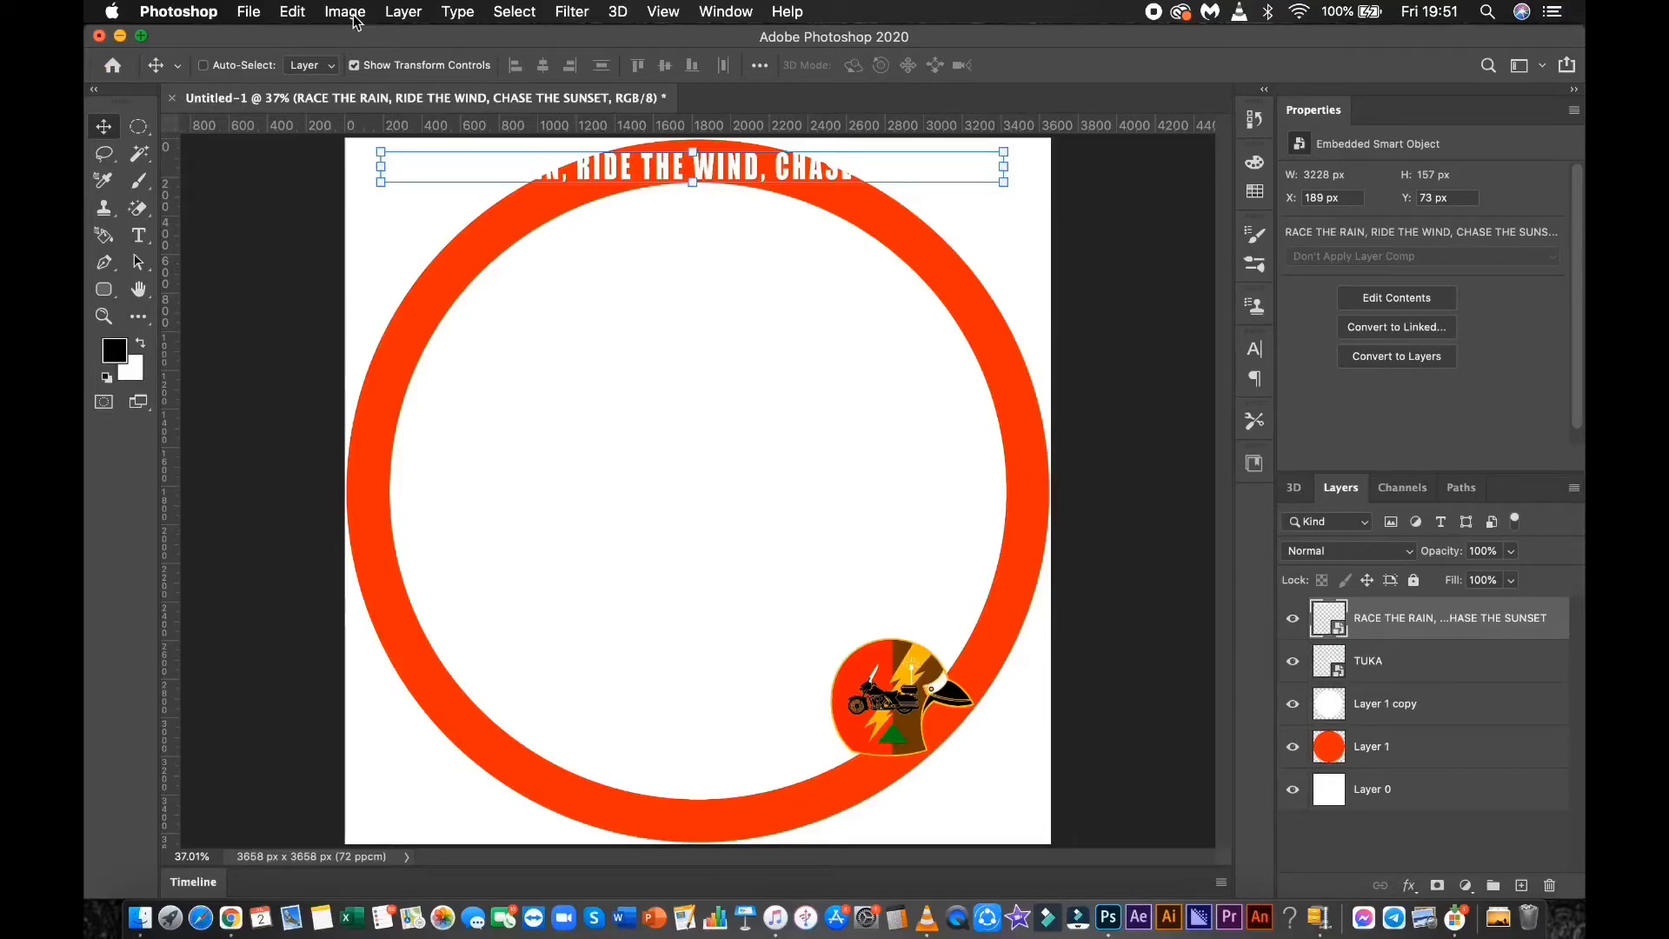
Start a warp transform on the slogan smart object and apply the Arc warp style.
left_click(294, 13)
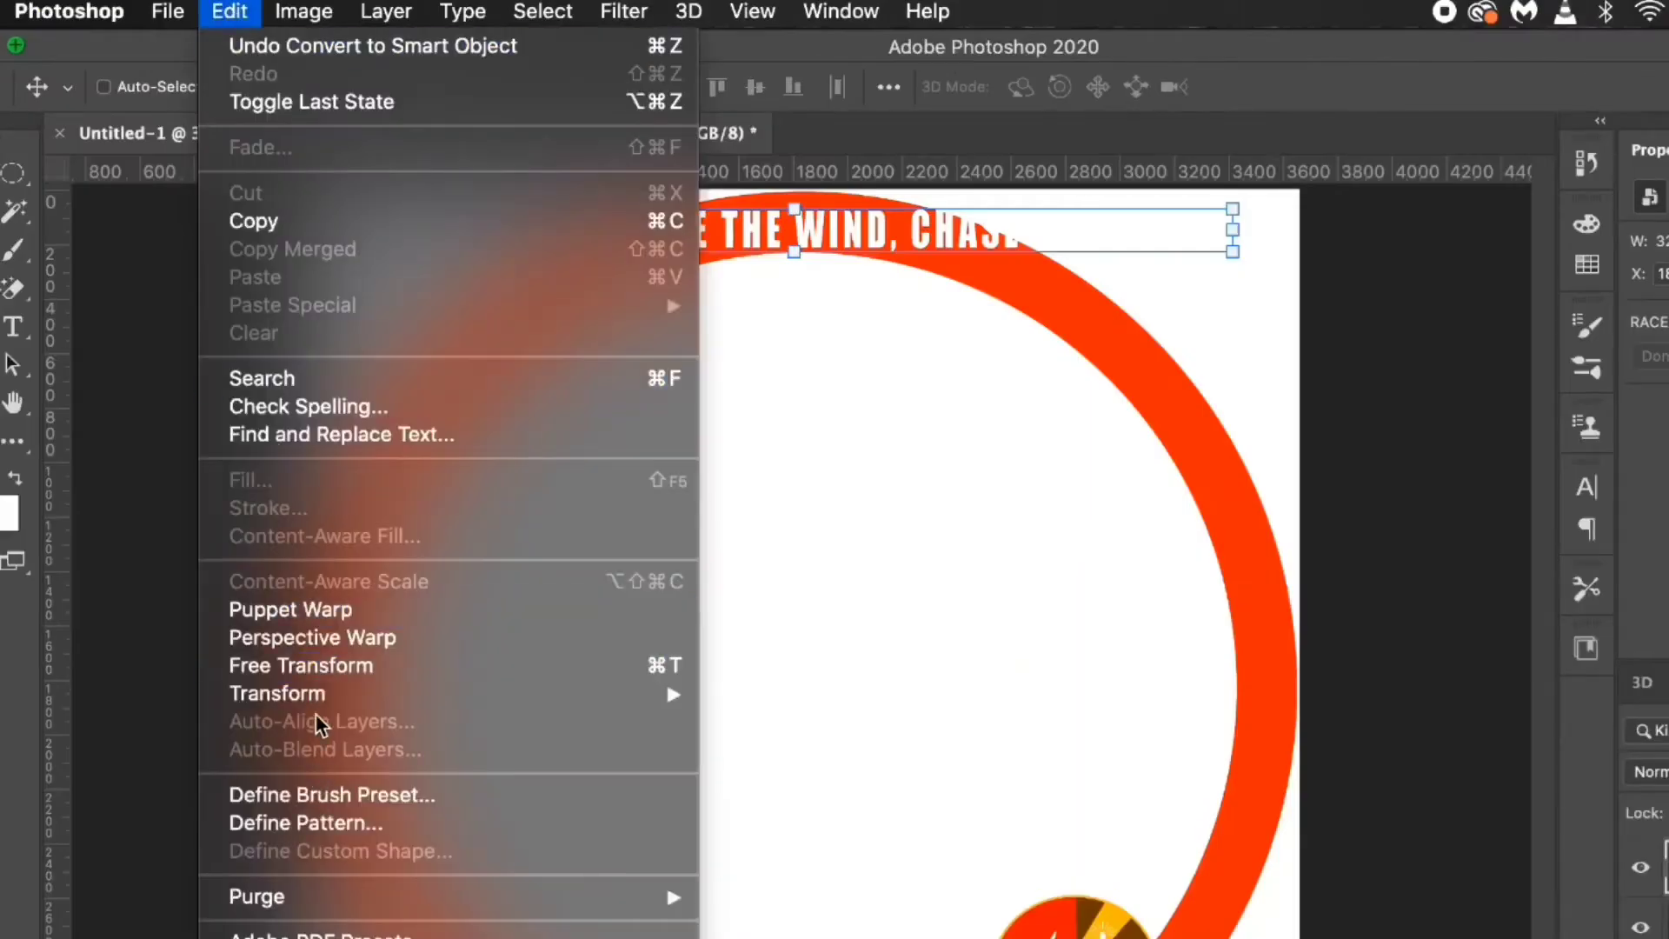
mouse_move(359, 500)
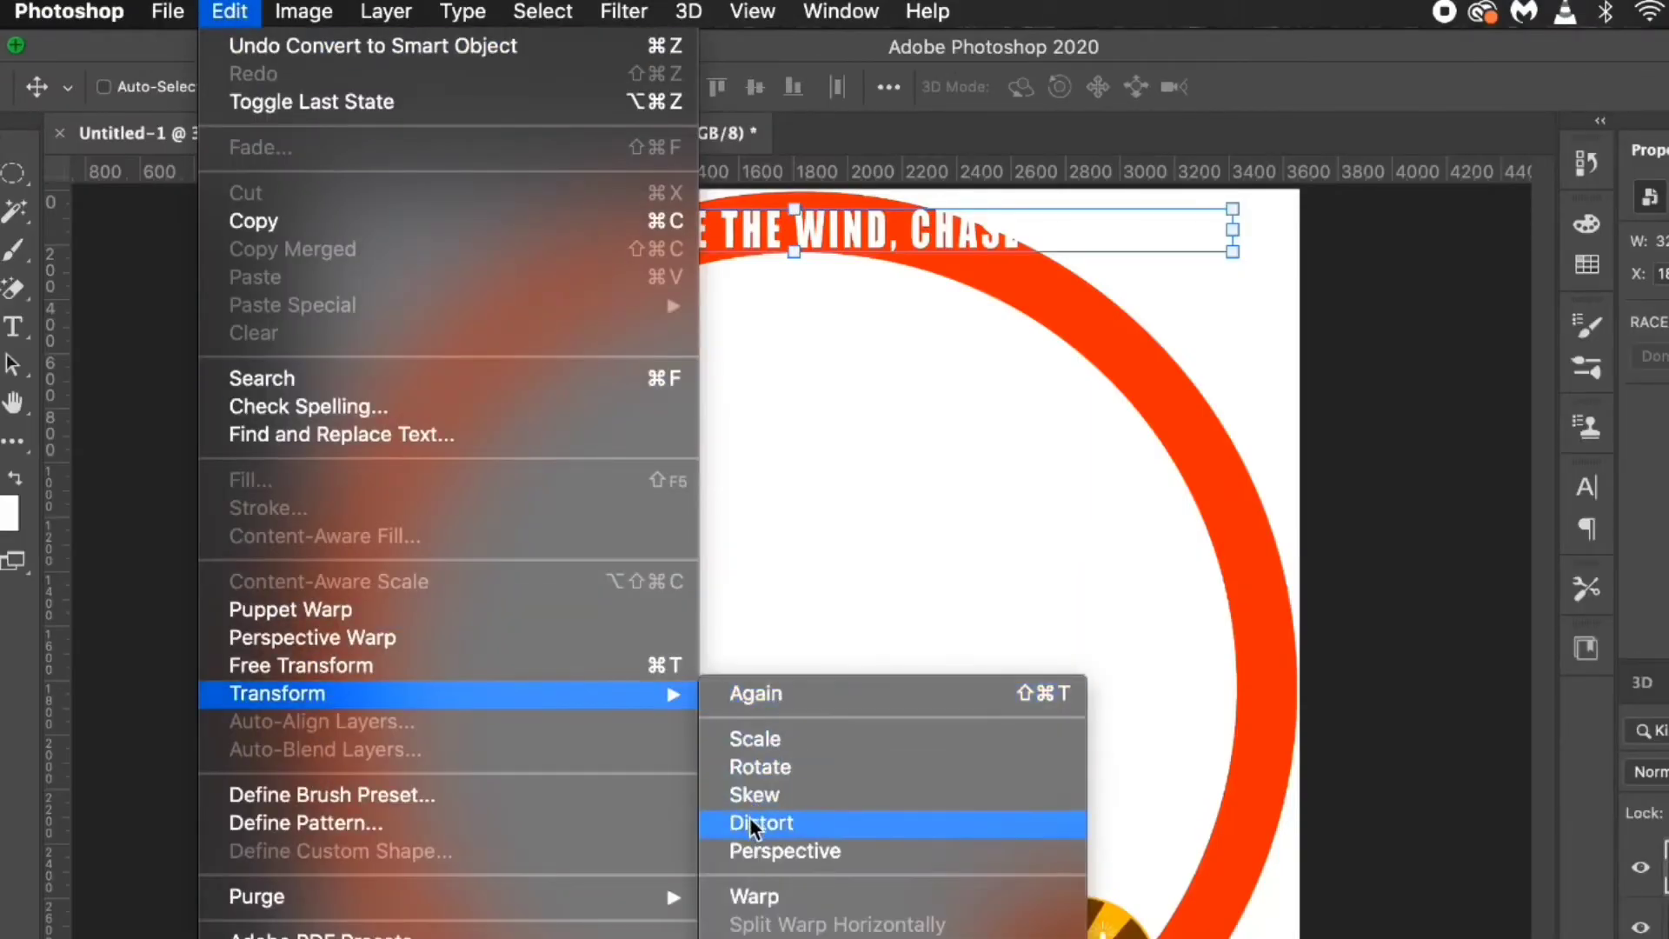
left_click(758, 900)
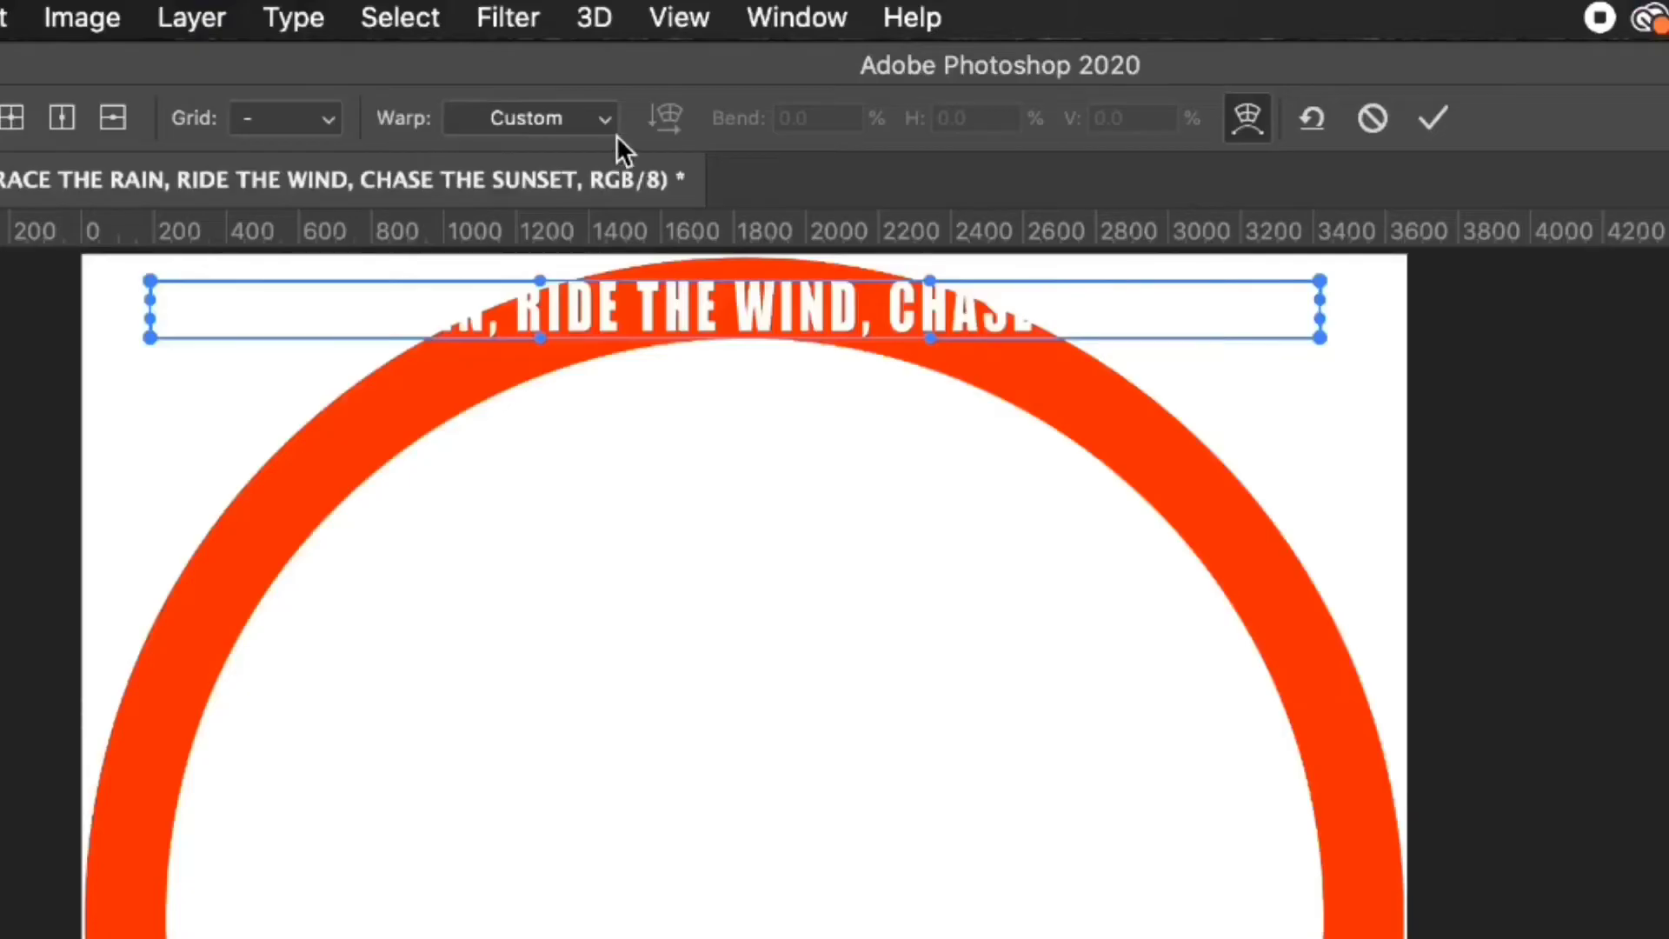
left_click(700, 94)
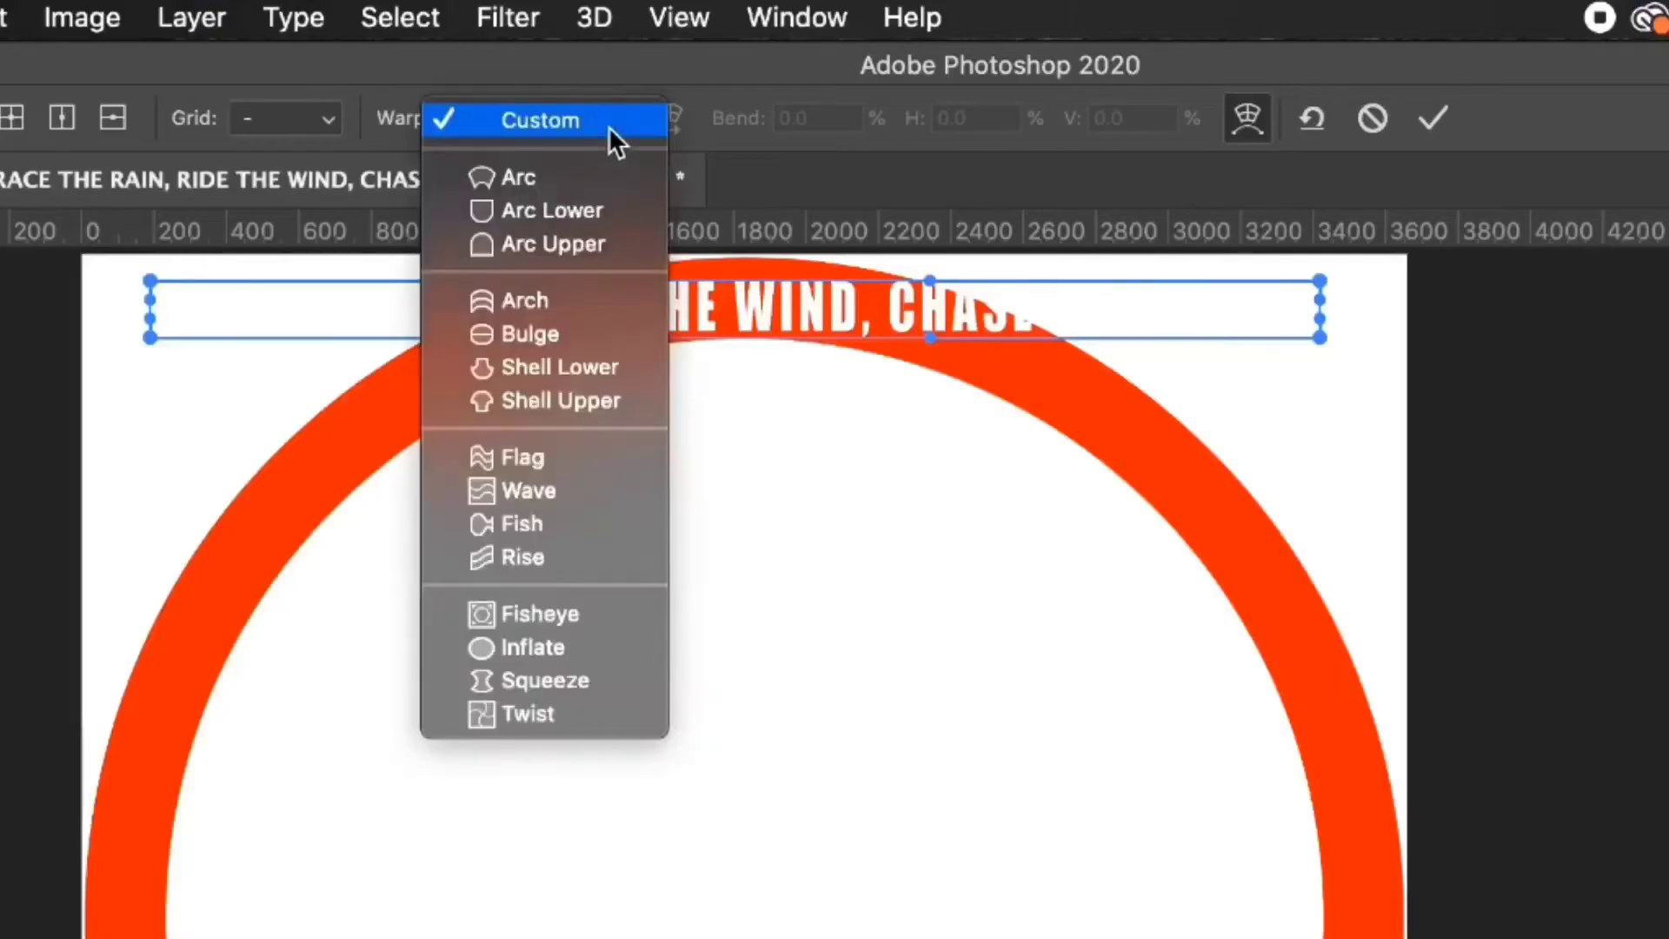
left_click(522, 178)
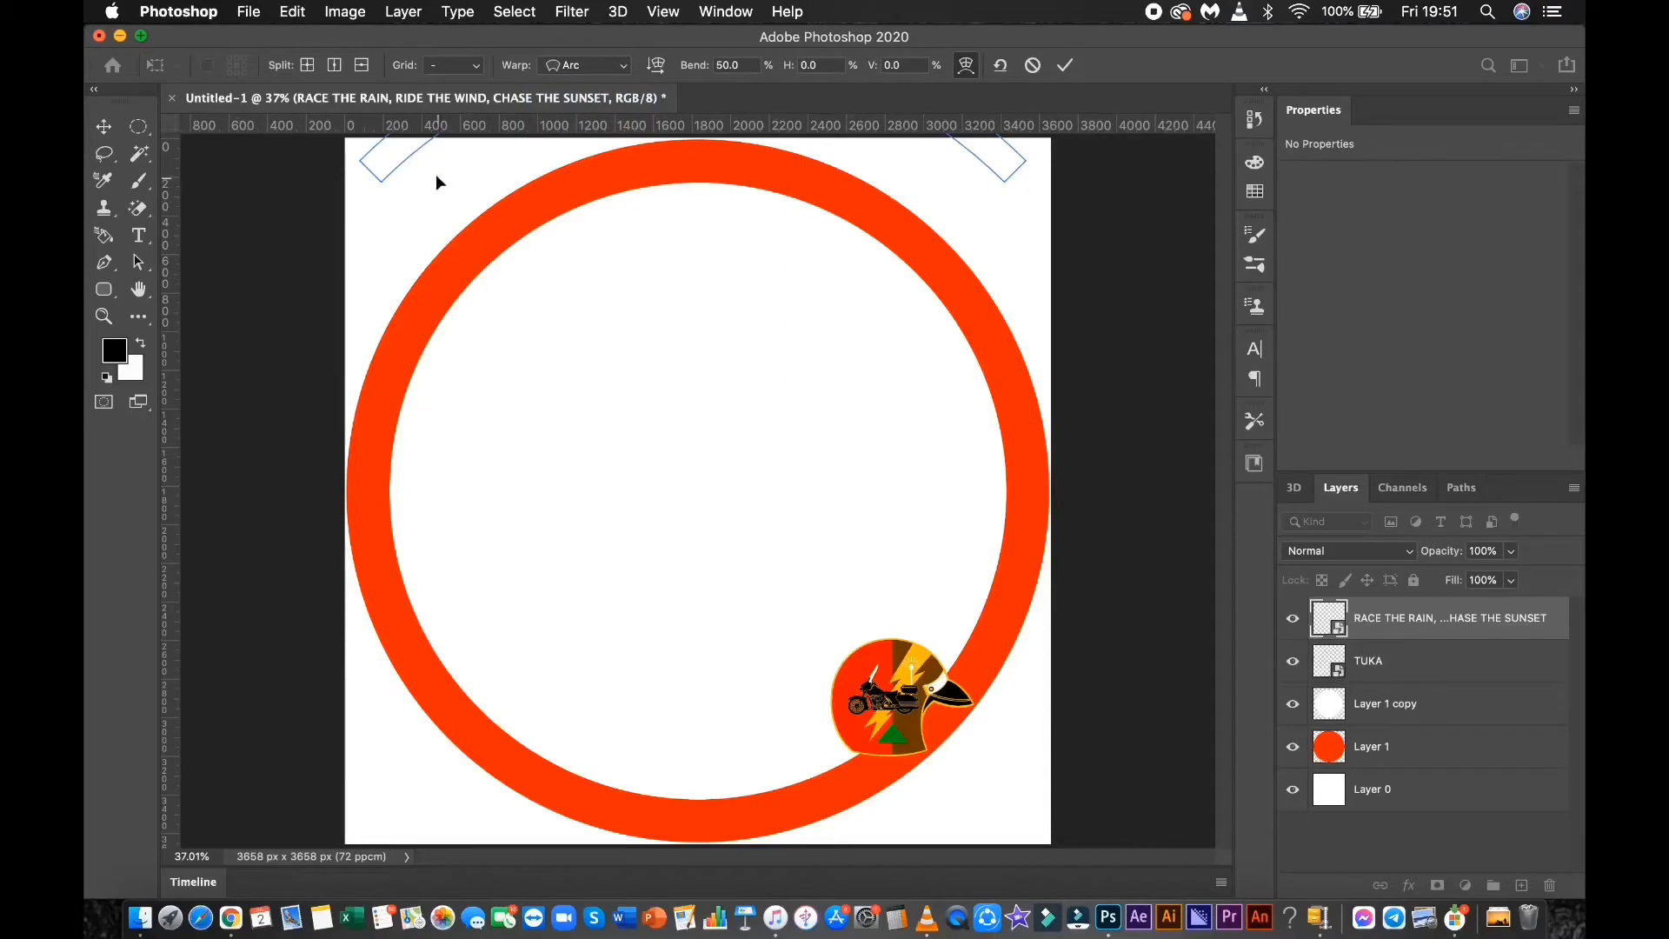
Move the arched slogan onto the top of the red ring and increase its bend to 92.4% to follow the curve.
left_click_drag(396, 162, 393, 220)
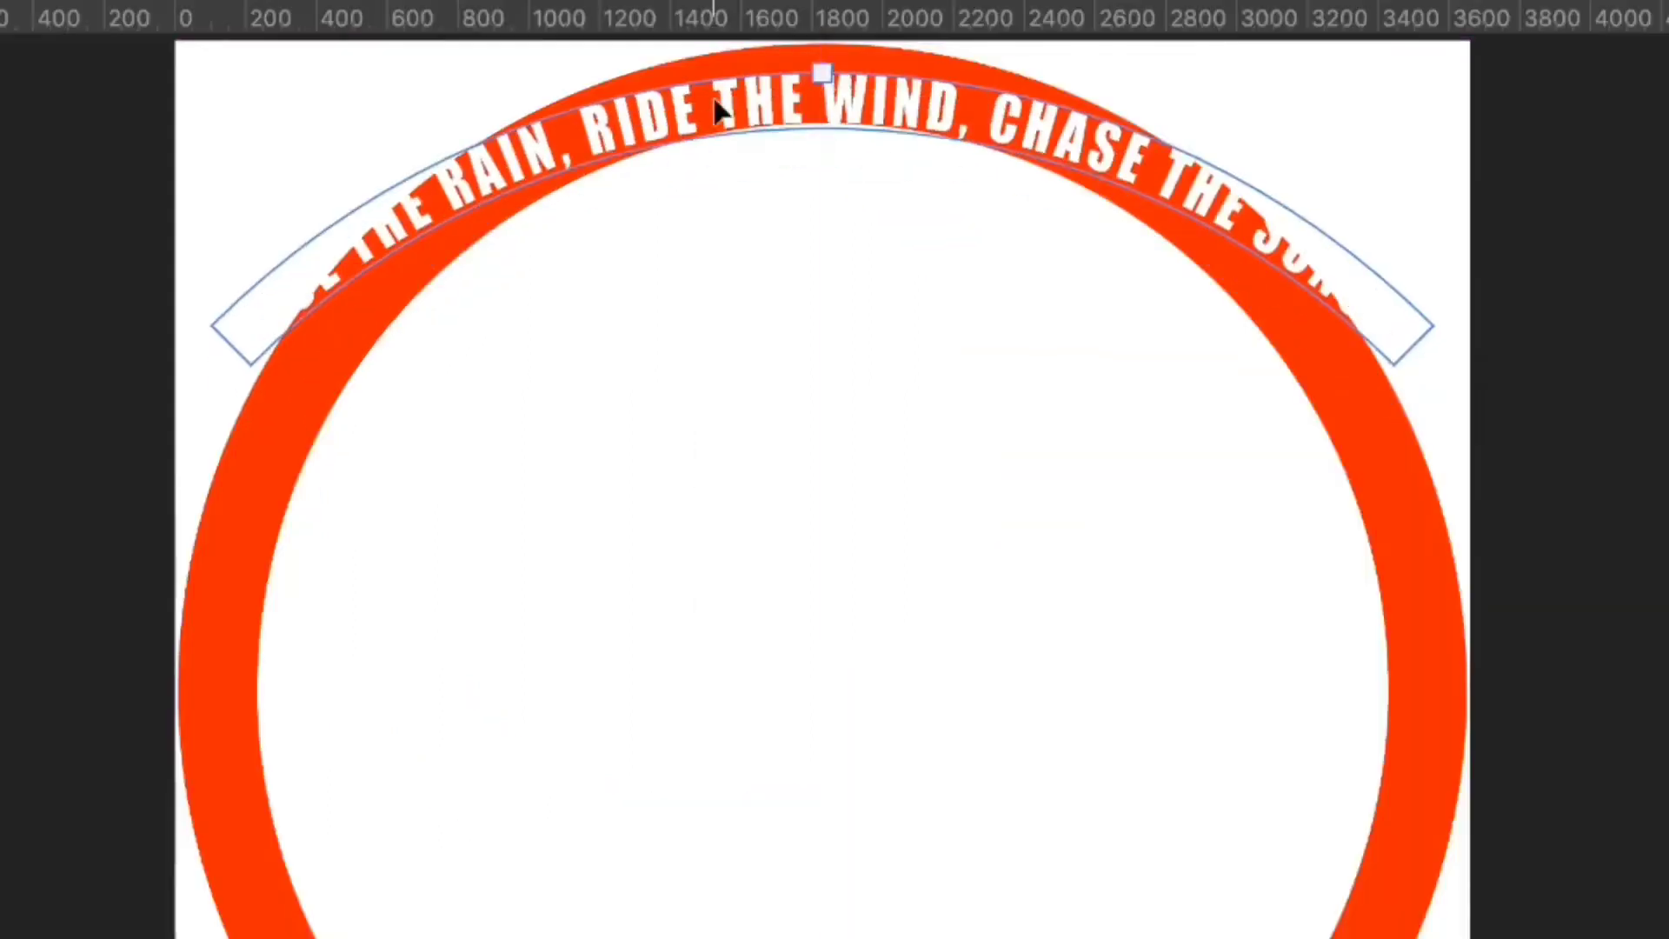
left_click_drag(822, 123, 601, 189)
left_click_drag(748, 174, 820, 67)
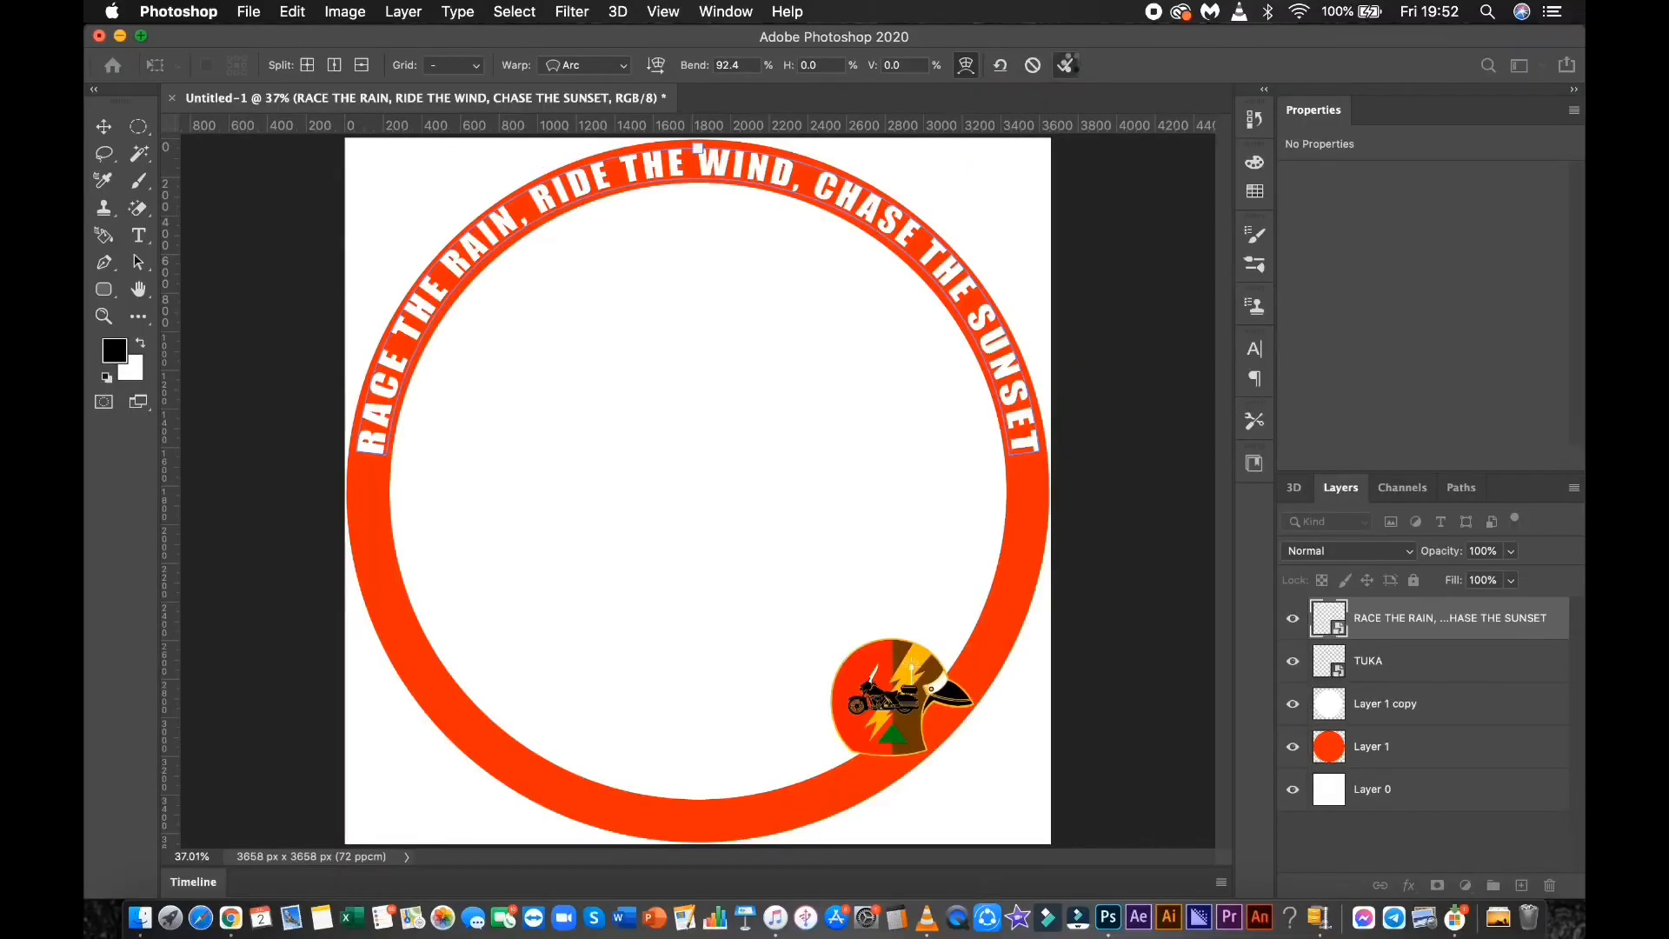
key("Return")
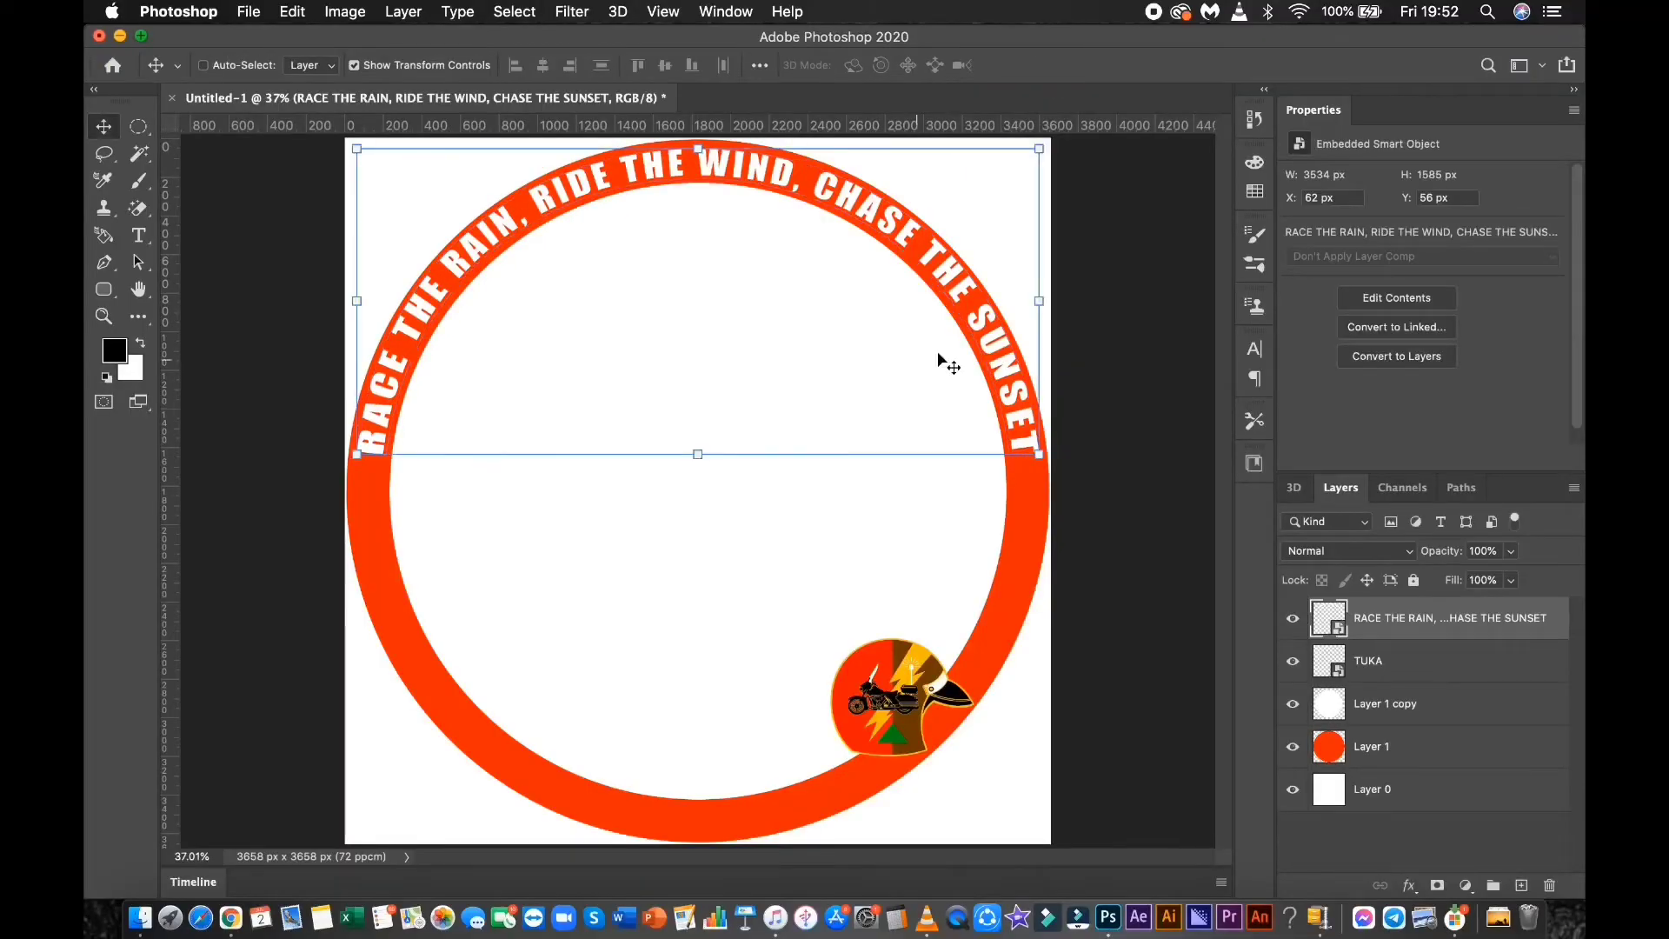
Rotate the curved slogan counter-clockwise along the ring, keeping it on the red band at about X 47 px, Y 56 px.
key("super+minus")
key("super+t")
left_click_drag(917, 168, 836, 156)
left_click_drag(892, 329, 838, 341)
key("Return")
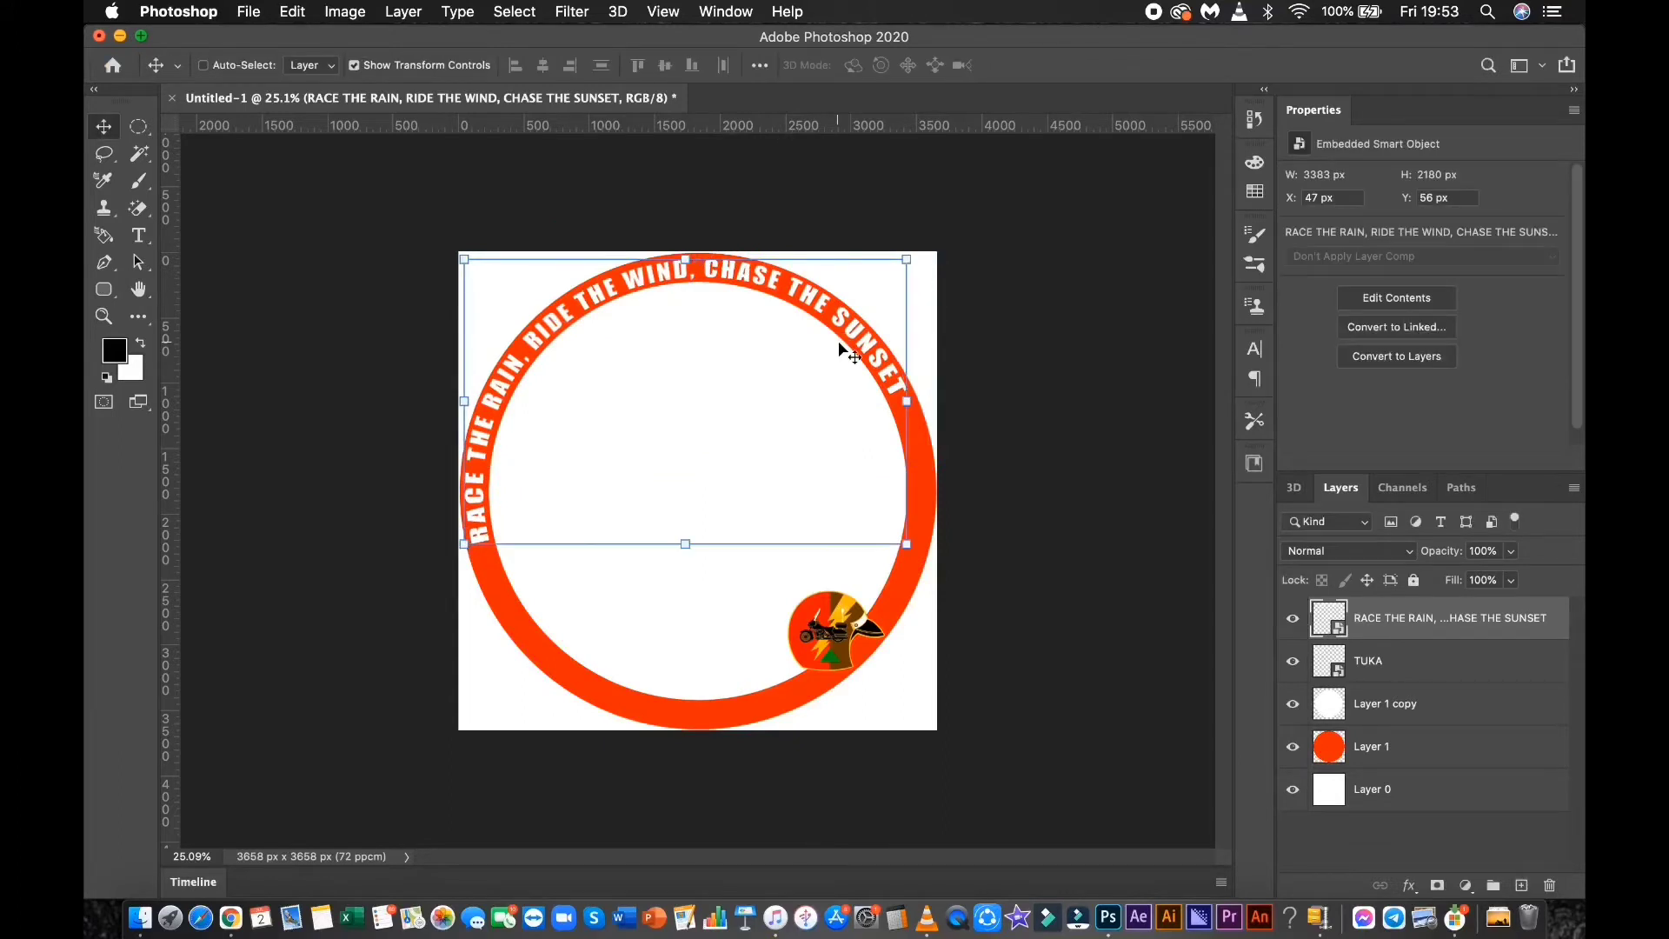
Switch to Finder and place motorcycle sunset.jpeg from the Downloads folder into the badge document.
left_click(146, 905)
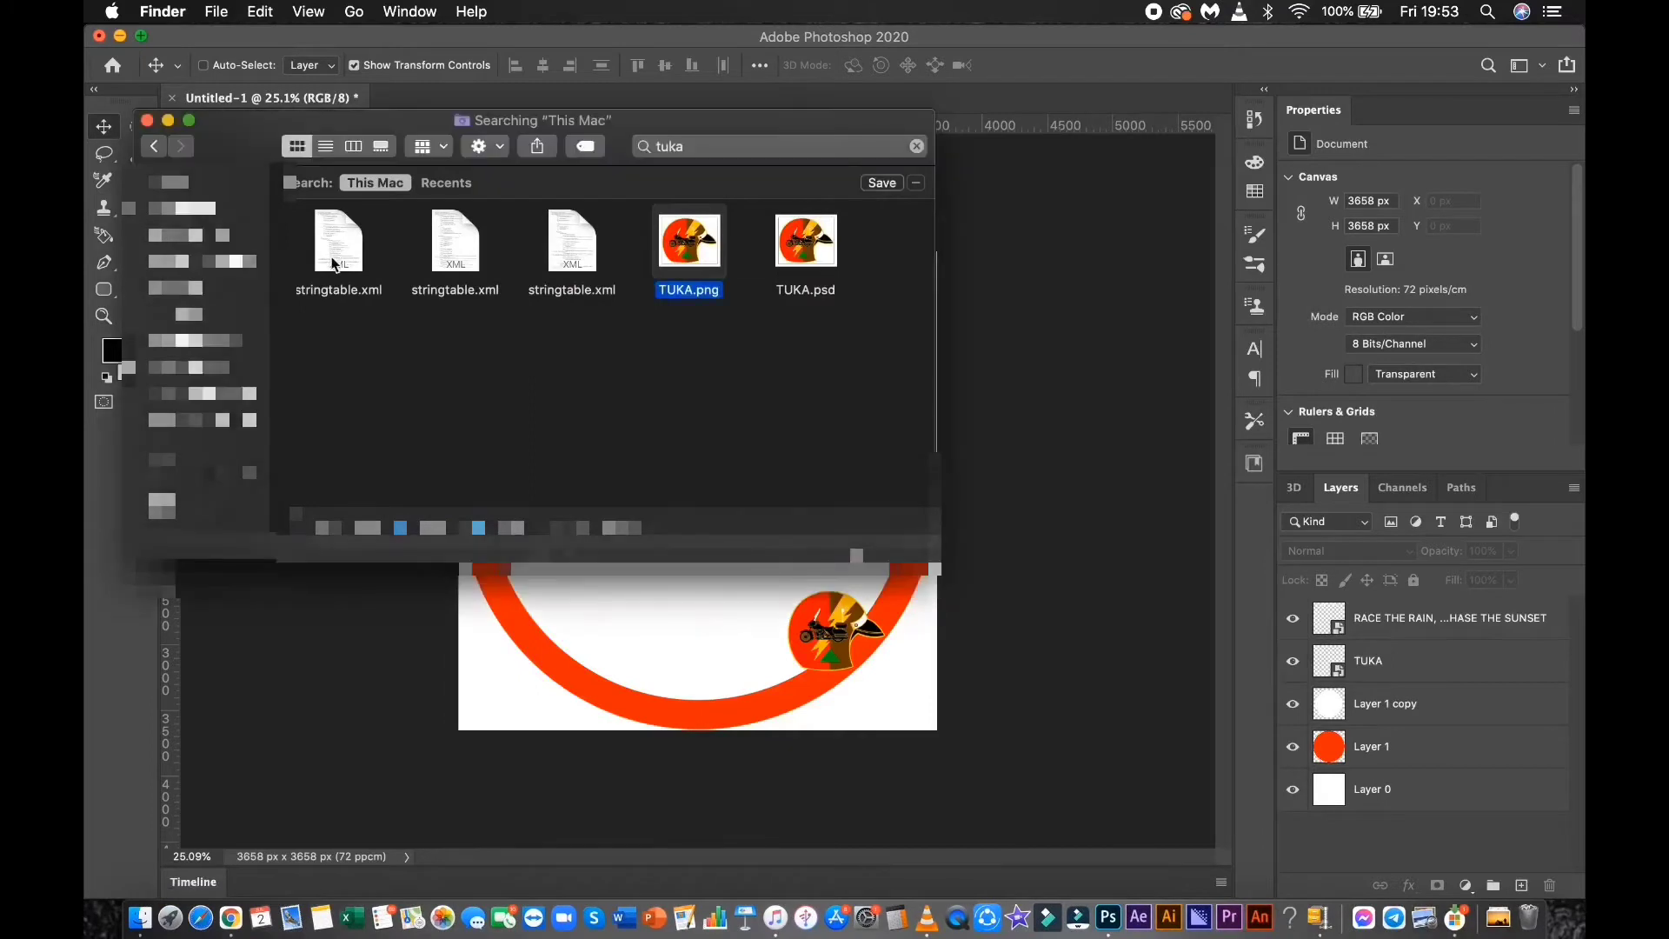
left_click(192, 340)
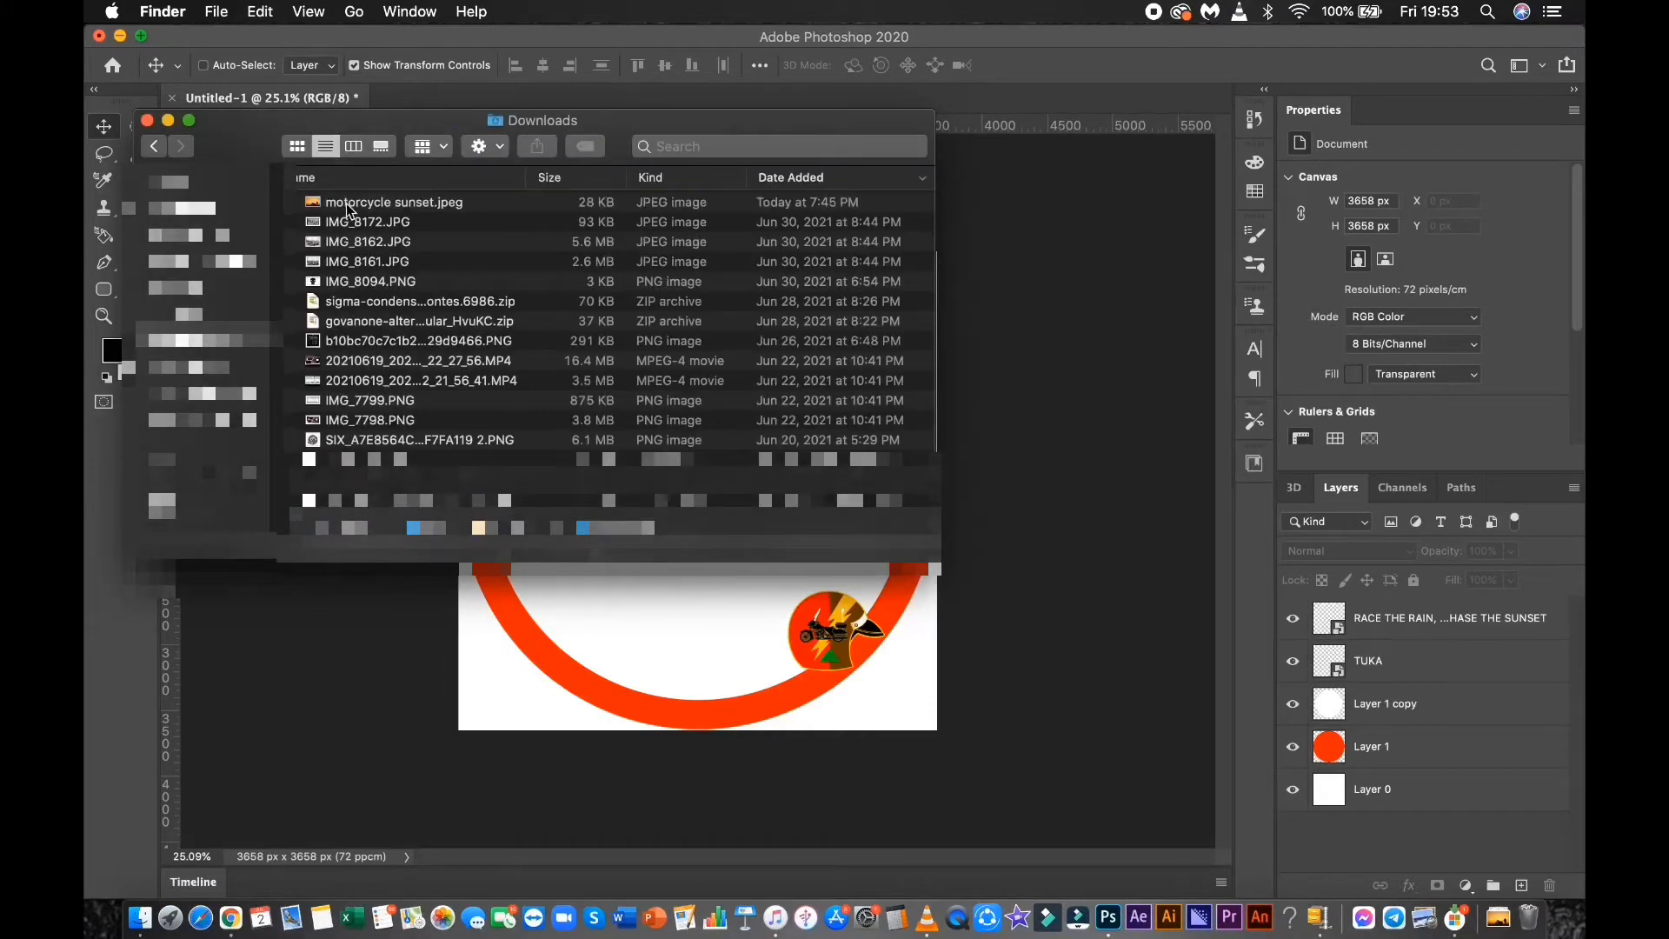
left_click(347, 203)
left_click_drag(347, 209, 566, 600)
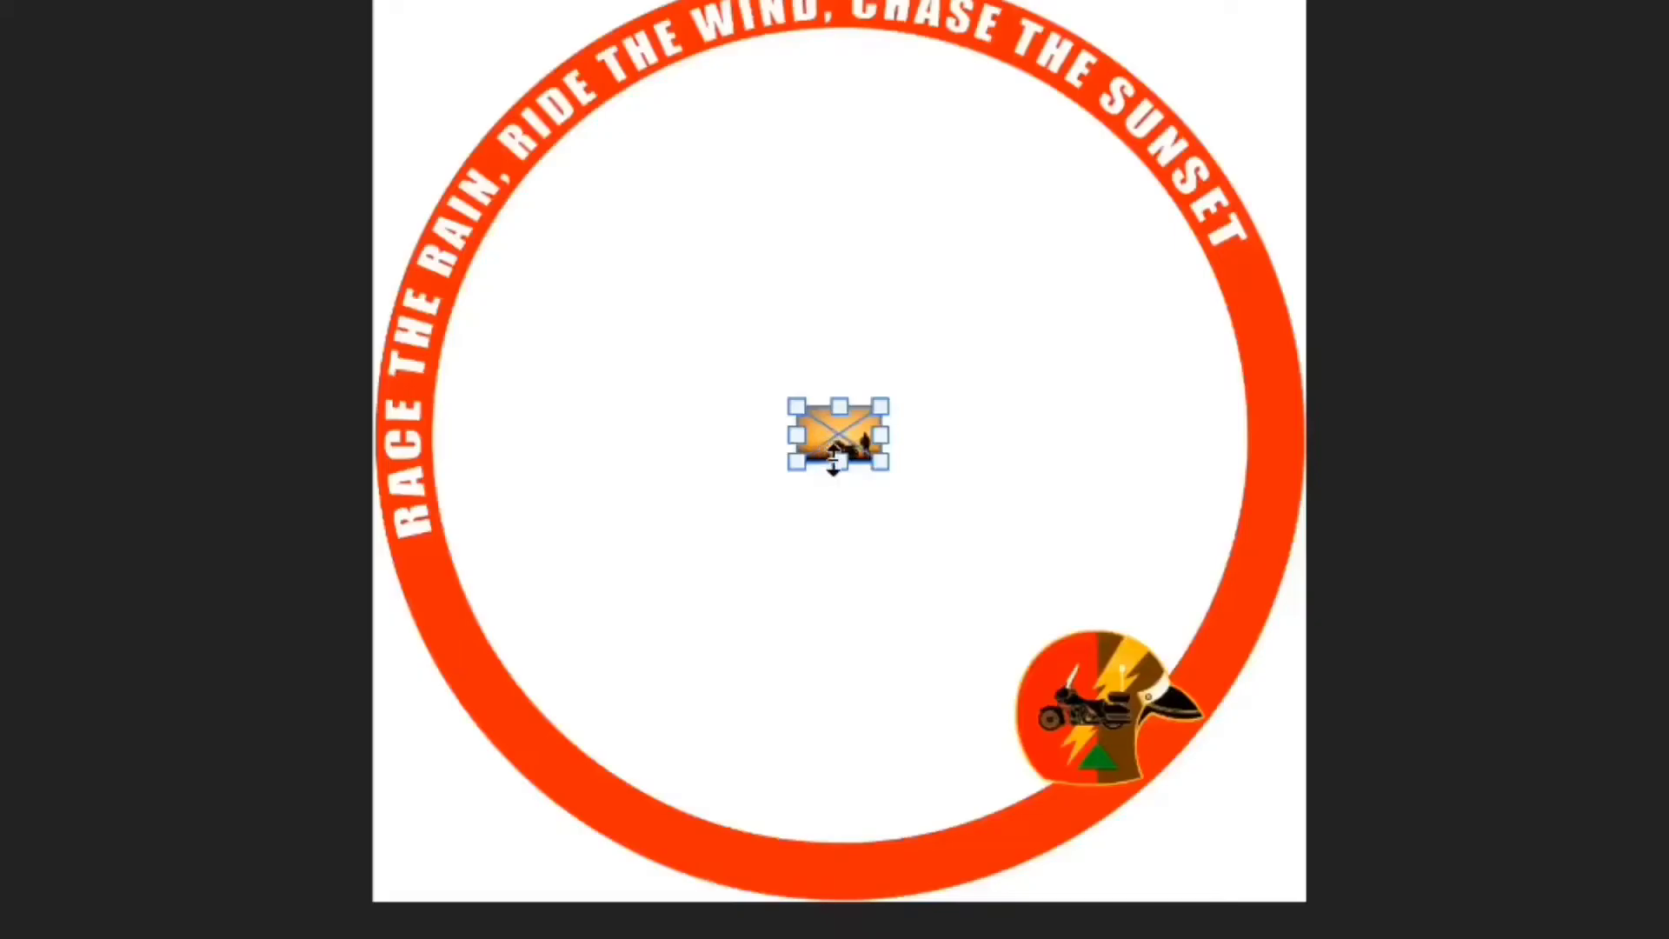
Enlarge the motorcycle sunset image to about 2400 by 1598 px and position it over the lower half of the ring.
left_click_drag(697, 506, 690, 643)
left_click_drag(822, 733, 823, 733)
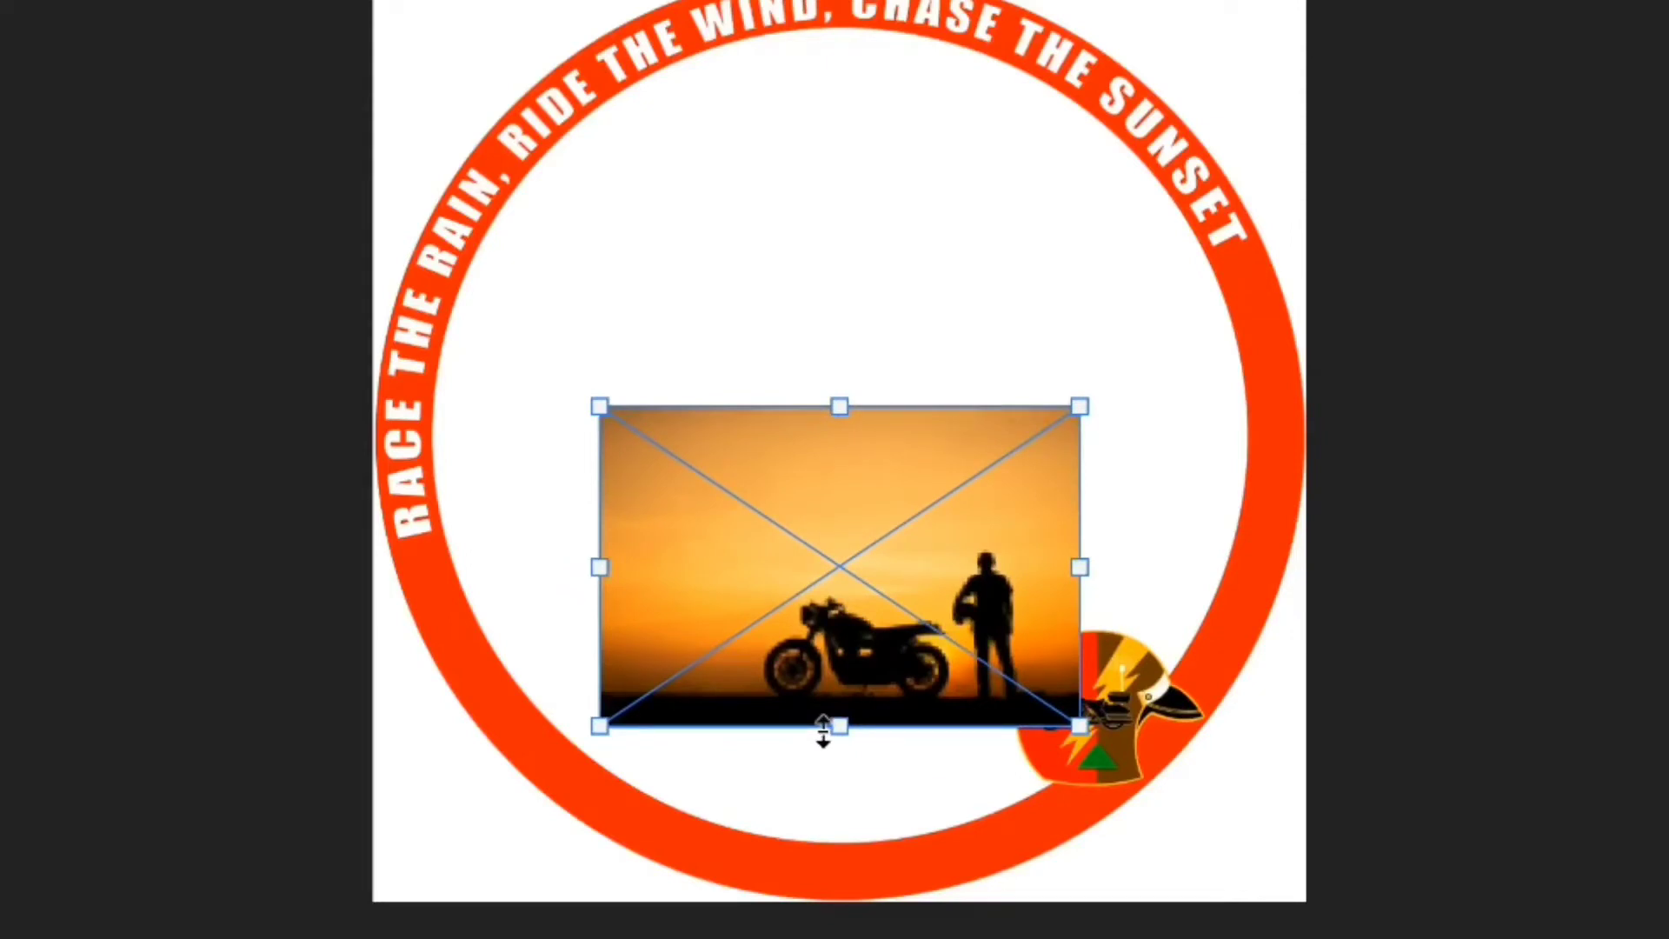
left_click_drag(910, 557, 913, 669)
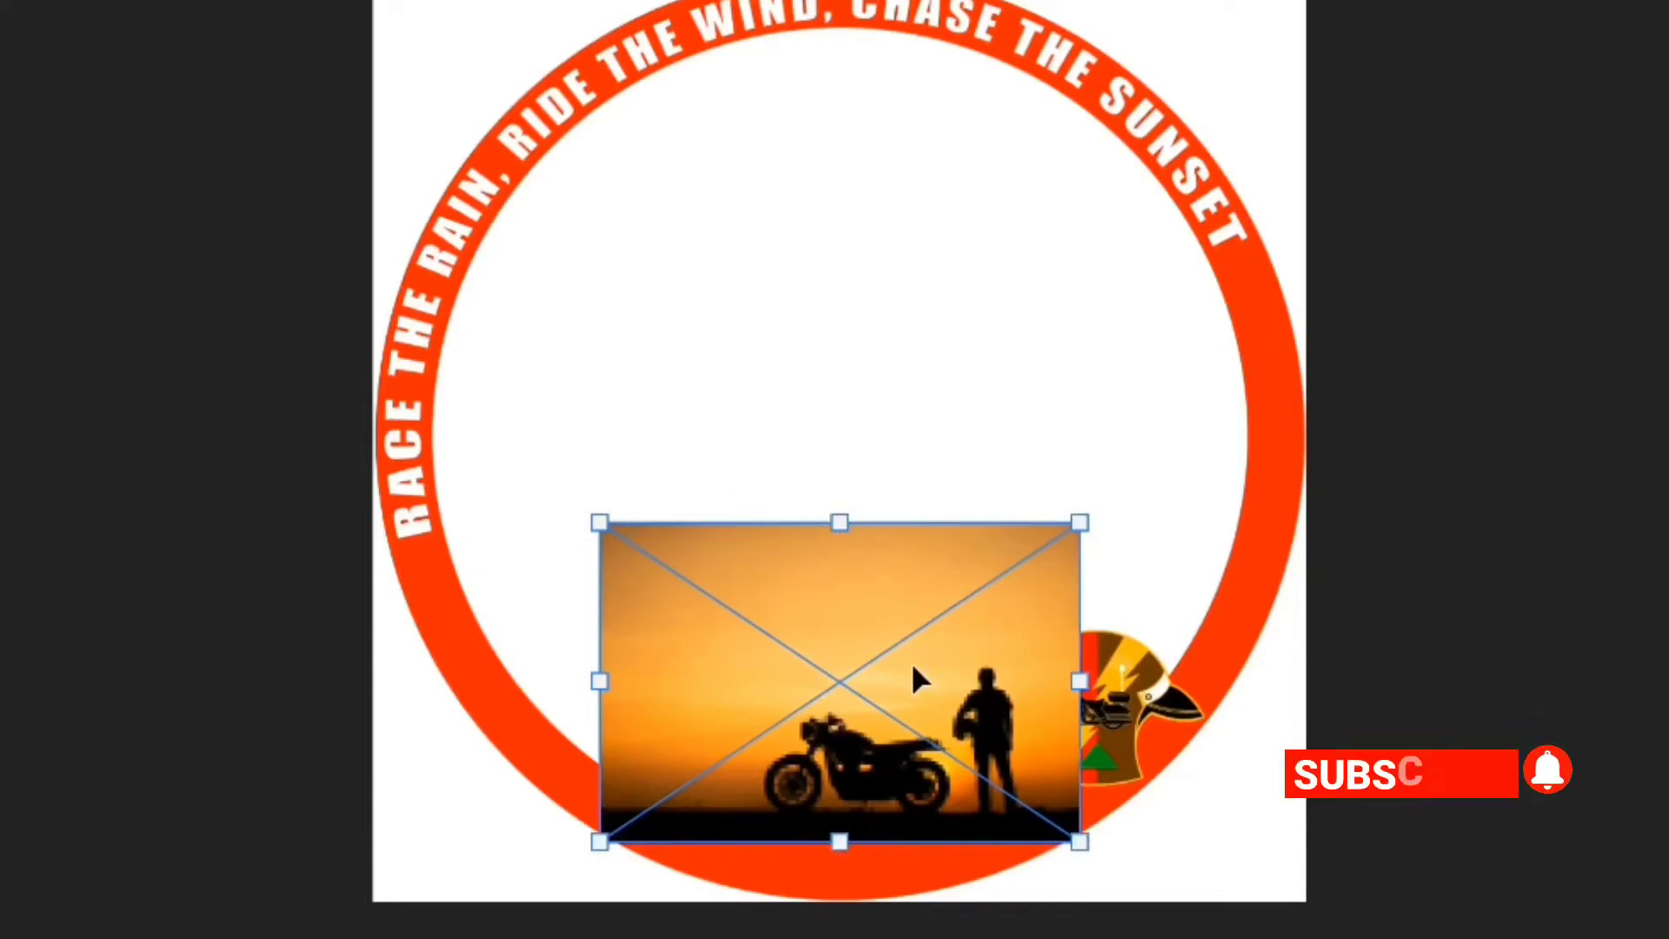
left_click_drag(835, 520, 836, 439)
key("Return")
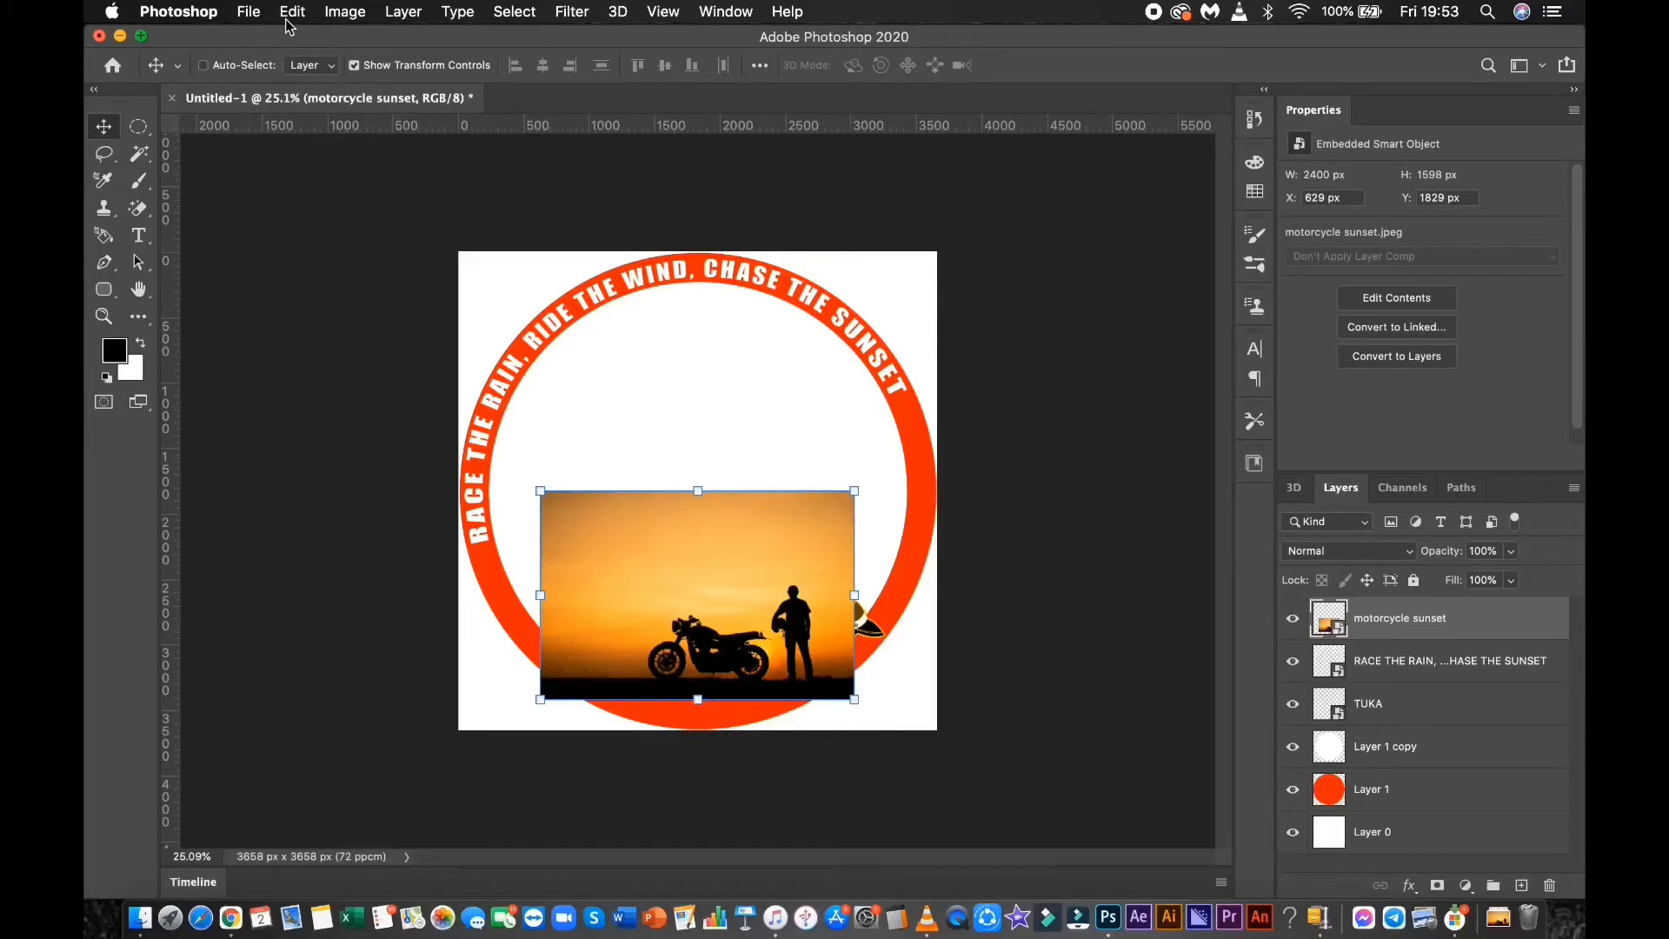
Flip the motorcycle sunset image horizontally.
left_click(287, 17)
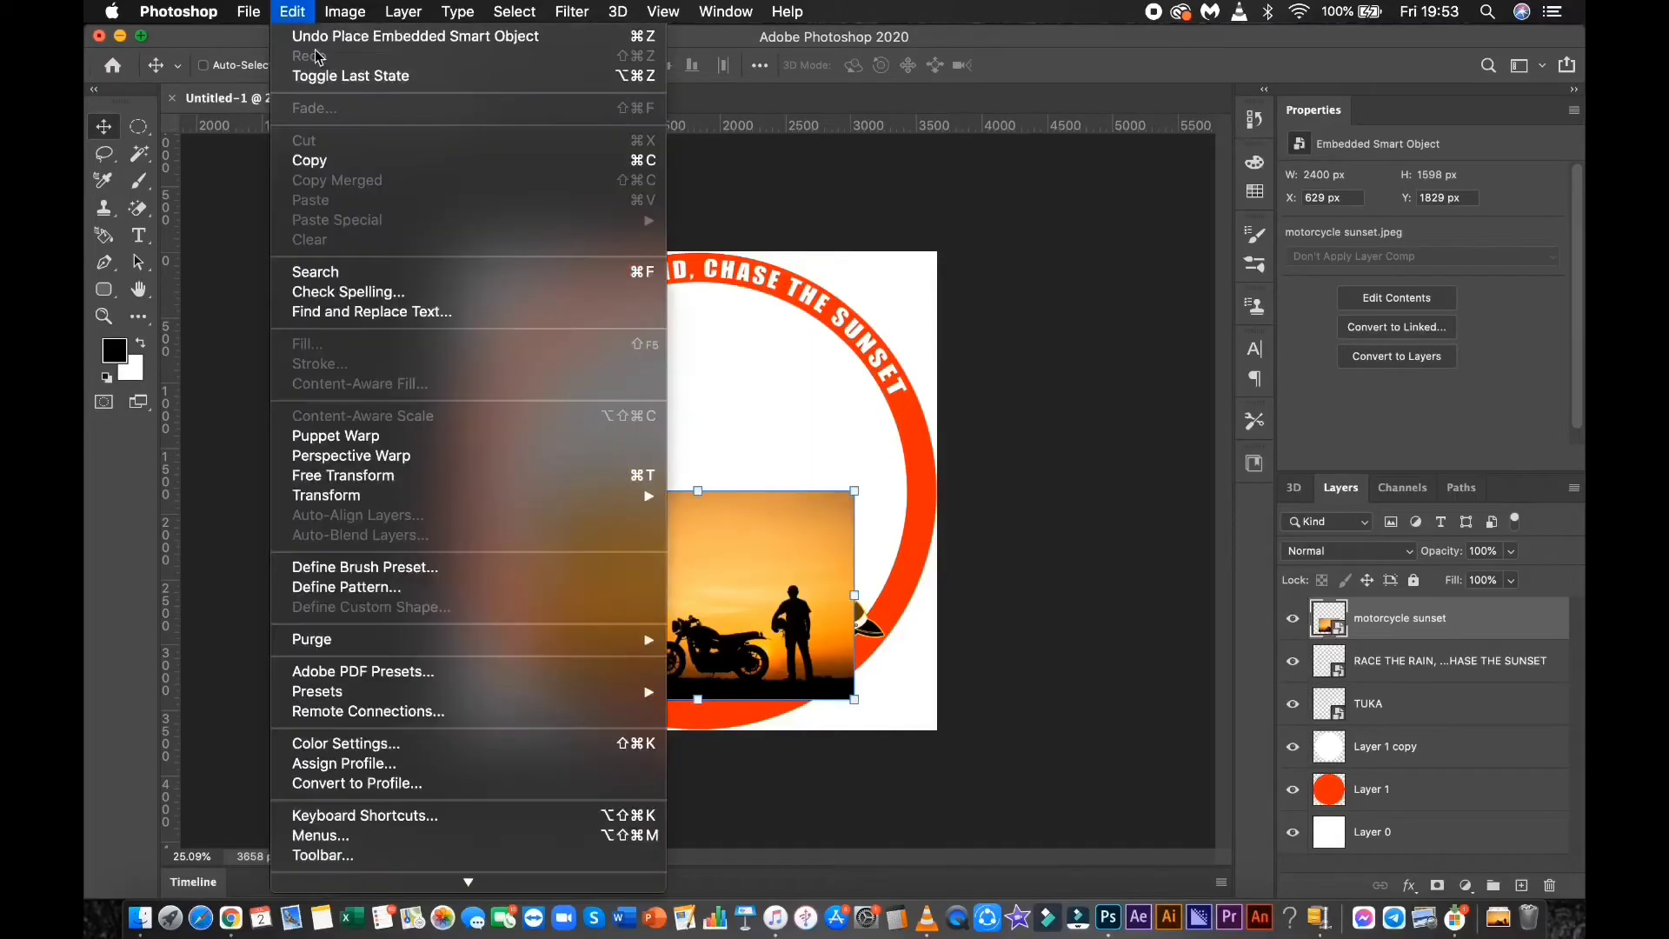
mouse_move(342, 494)
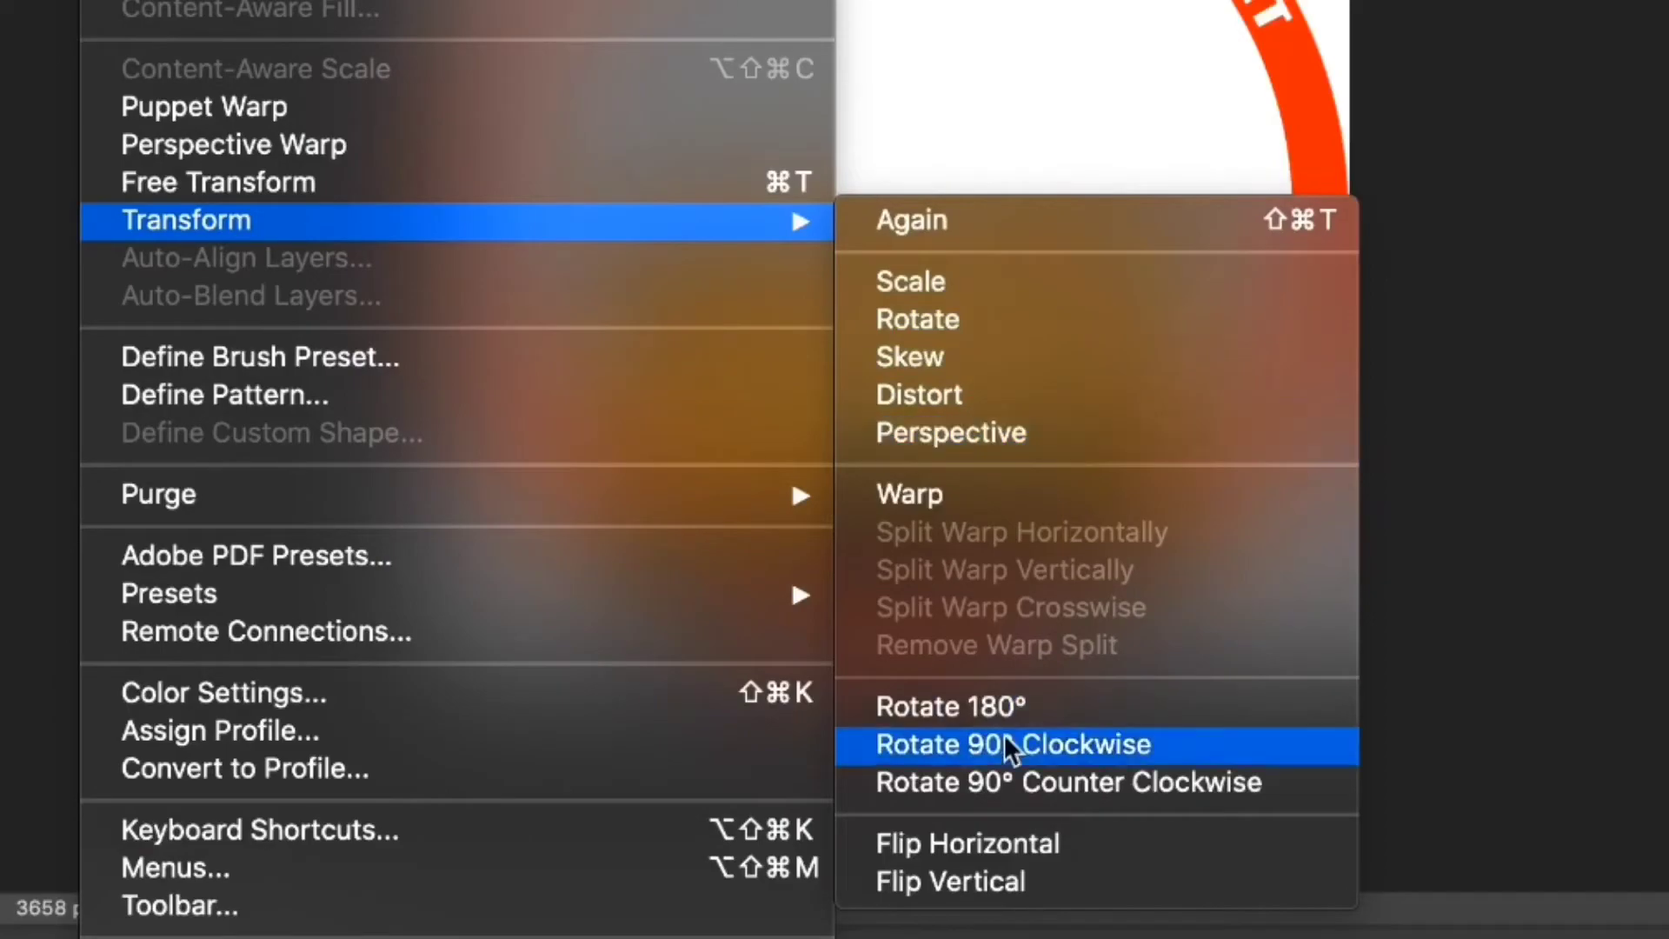
left_click(987, 839)
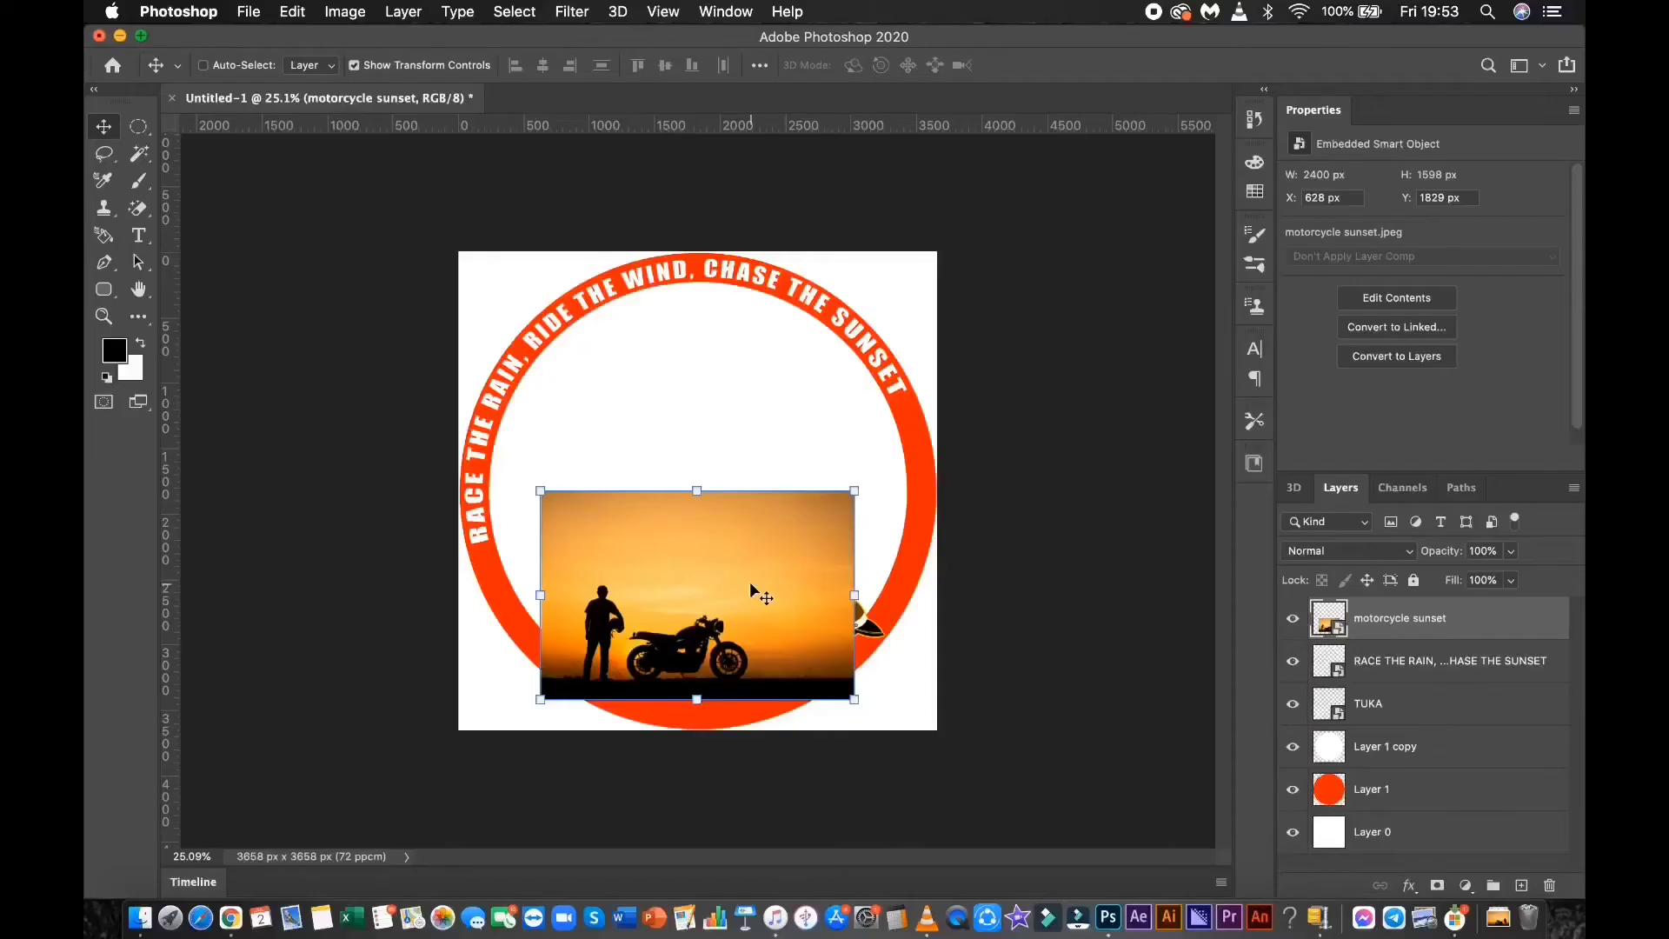
Combine the Layer 1 copy and Layer 1 circles into a single smart object.
left_click(1389, 751)
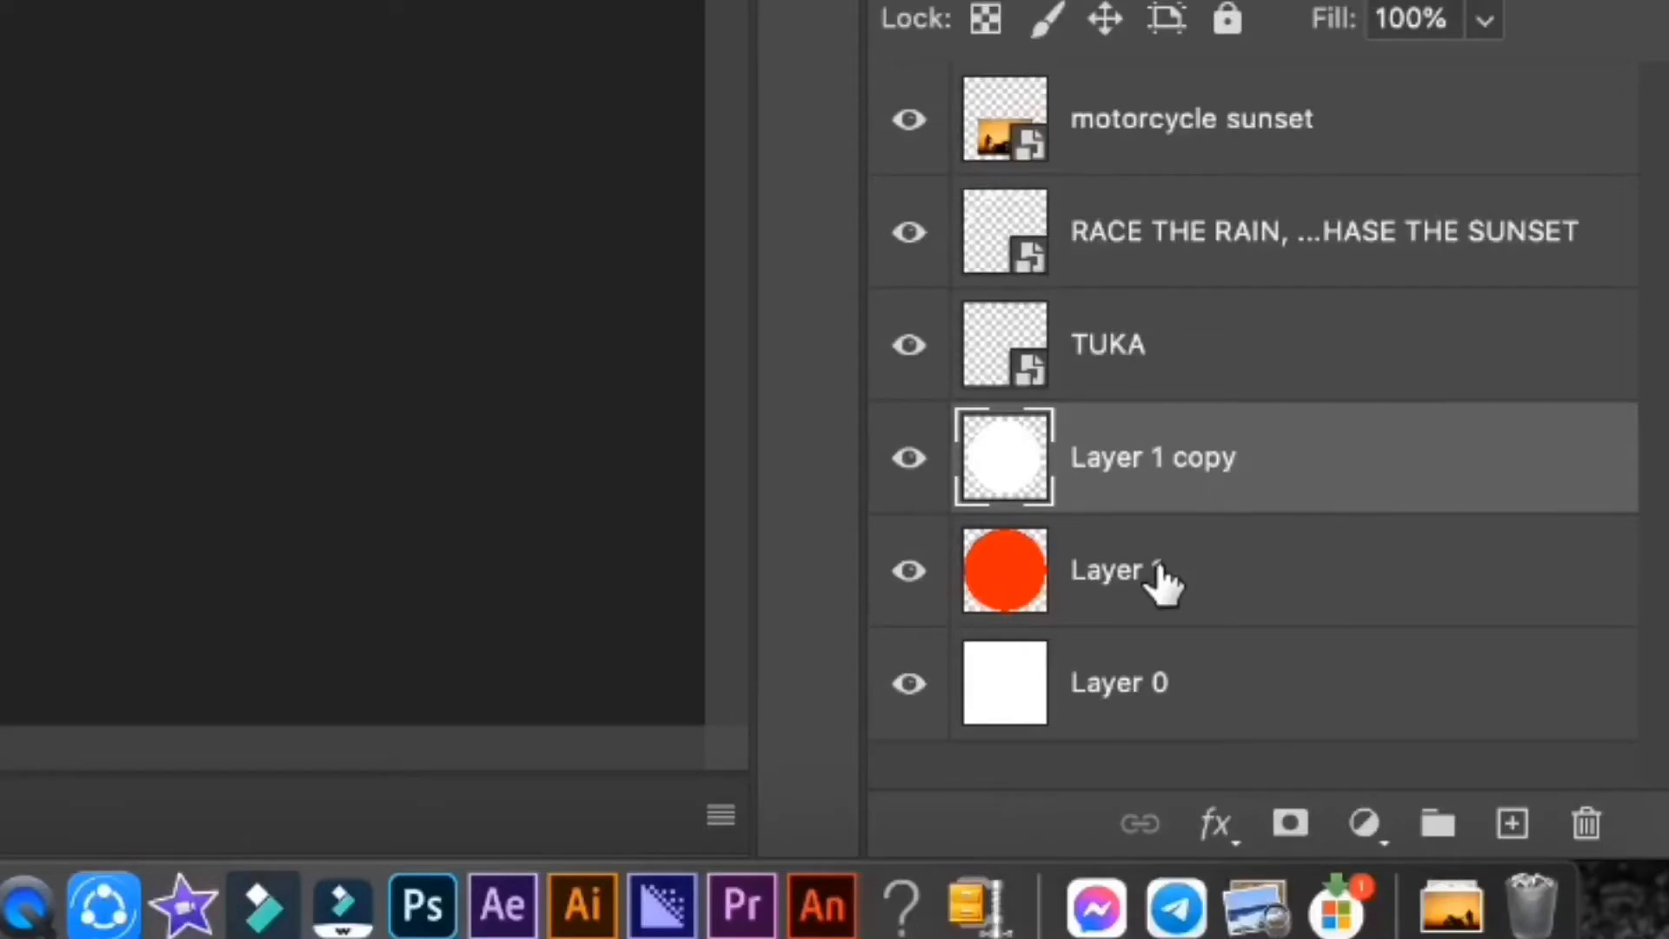
left_click(1163, 585, "super")
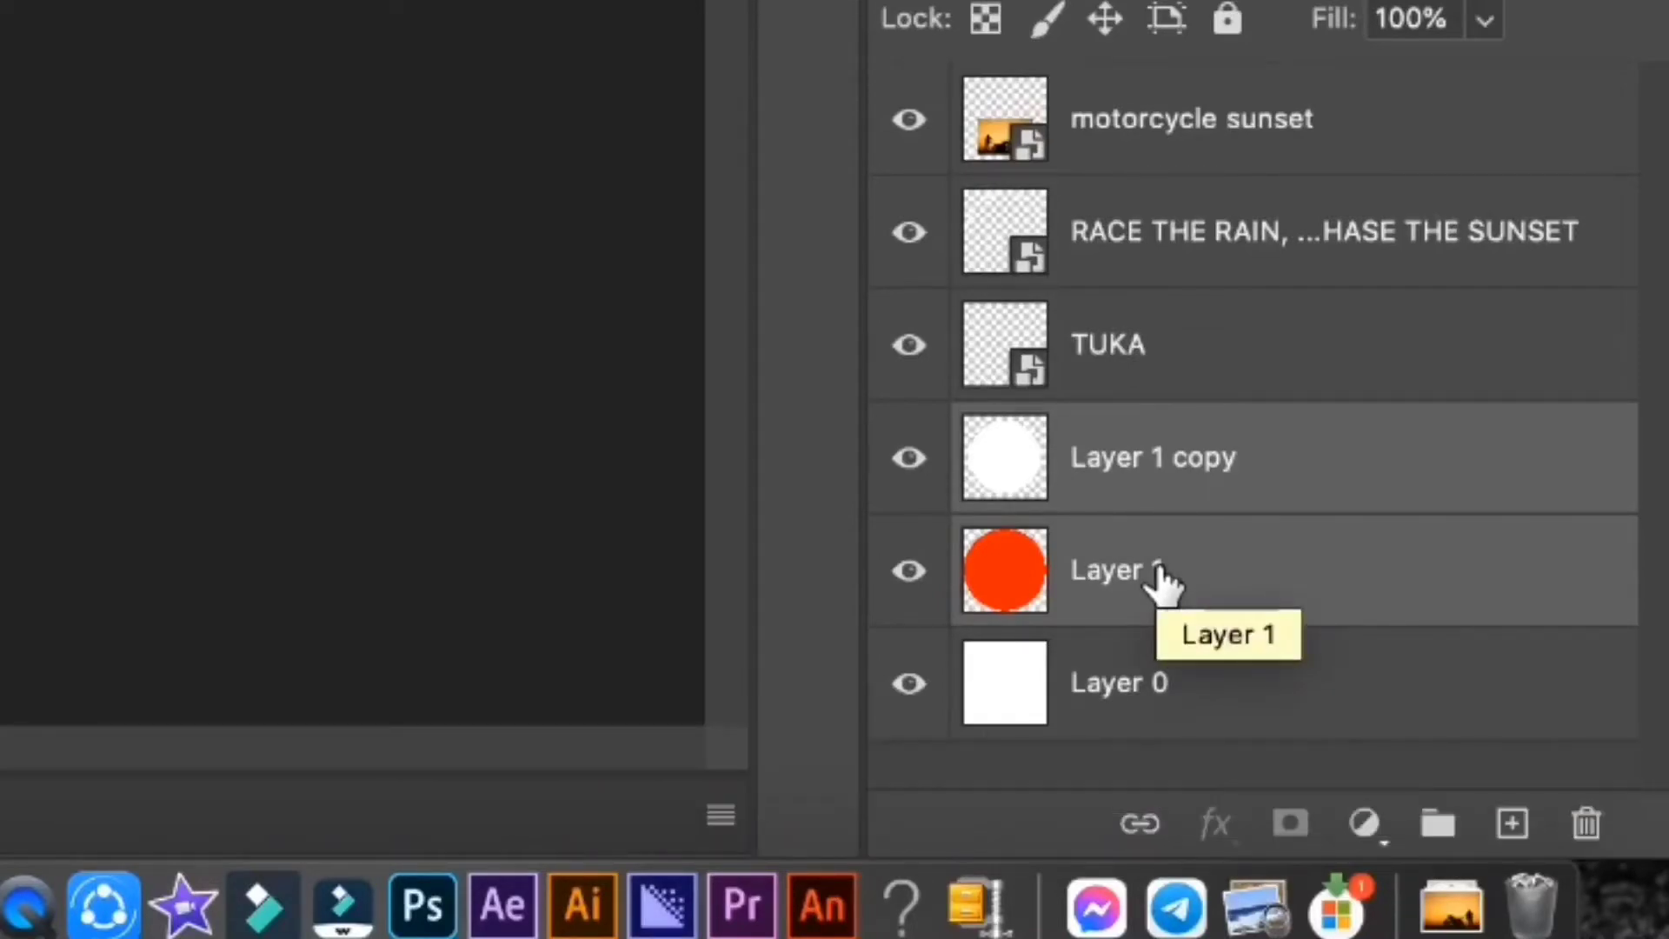
right_click(1163, 584)
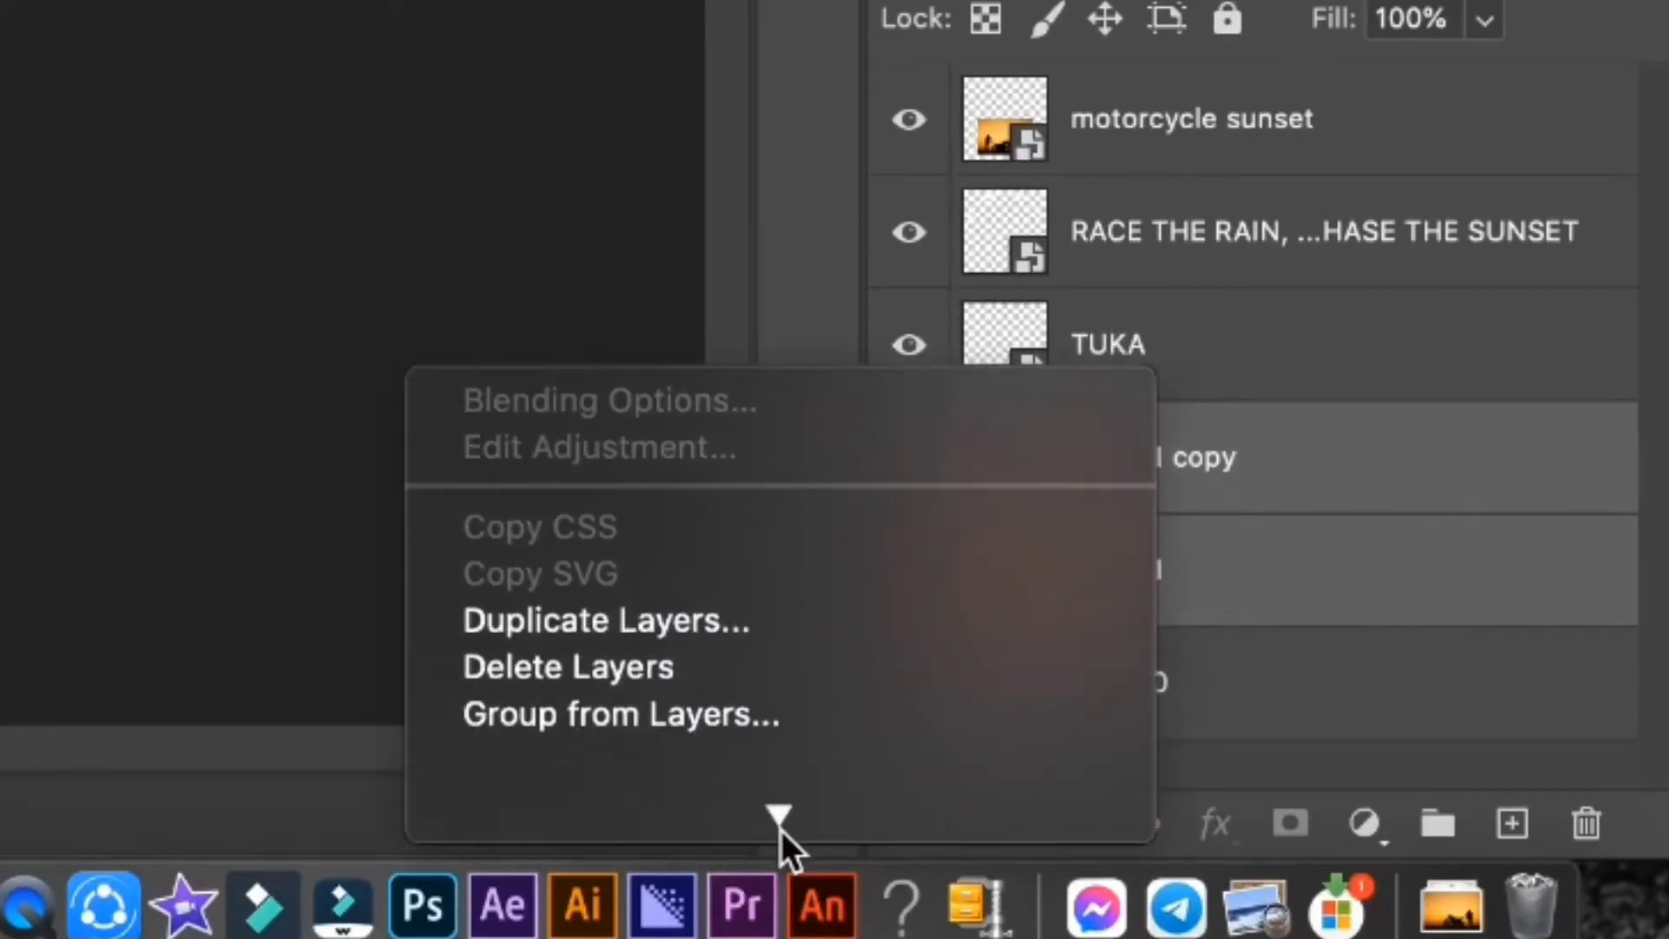
left_click(719, 674)
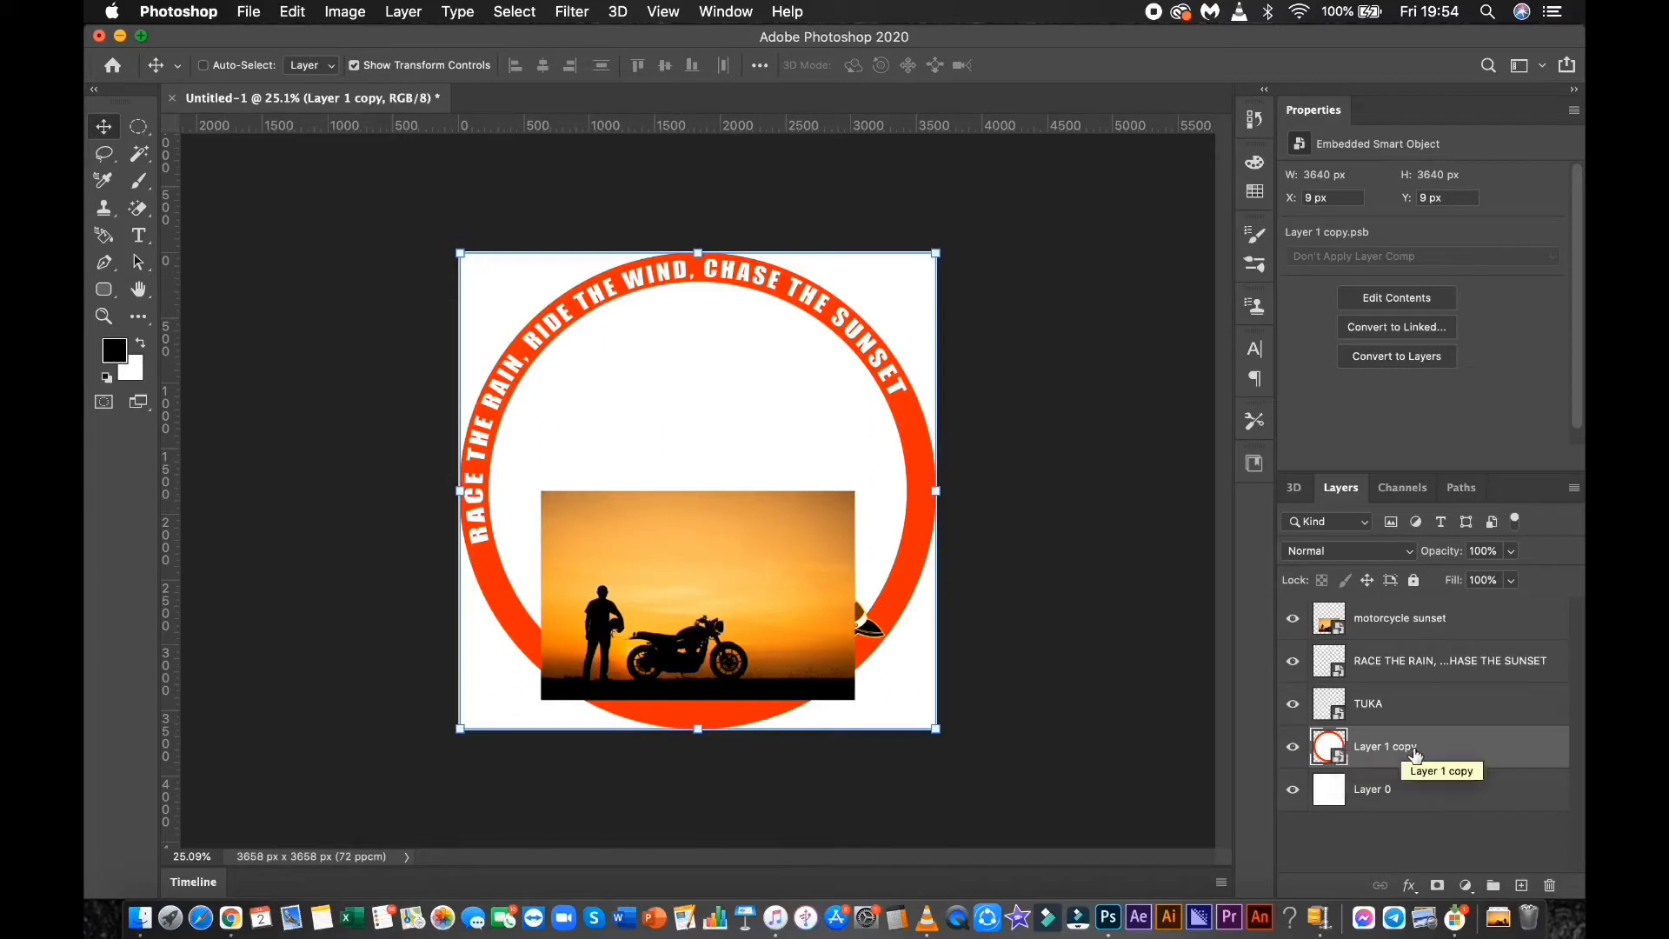
left_click(1295, 790)
left_click(1295, 791)
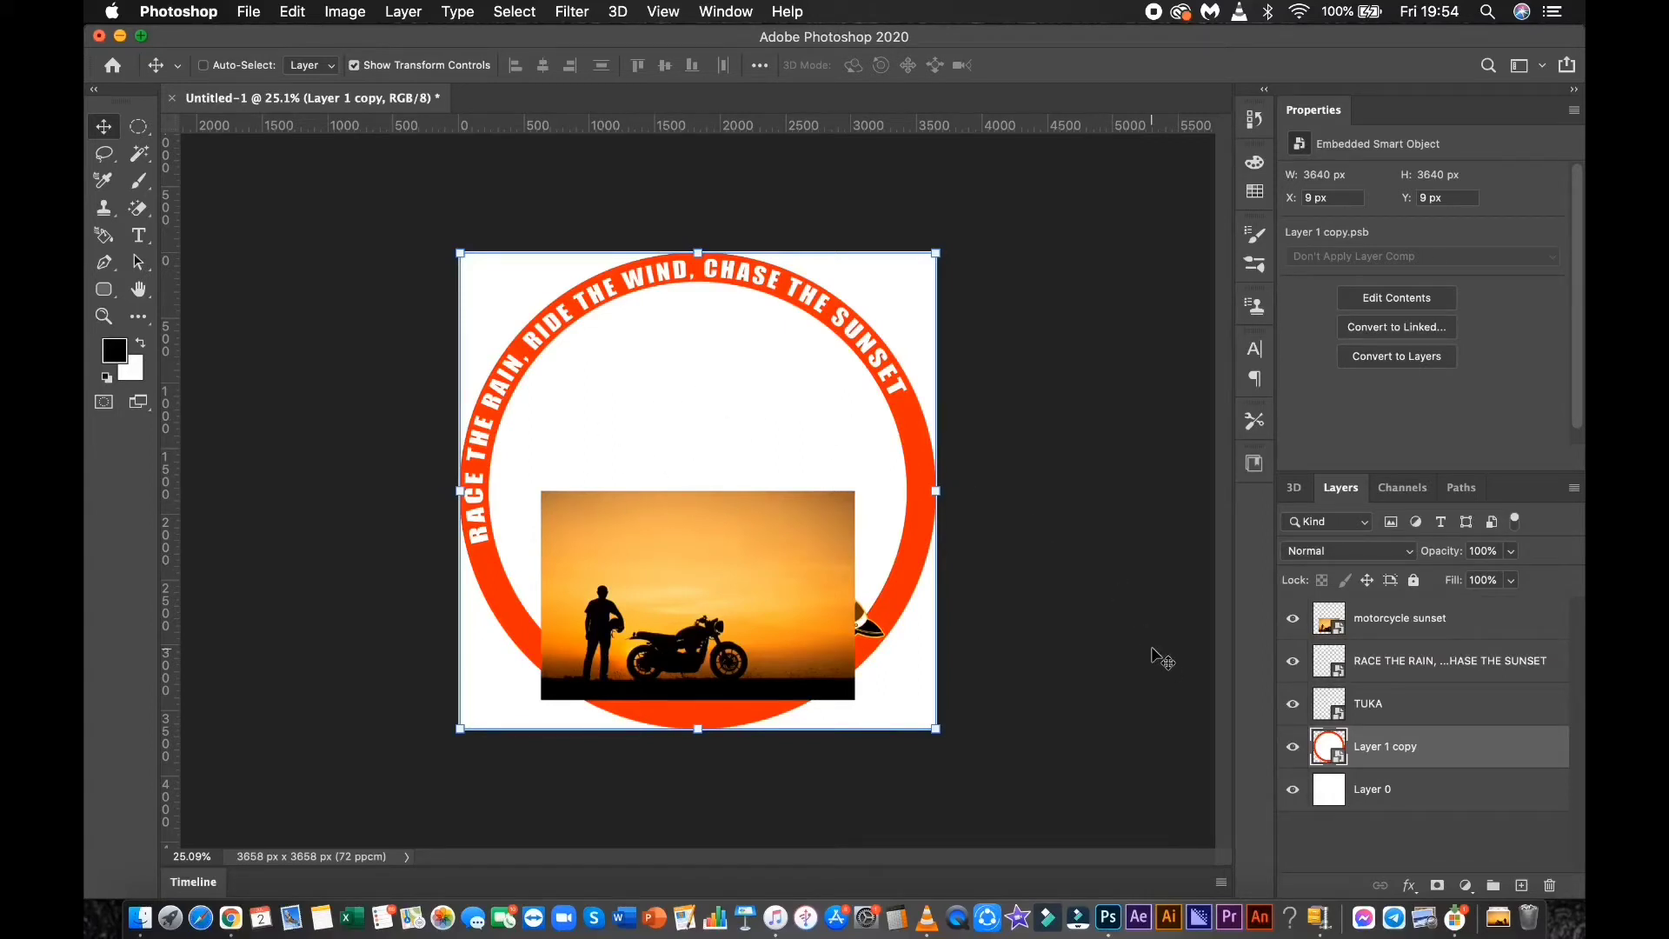
Isolate the combined circle layer, mask out its white interior so only the red ring shows, and restore the other layers' visibility.
left_click(1295, 747, "alt")
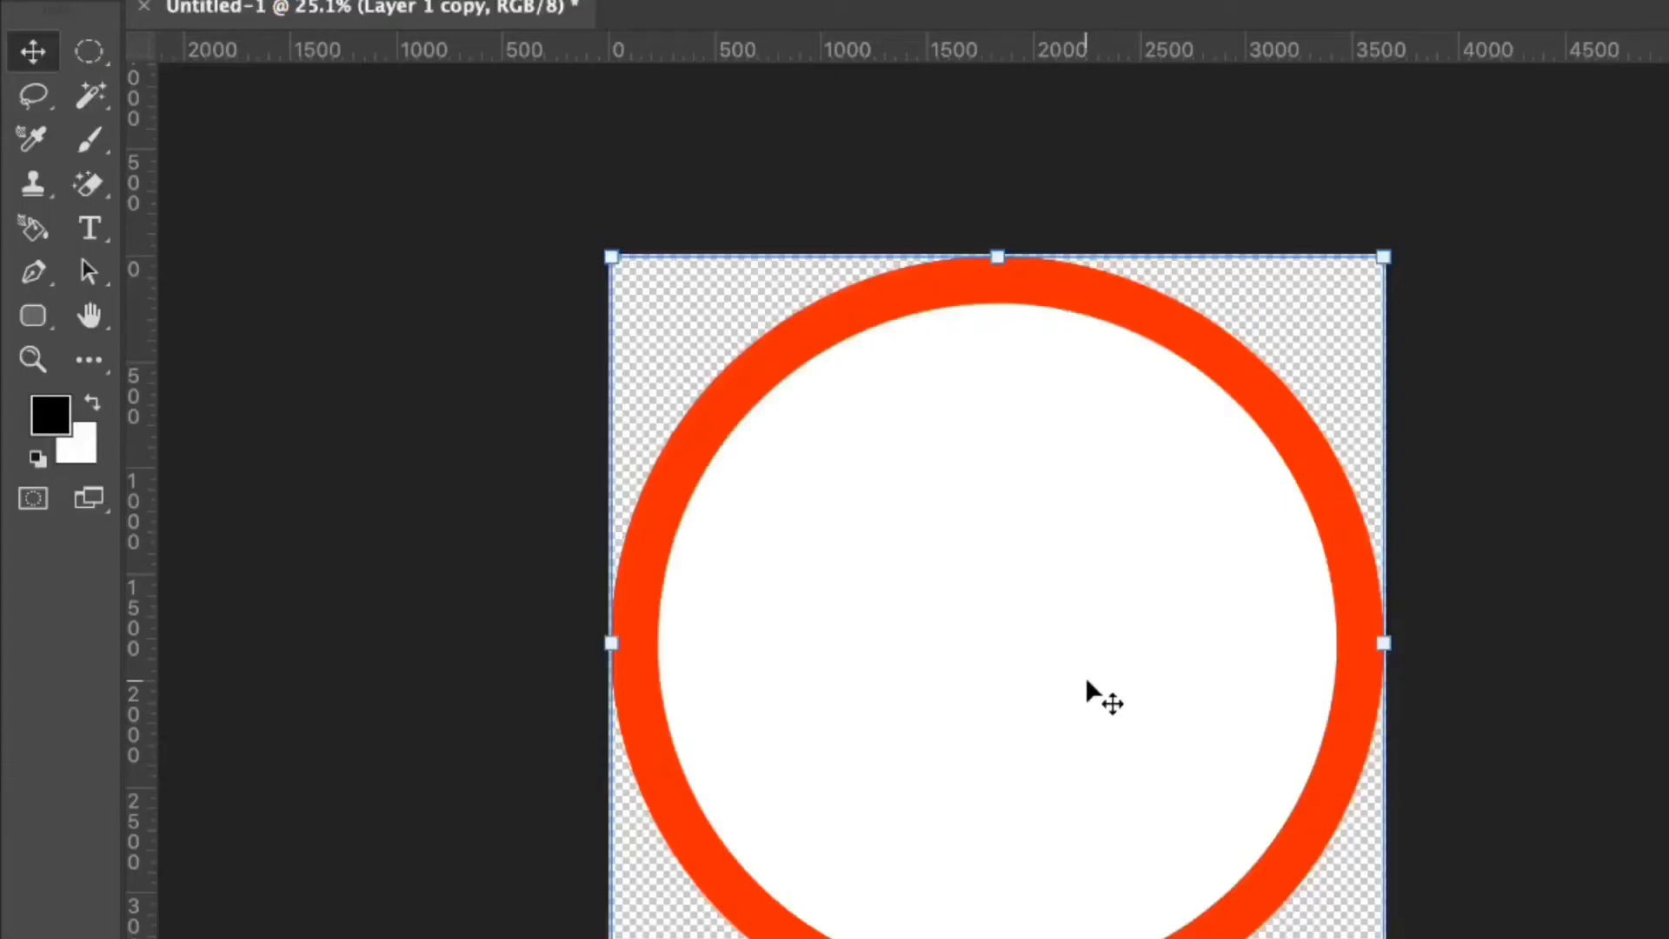
key("w")
left_click(977, 626)
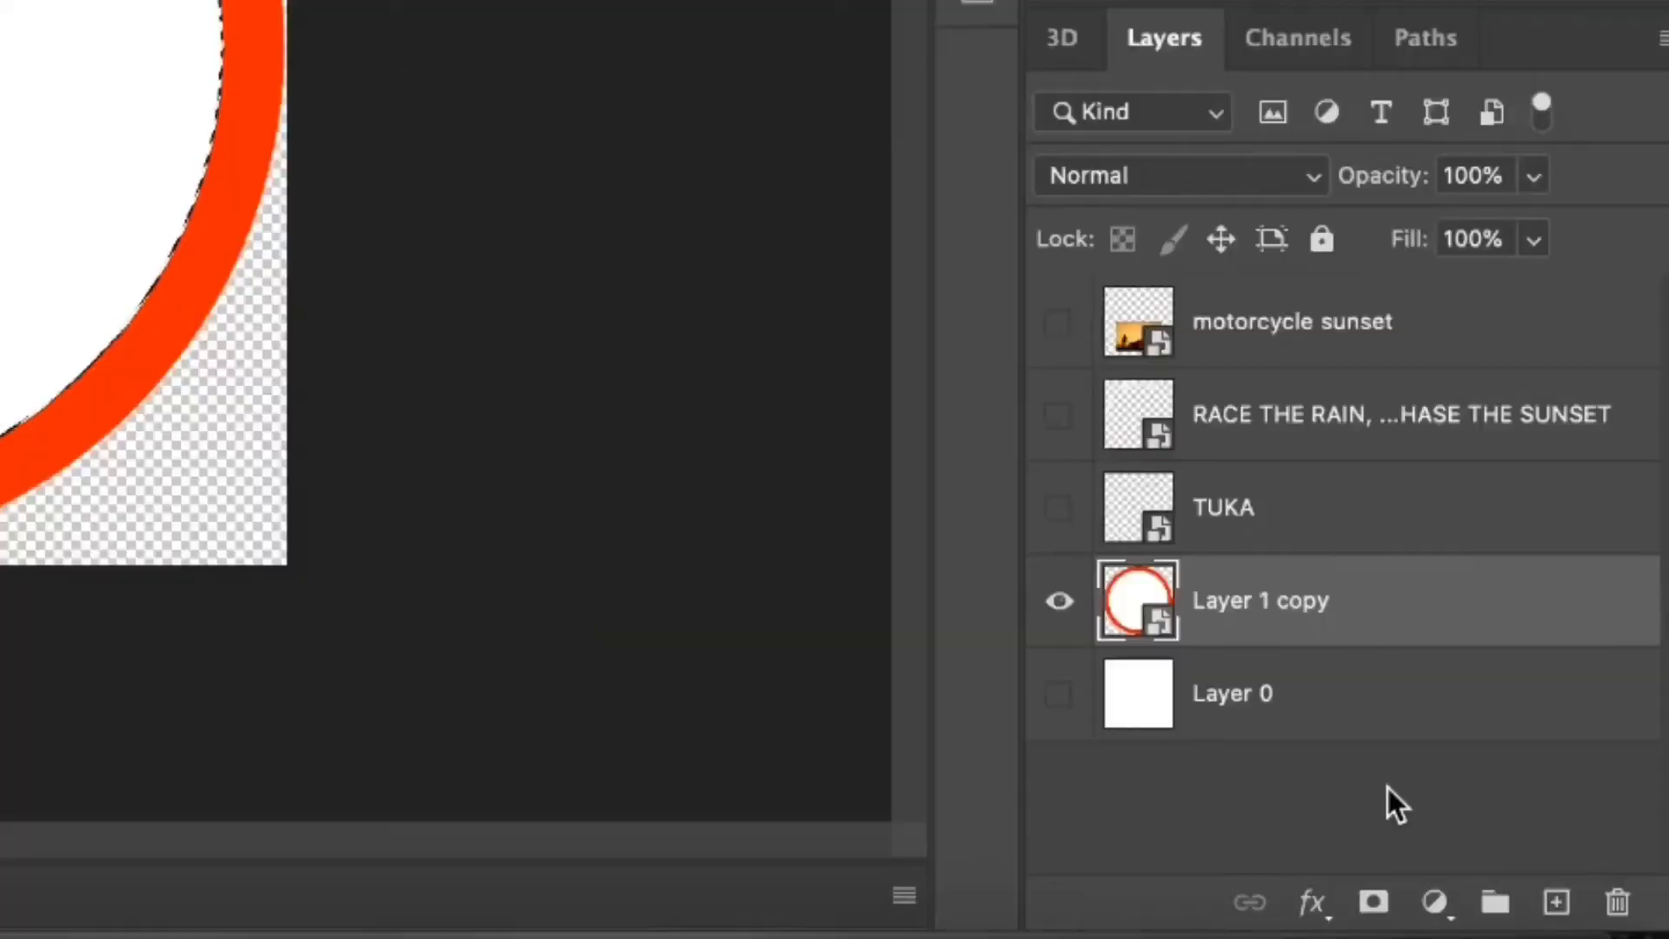
left_click(1374, 904)
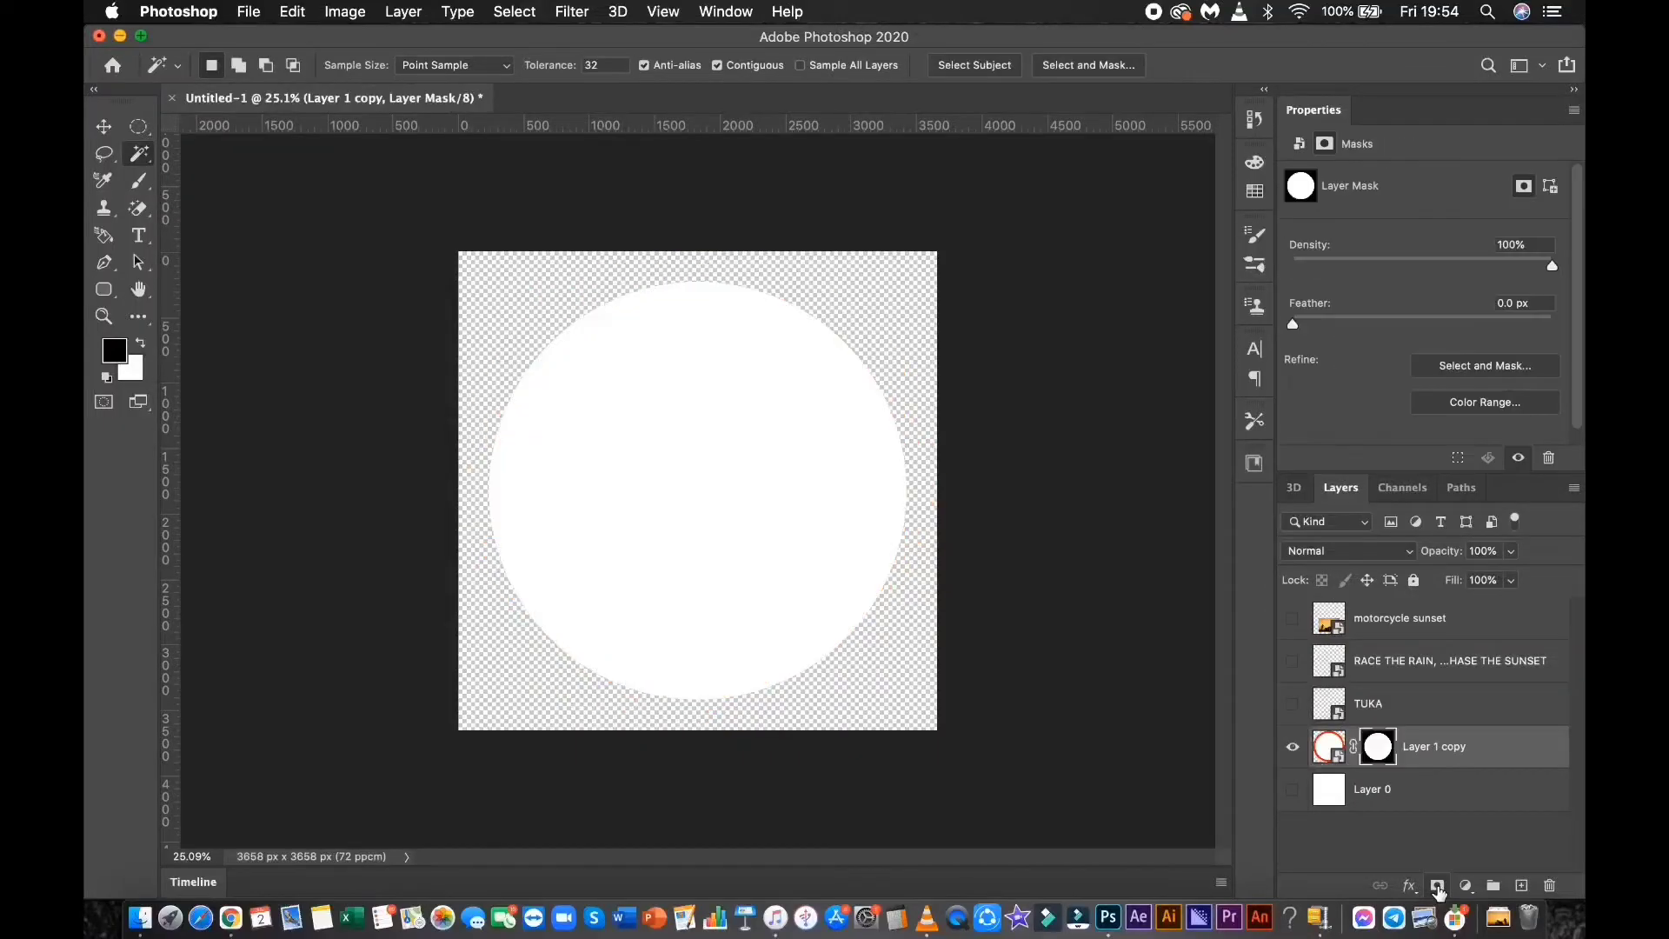
key("super+i")
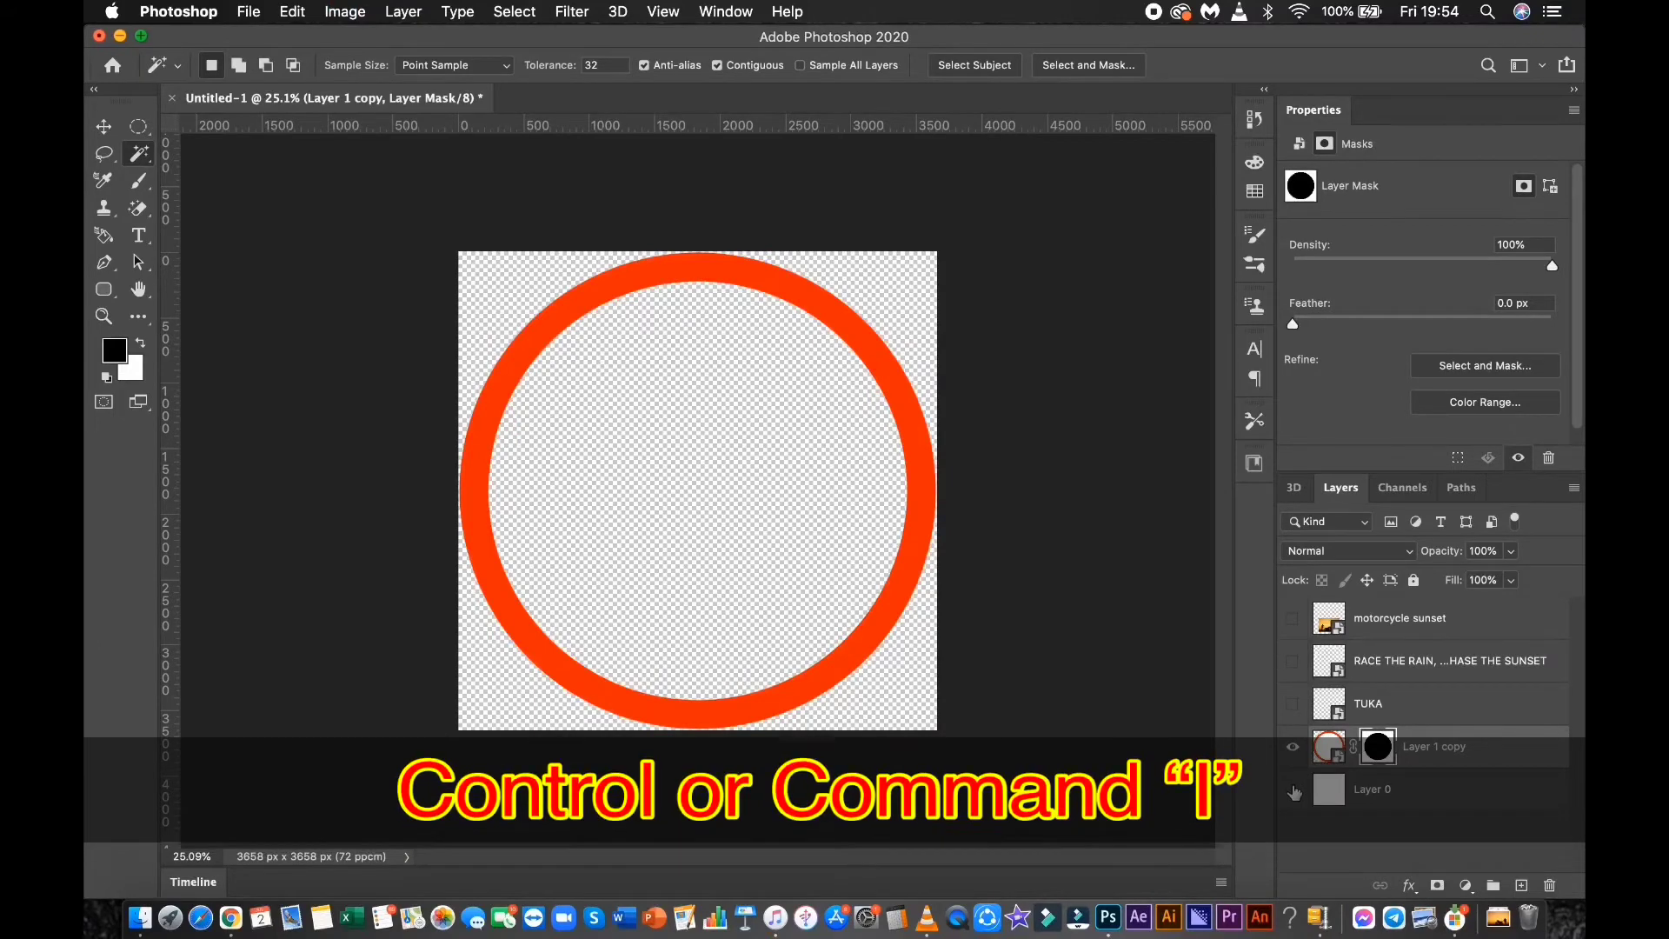
left_click(1294, 749, "alt")
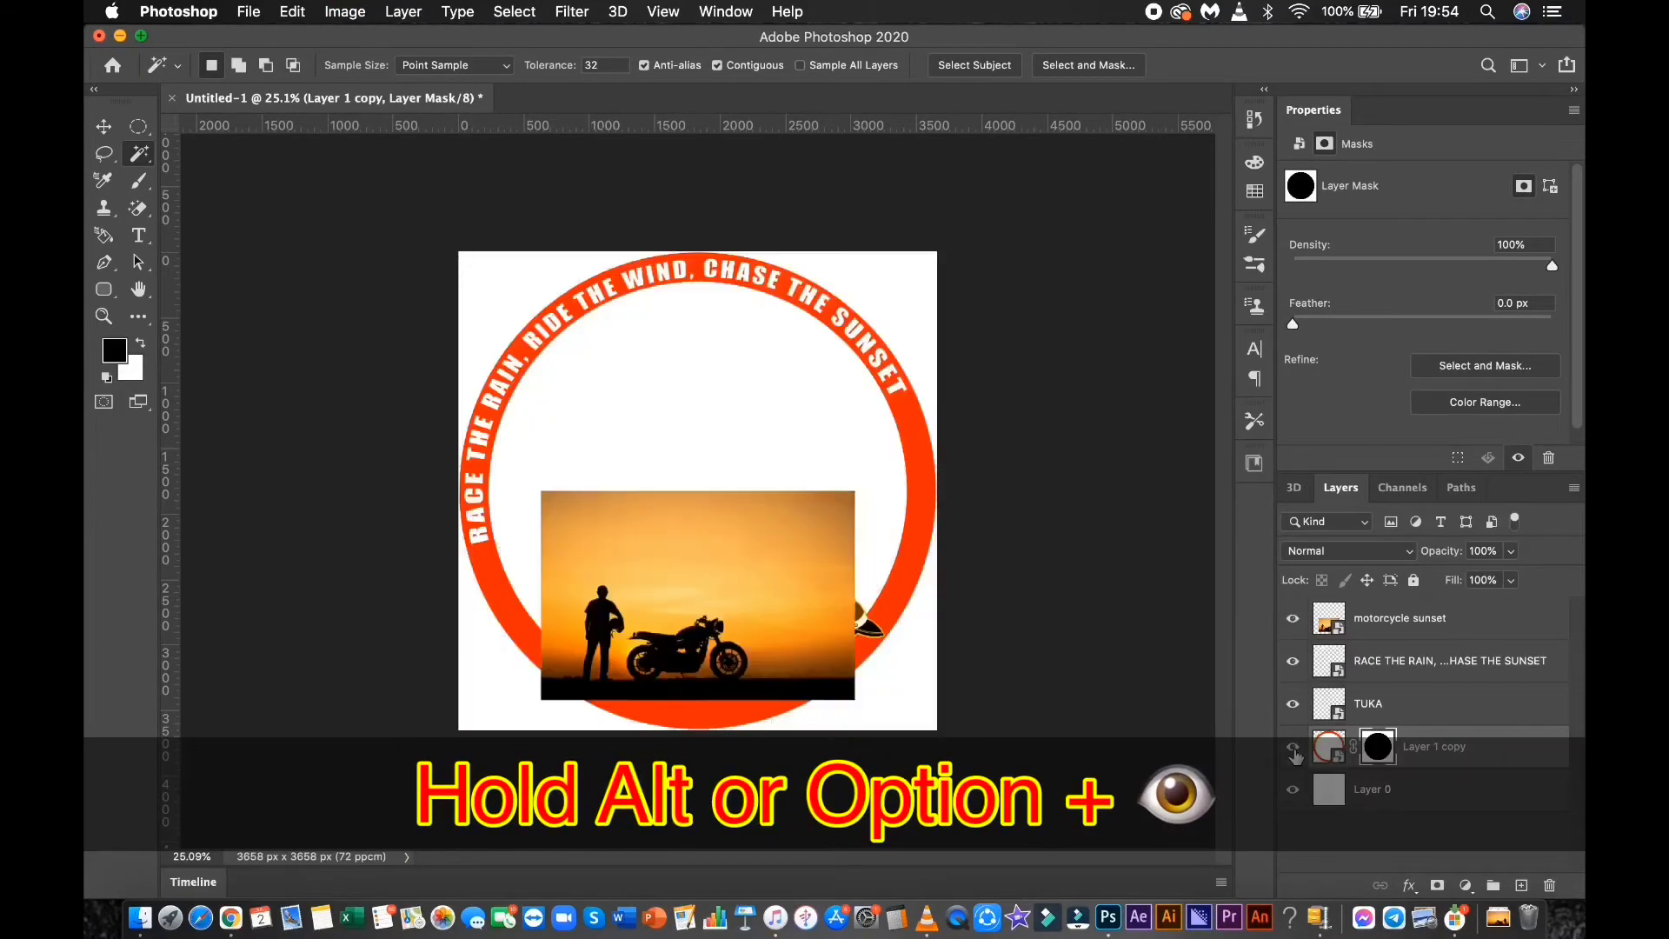
Move the motorcycle sunset layer beneath the ring layer and enlarge the image to about 3245 by 2160 px.
left_click_drag(1415, 619, 1414, 774)
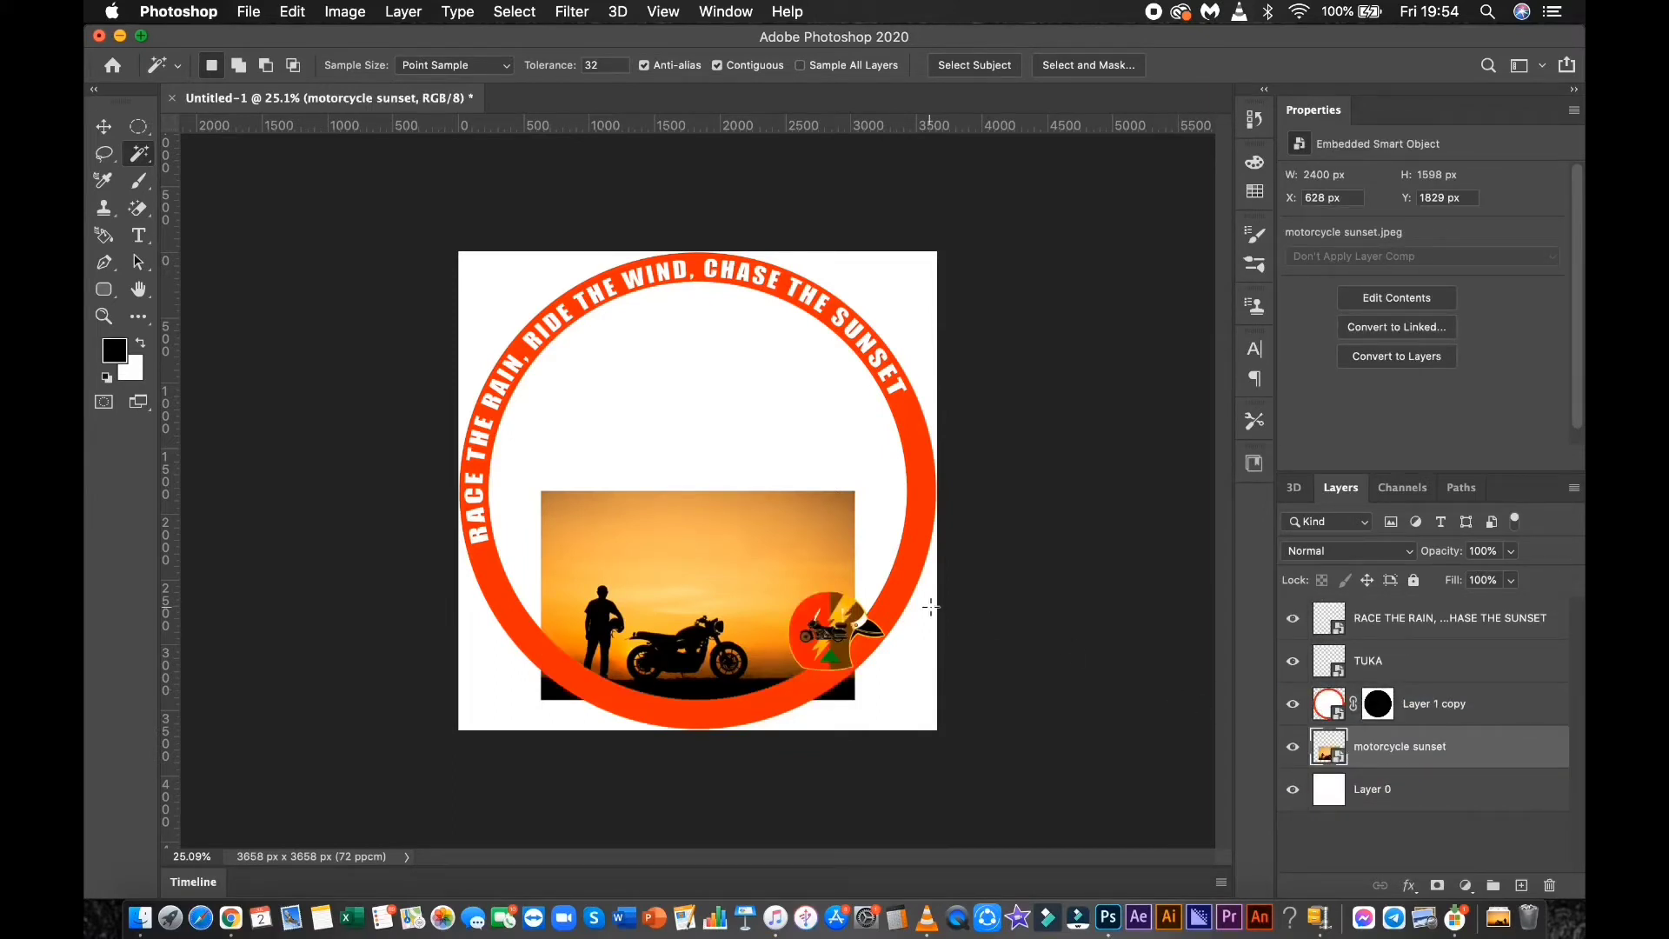
key("v")
left_click(698, 492)
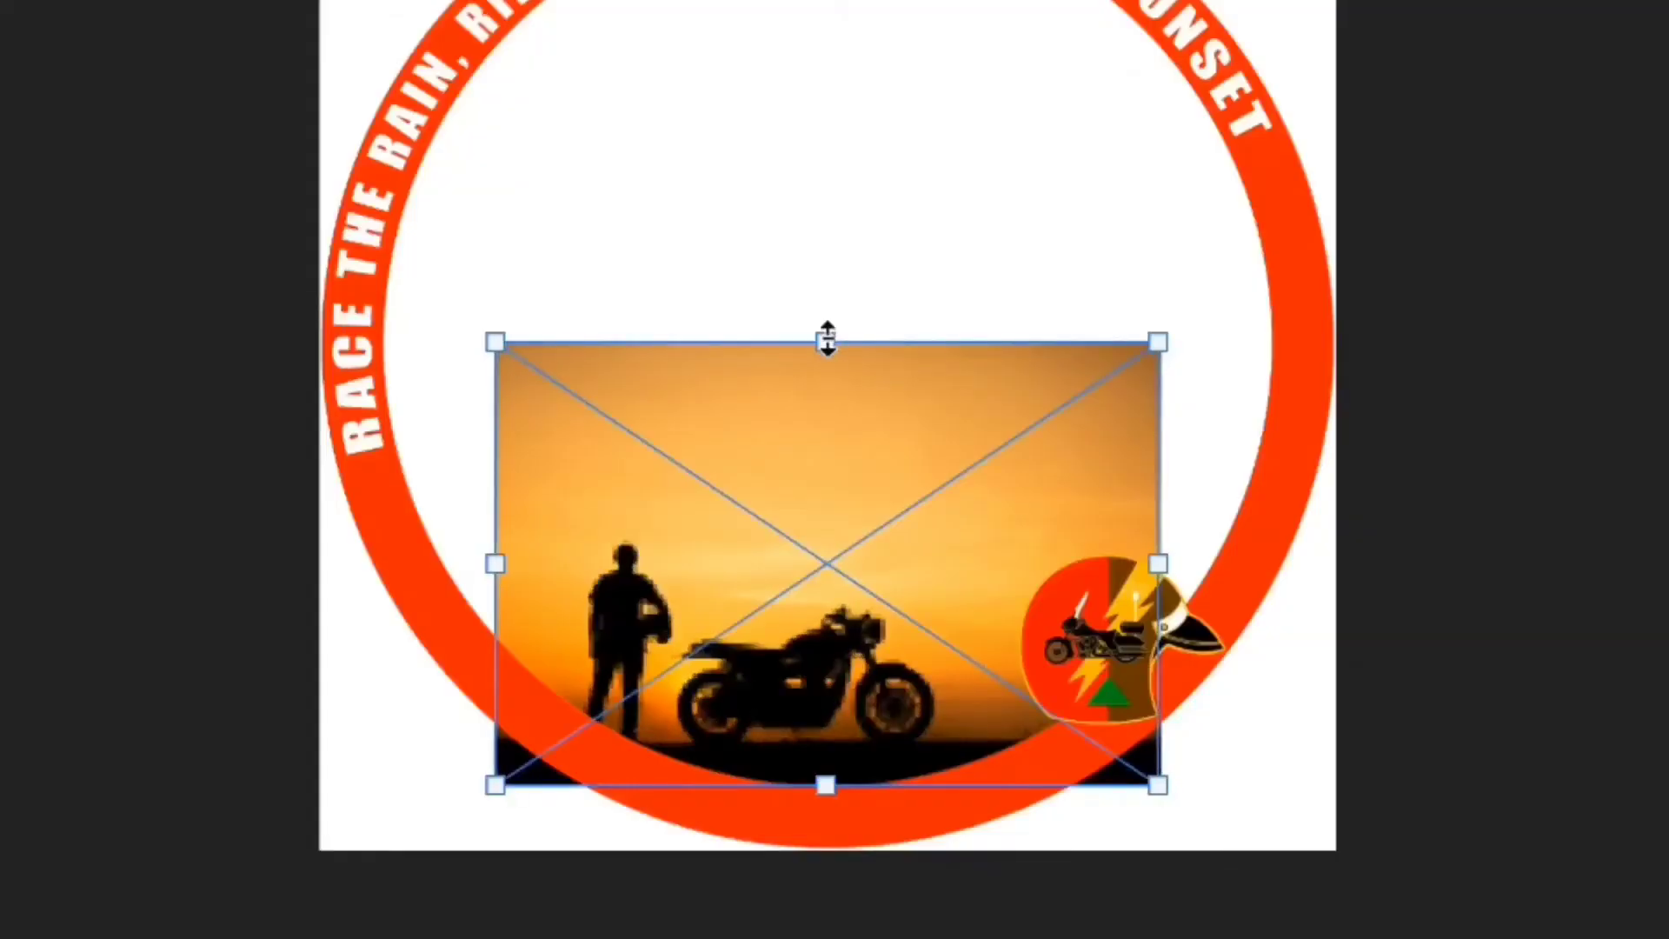
left_click_drag(827, 339, 802, 198)
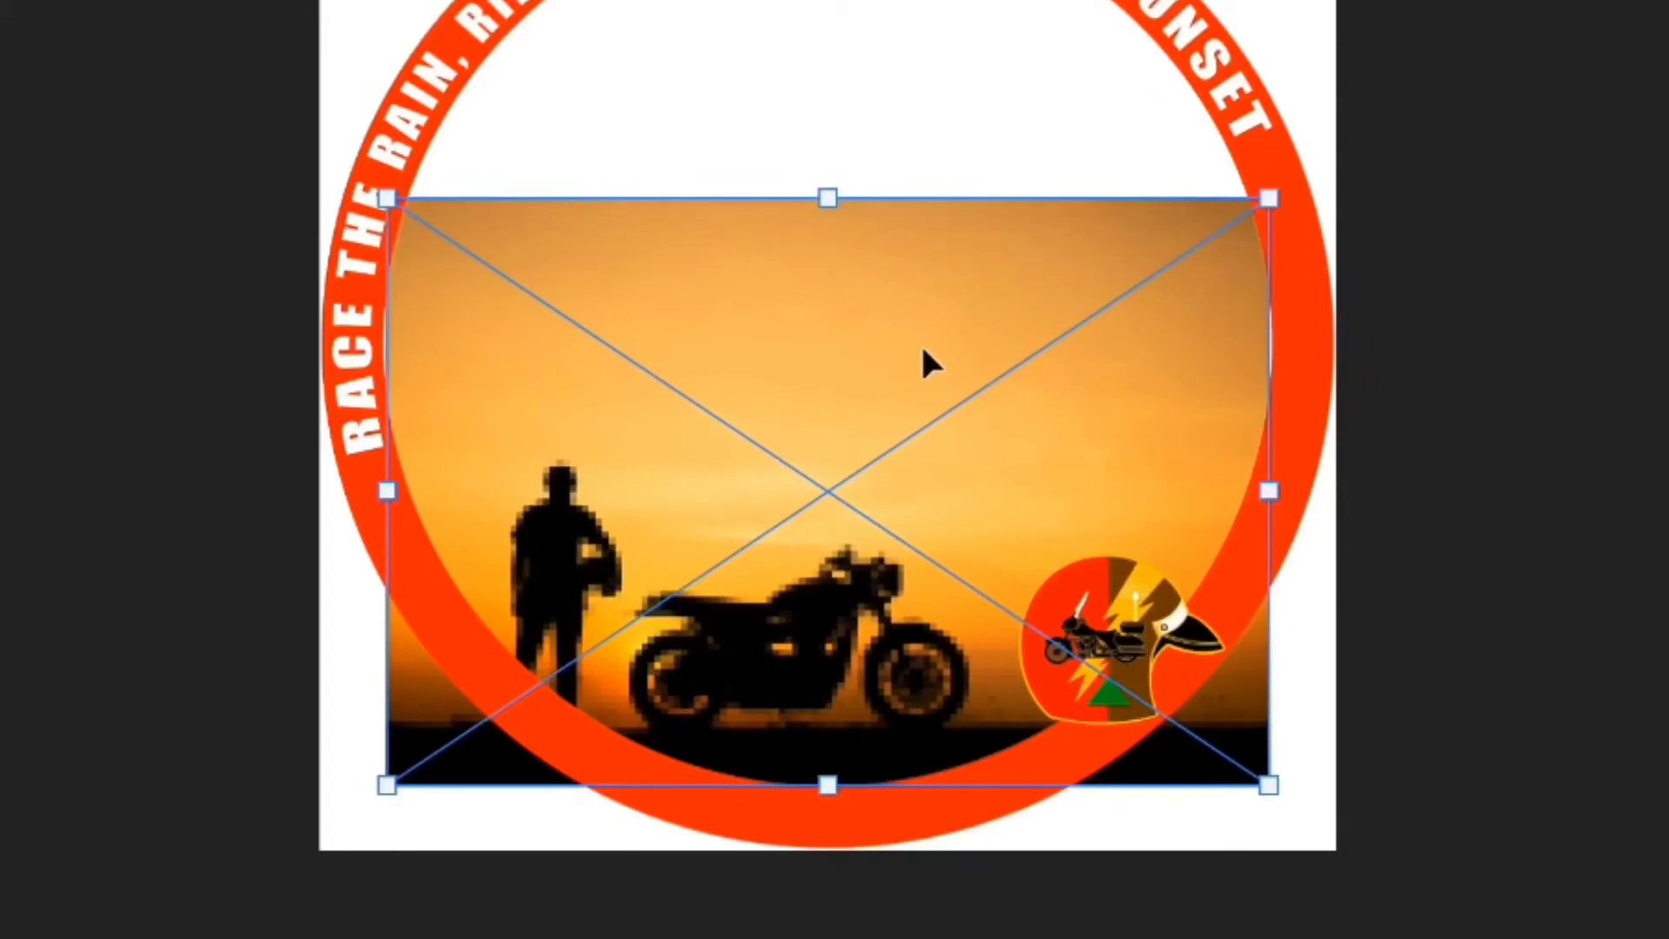
left_click_drag(827, 198, 826, 187)
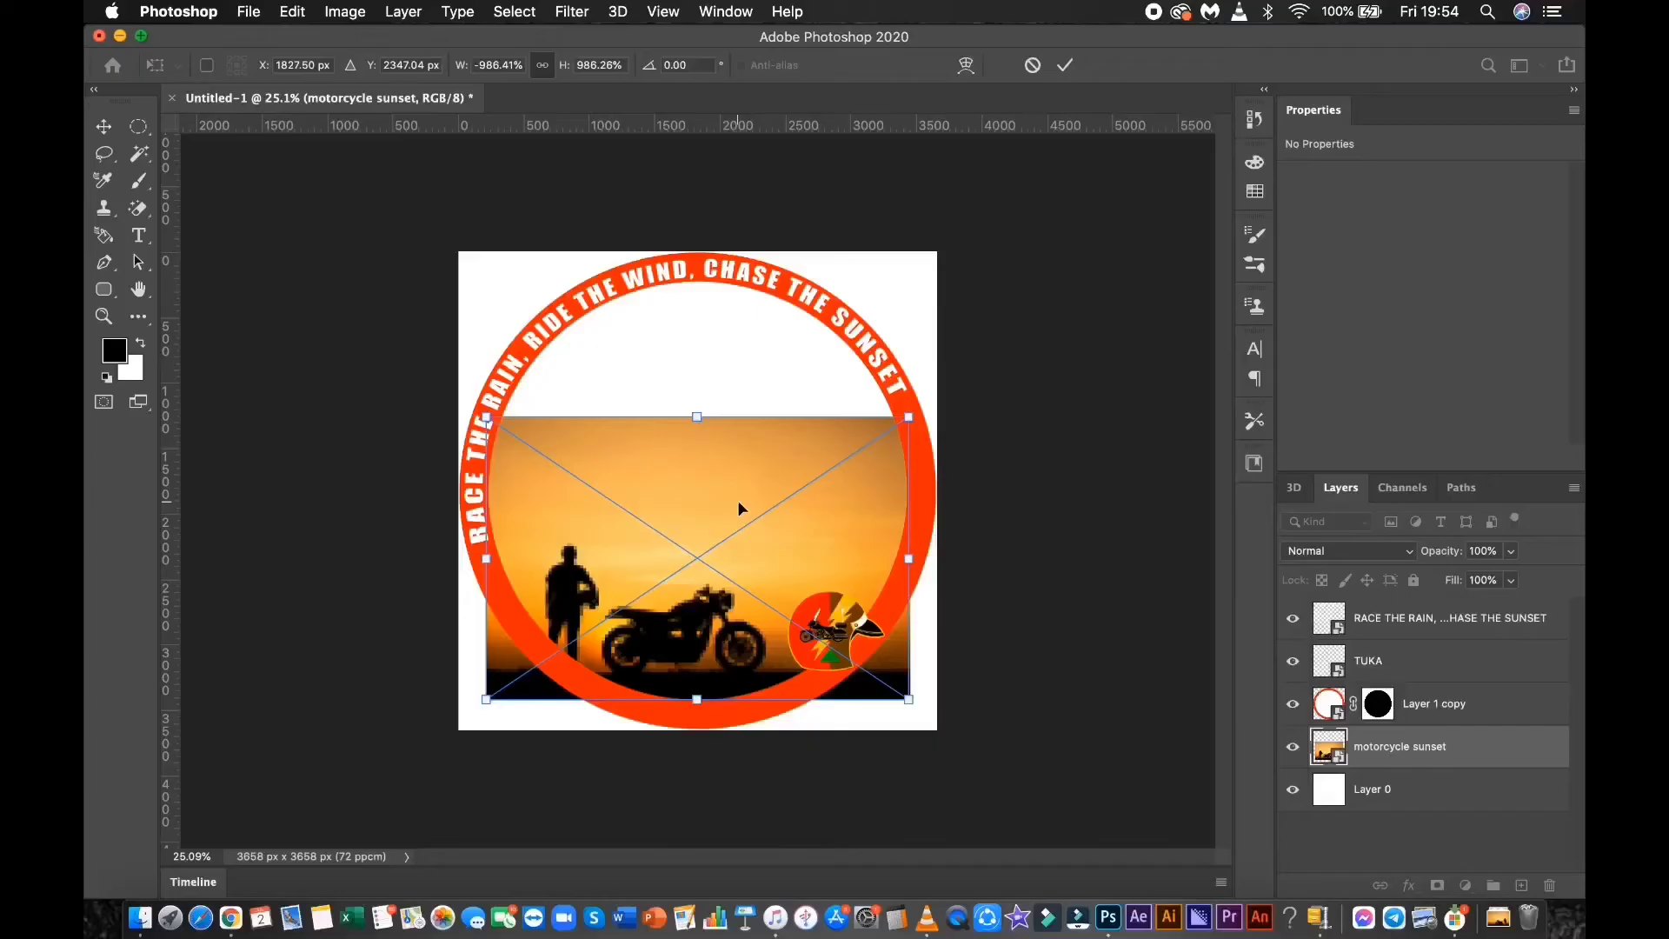
key("Return")
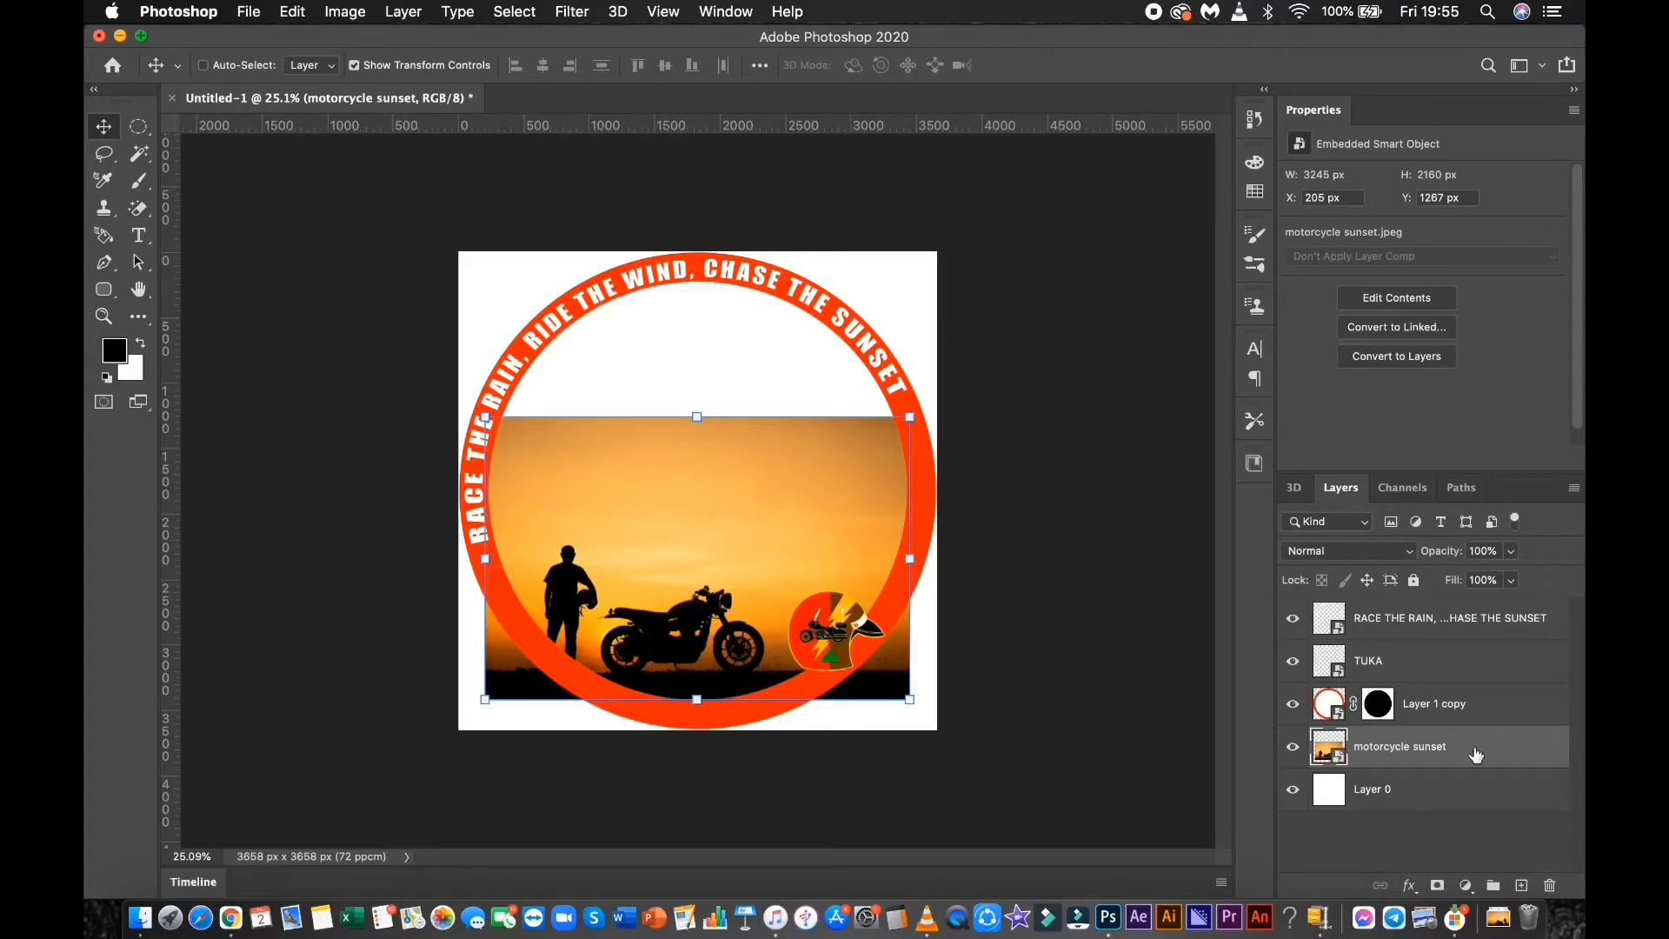
Add a layer mask to the motorcycle sunset image and fade it from its top edge downward with a linear black-to-white gradient.
left_click(1437, 885)
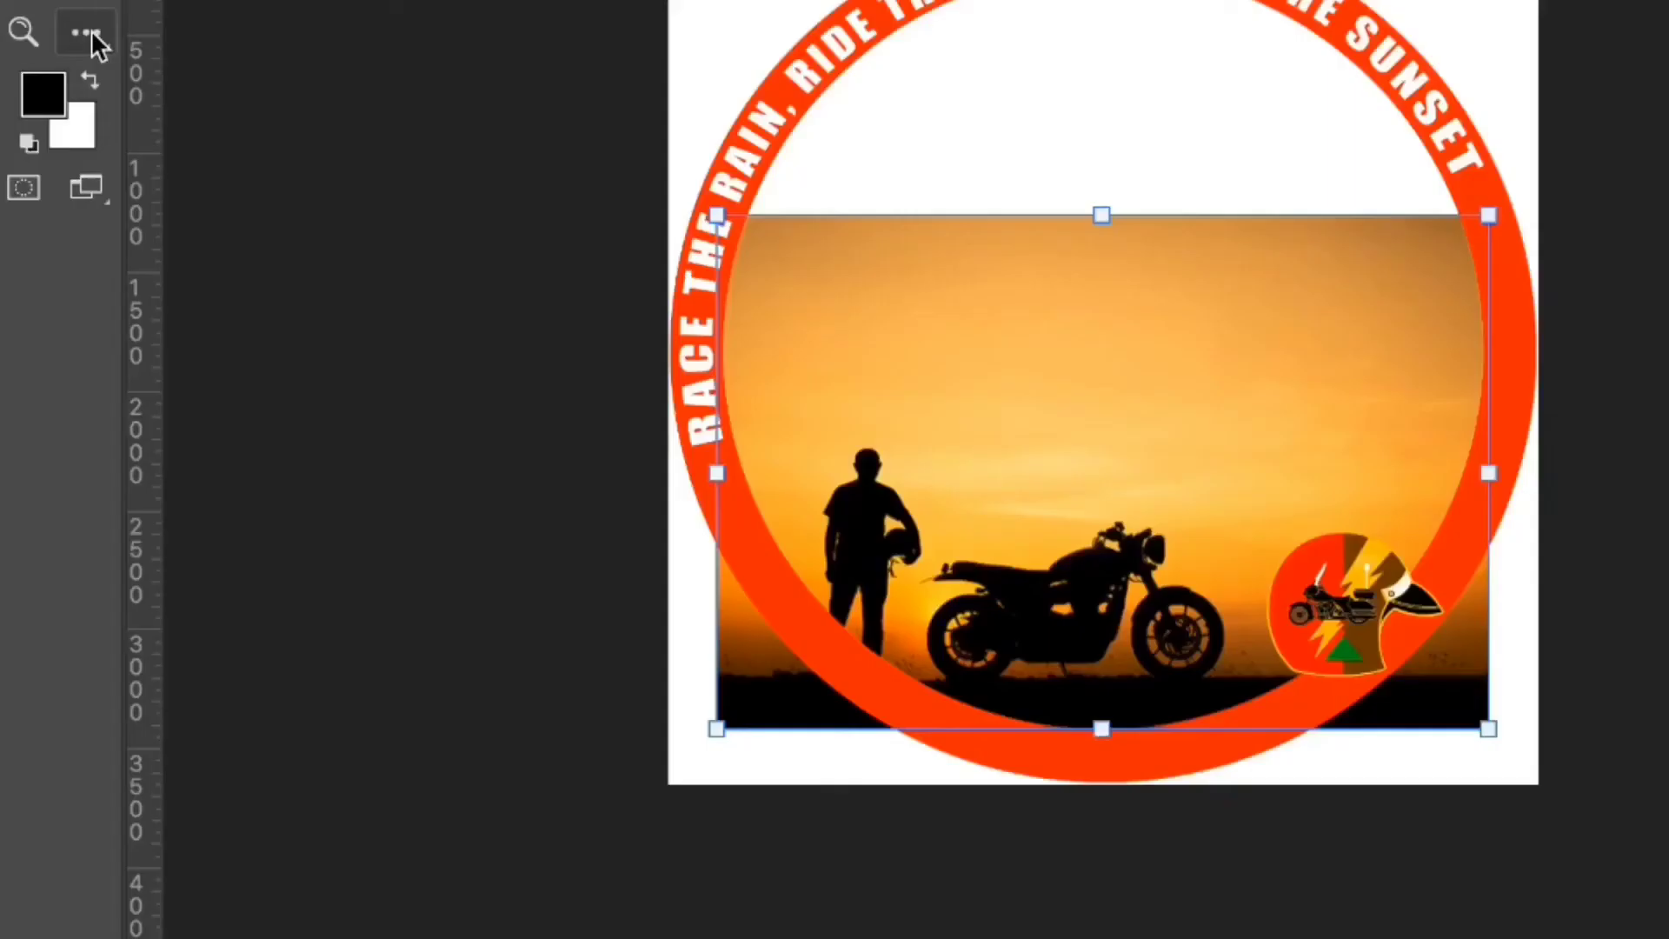
left_click(138, 316)
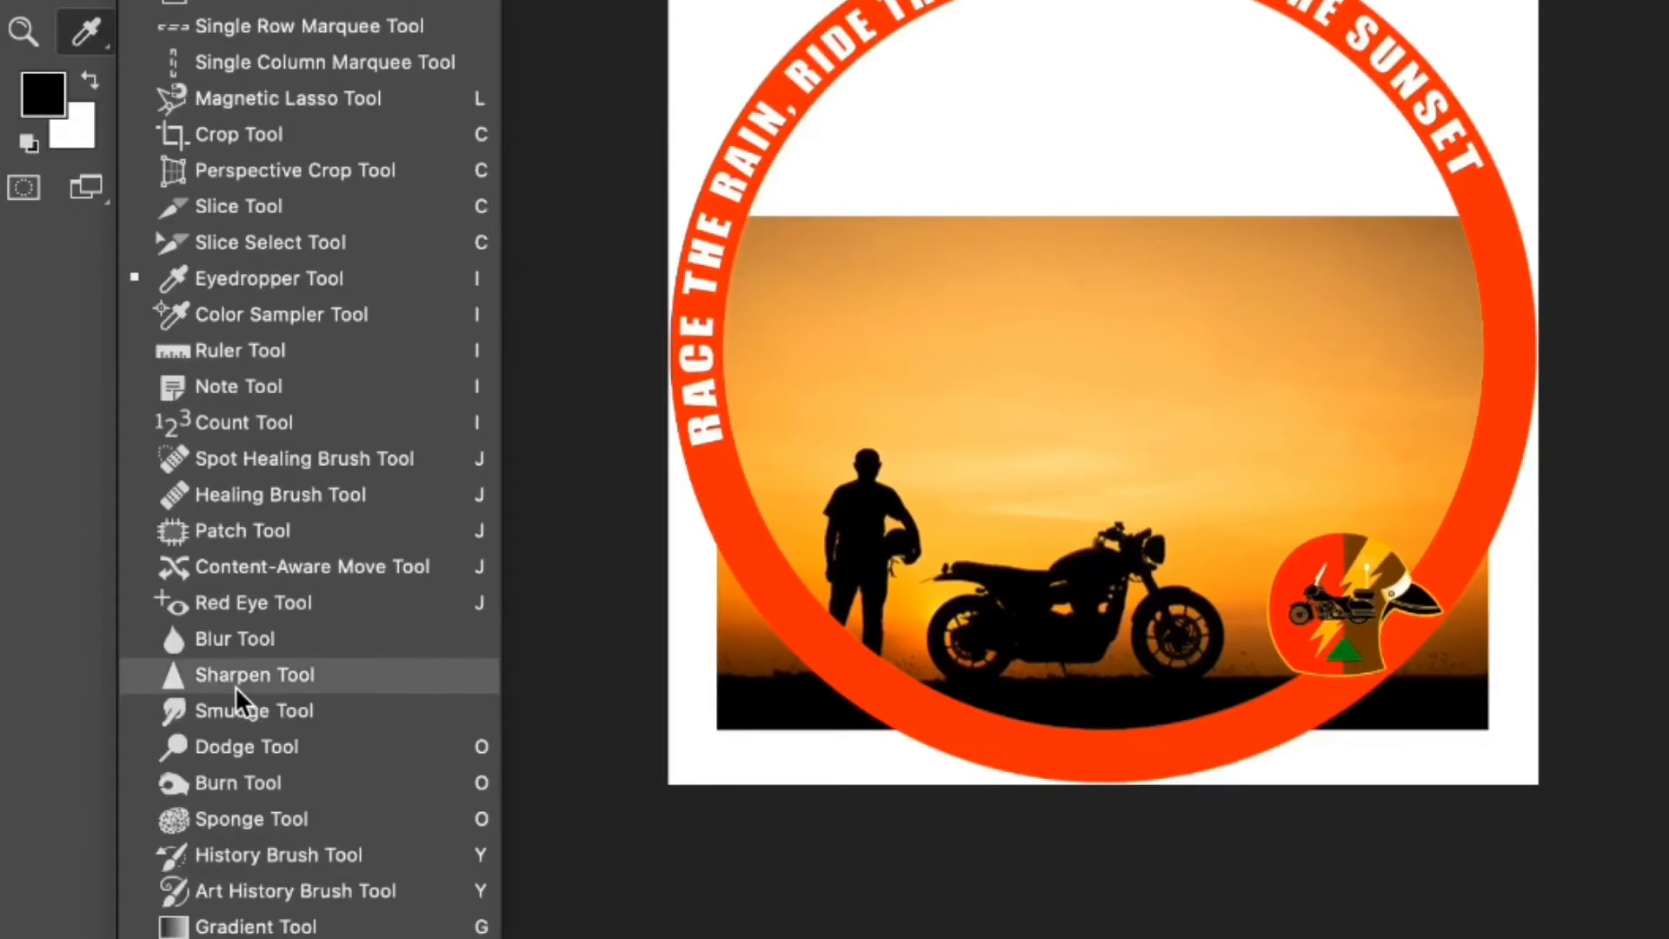
left_click(256, 925)
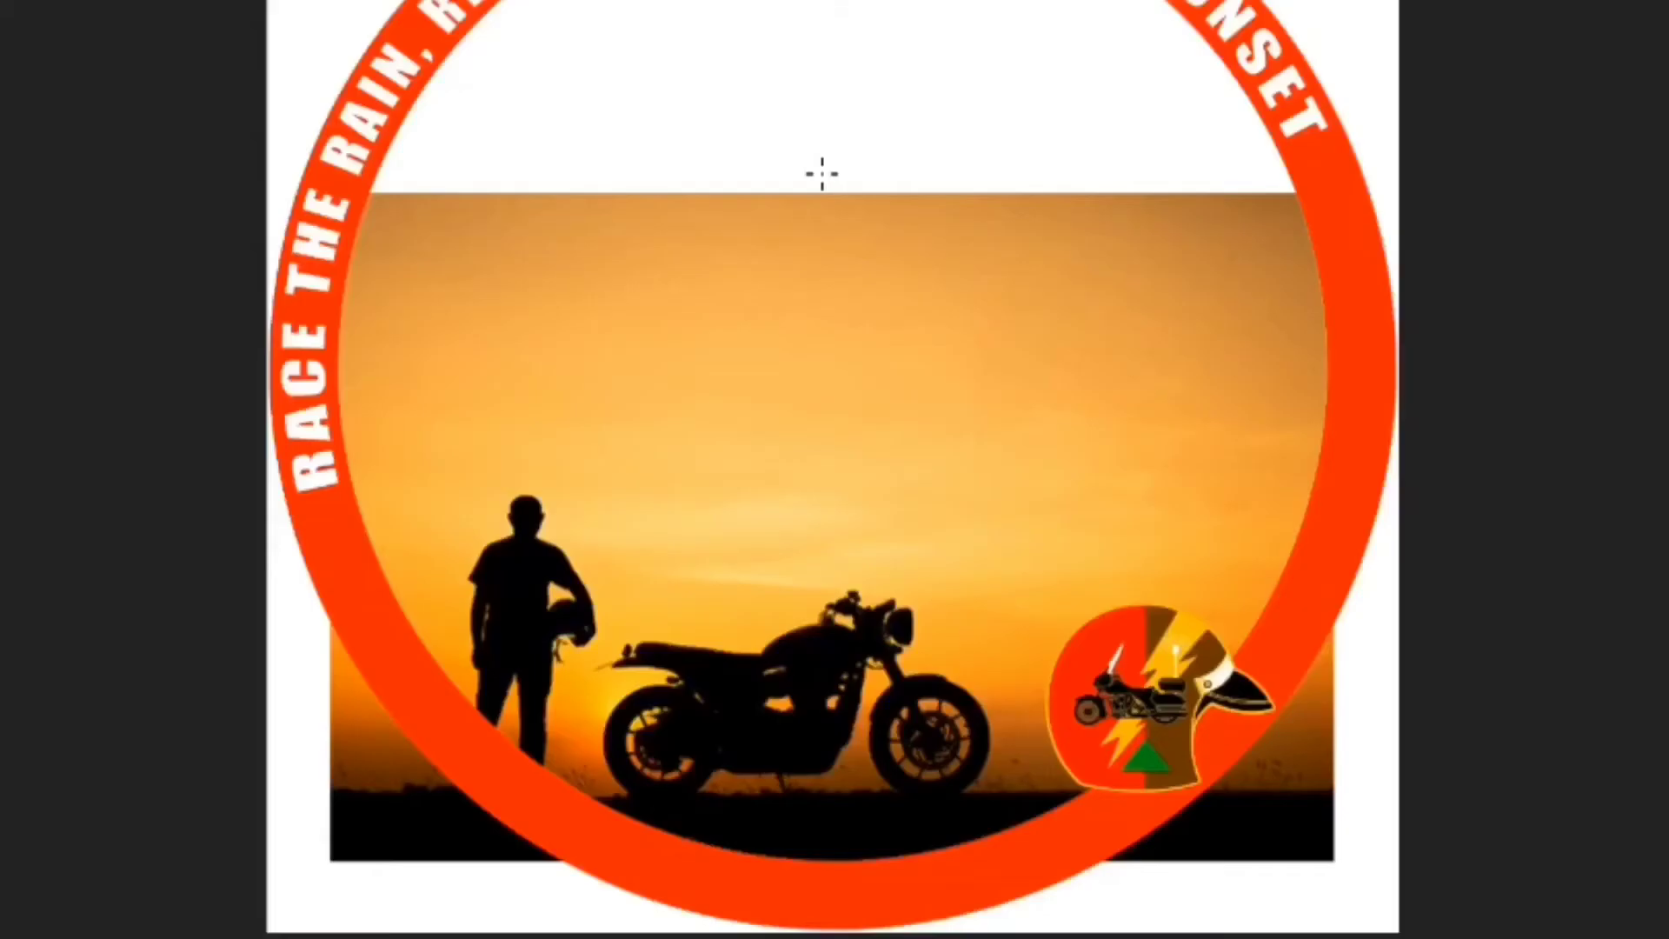
left_click_drag(821, 174, 815, 872)
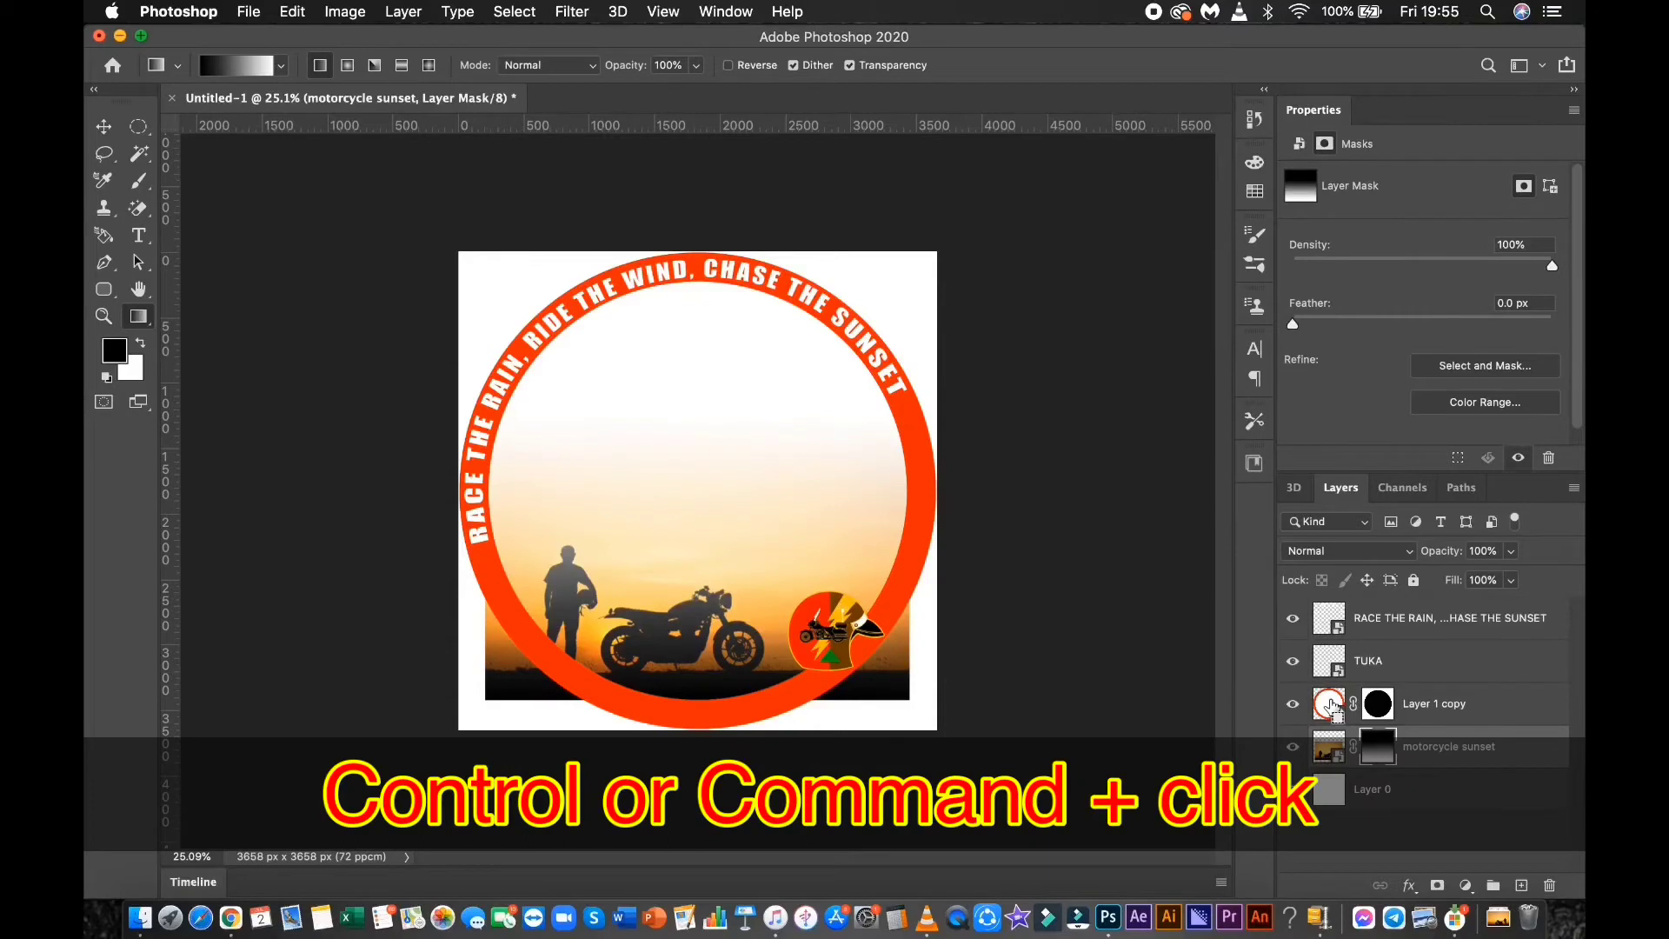
Select the area outside the ring, paint out the sunset image's two protruding lower corners on its mask, and deselect.
left_click(1330, 705, "super")
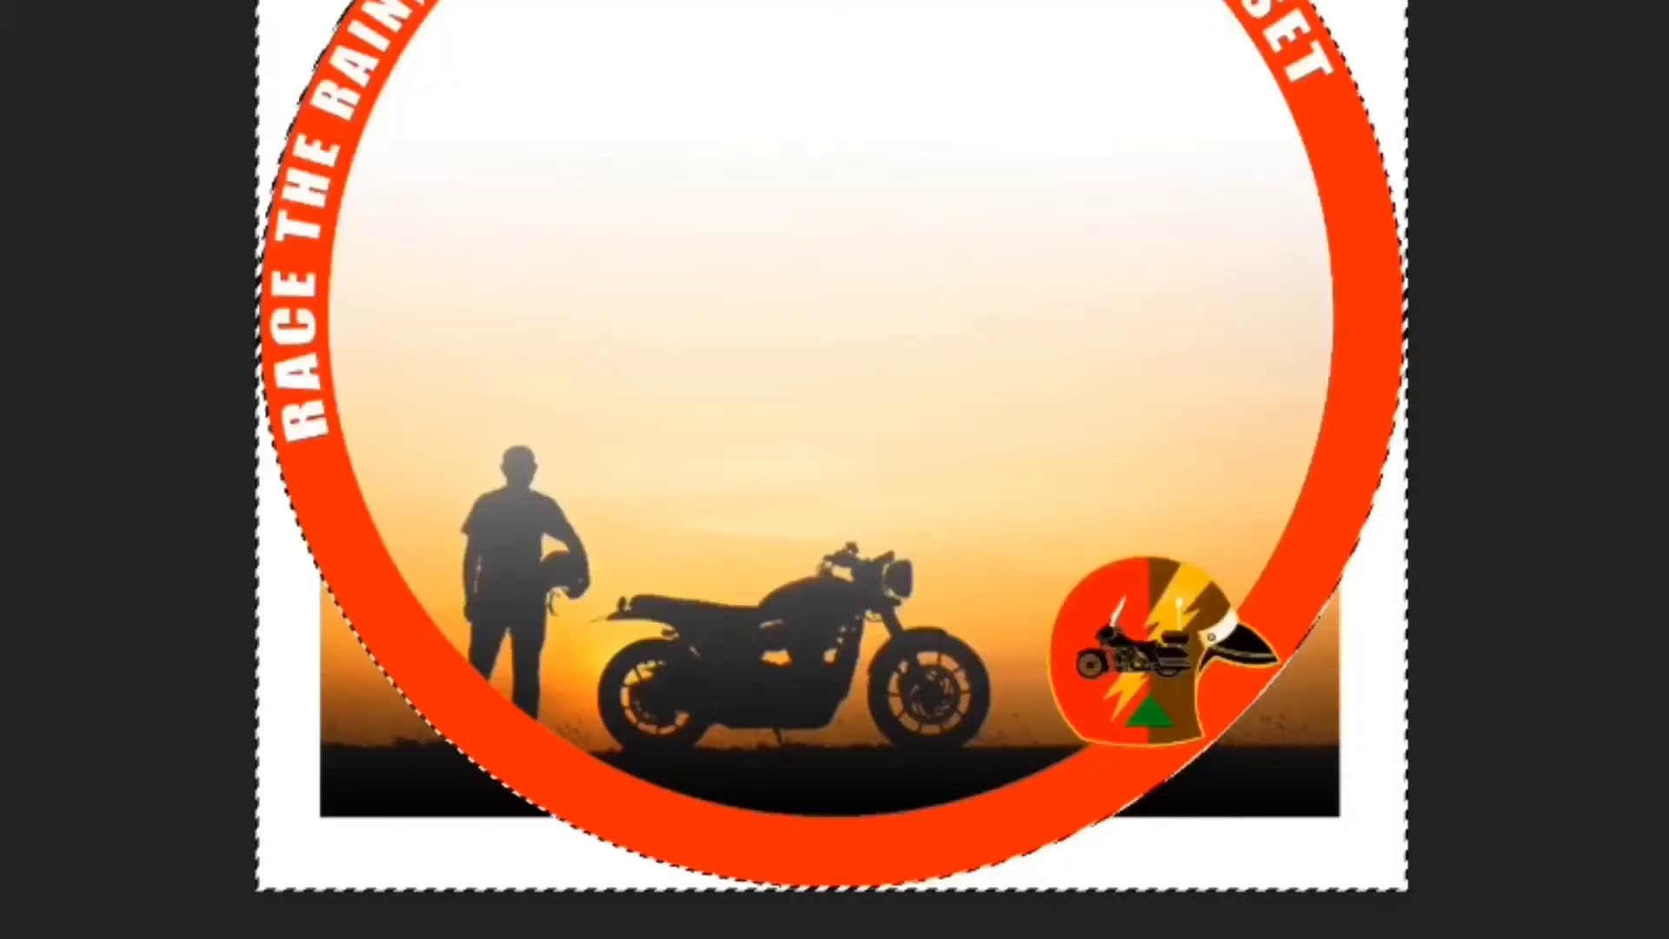
left_click(1299, 746)
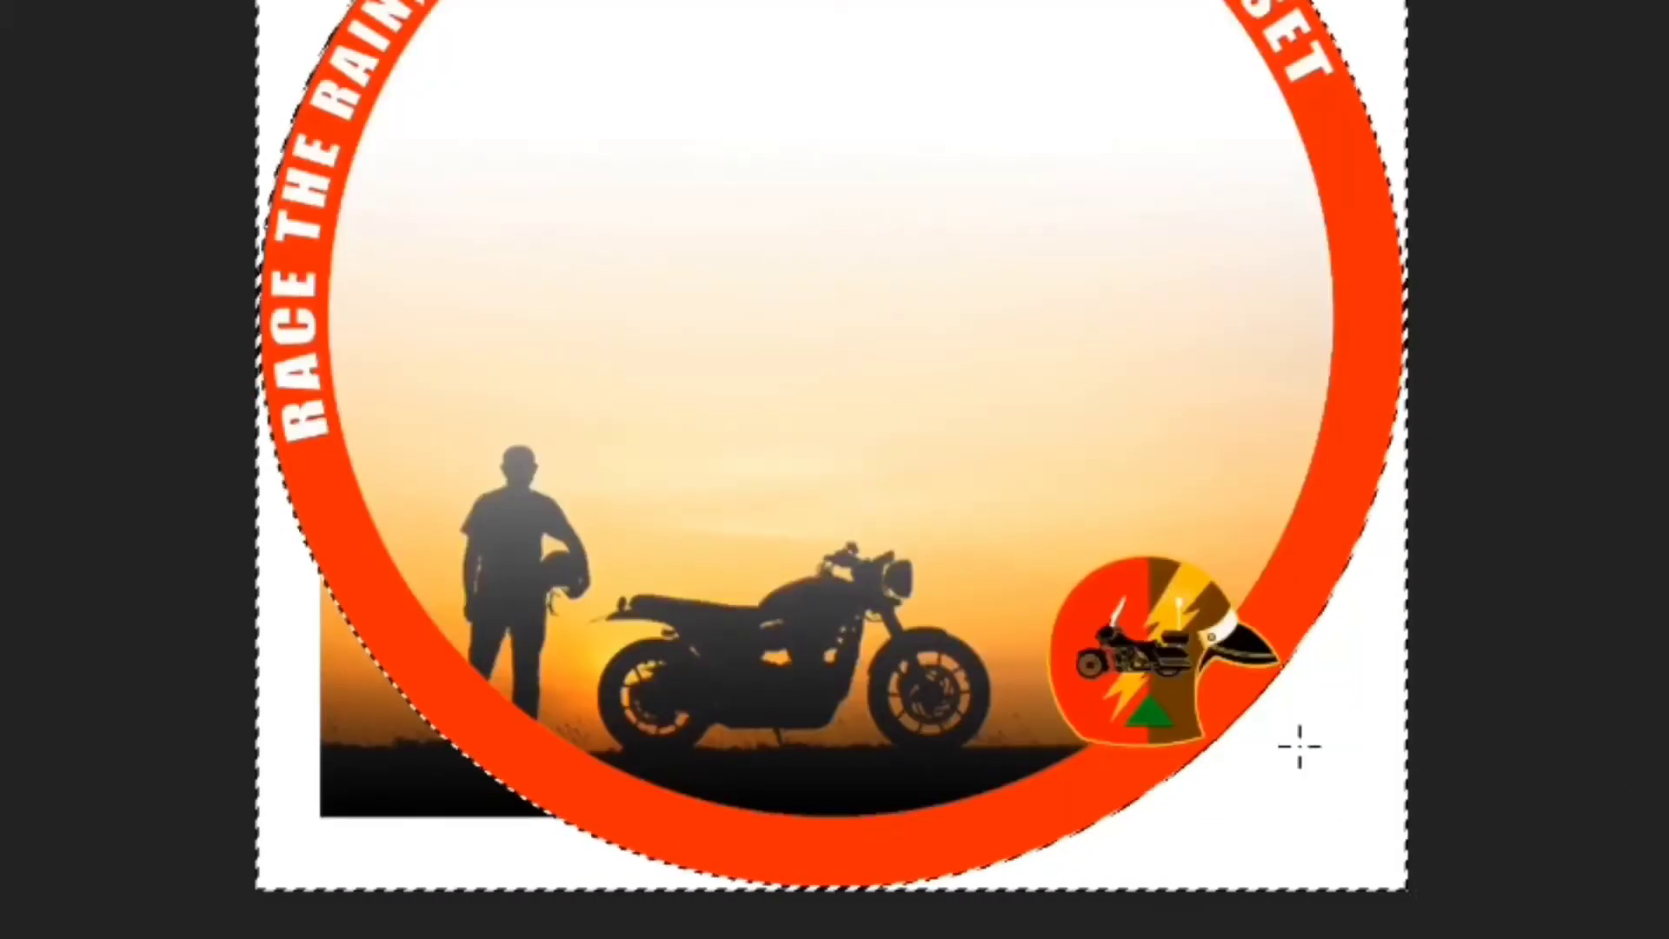
left_click(361, 773)
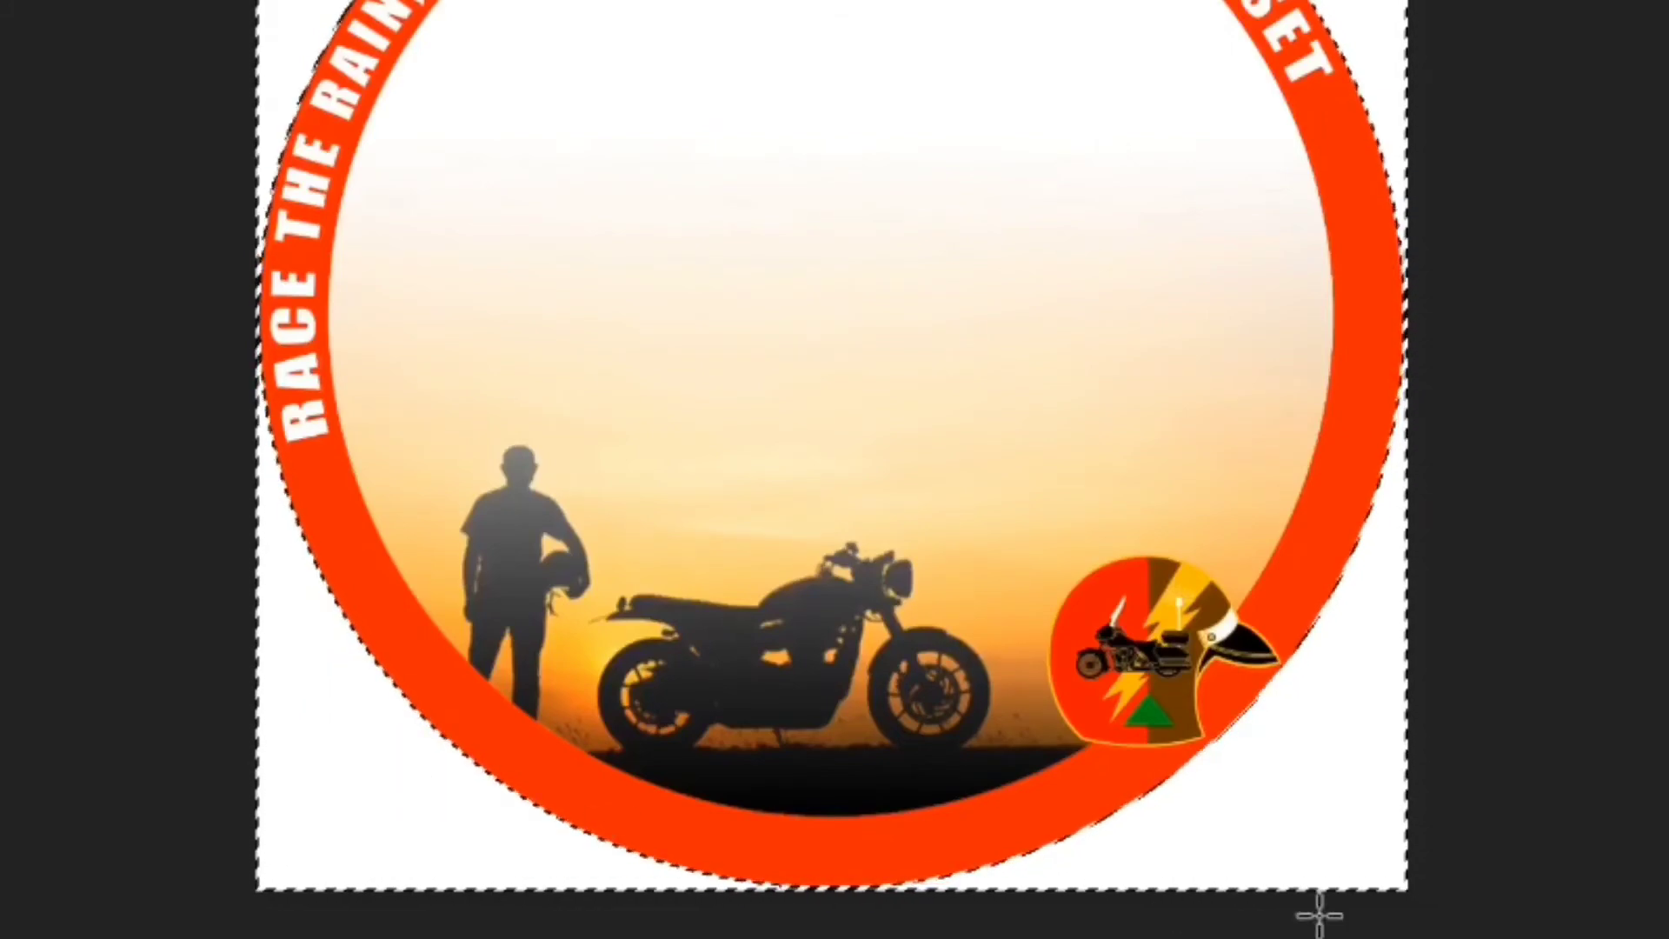
key("super+d")
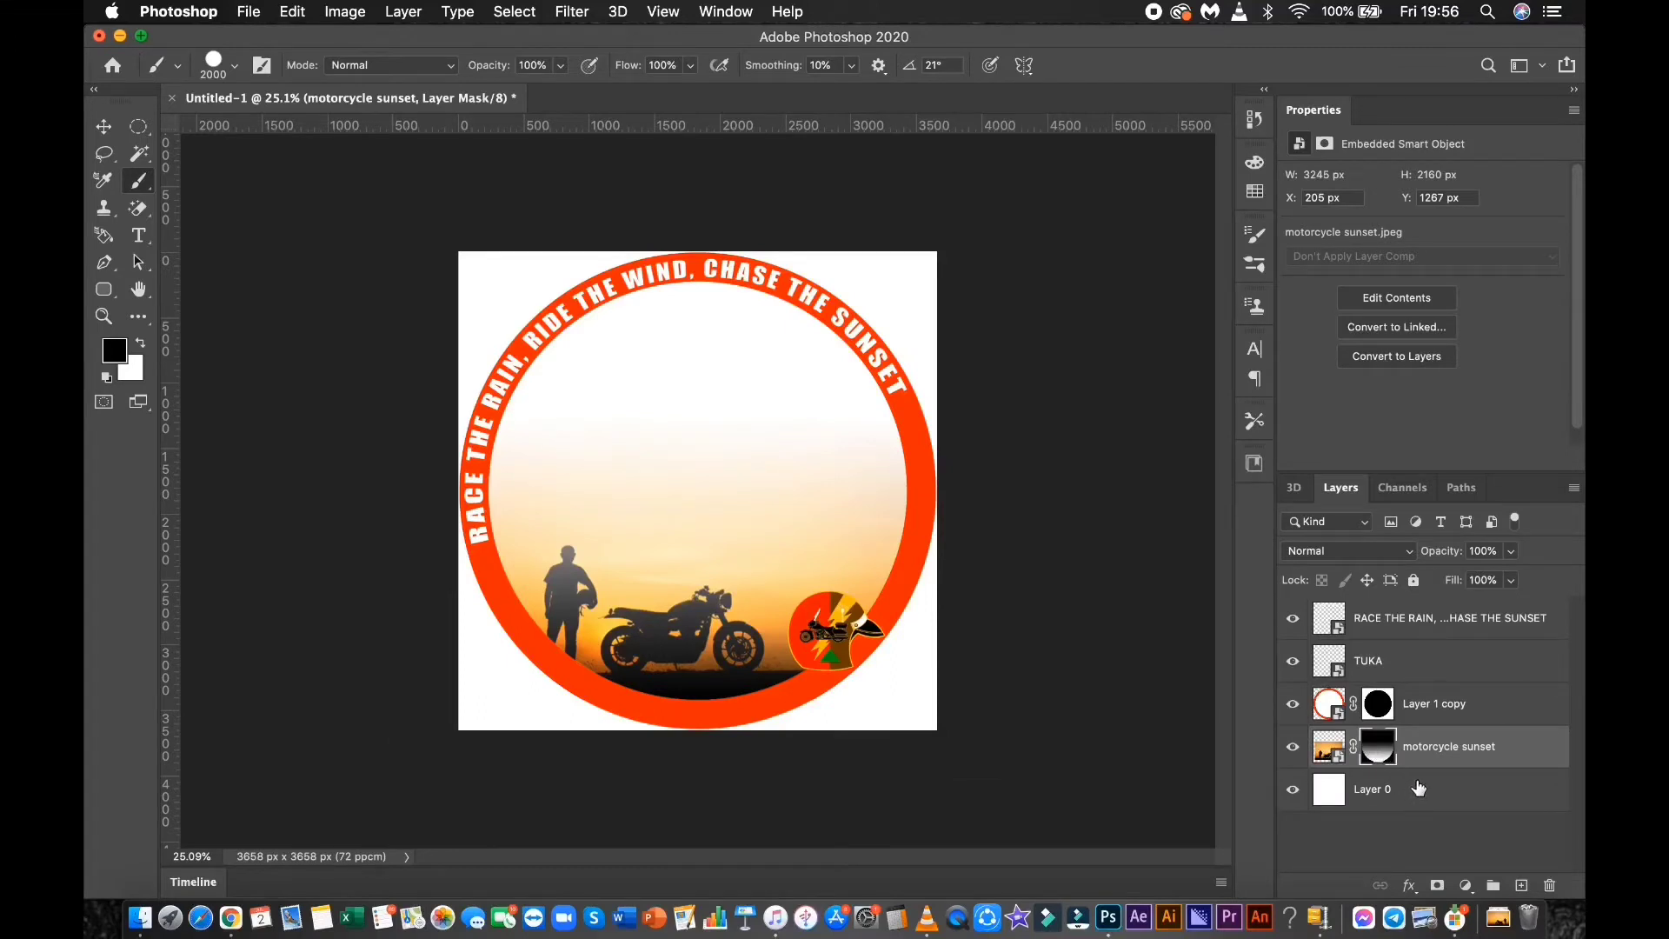
Target the motorcycle sunset mask and set up a 2000 px brush with 0% hardness.
left_click(1382, 753)
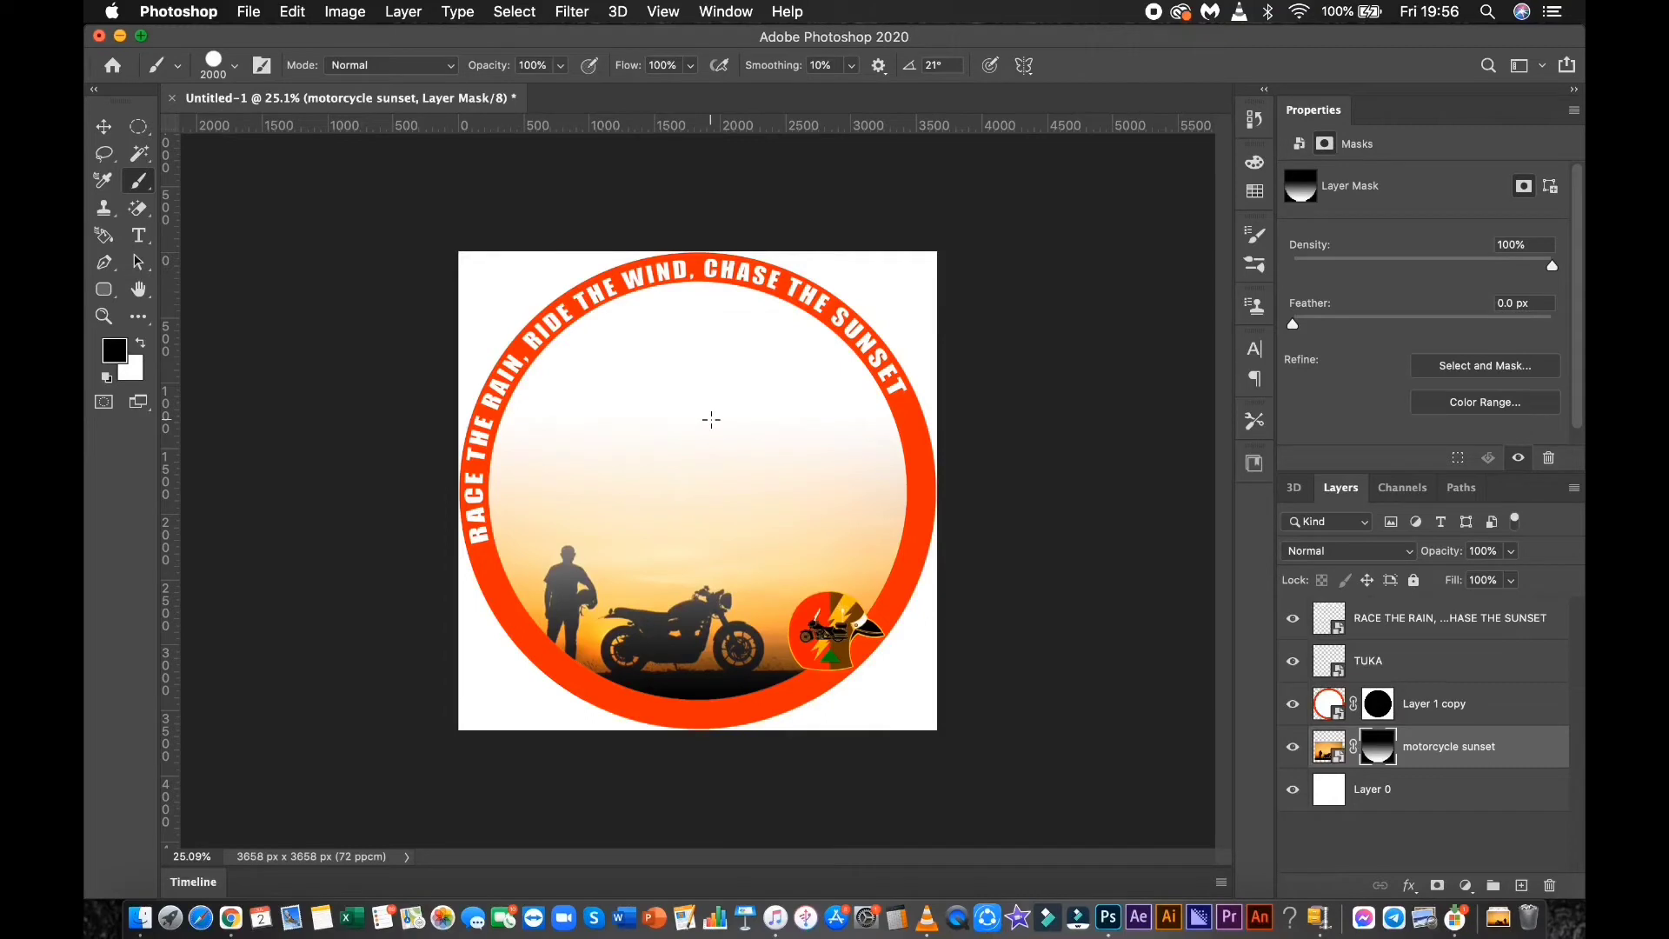
key("g")
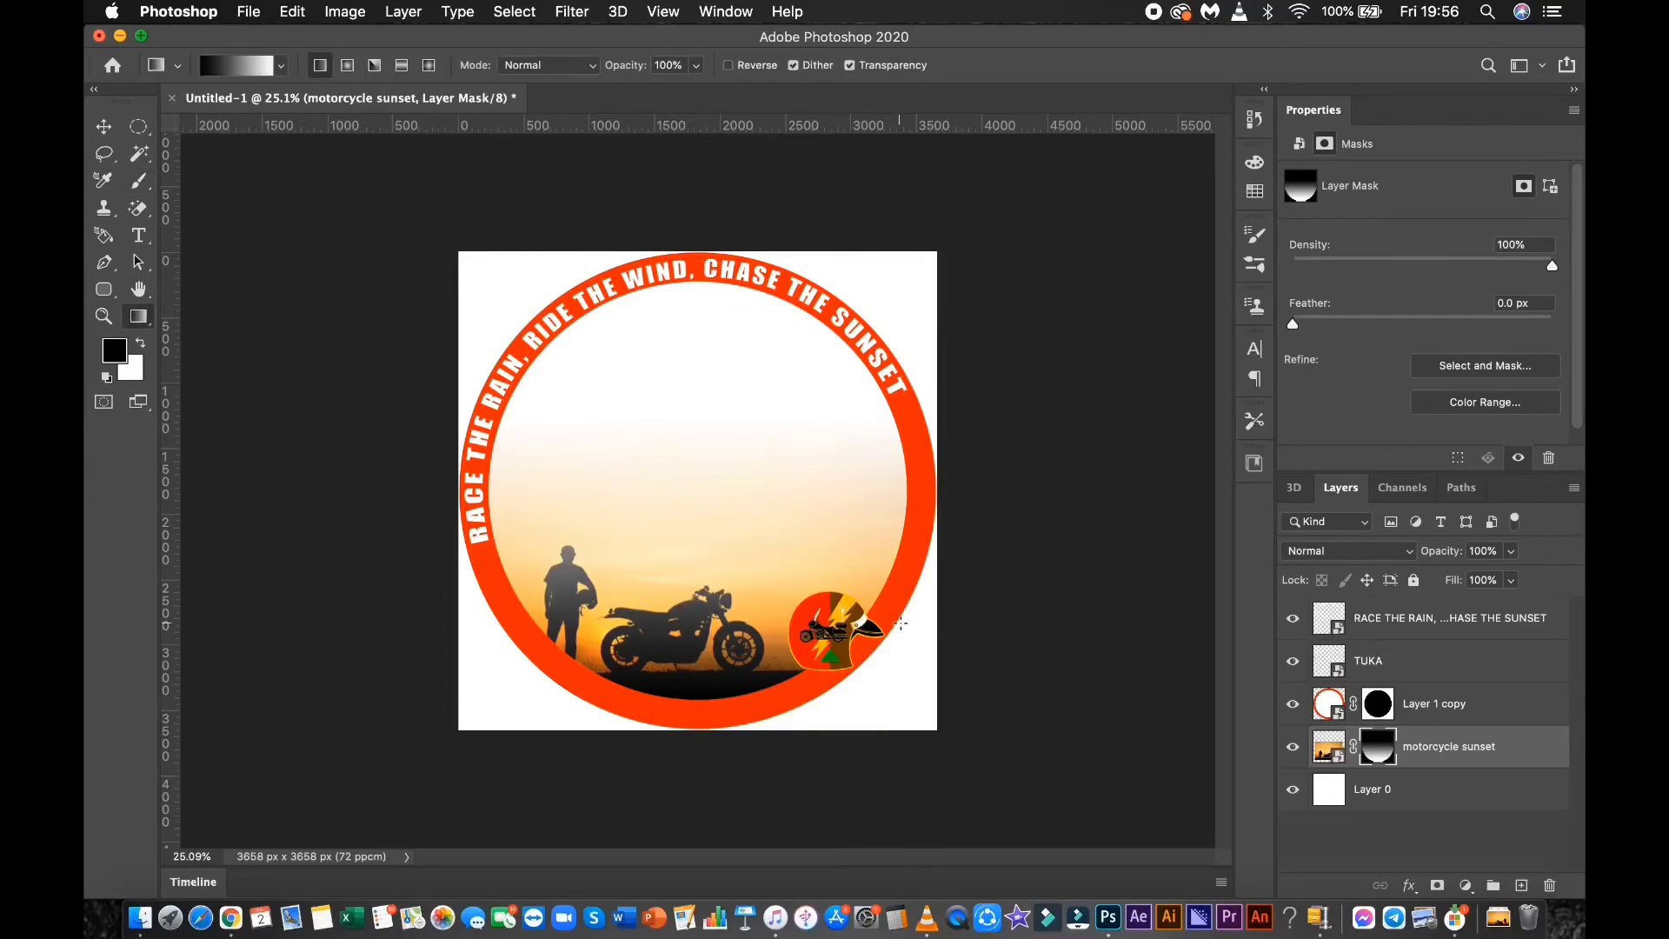
key("b")
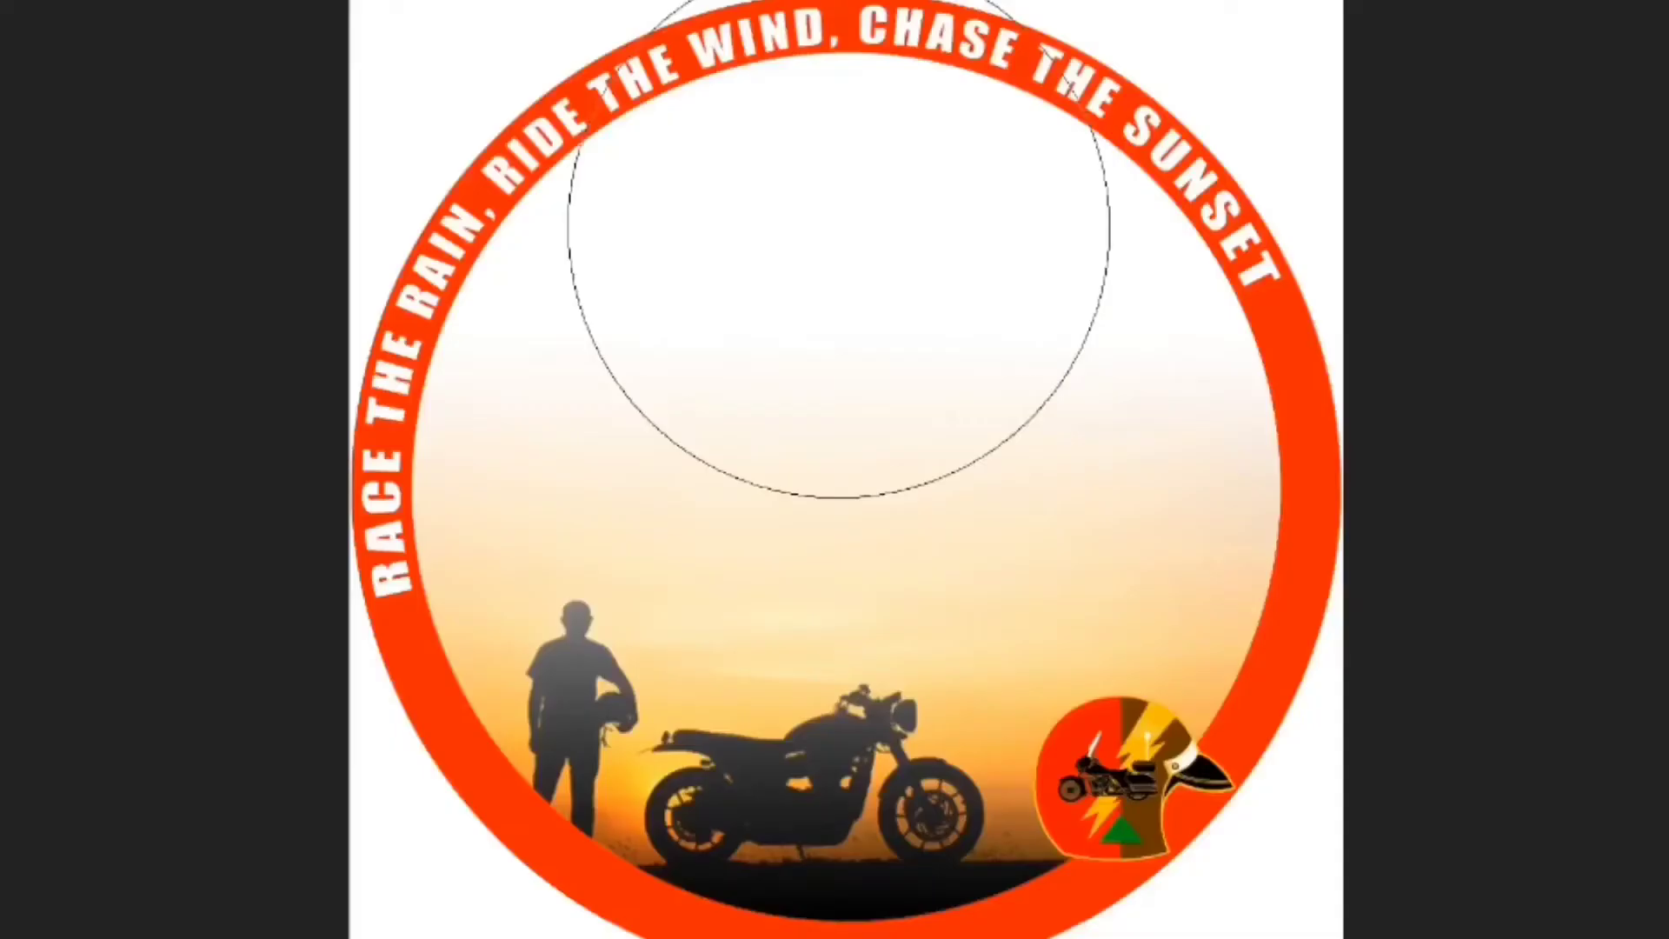
right_click(839, 227)
left_click_drag(1118, 415, 947, 421)
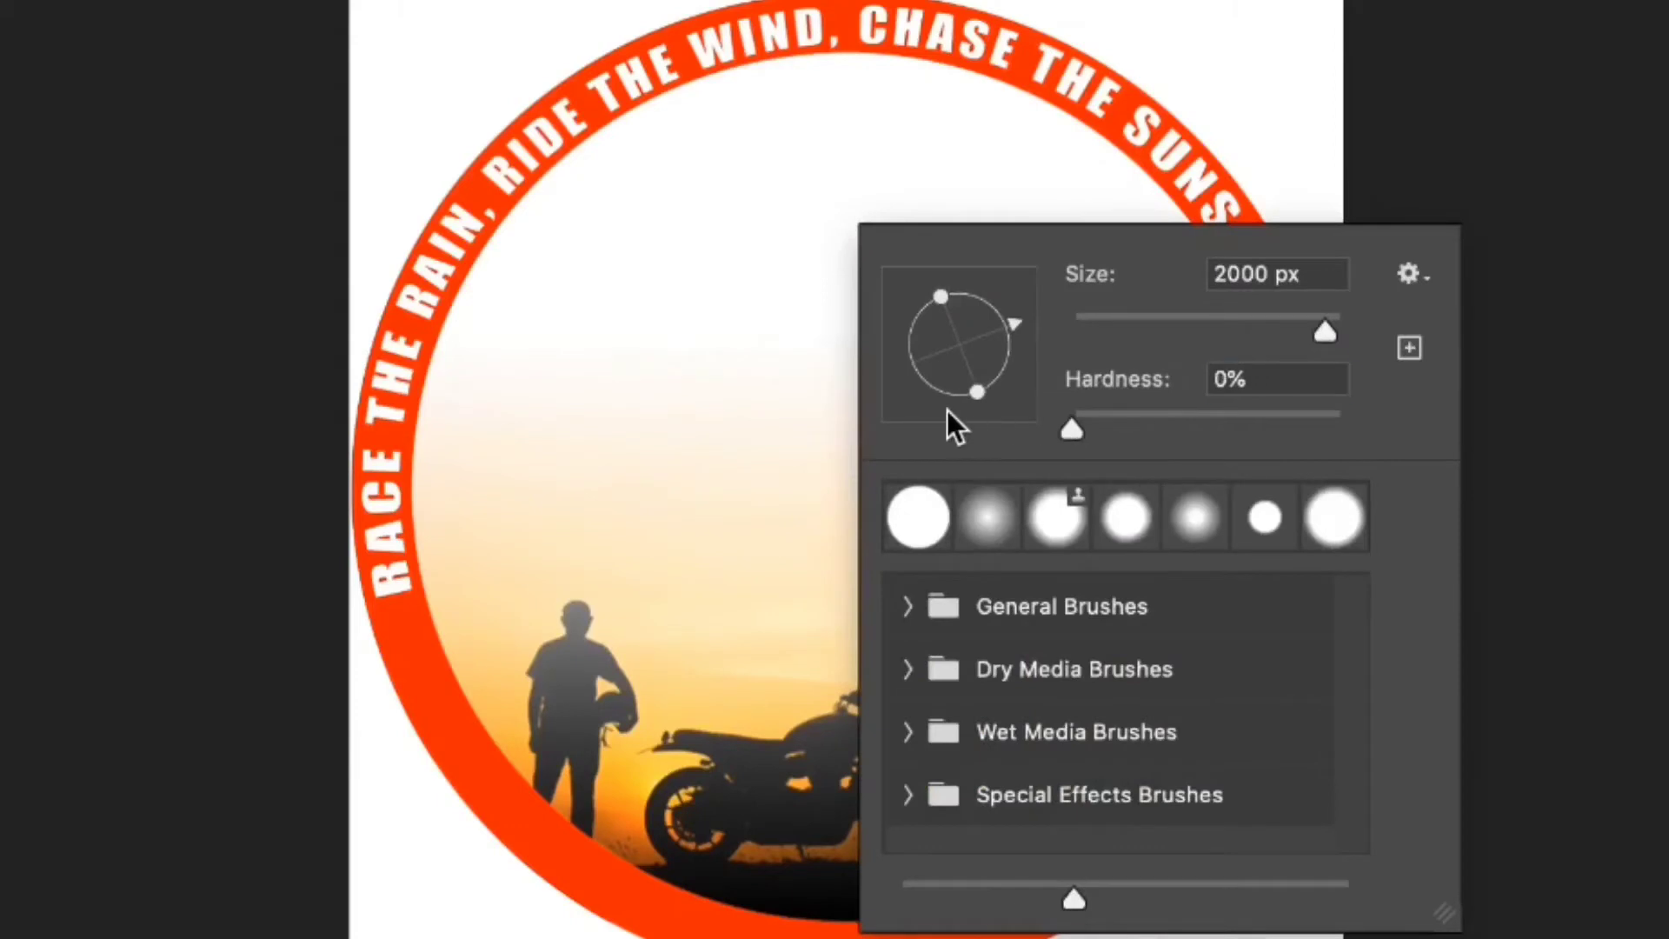
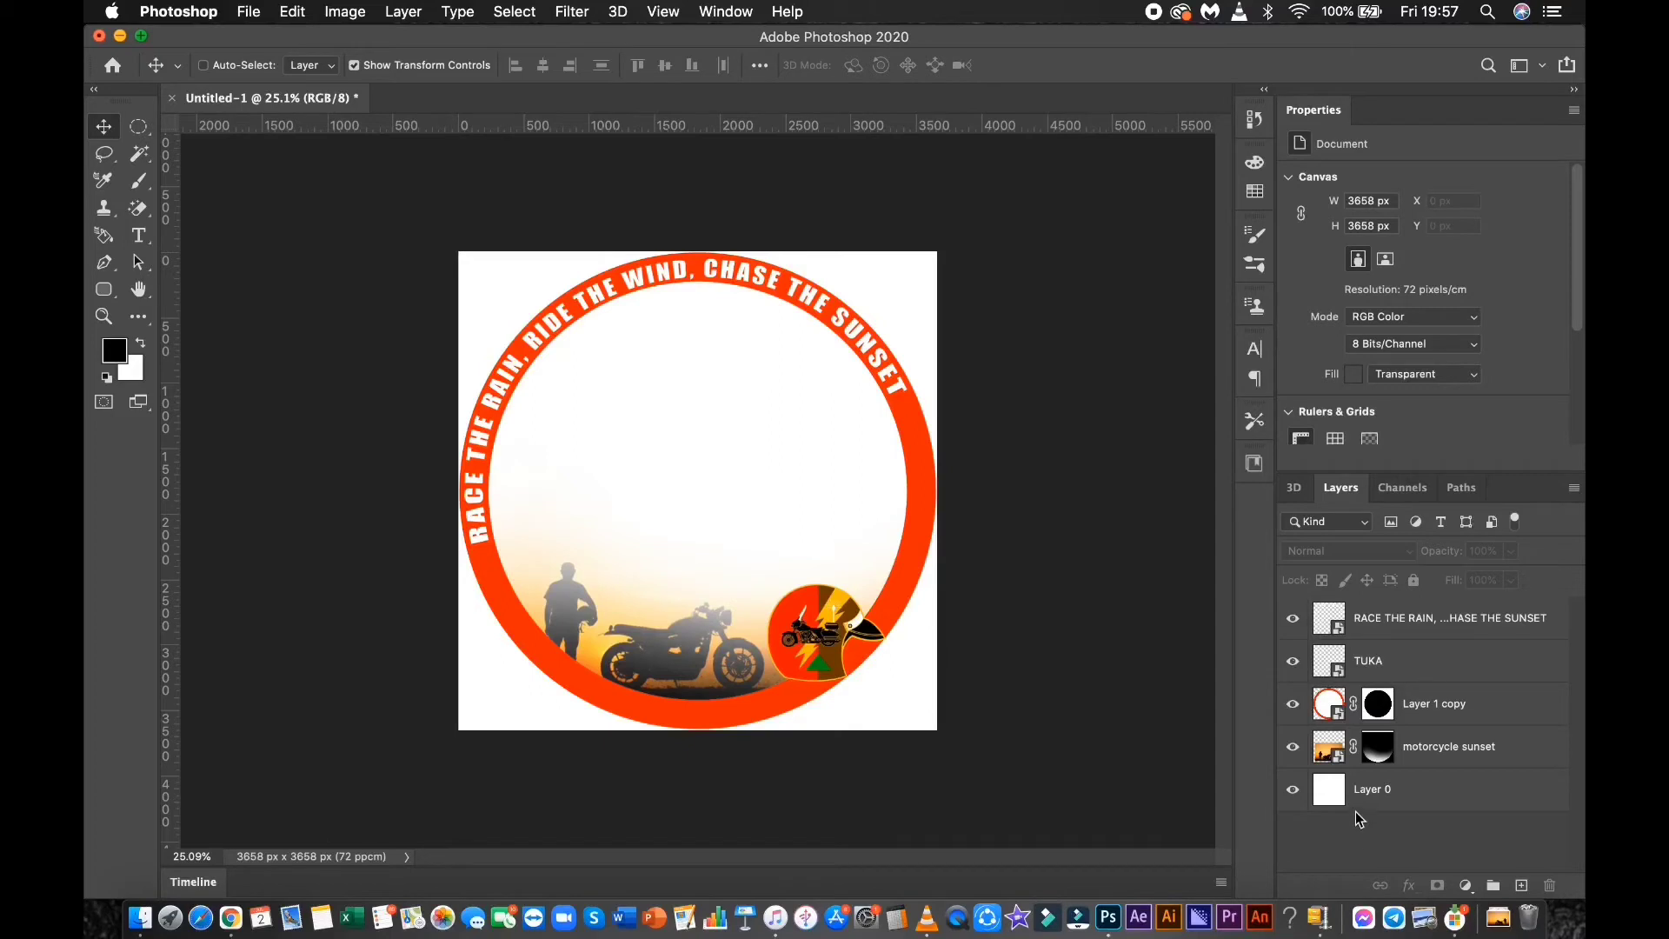
left_click(1379, 706)
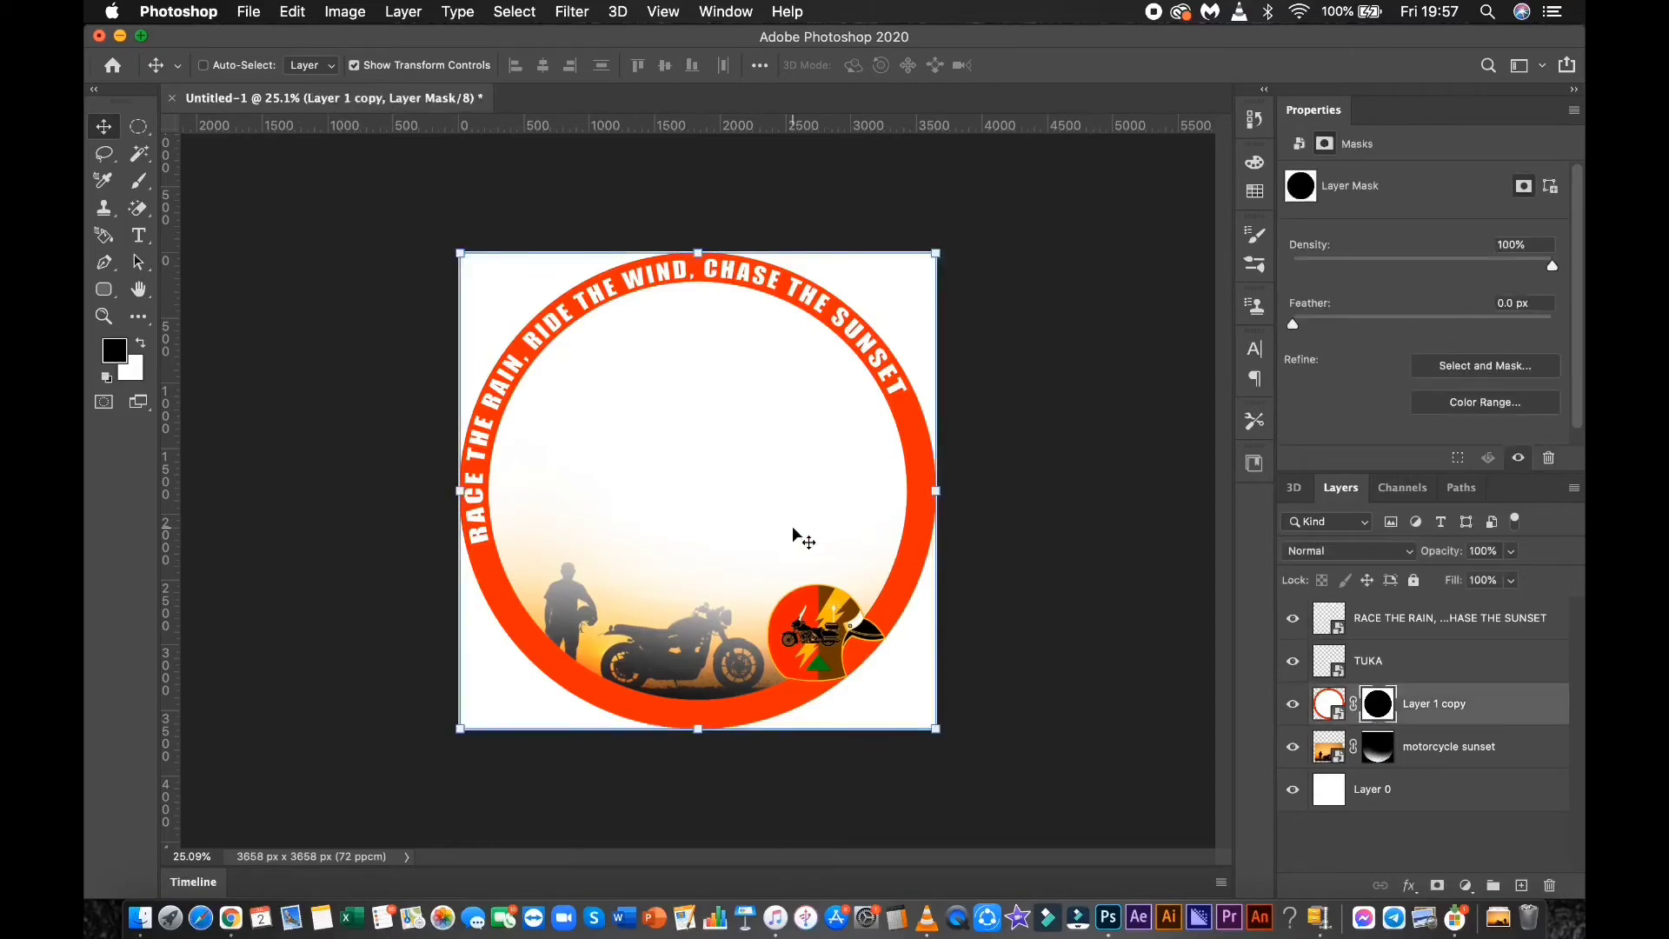
key("b")
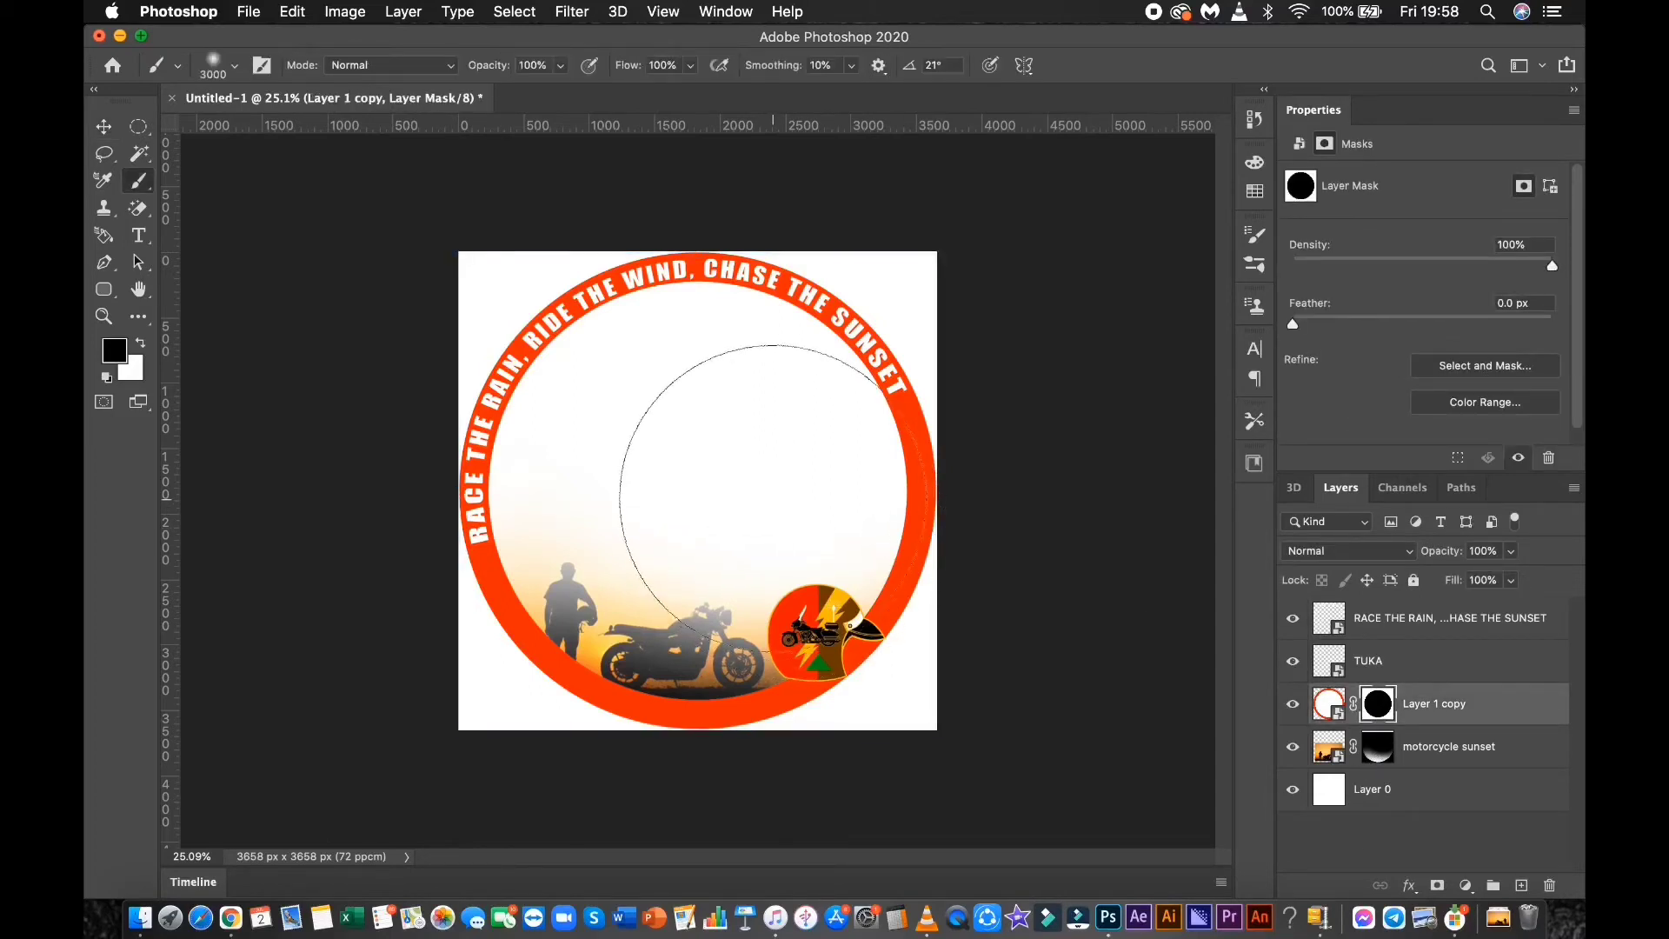
left_click(1377, 753)
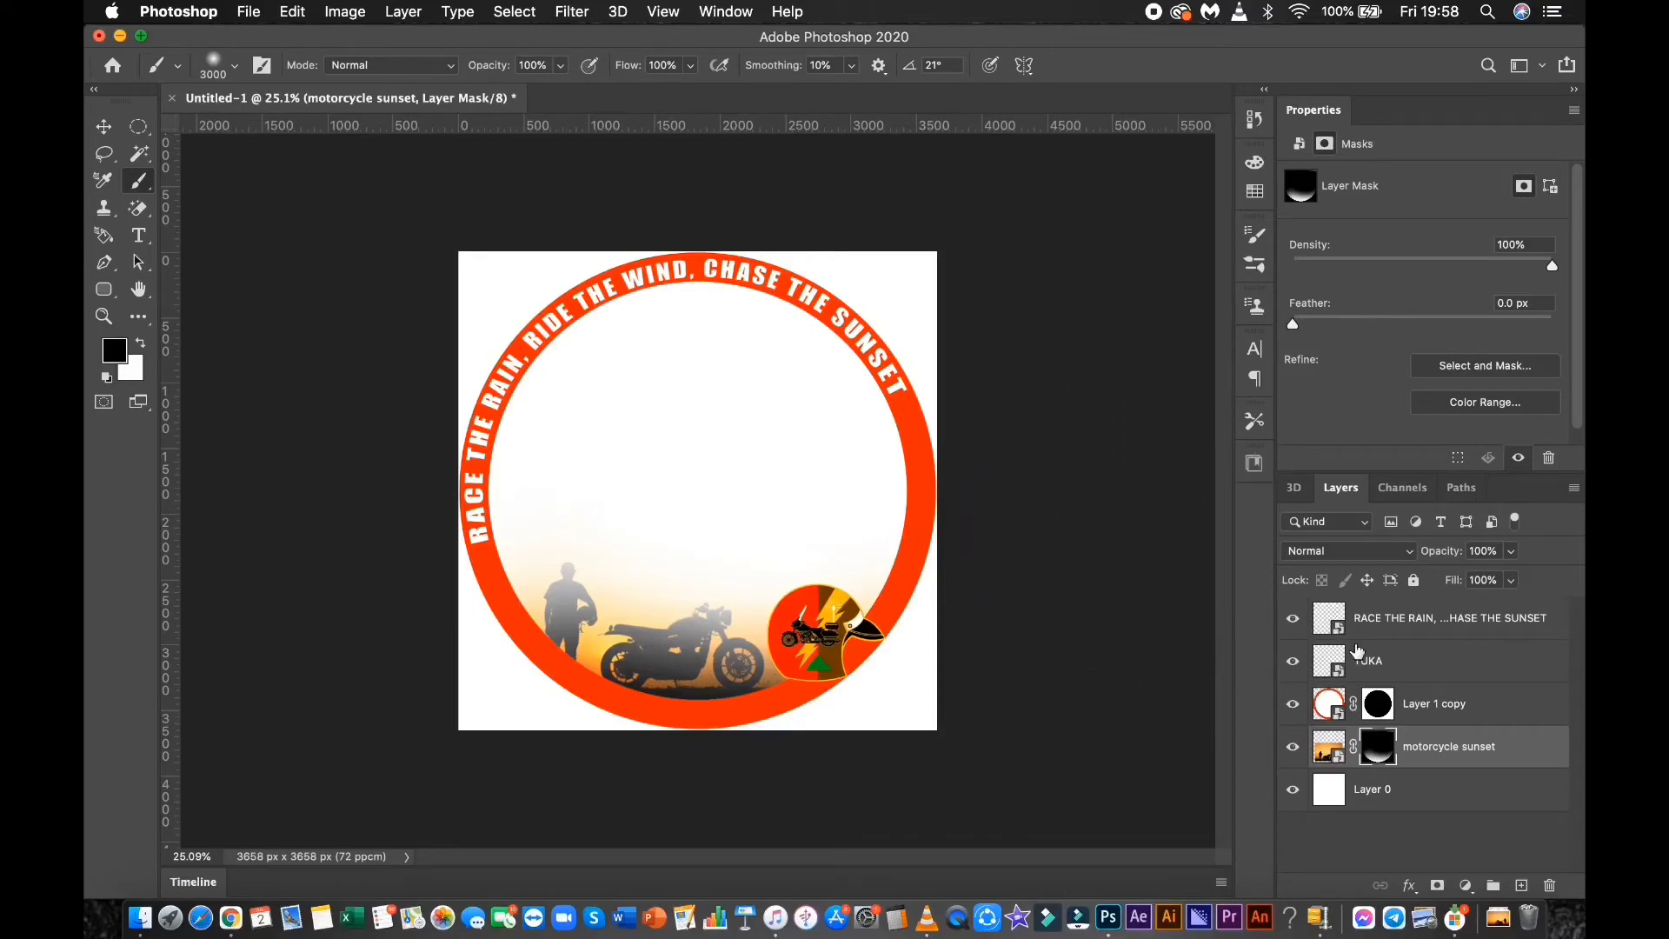
Rotate the curved slogan about 28 degrees clockwise and reposition it along the ring's upper-right arc.
left_click(1428, 627)
key("v")
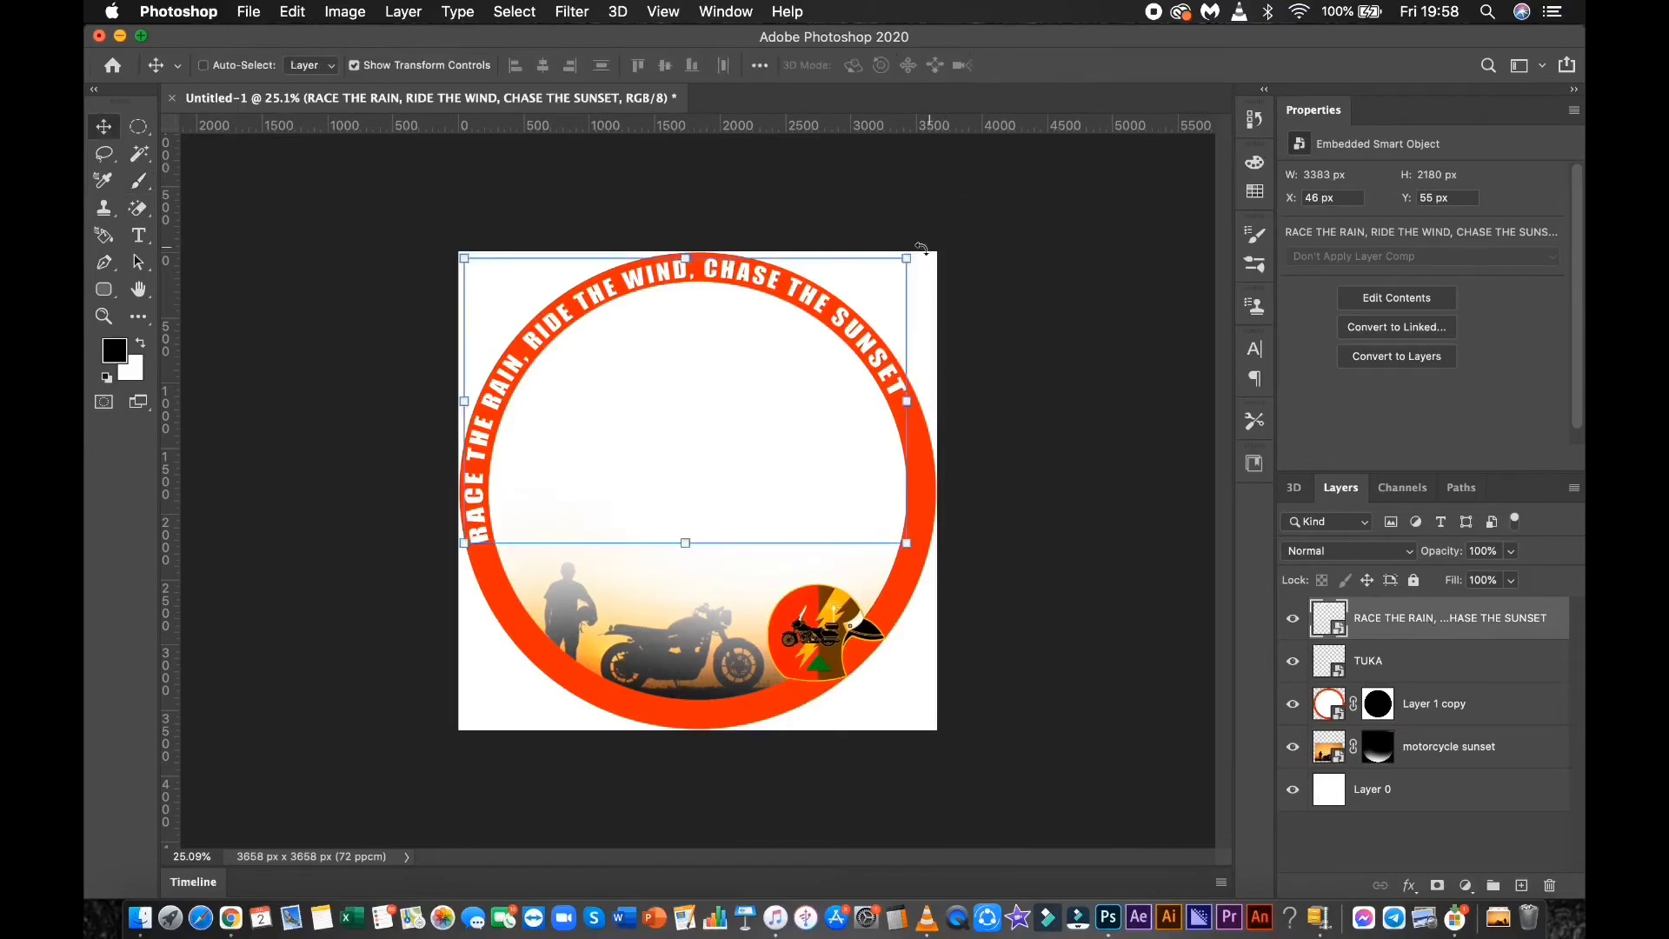
left_click_drag(904, 276, 687, 372)
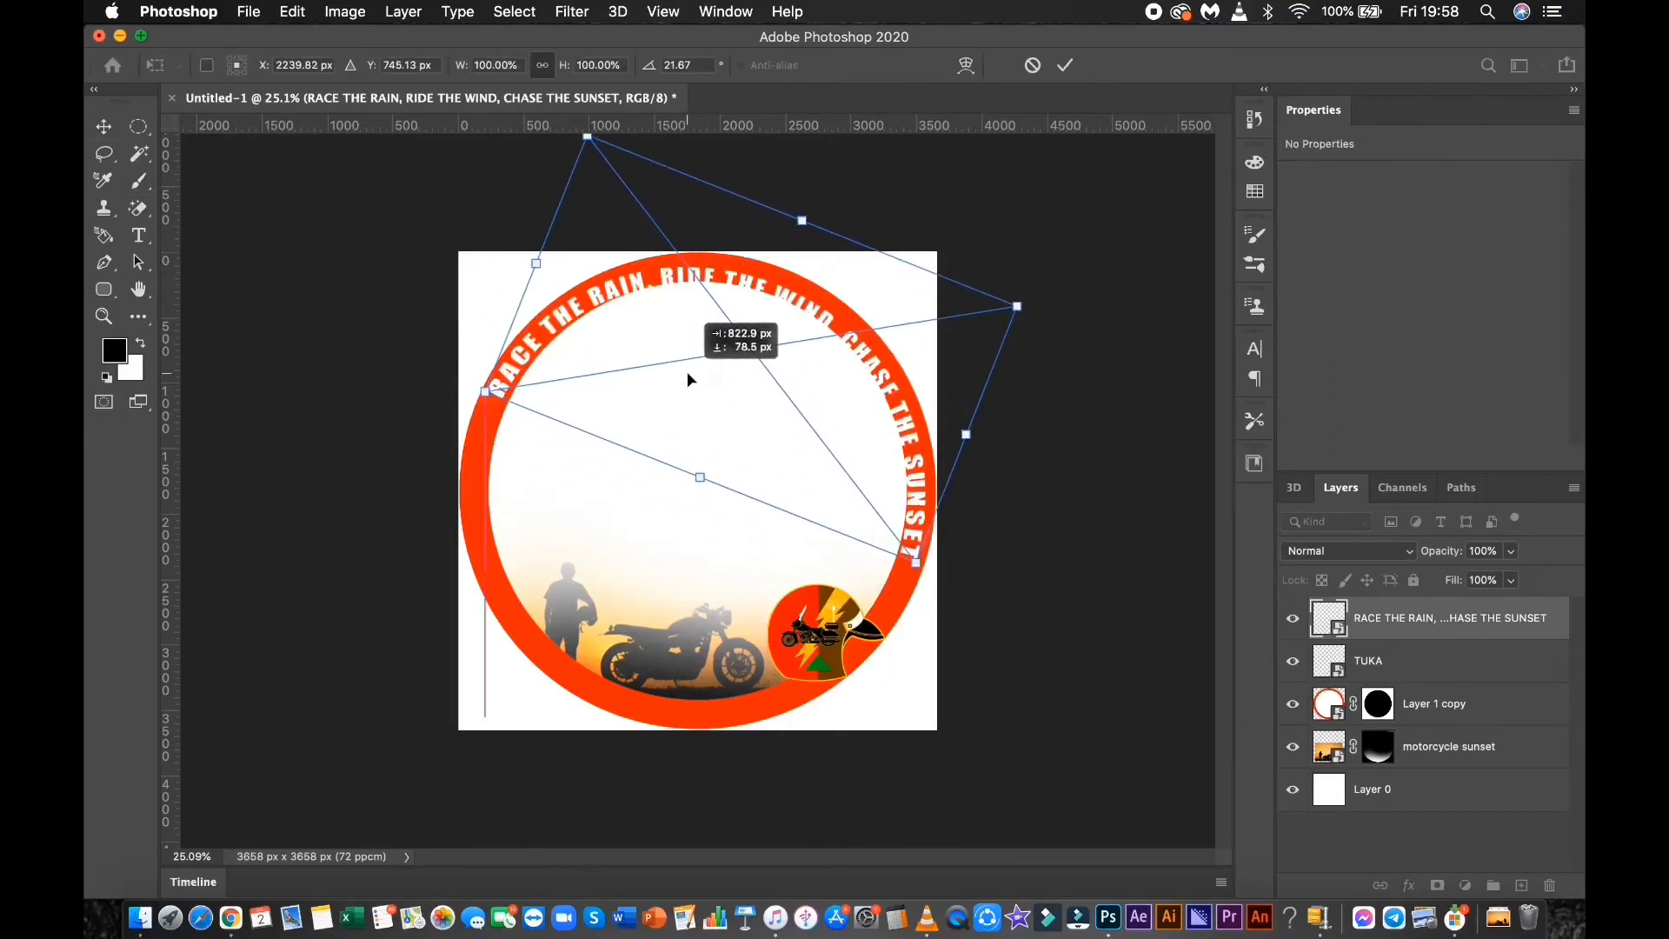
left_click_drag(992, 269, 1053, 334)
left_click_drag(732, 417, 746, 415)
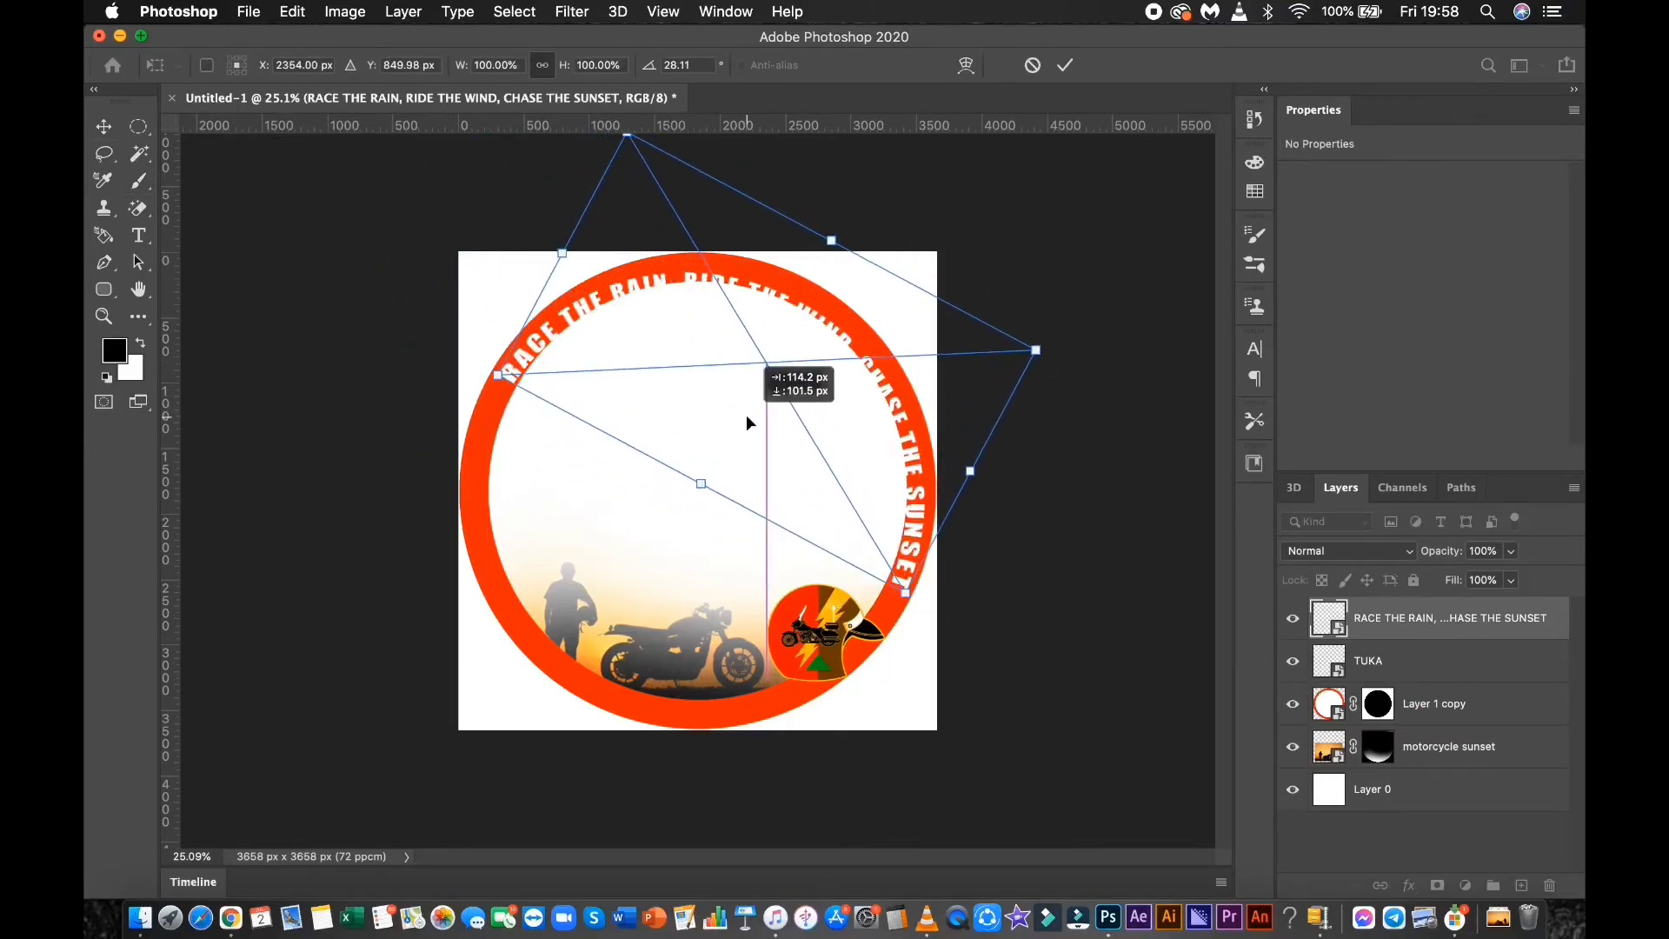
key("Return")
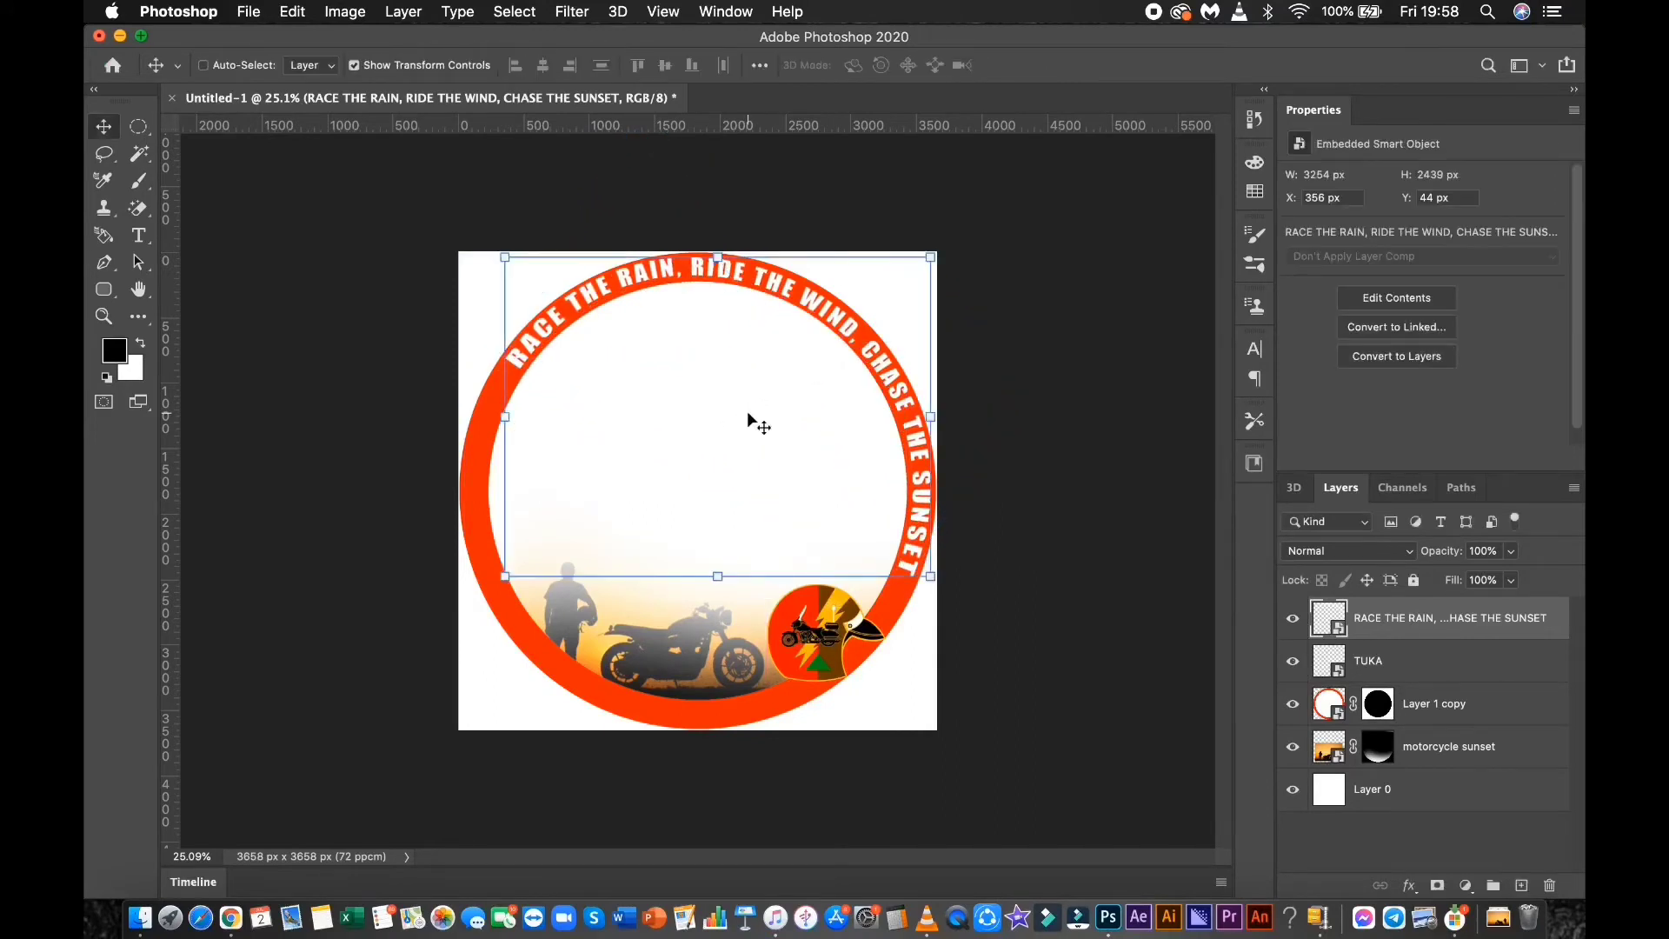
Add the text CRUISERS inside the ring and move it to the middle of the badge.
left_click(659, 504)
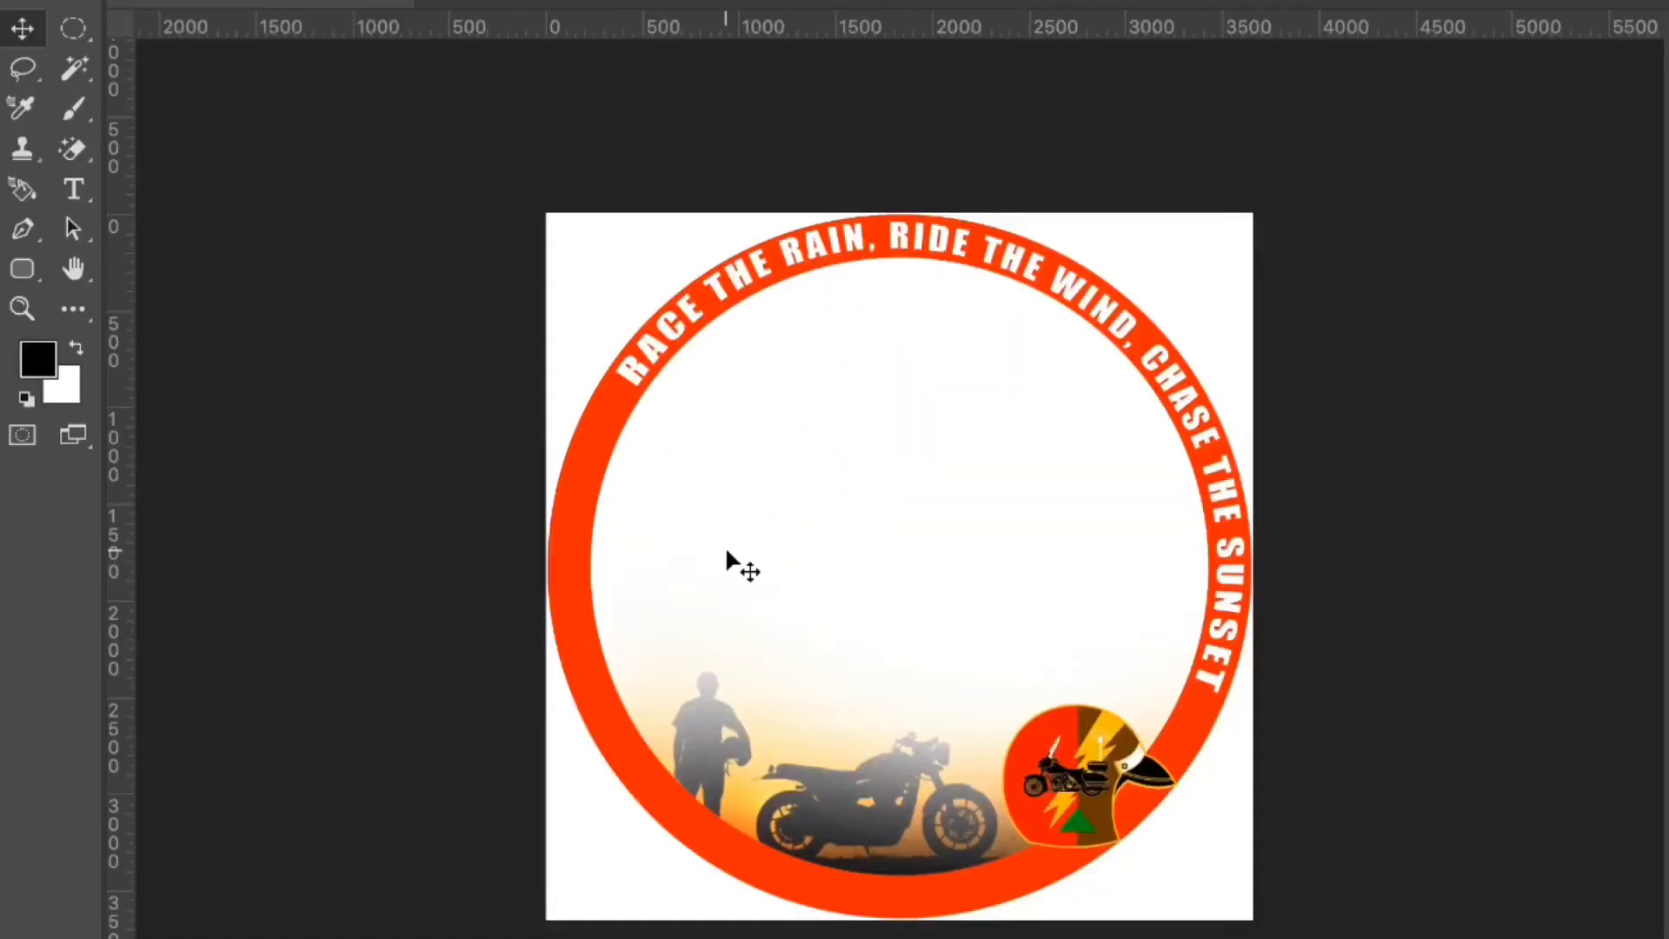
key("t")
left_click(966, 492)
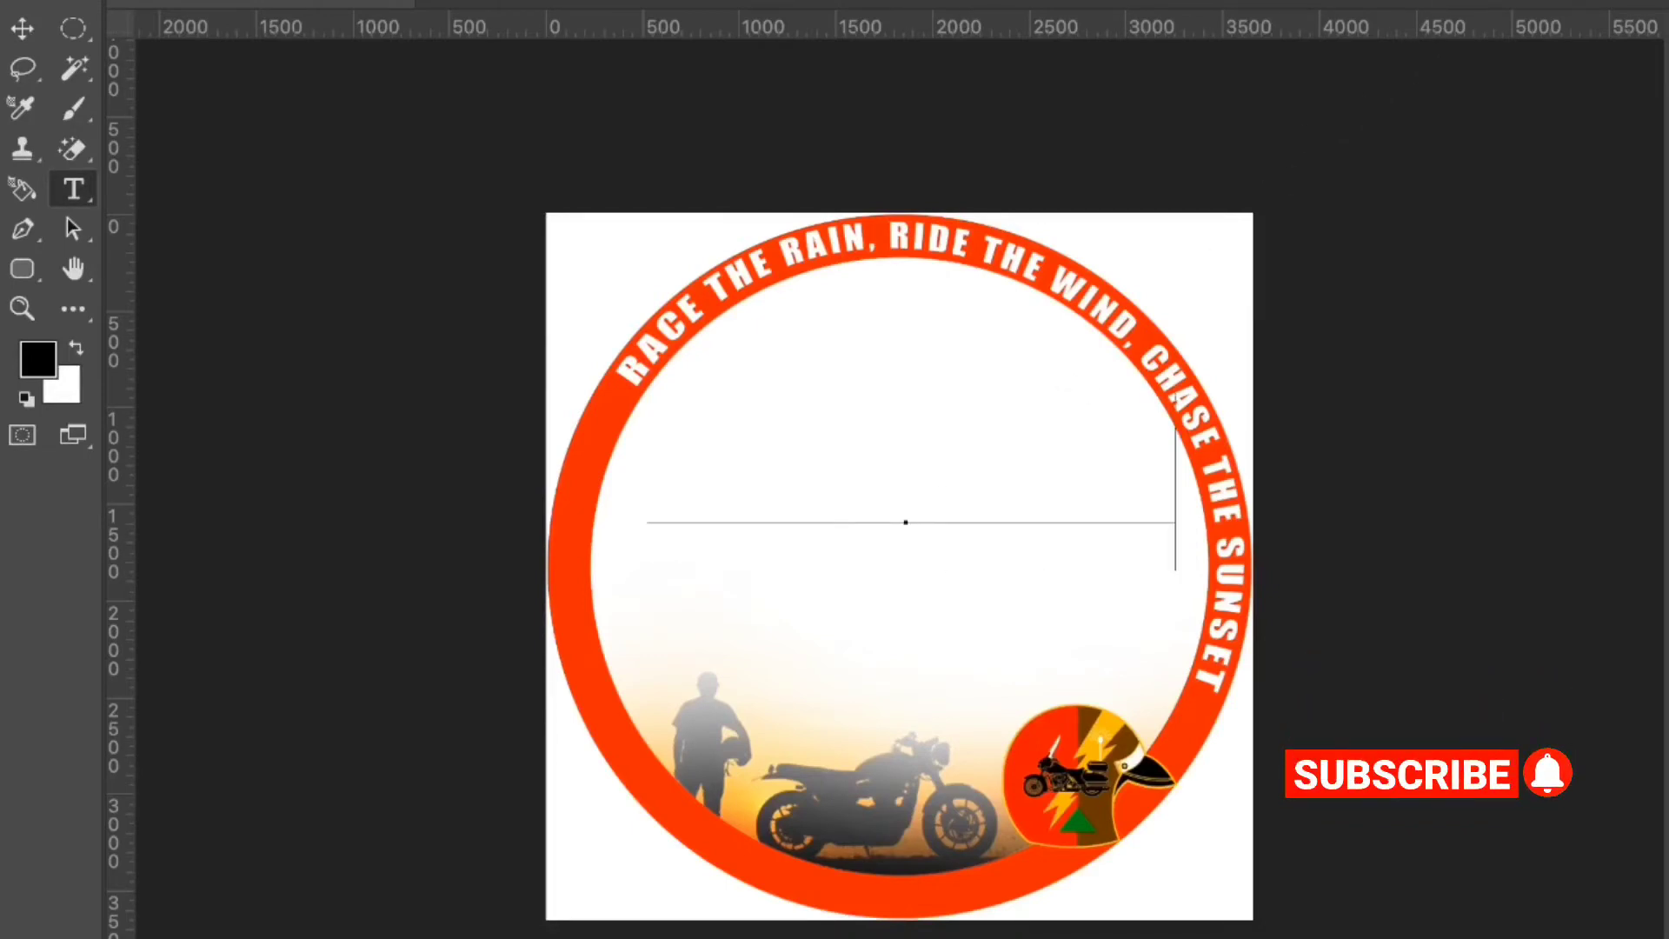
key("Escape")
key("ctrl+v")
key("v")
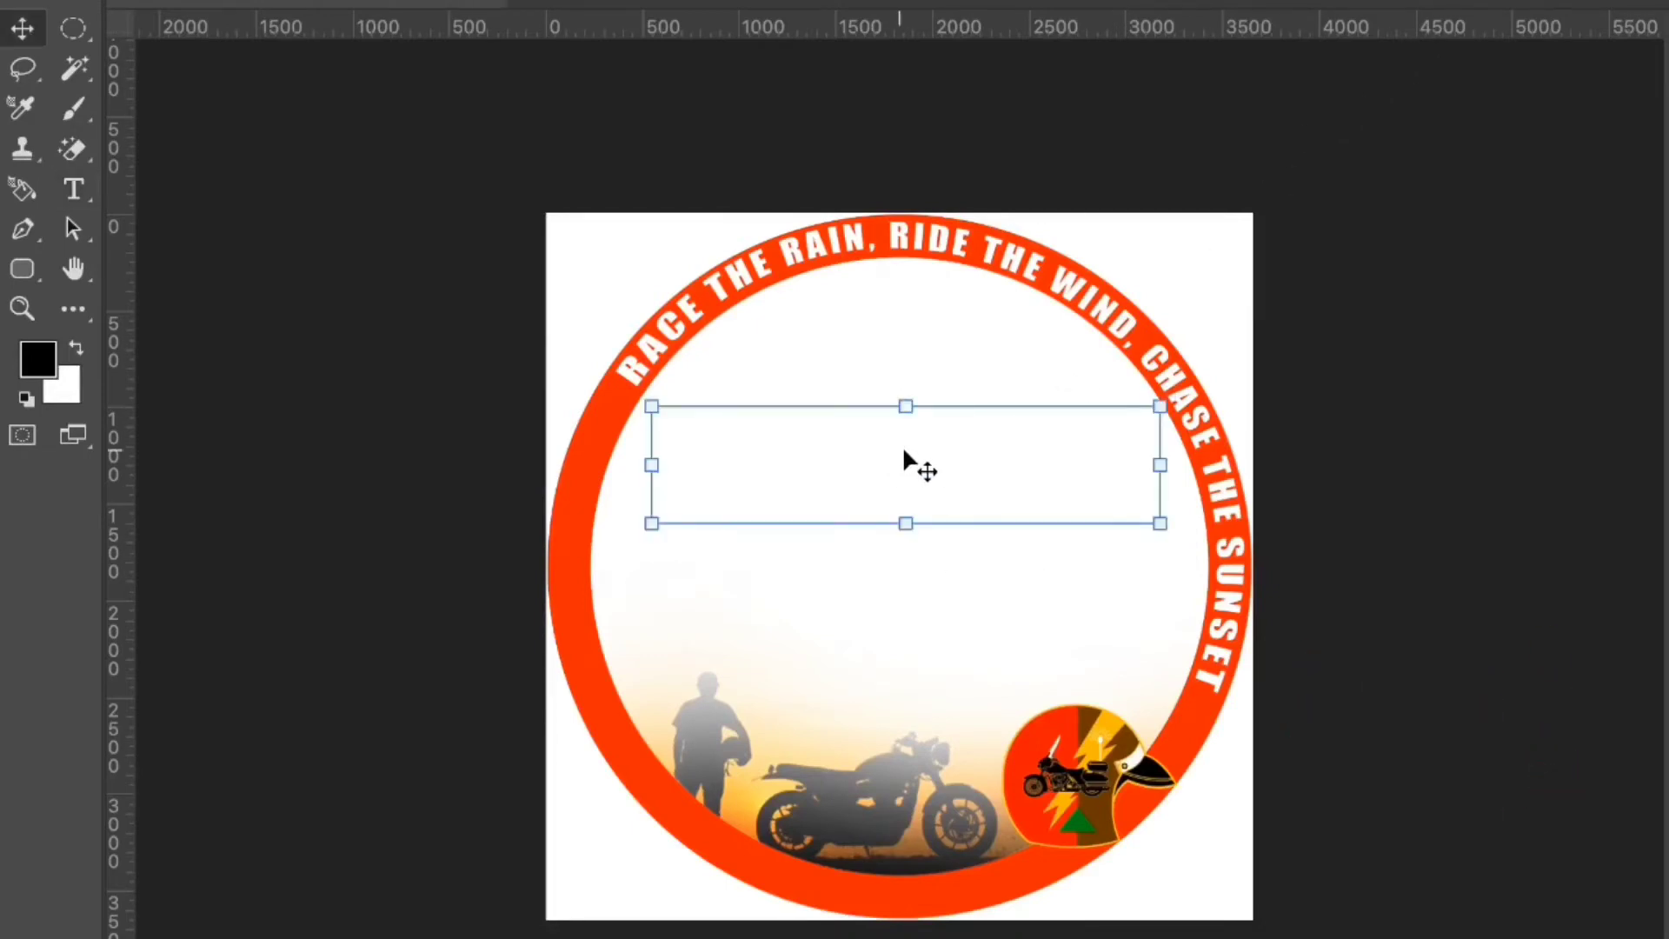
left_click_drag(913, 461, 900, 557)
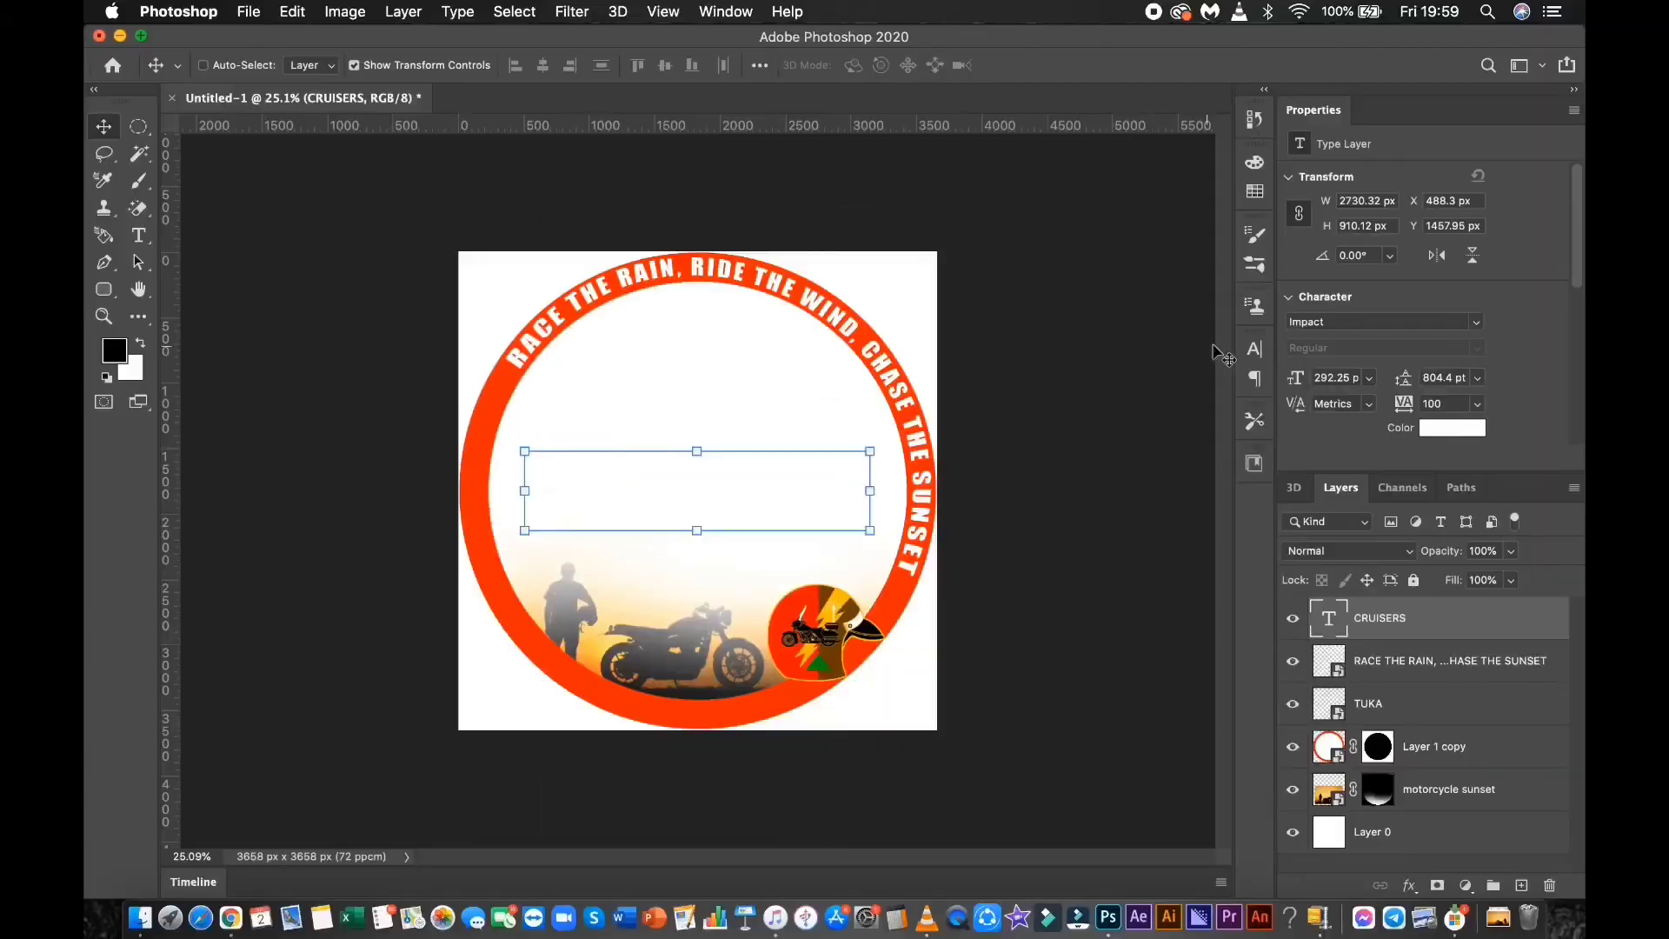
Isolate the CRUISERS layer, change its font to PROGRESS PERSONAL USE, and show the other layers again.
left_click(1293, 619, "alt")
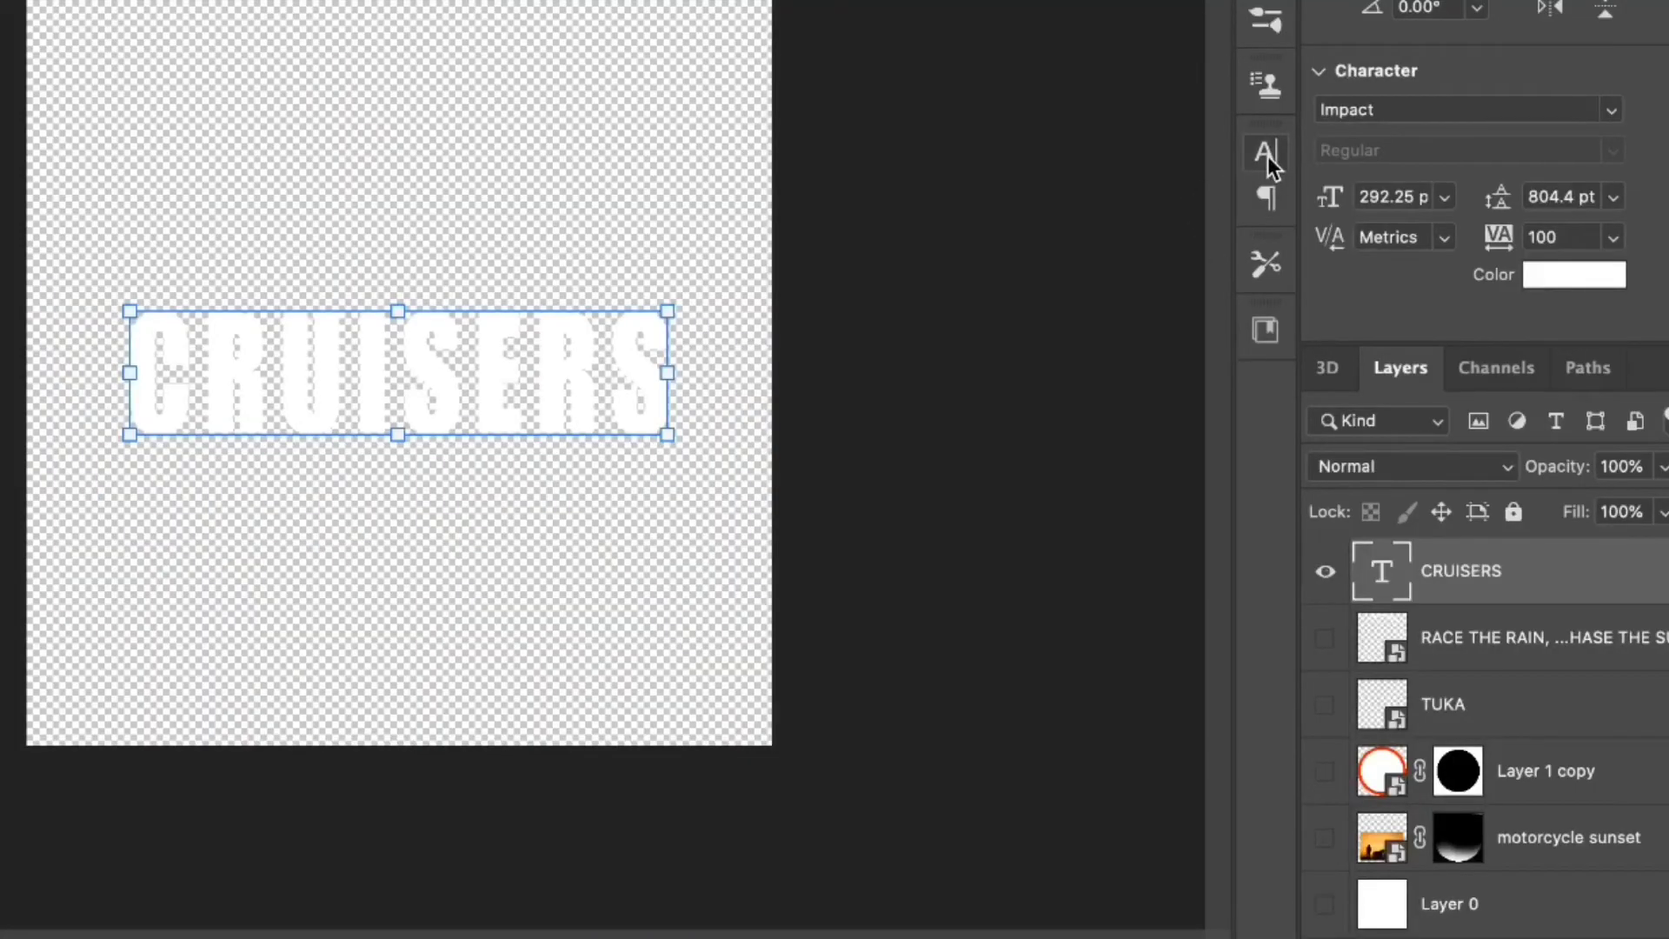
left_click(1266, 154)
left_click(1066, 200)
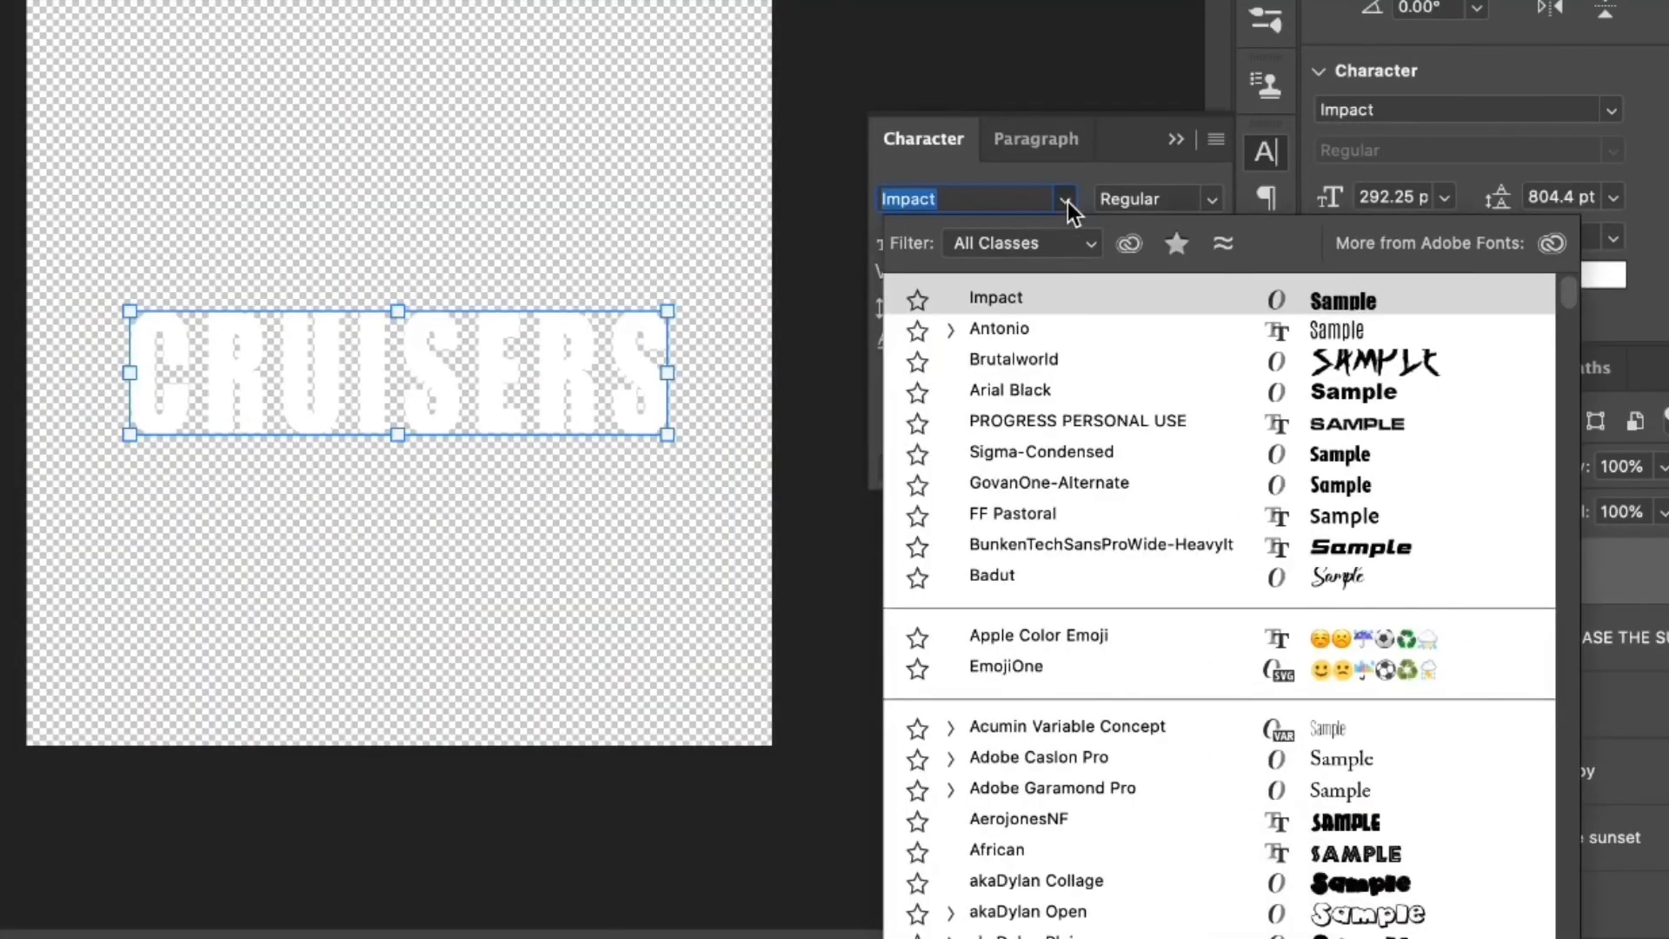
left_click(995, 422)
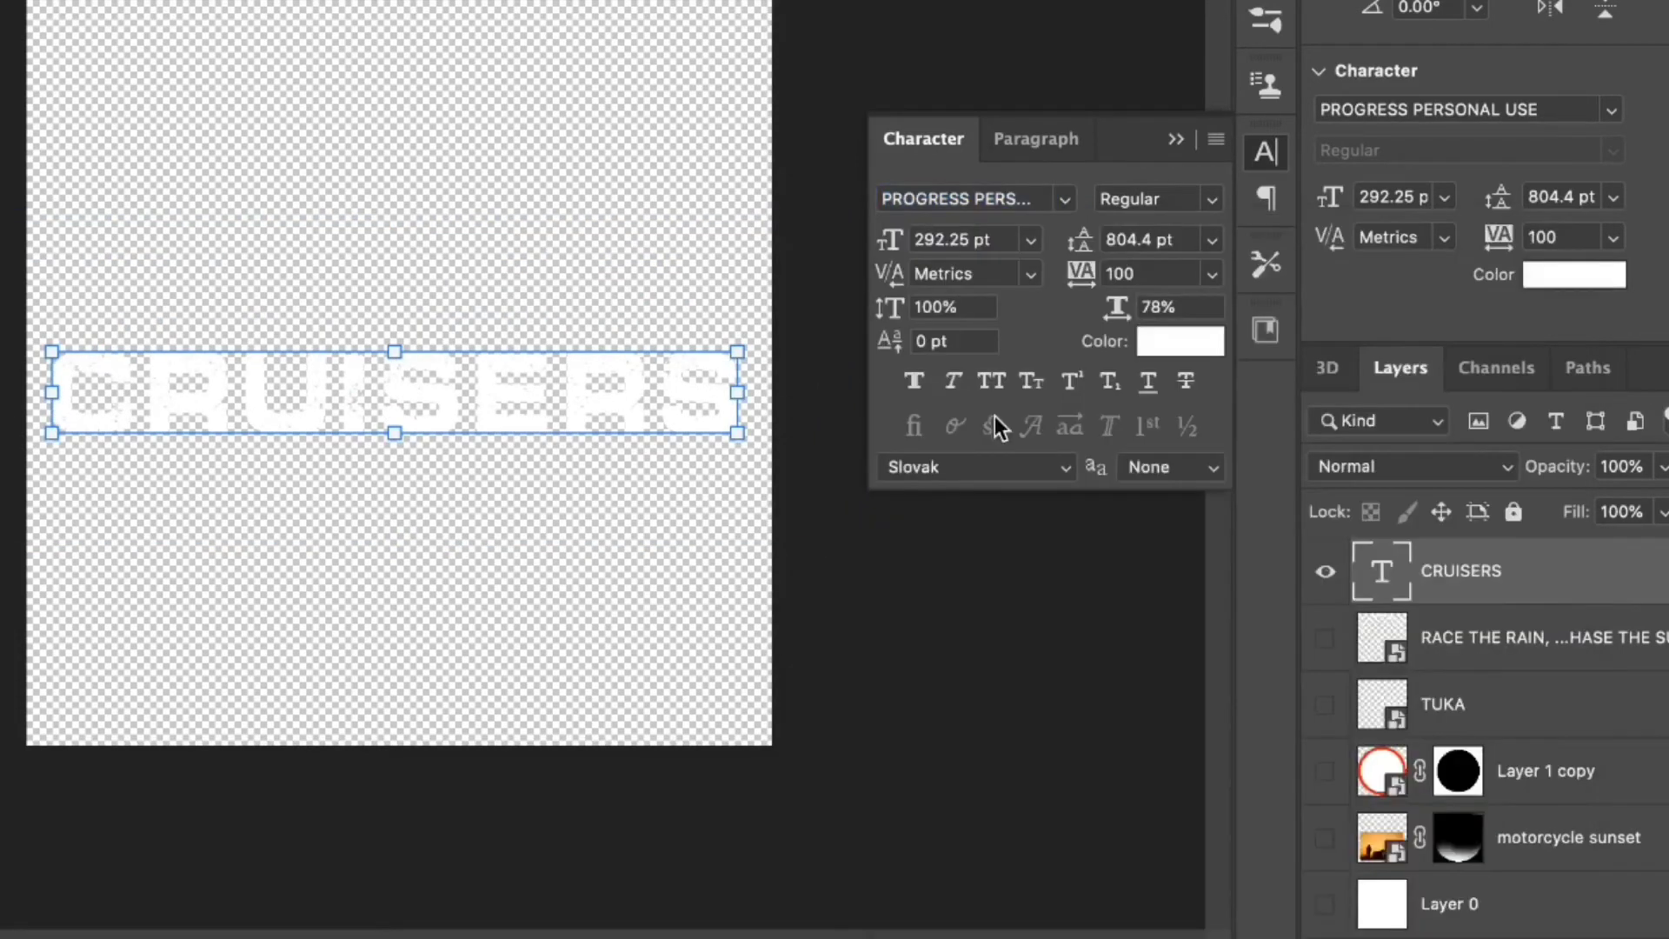
left_click(1174, 141)
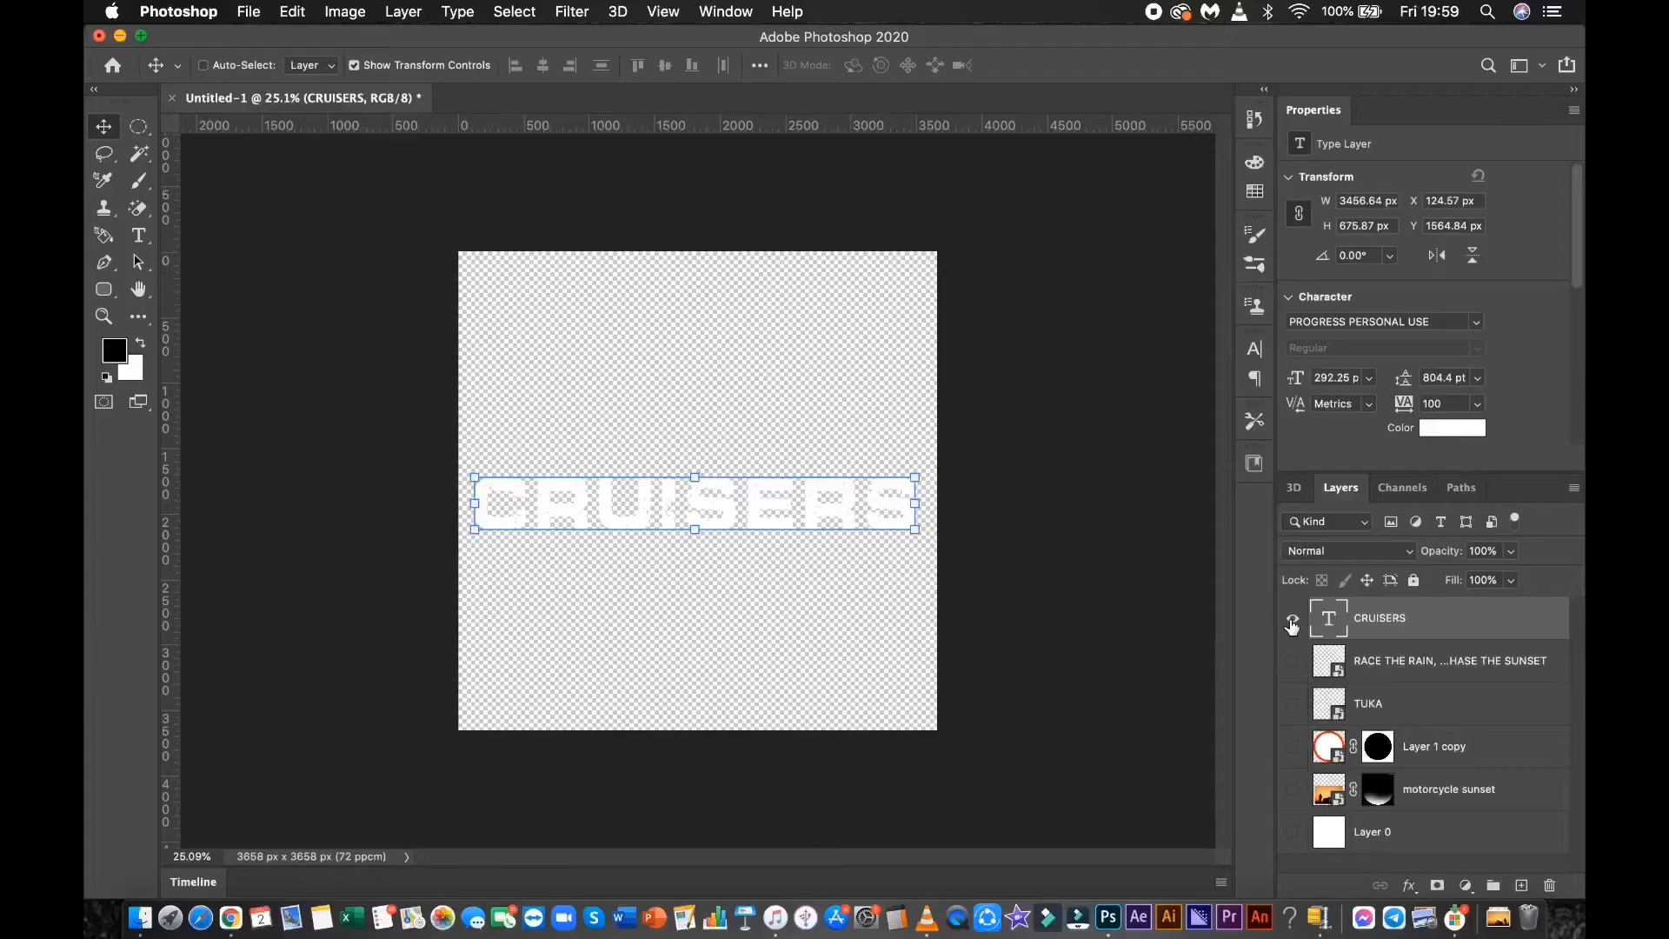
left_click(1294, 621, "alt")
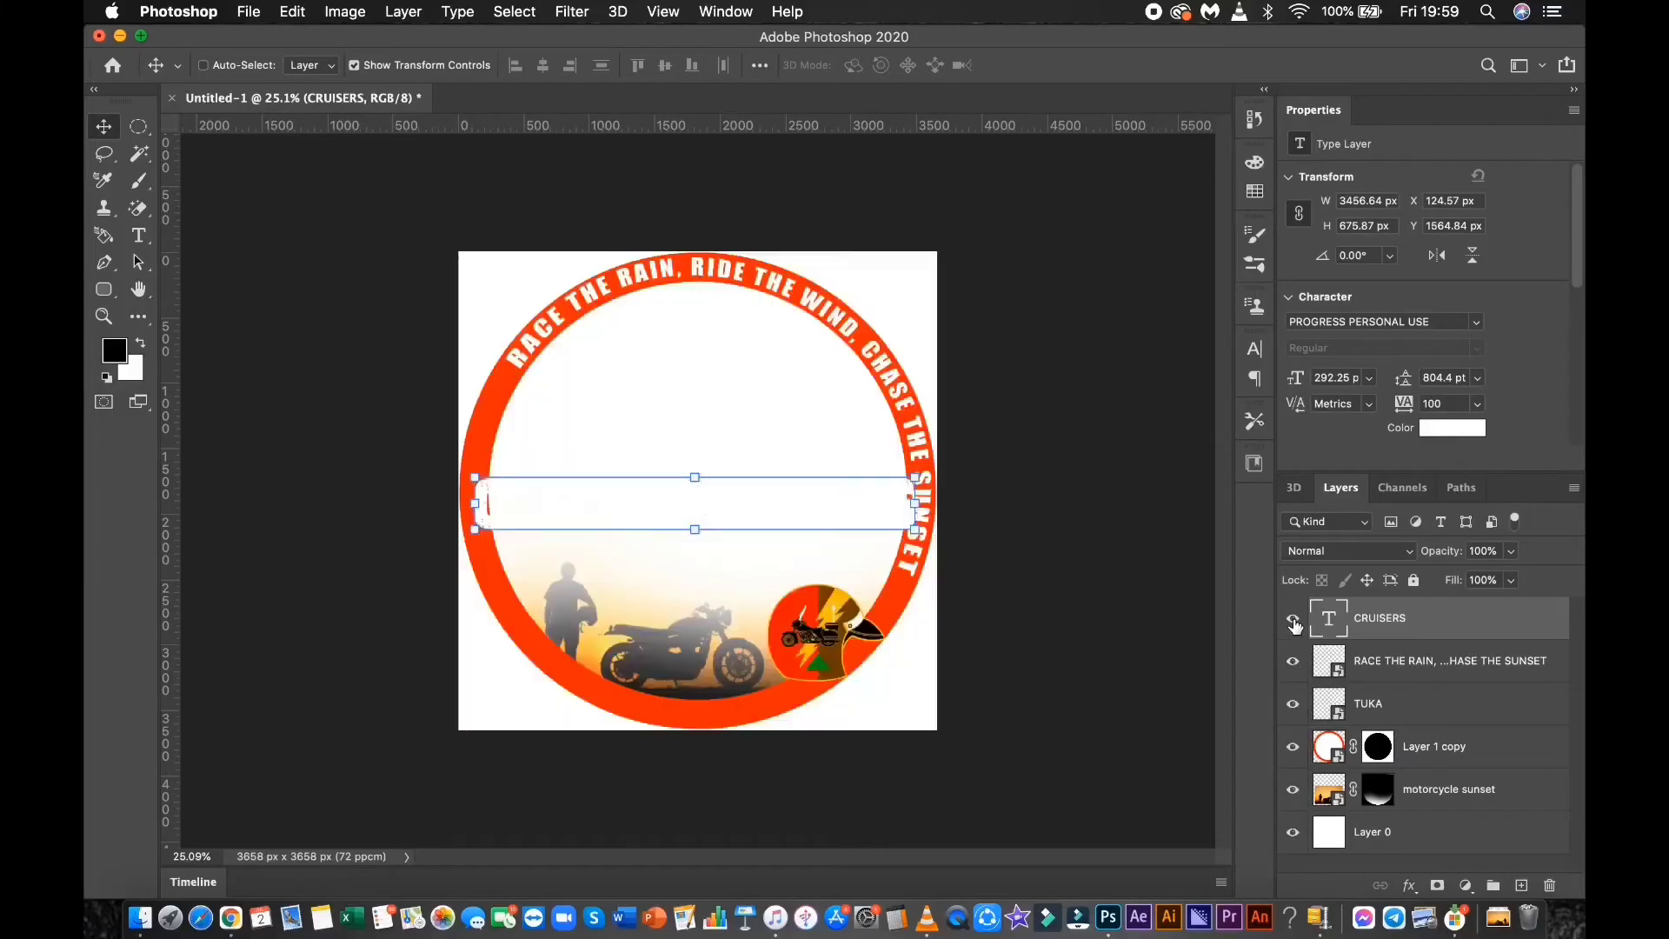
Set the CRUISERS text color to black (#000000).
left_click(1458, 437)
left_click_drag(1035, 492, 874, 643)
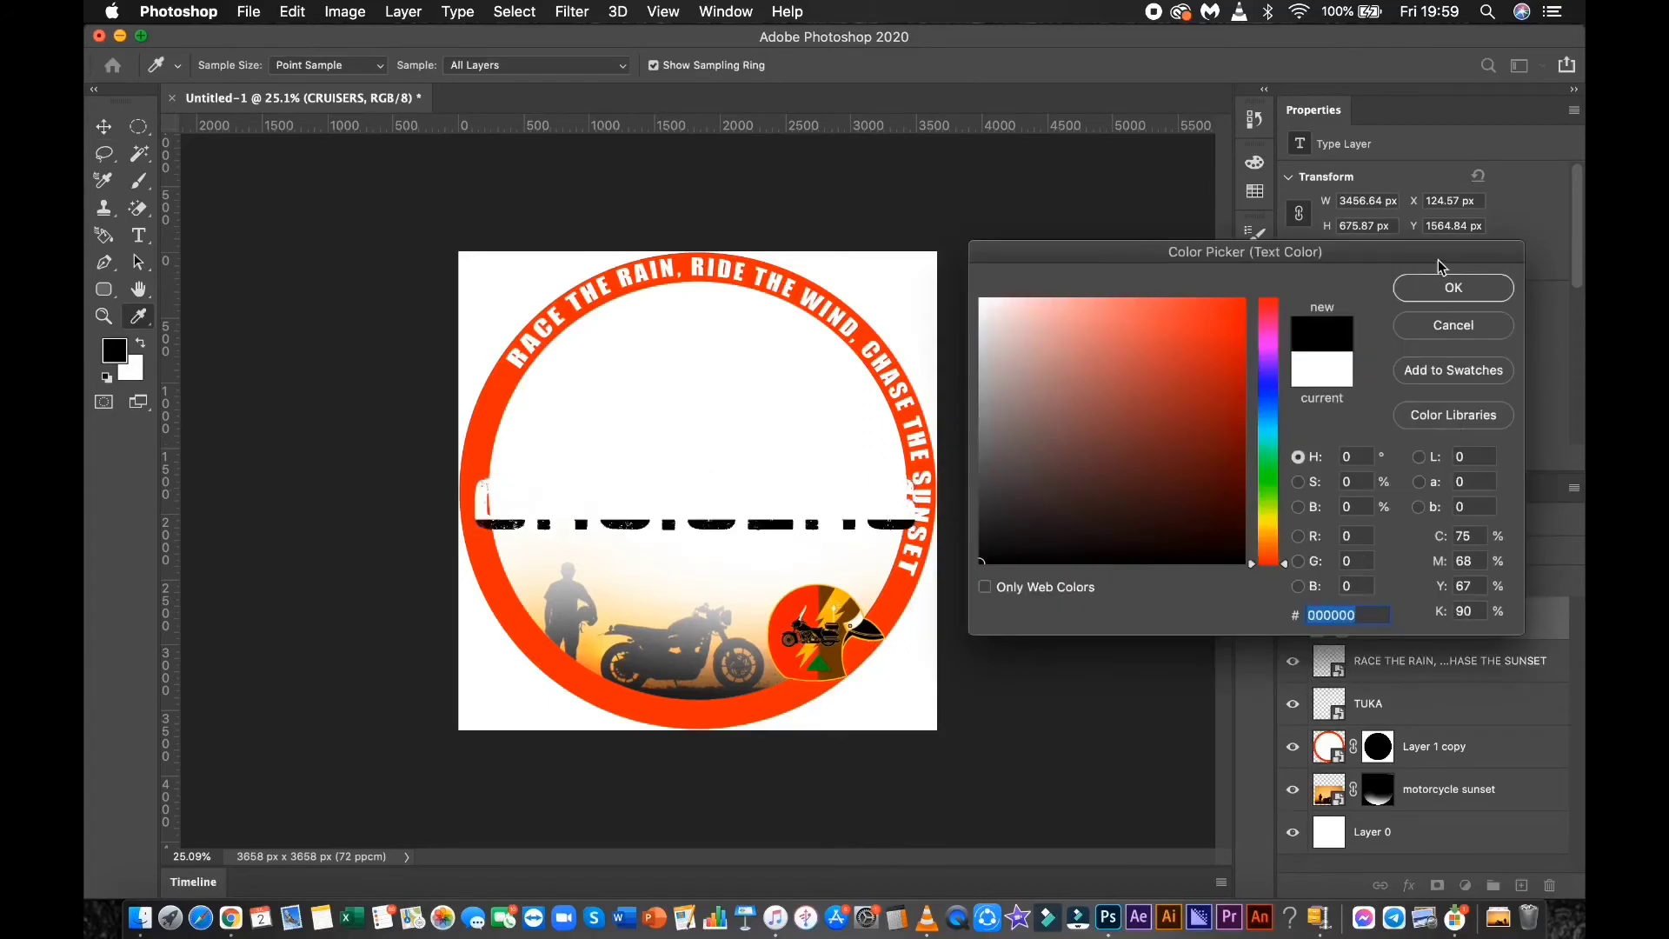
left_click(1450, 287)
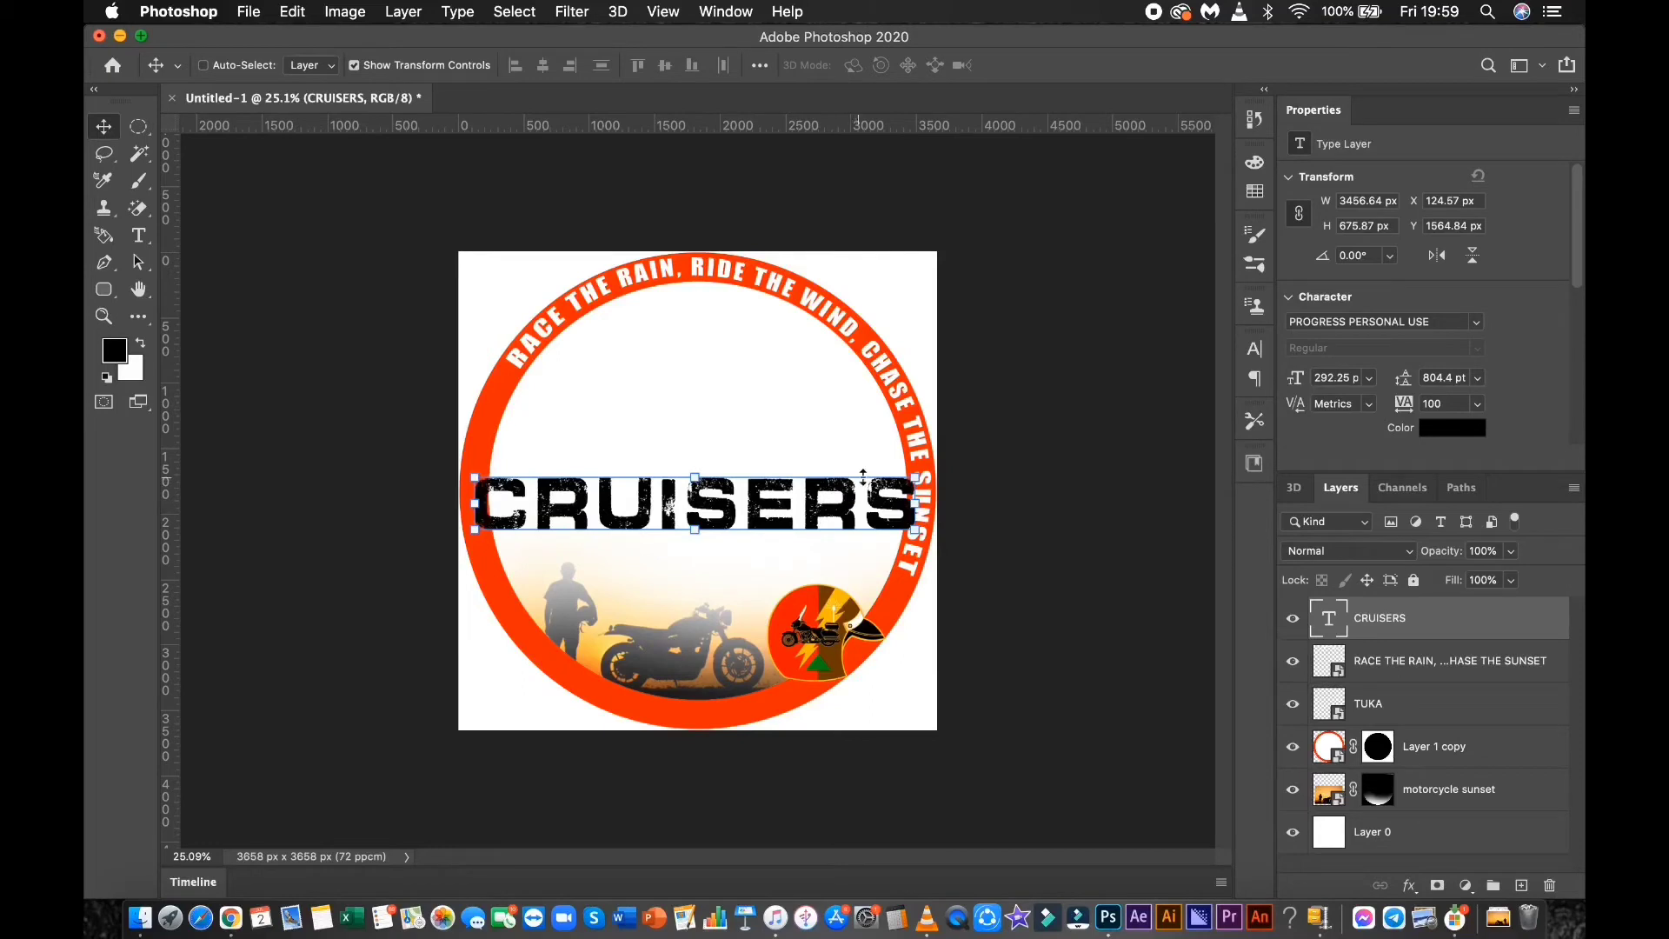
Center the CRUISERS text horizontally and scale it down to about 1303 by 255 px.
left_click(695, 477)
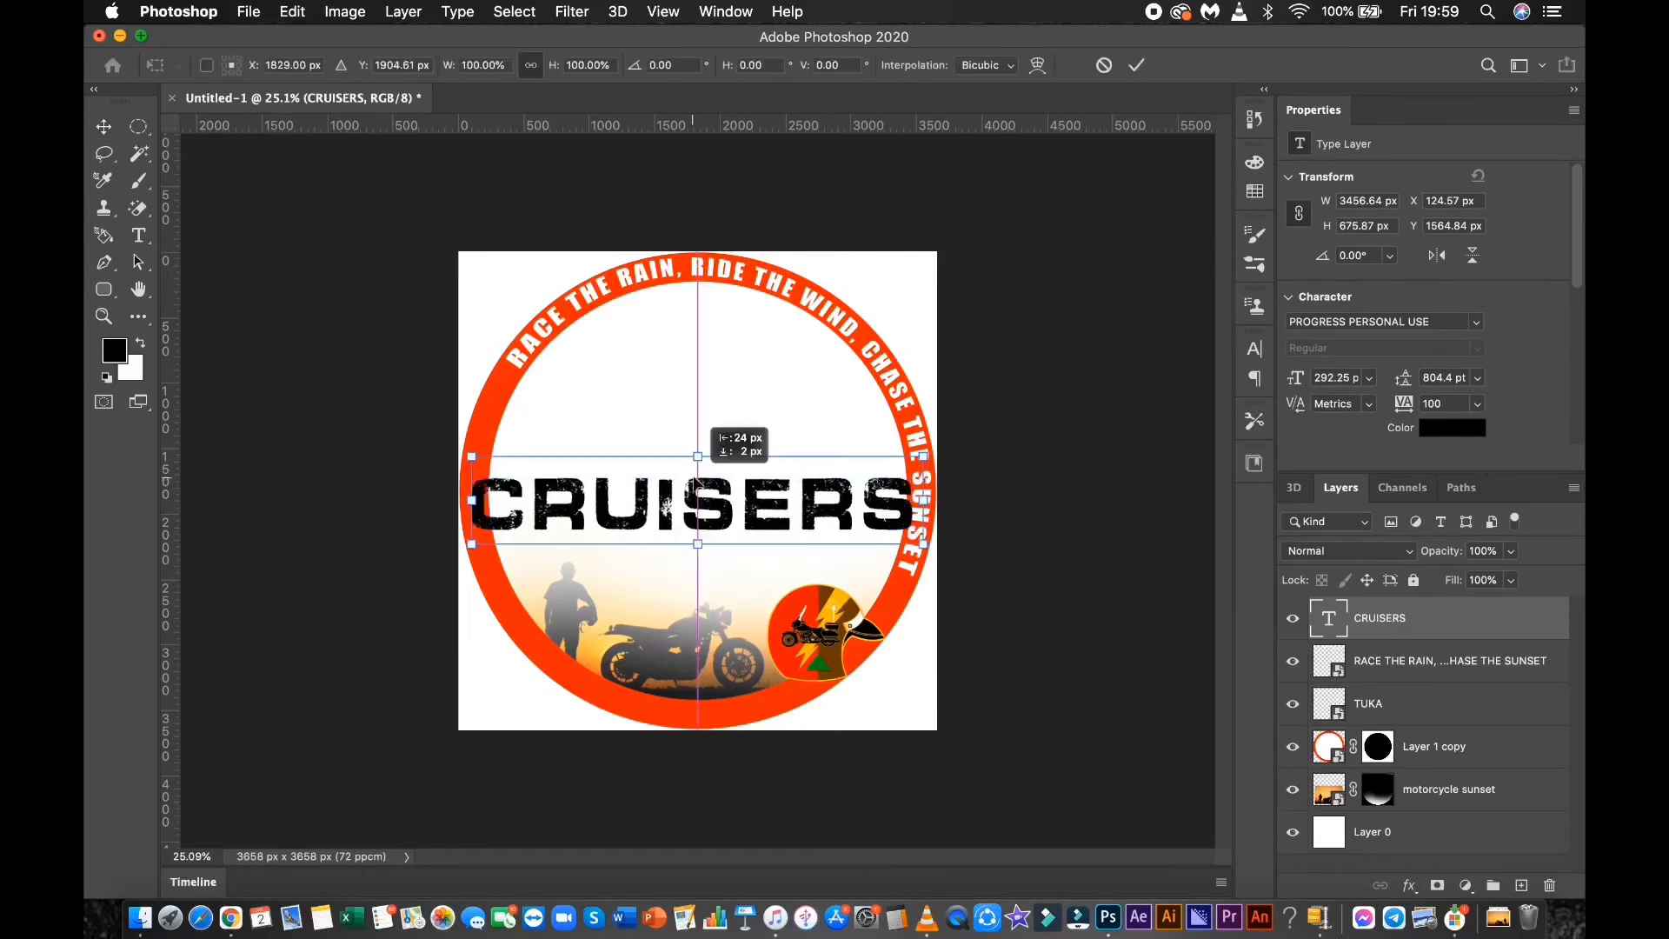
left_click_drag(699, 457, 700, 511)
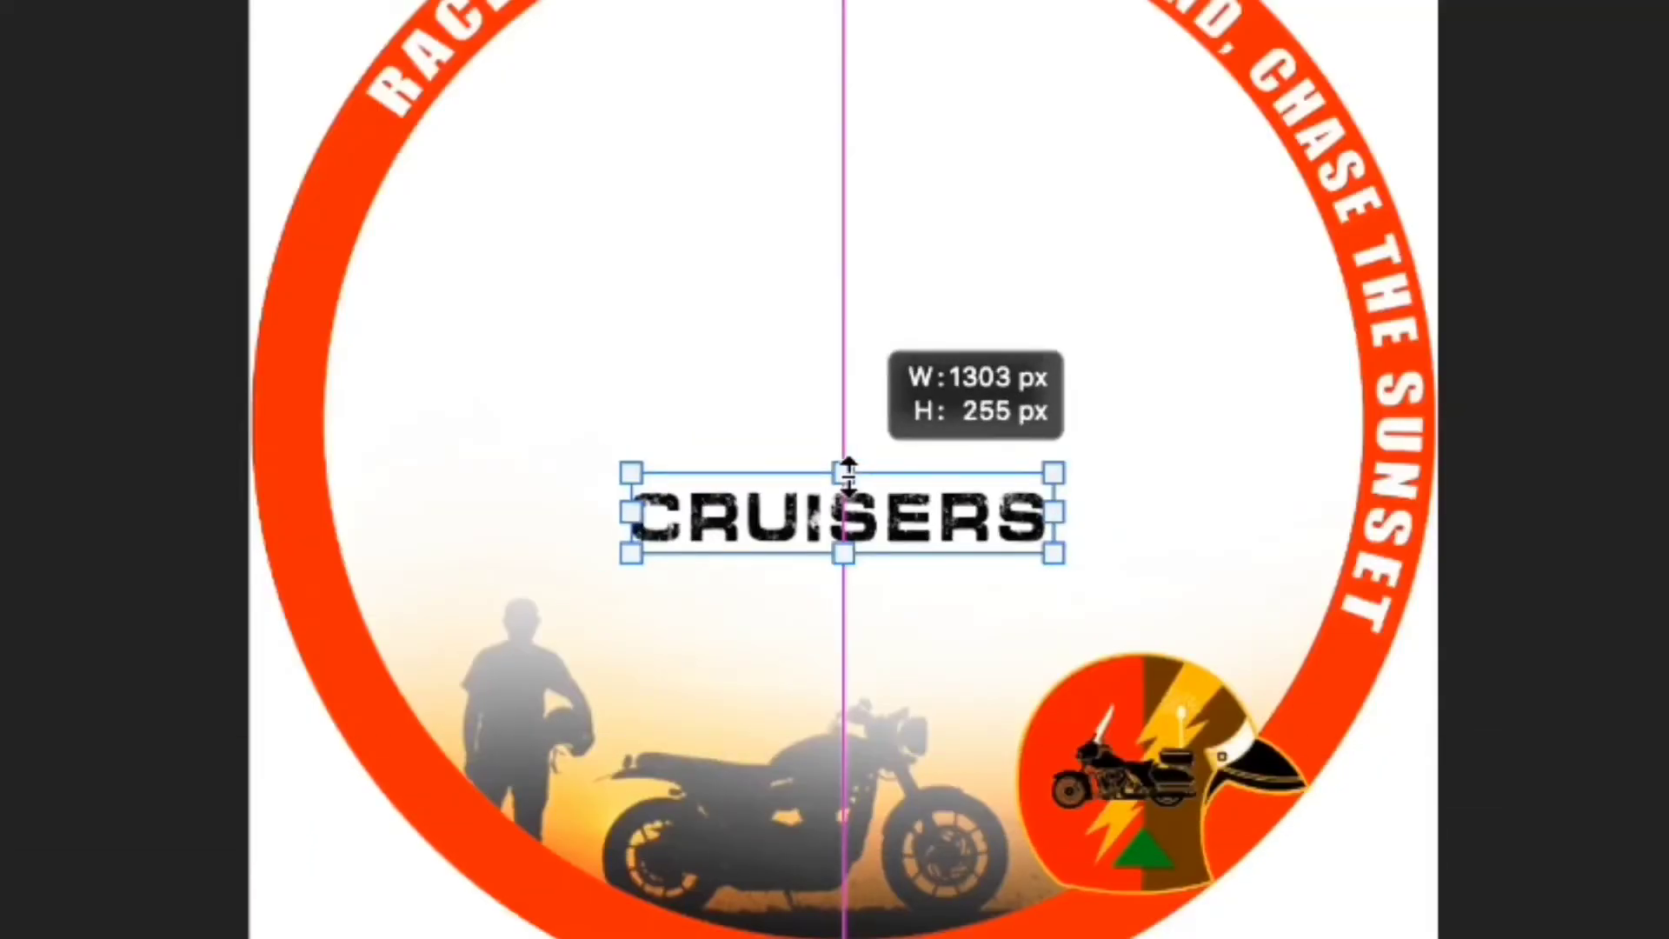
left_click_drag(849, 474, 848, 474)
key("Return")
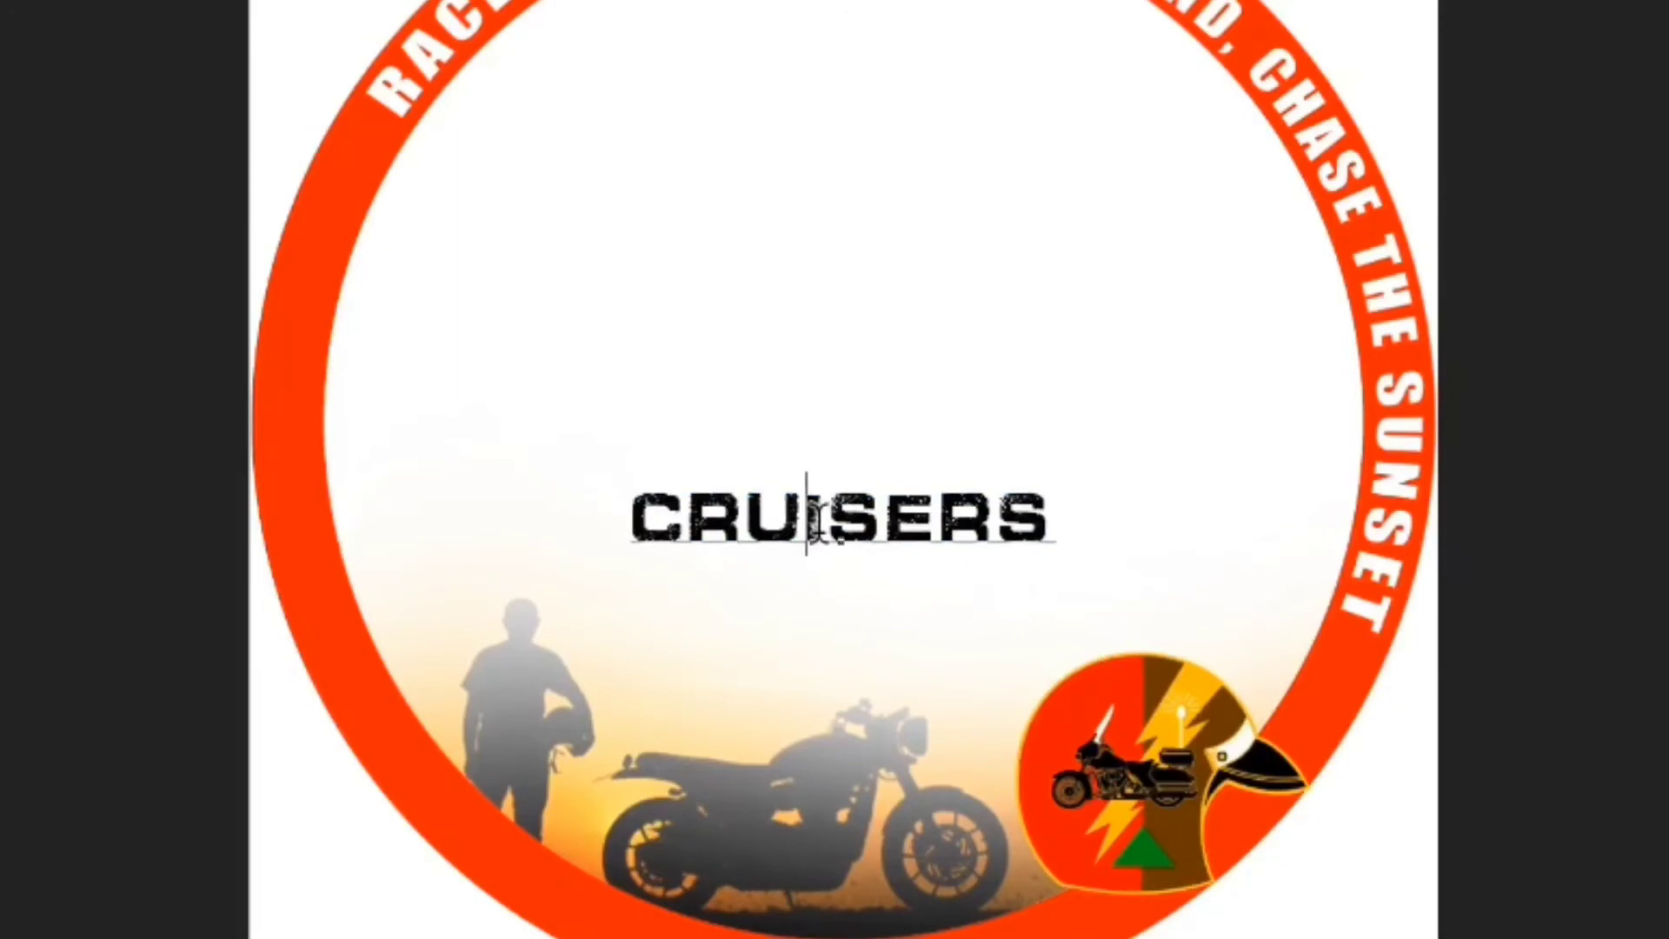
Insert a period after every letter of CRUISERS so the text reads C.R.U.I.S.E.R.S.
left_click(807, 513)
type(".")
key("Left")
key("Left")
key("Left")
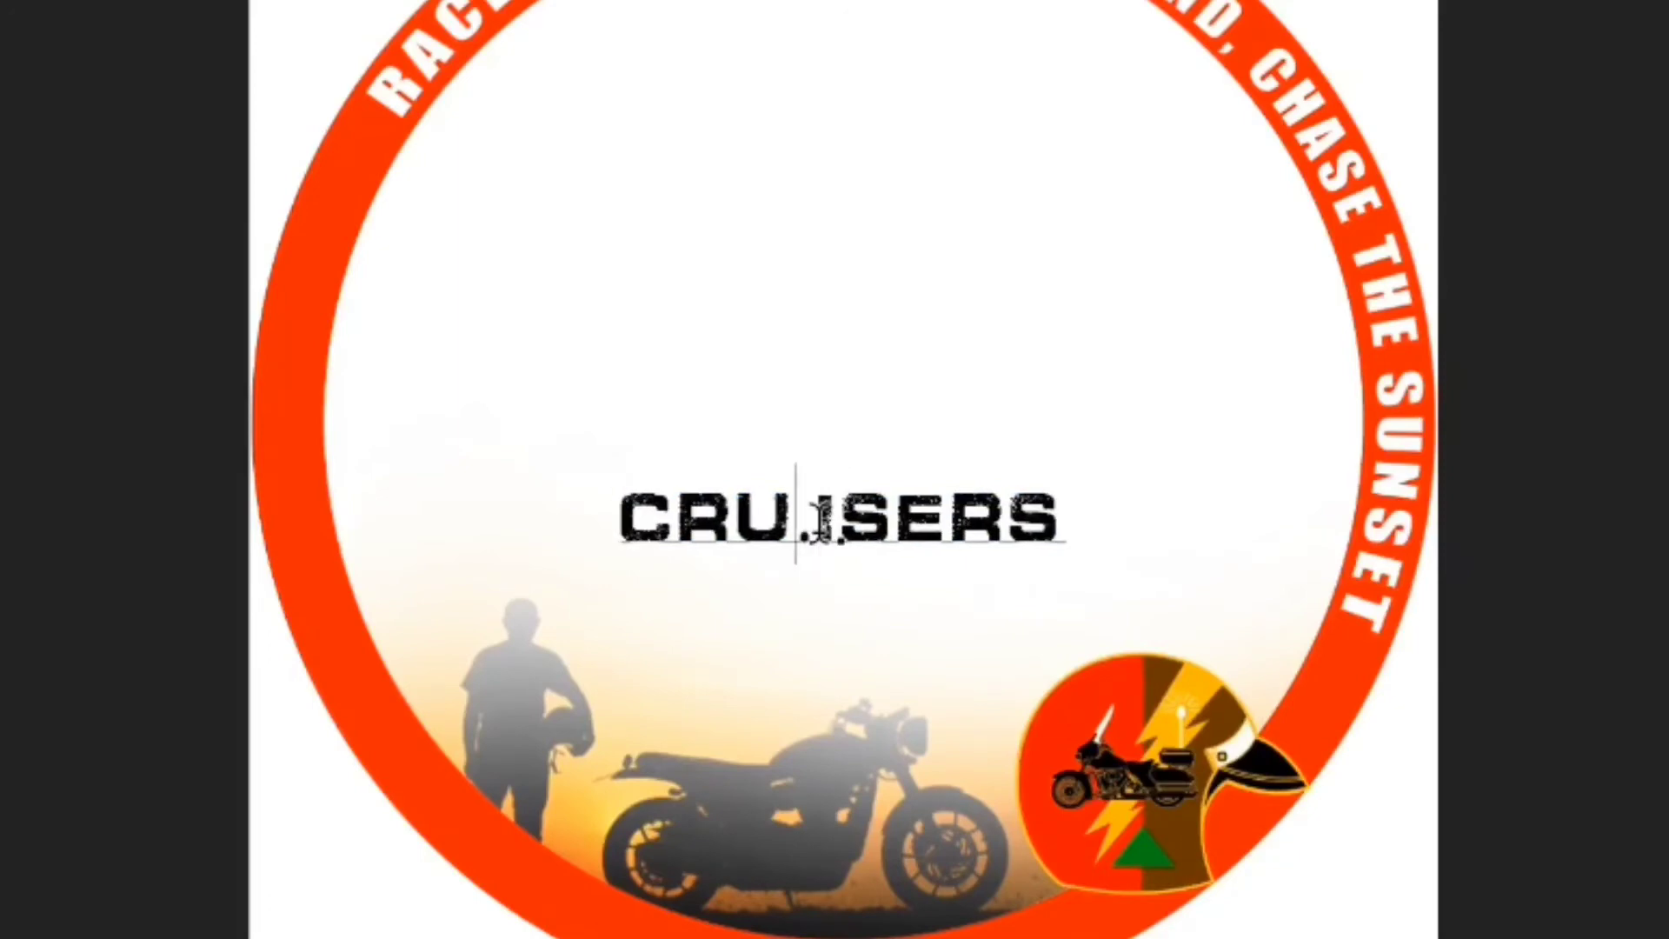
type(".")
key("Right")
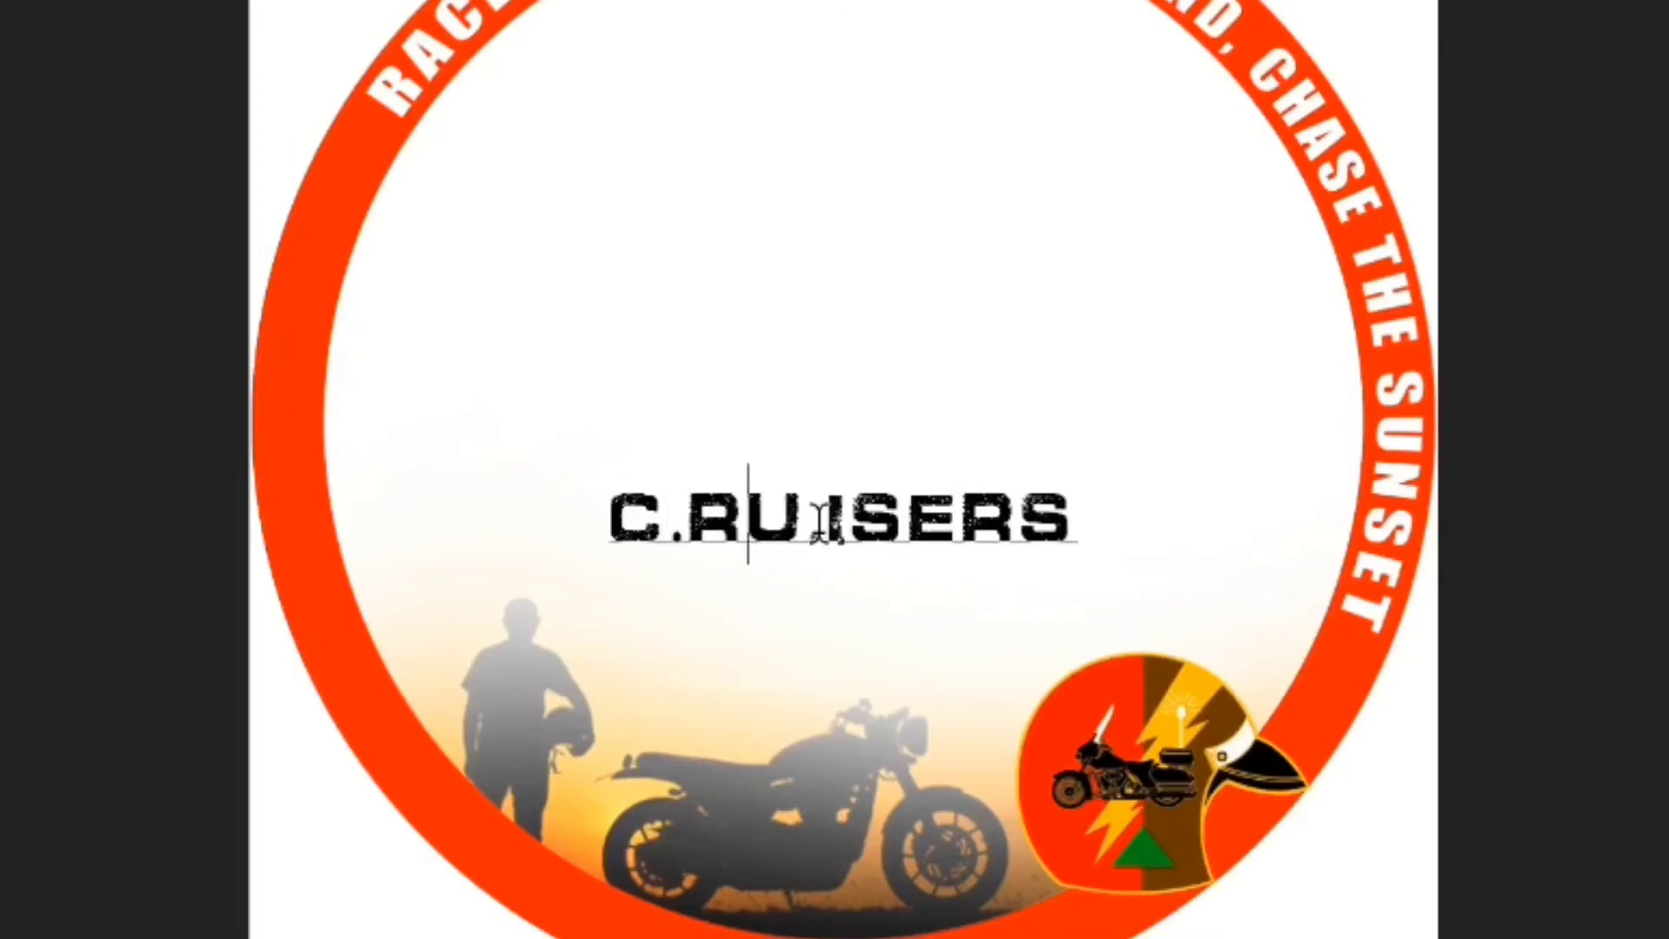
key("Right")
key("Left")
type(".")
key("Right")
key("Right")
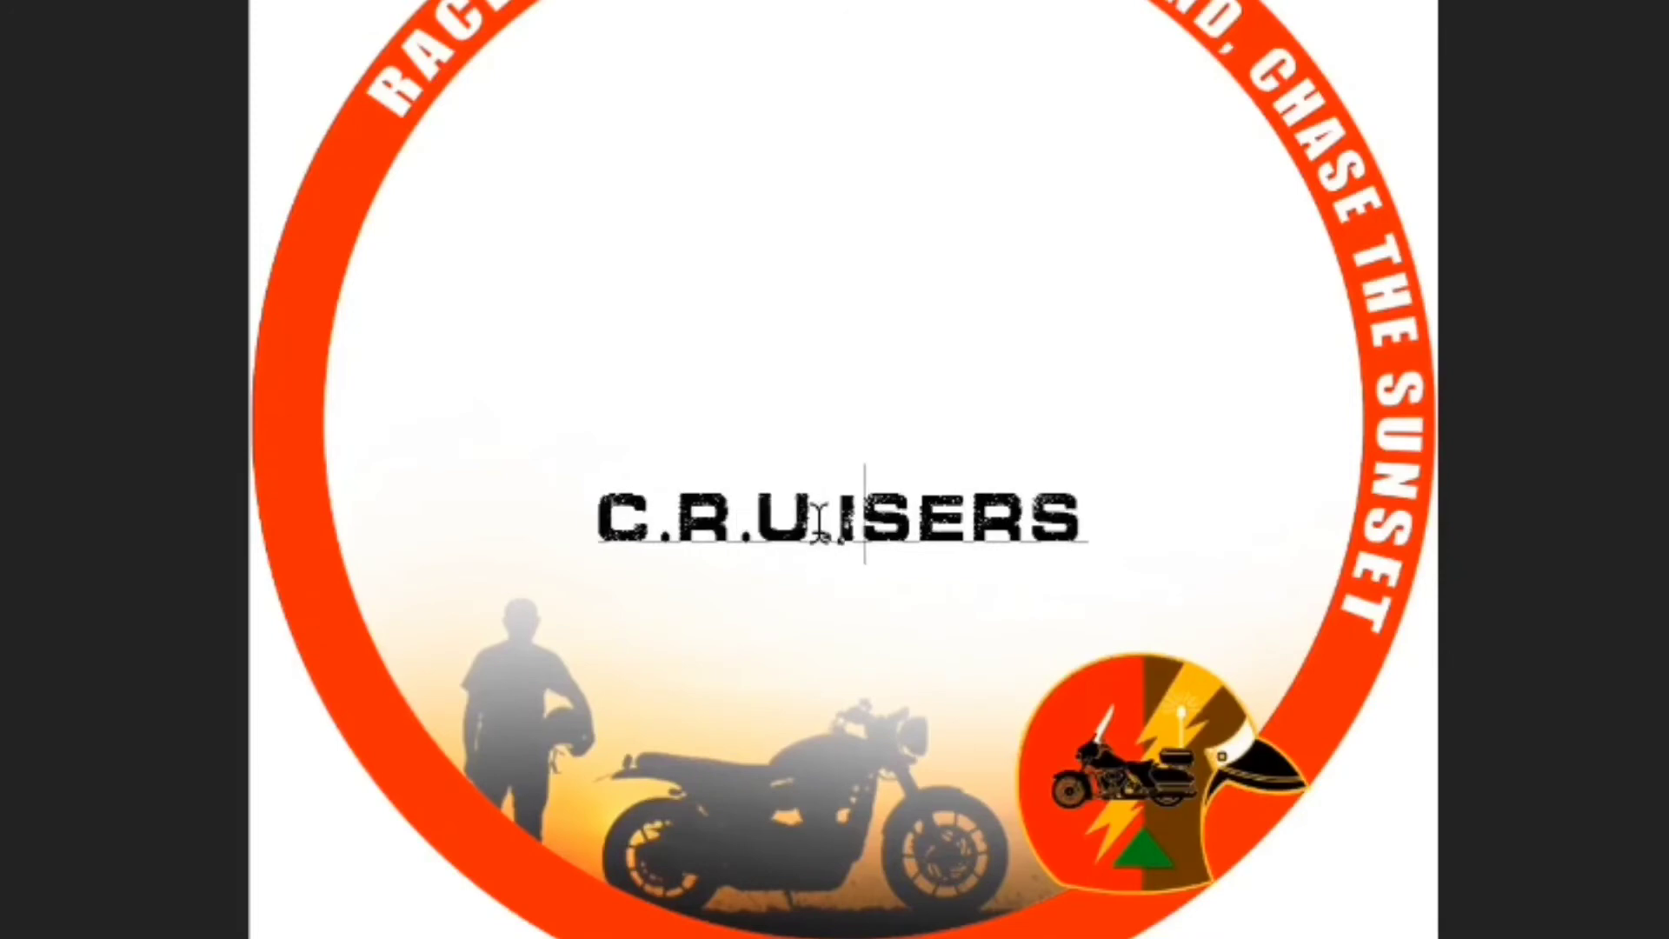
type(".")
key("Right")
type(".")
key("Right")
type(".R.")
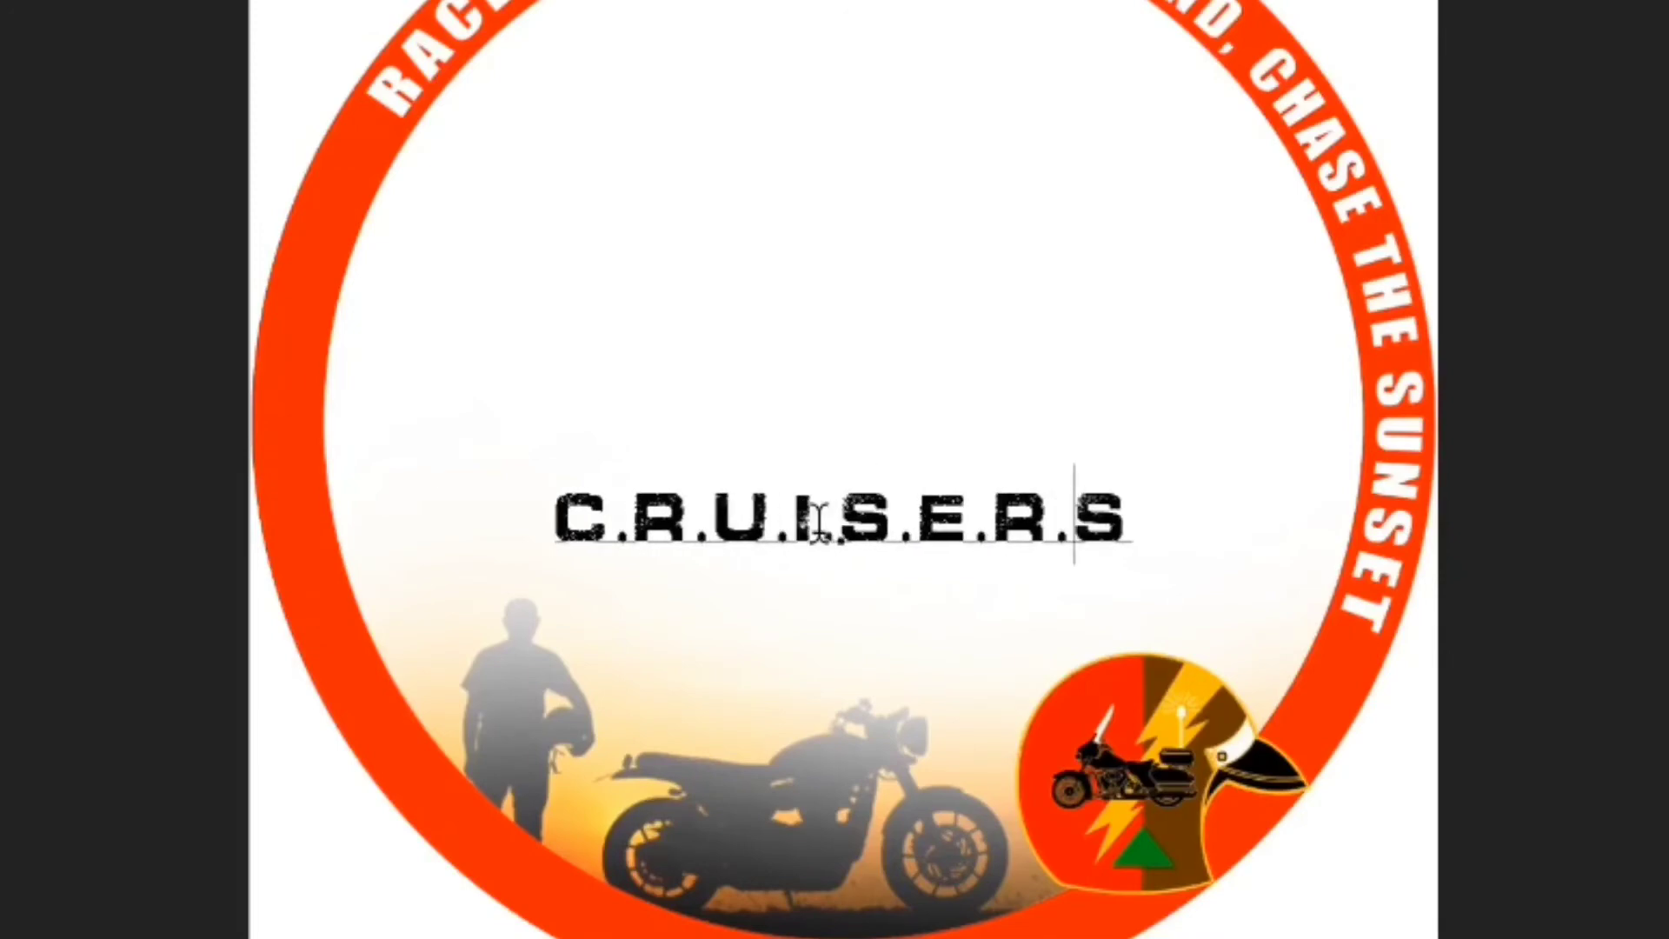
key("Right")
type(".")
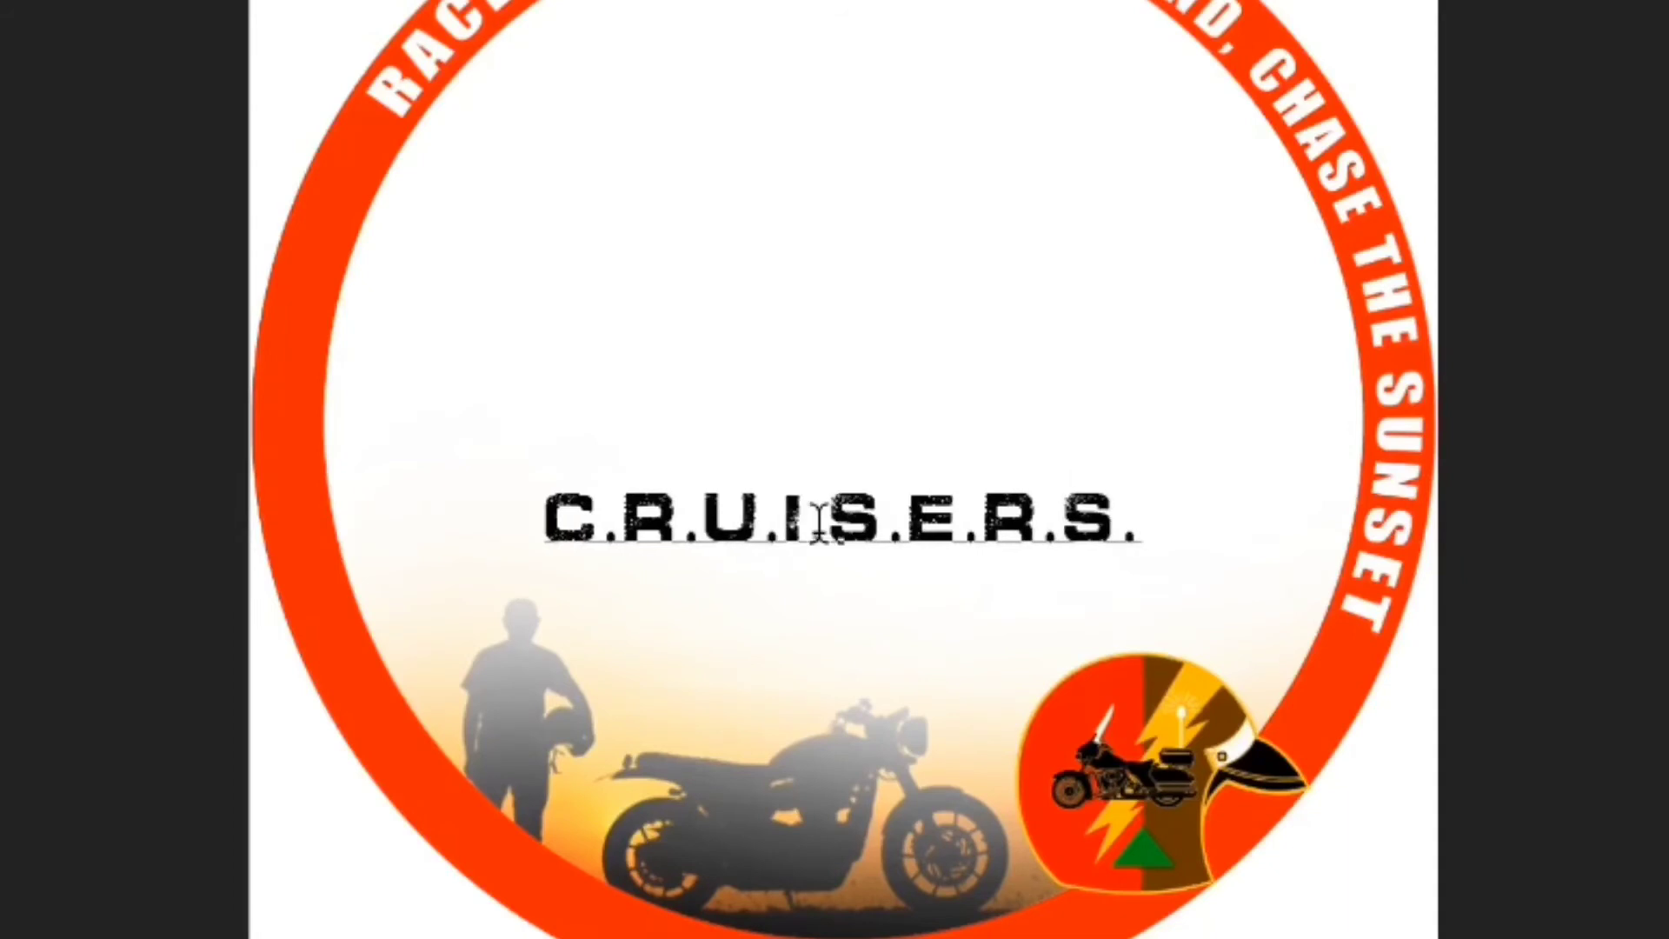
left_click(952, 348)
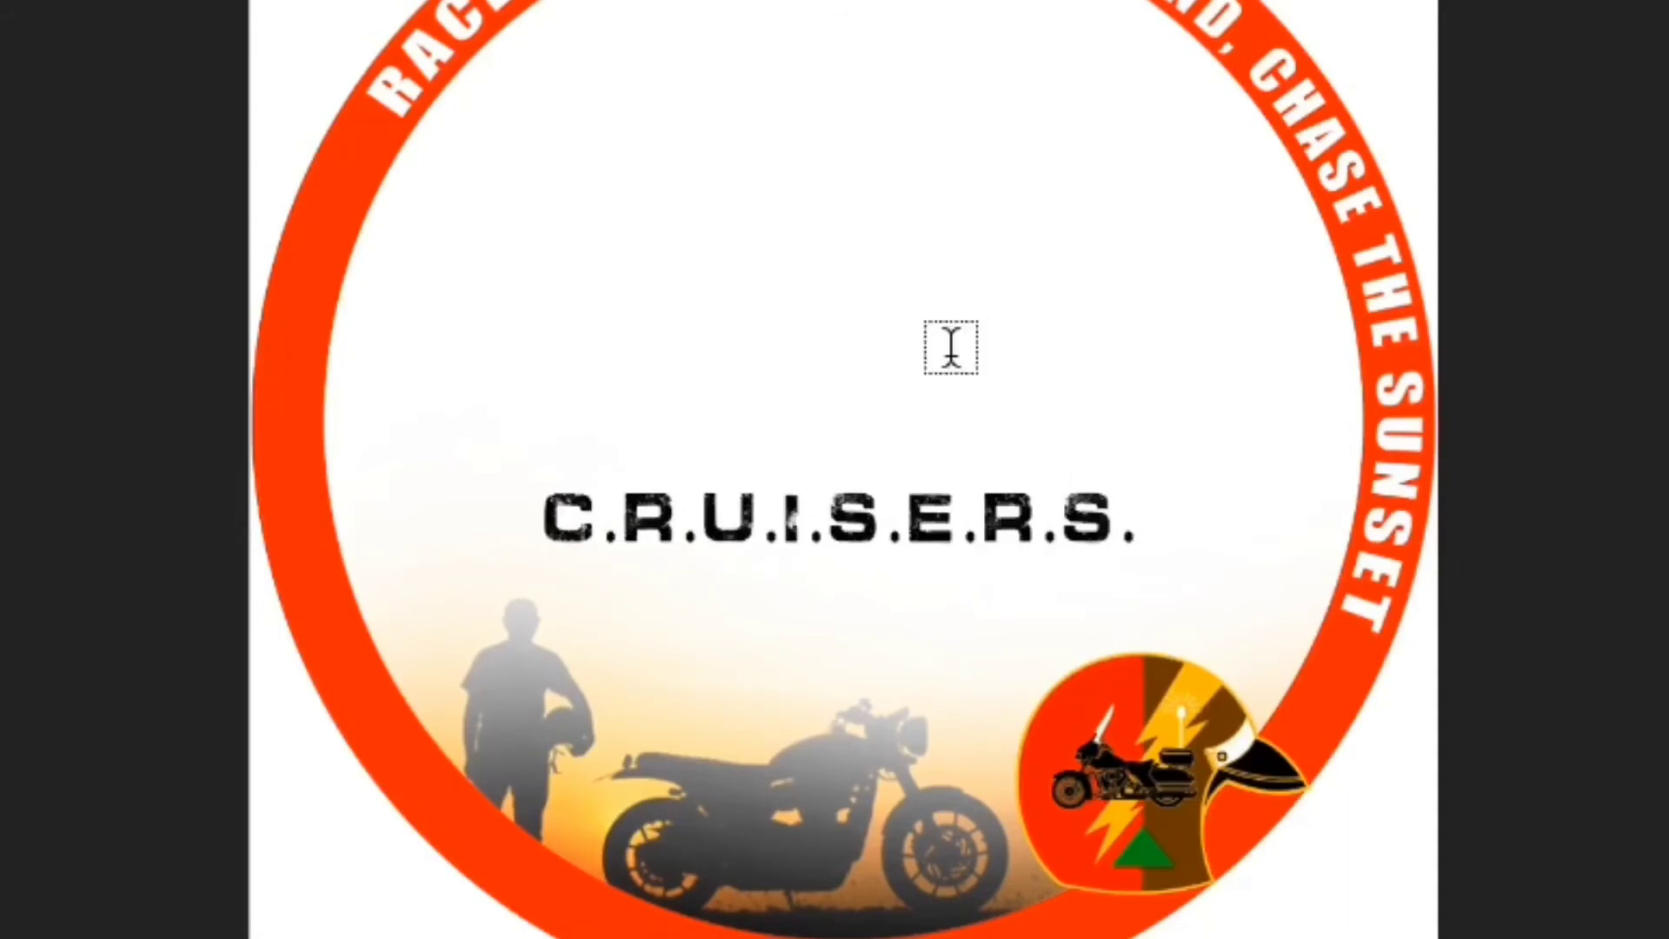
Move the C.R.U.I.S.E.R.S. text onto the ring's left side and set its tracking to 150.
key("v")
left_click_drag(938, 553, 649, 511)
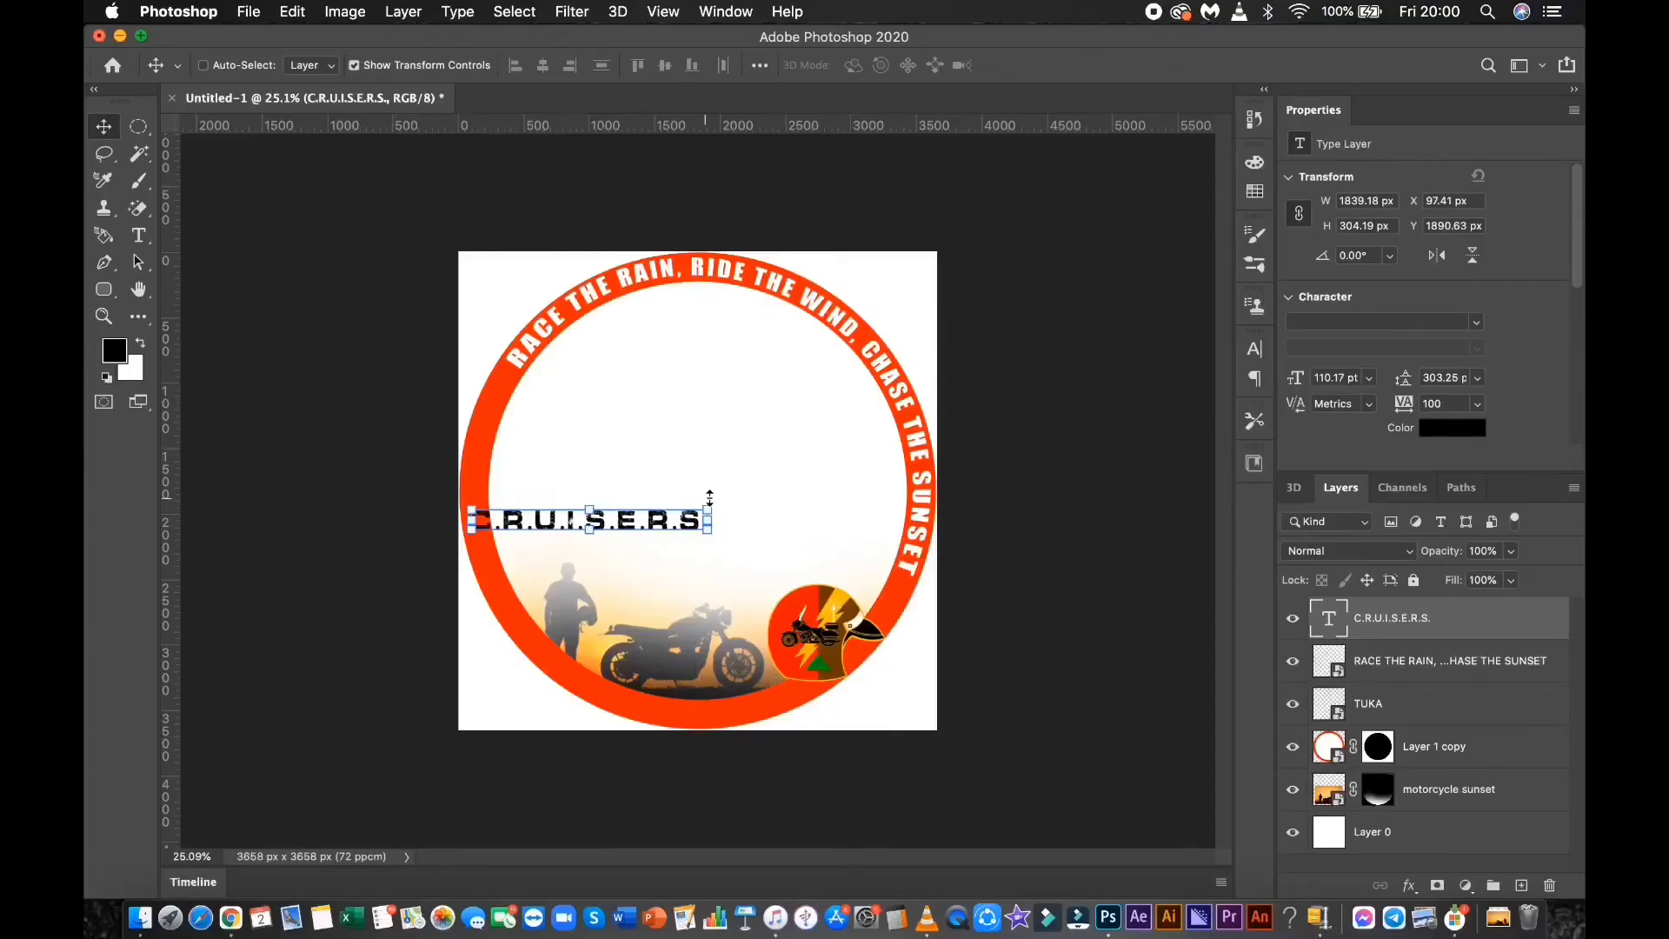
left_click(1255, 349)
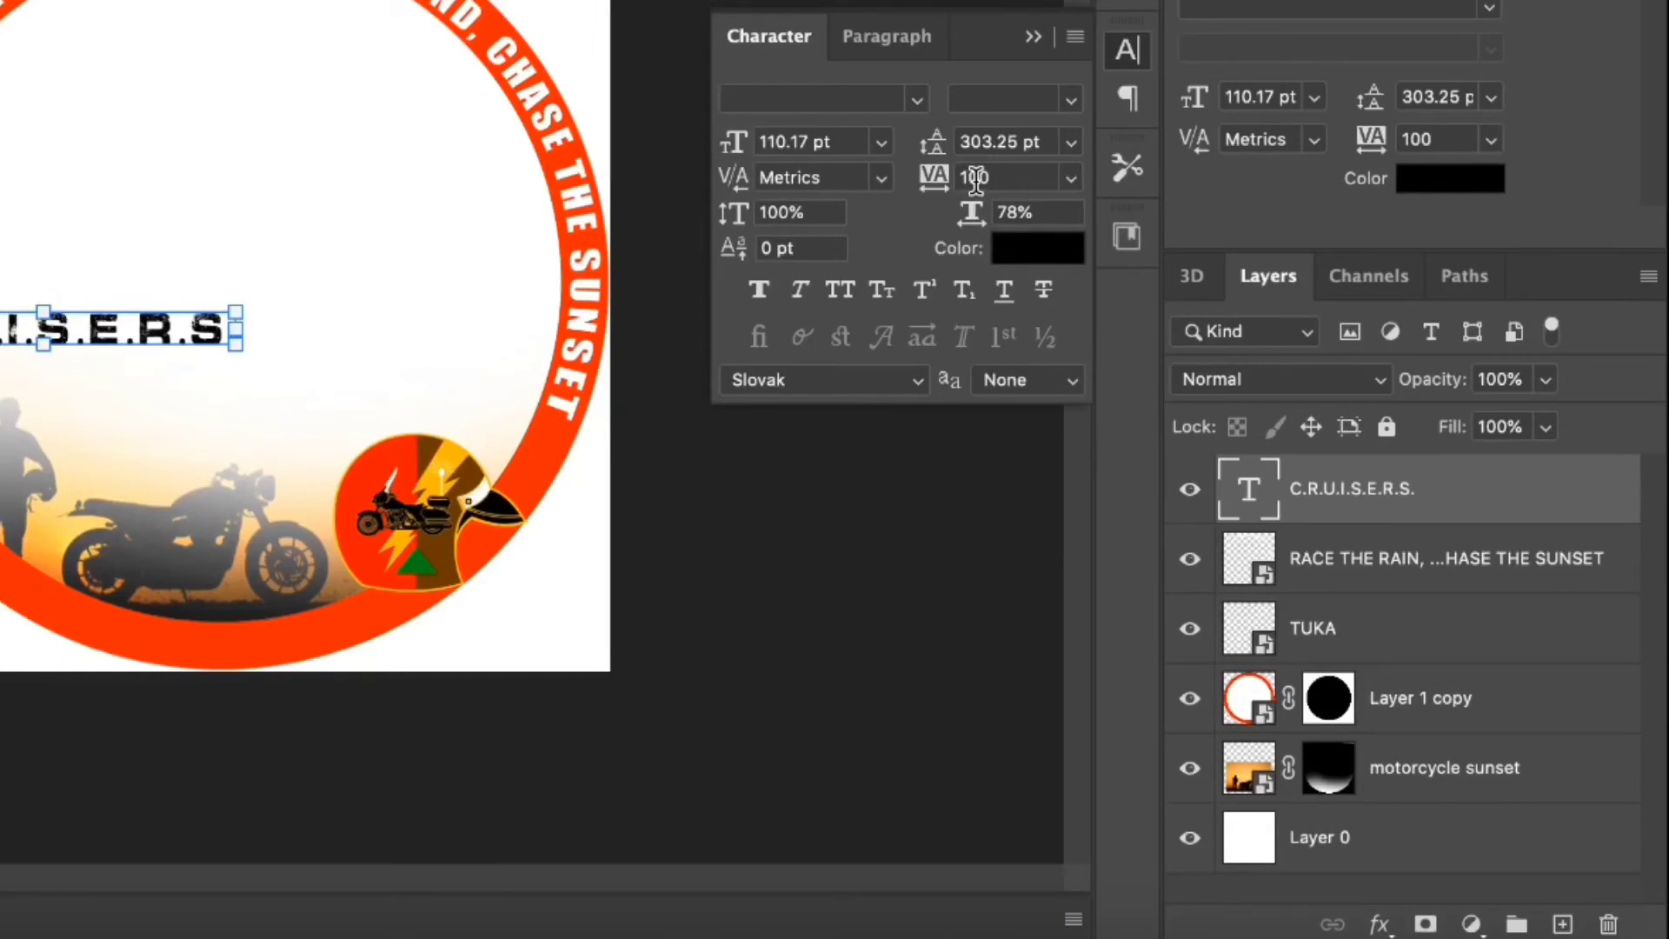
left_click(975, 179)
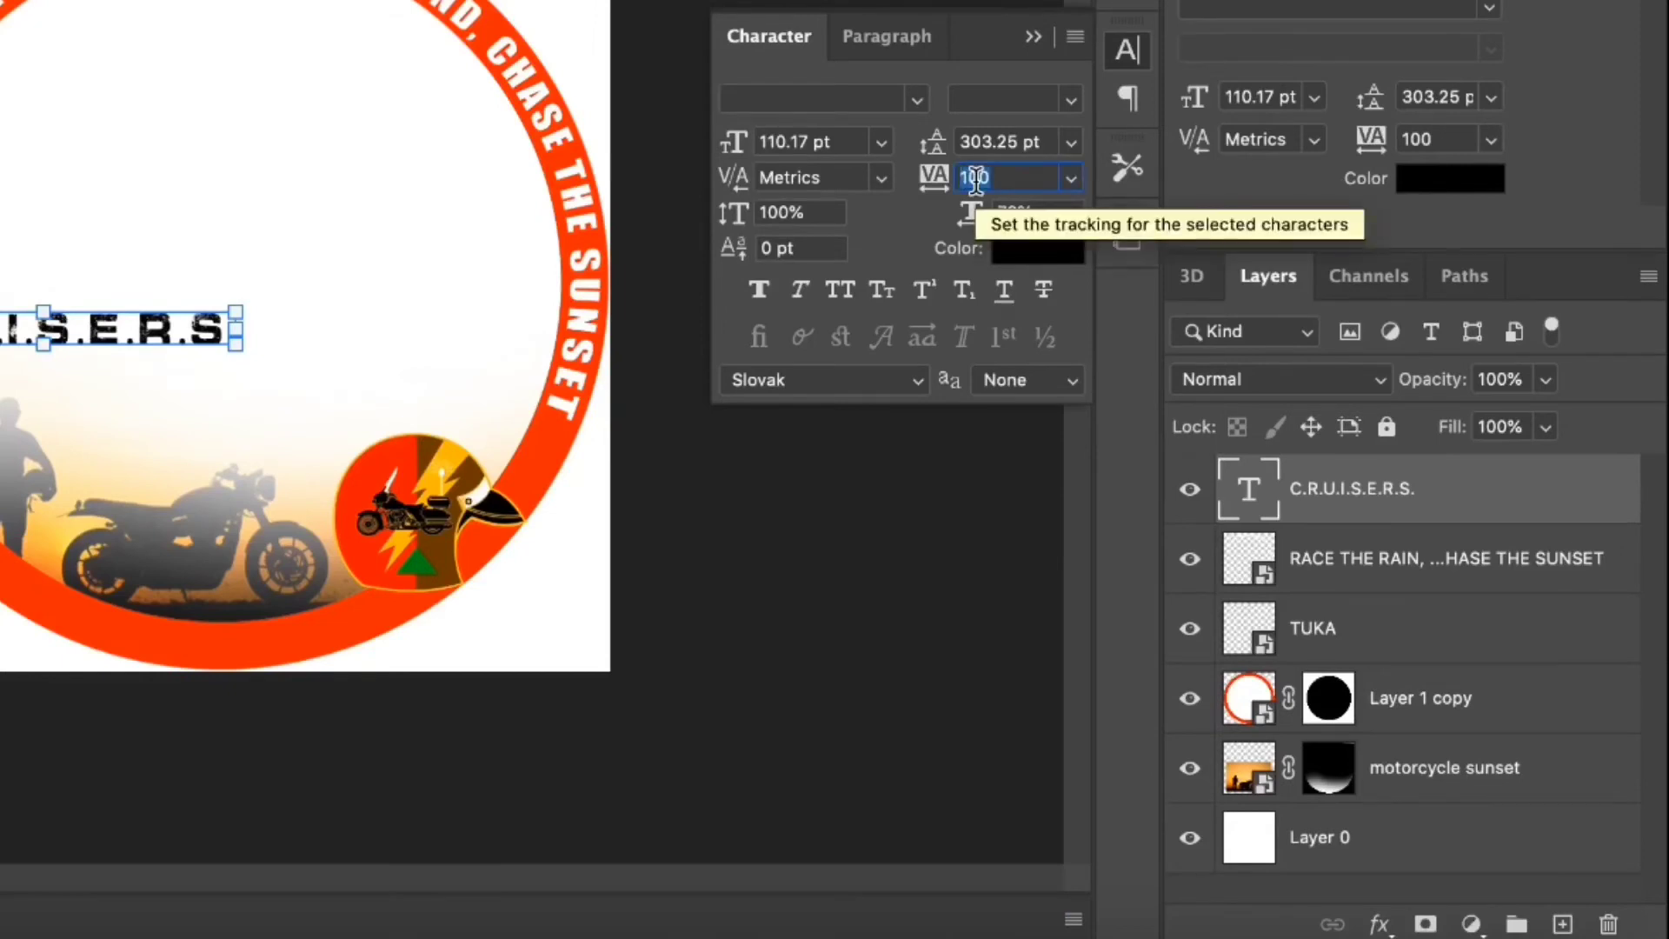
type("150")
key("Return")
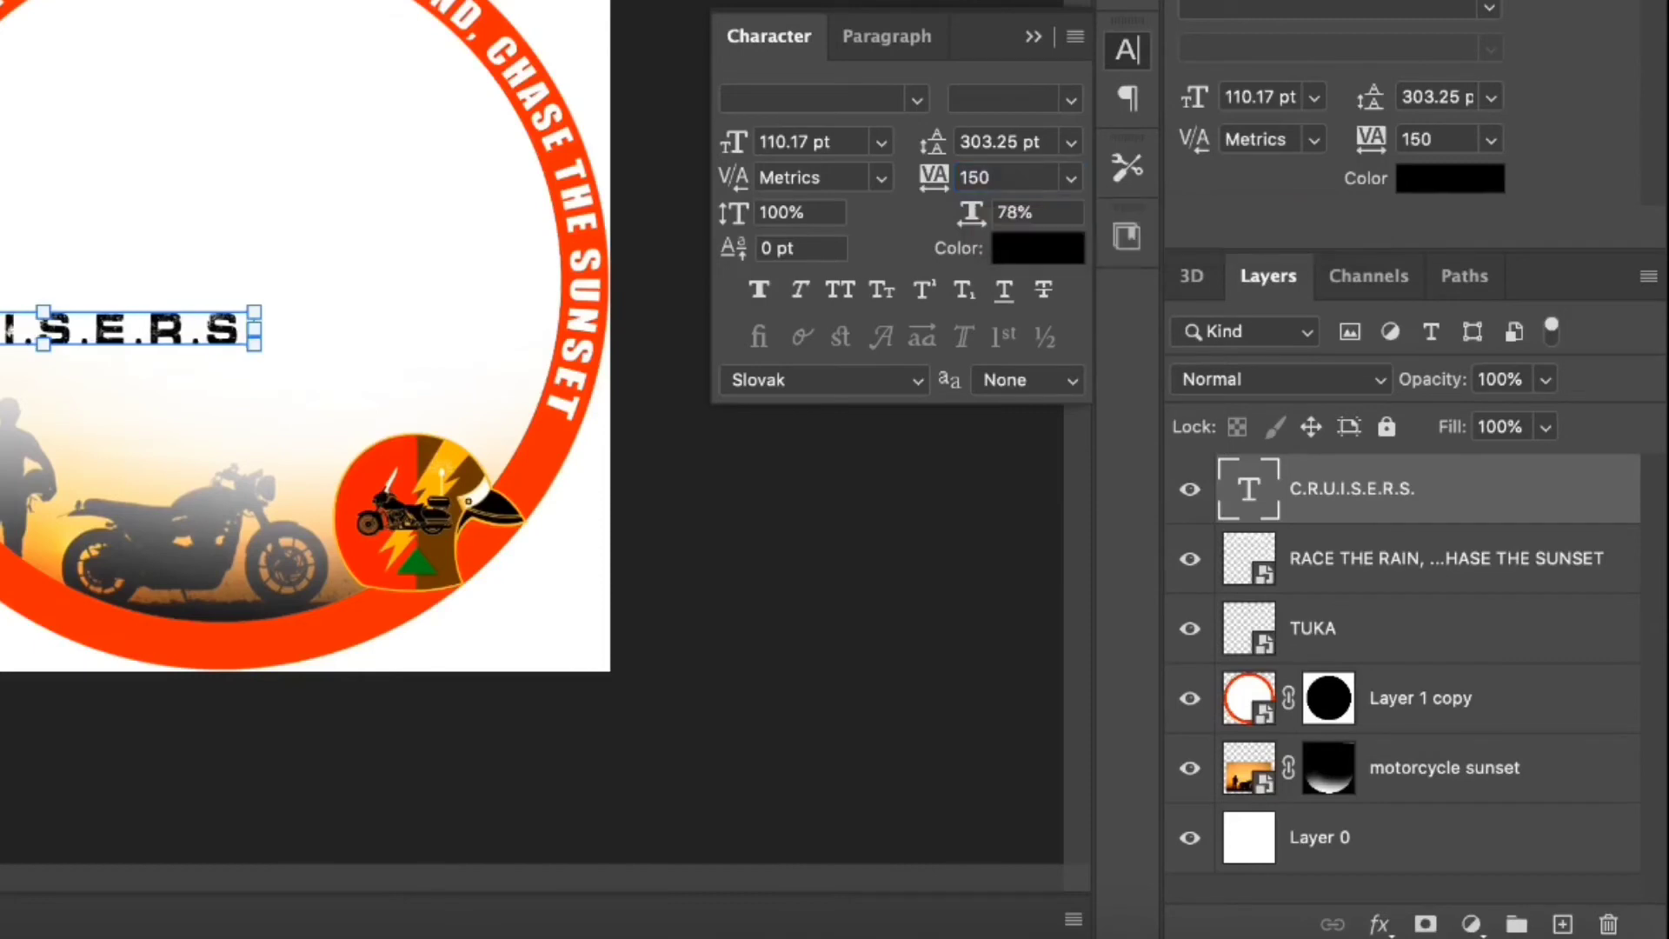
left_click(1033, 38)
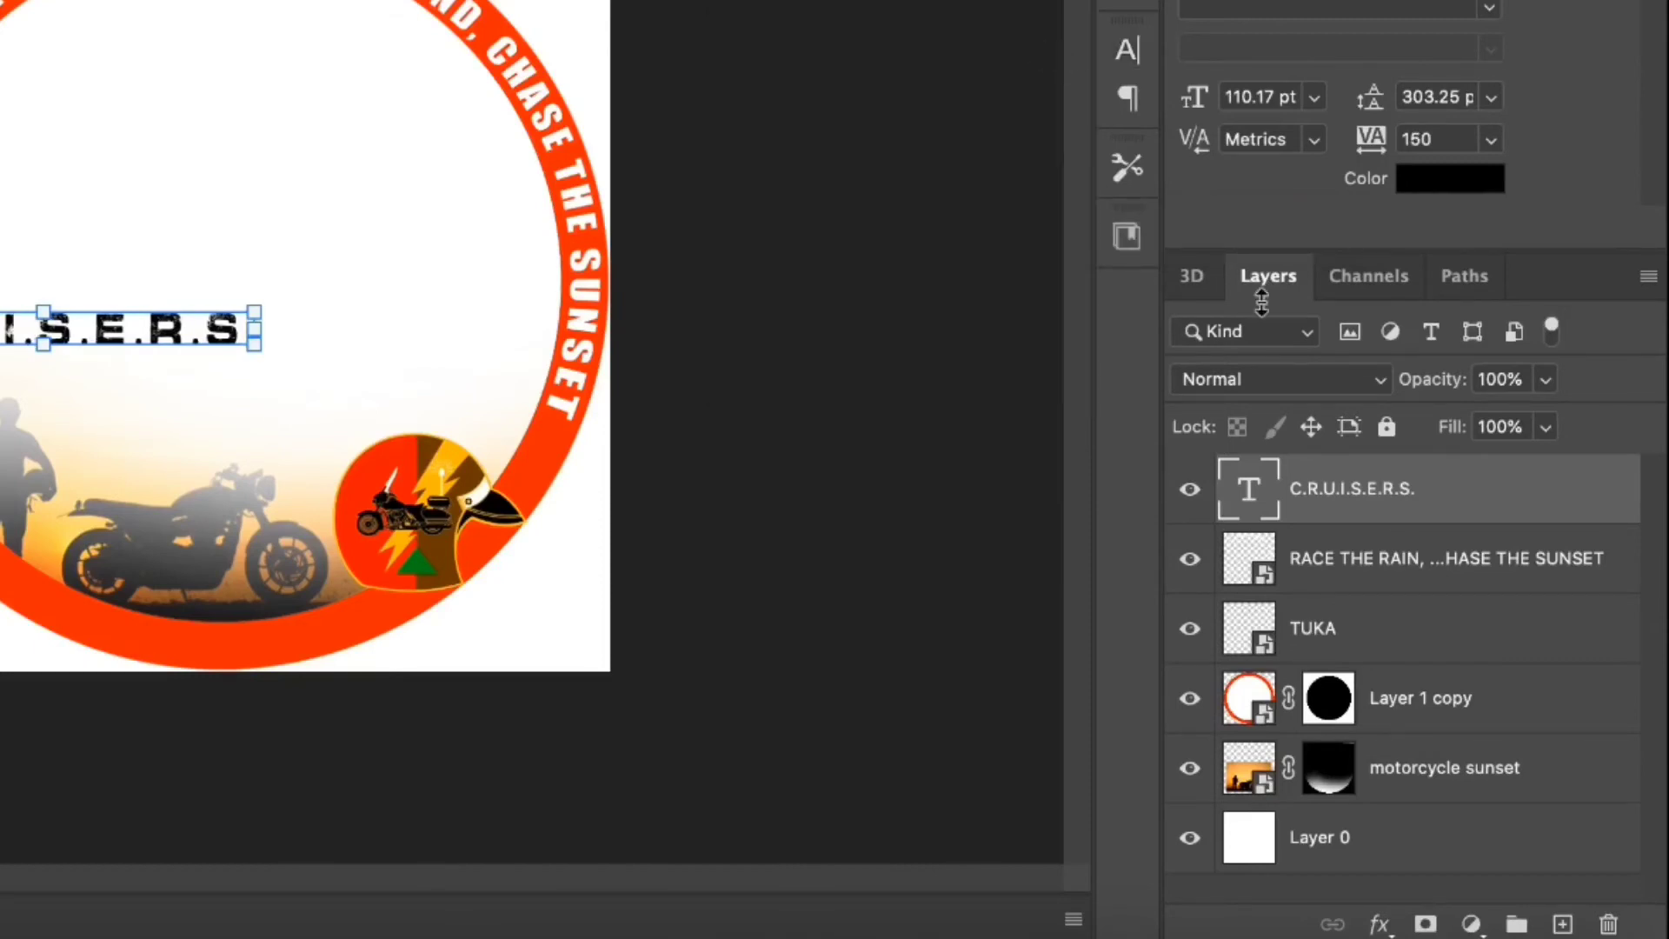
Convert the C.R.U.I.S.E.R.S. text layer to a smart object and warp it downward with an Arc bend of -63.5%.
right_click(1381, 499)
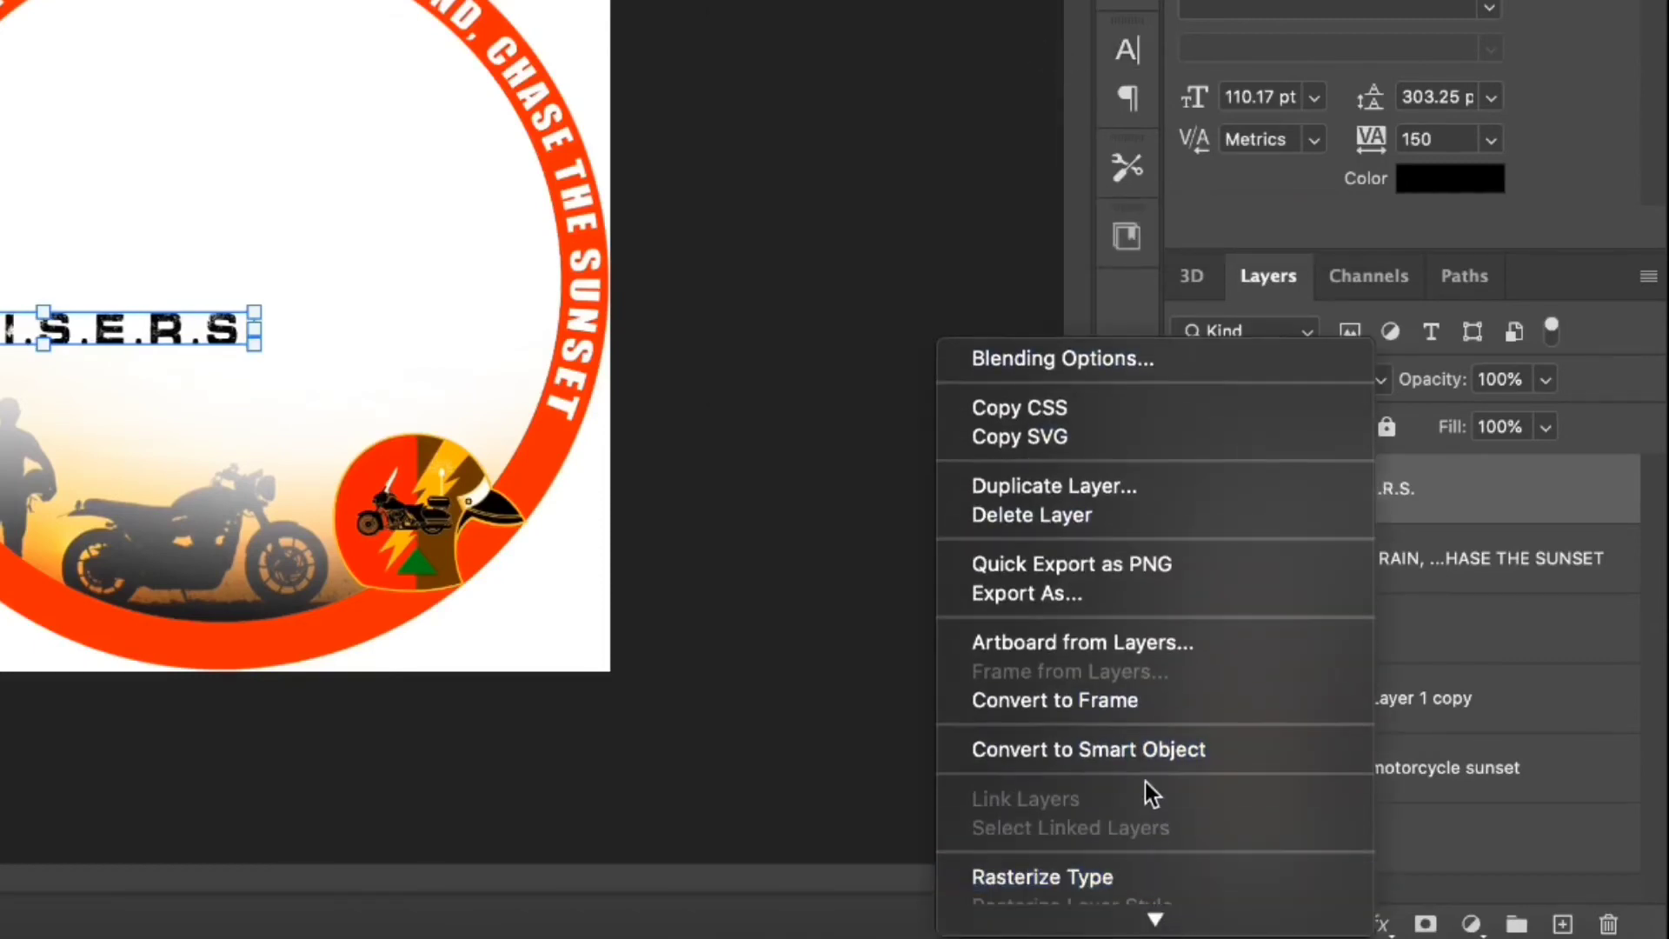
left_click(1158, 748)
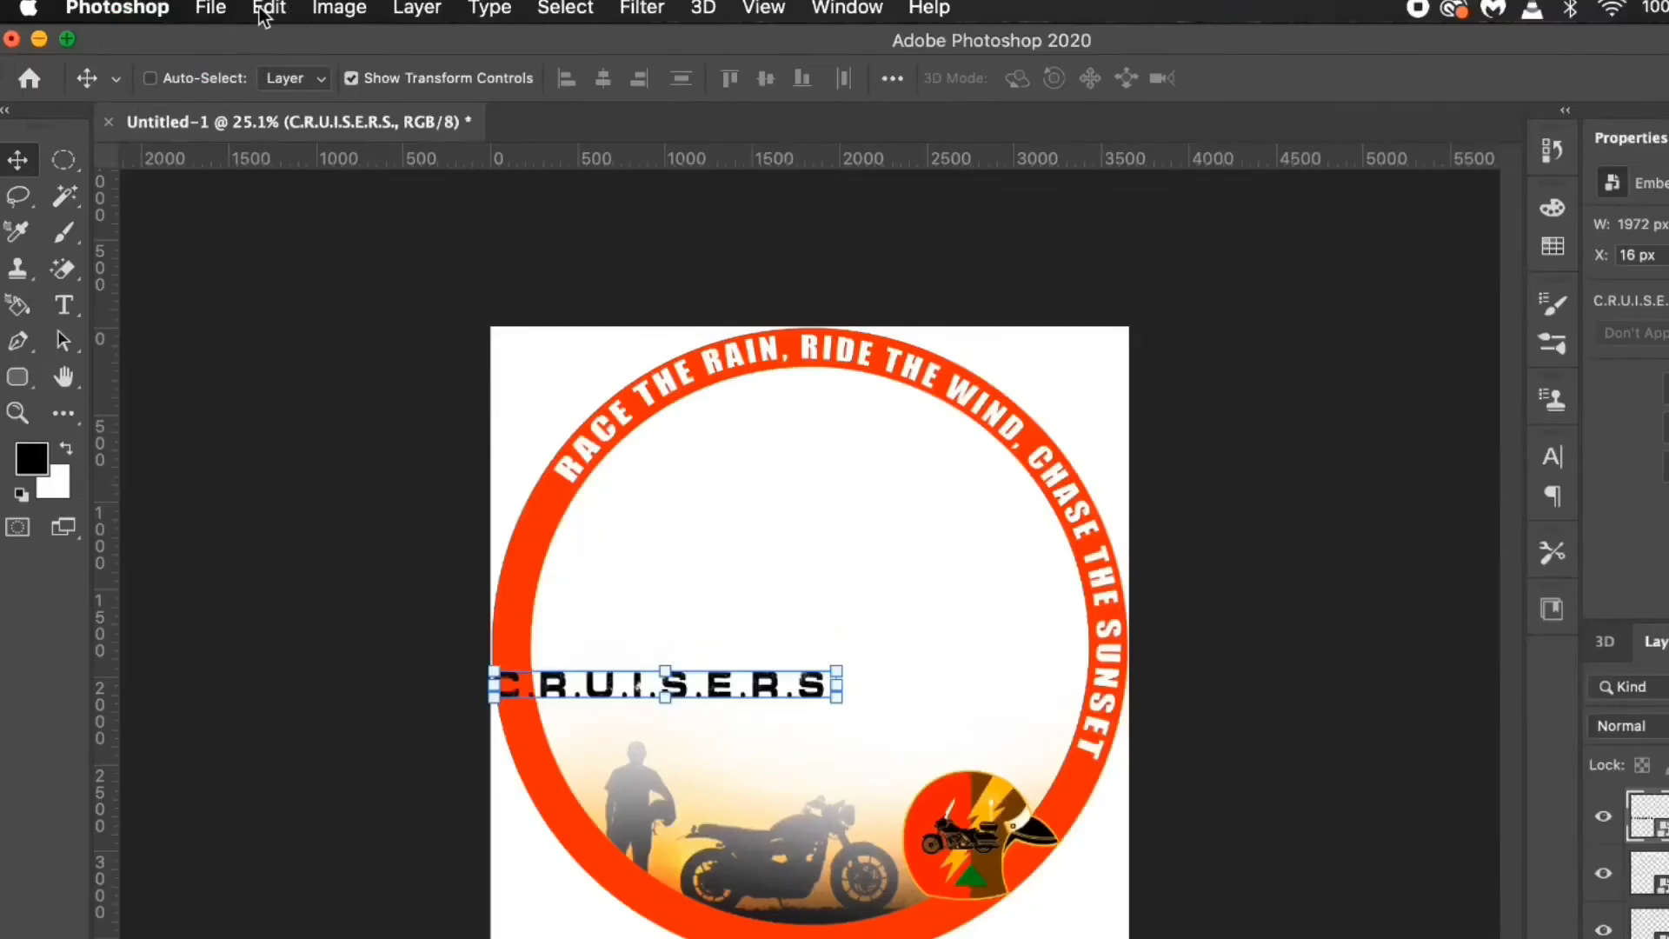
left_click(344, 12)
mouse_move(293, 12)
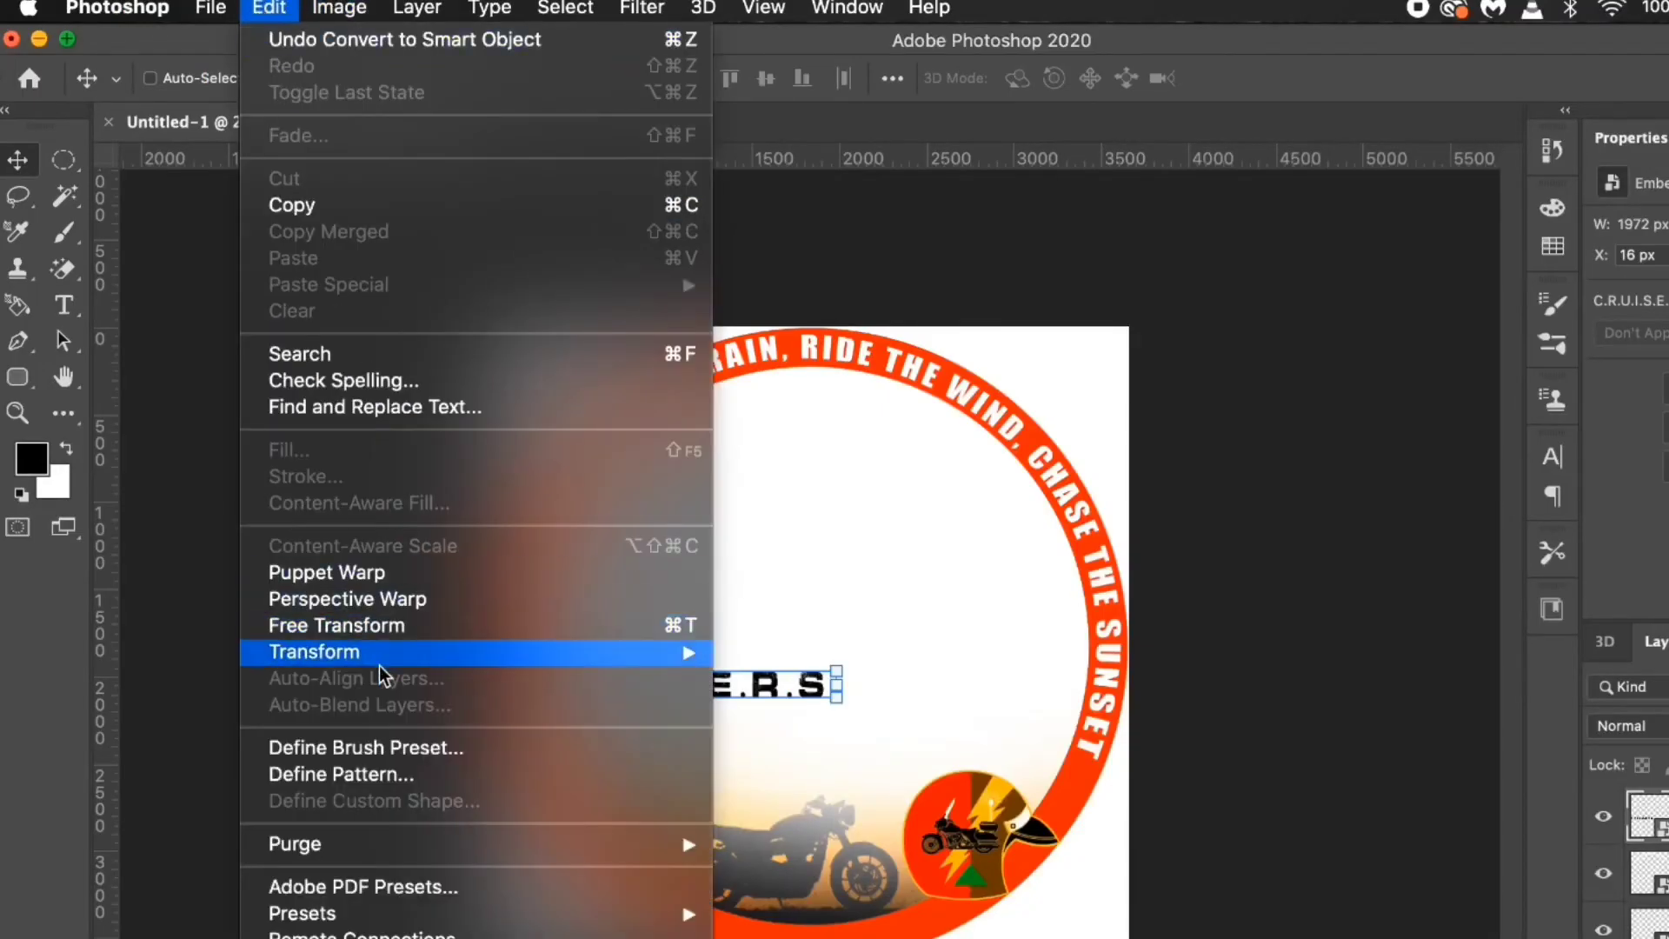
mouse_move(695, 662)
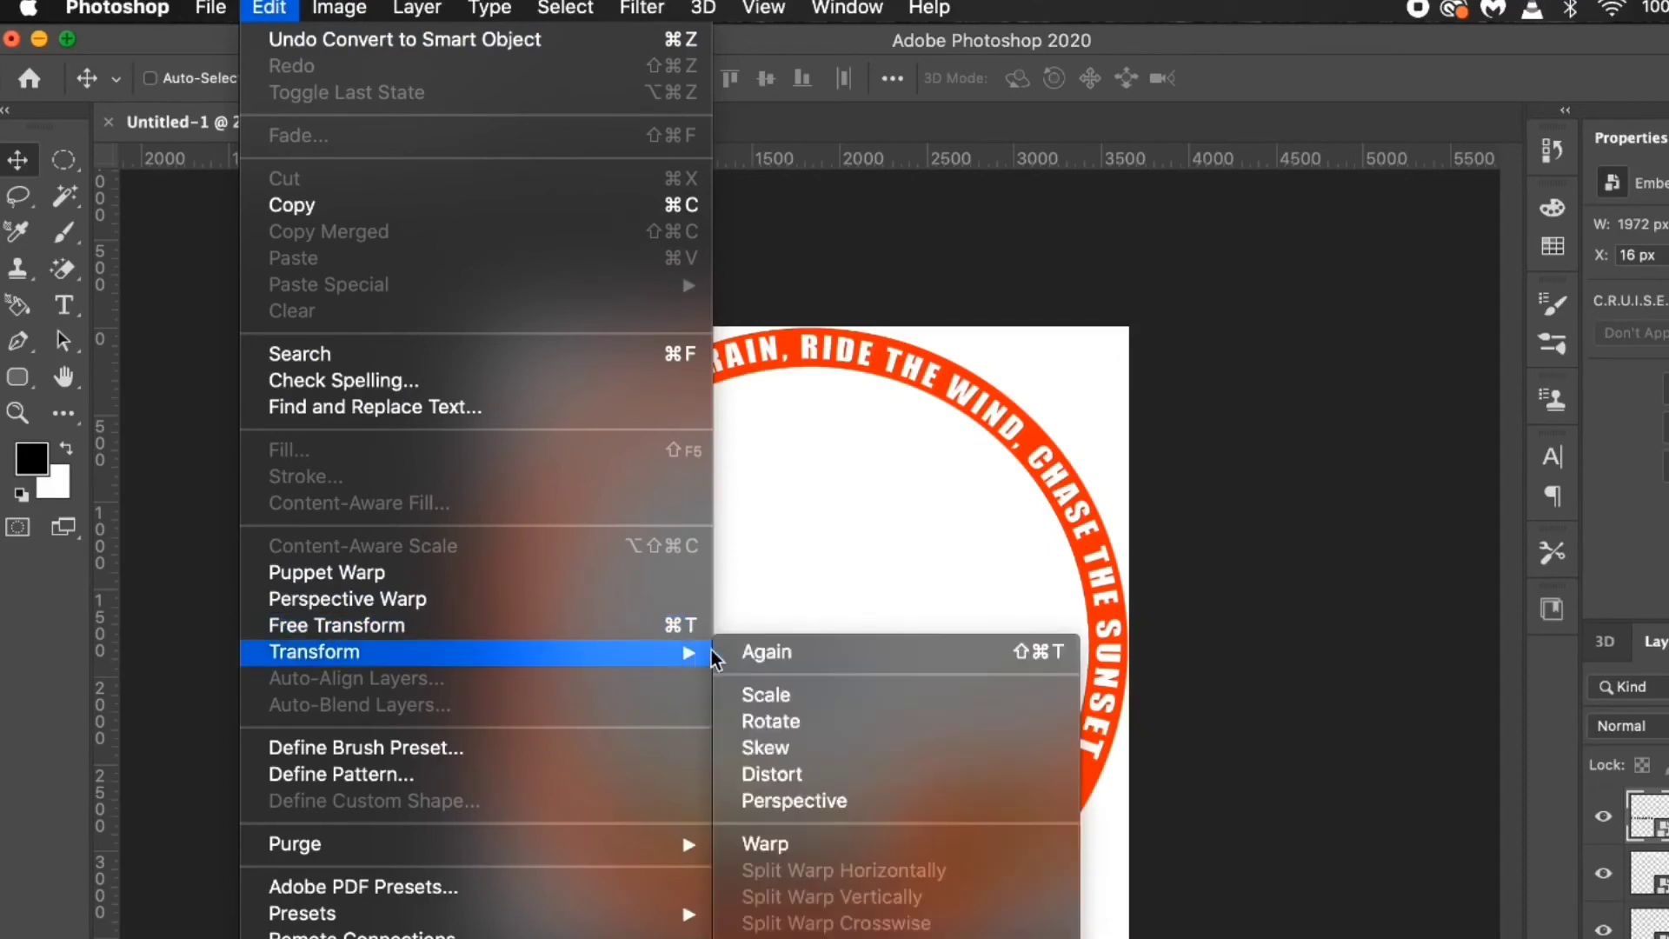
left_click(857, 843)
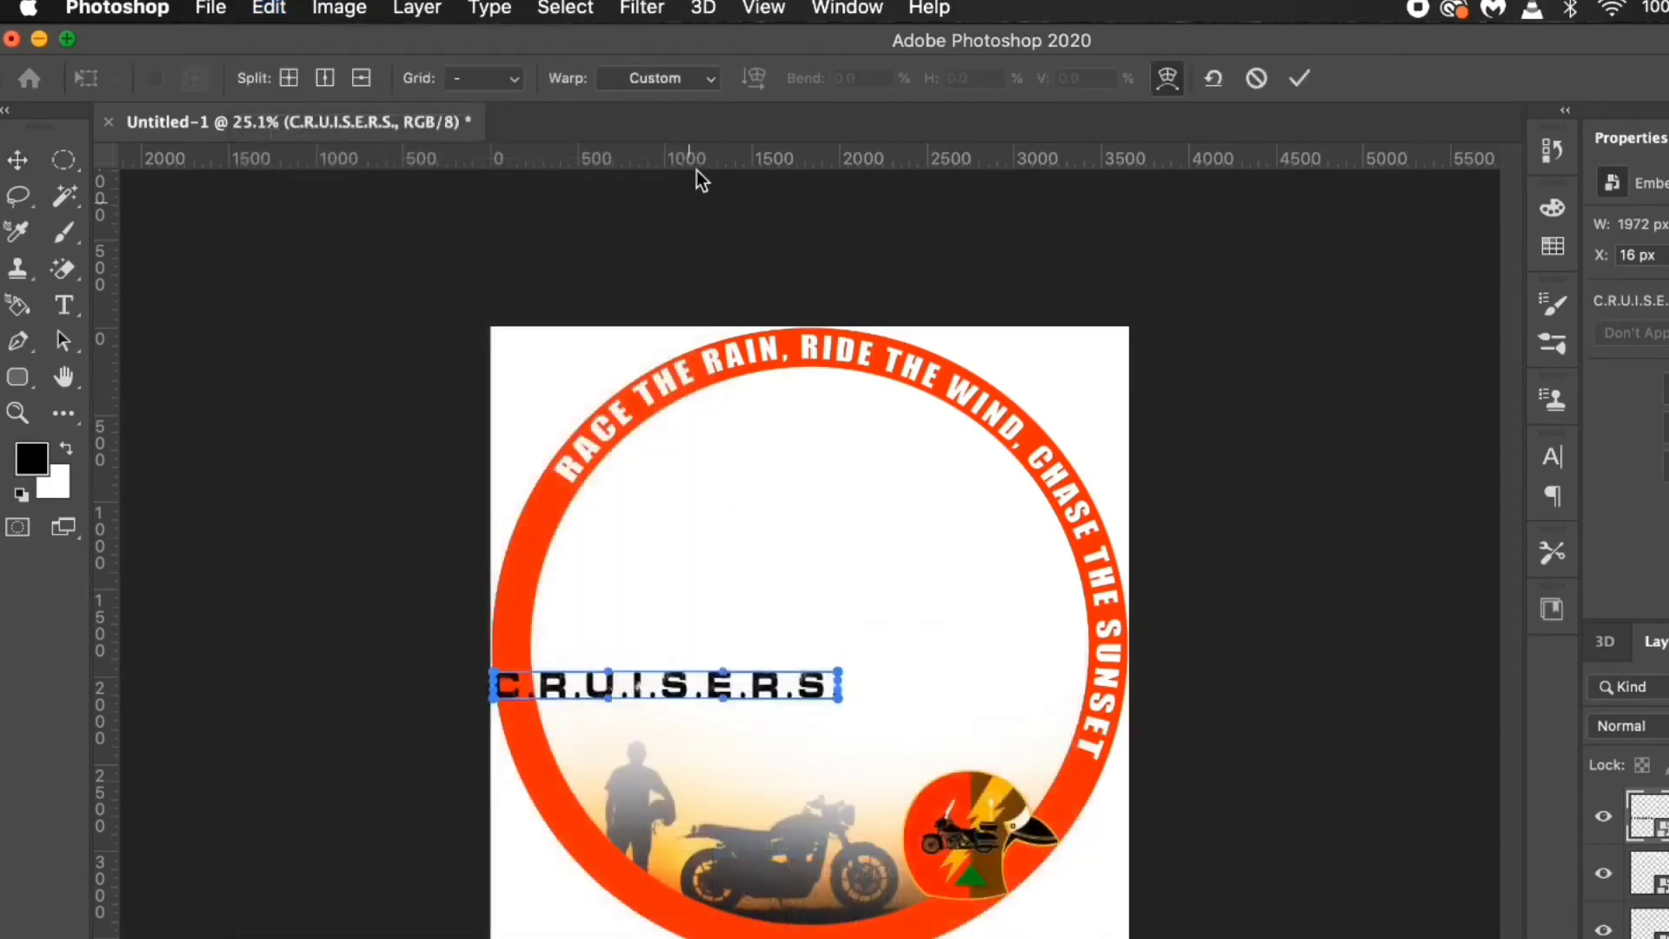
left_click(681, 79)
left_click(806, 509)
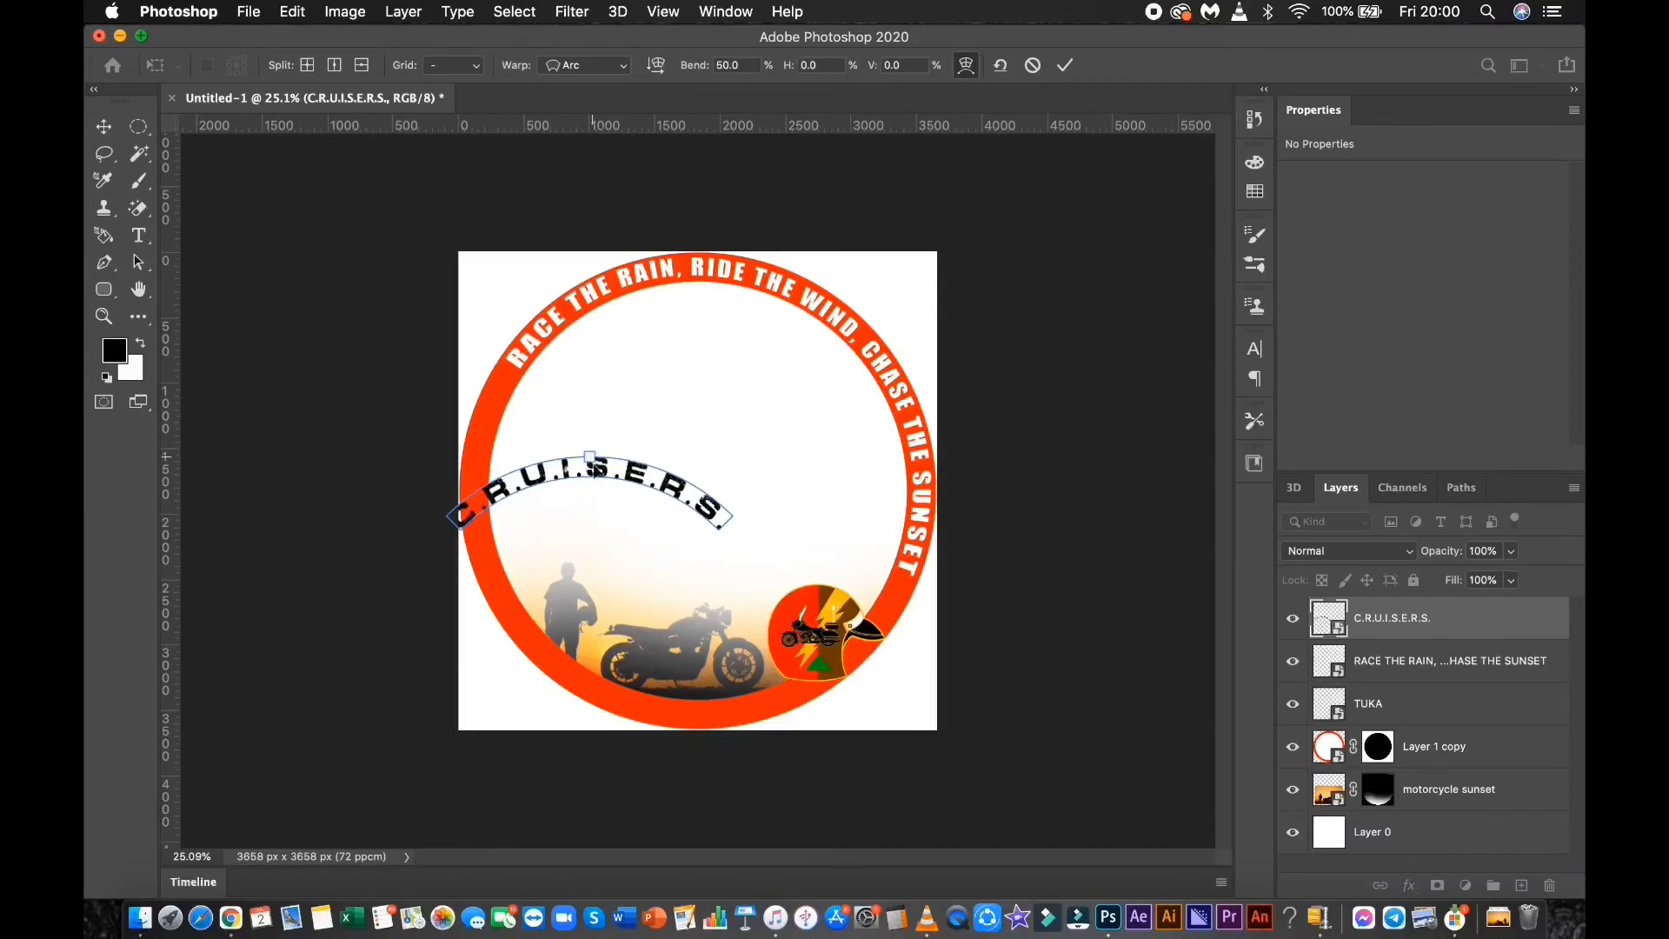
left_click_drag(592, 459, 591, 584)
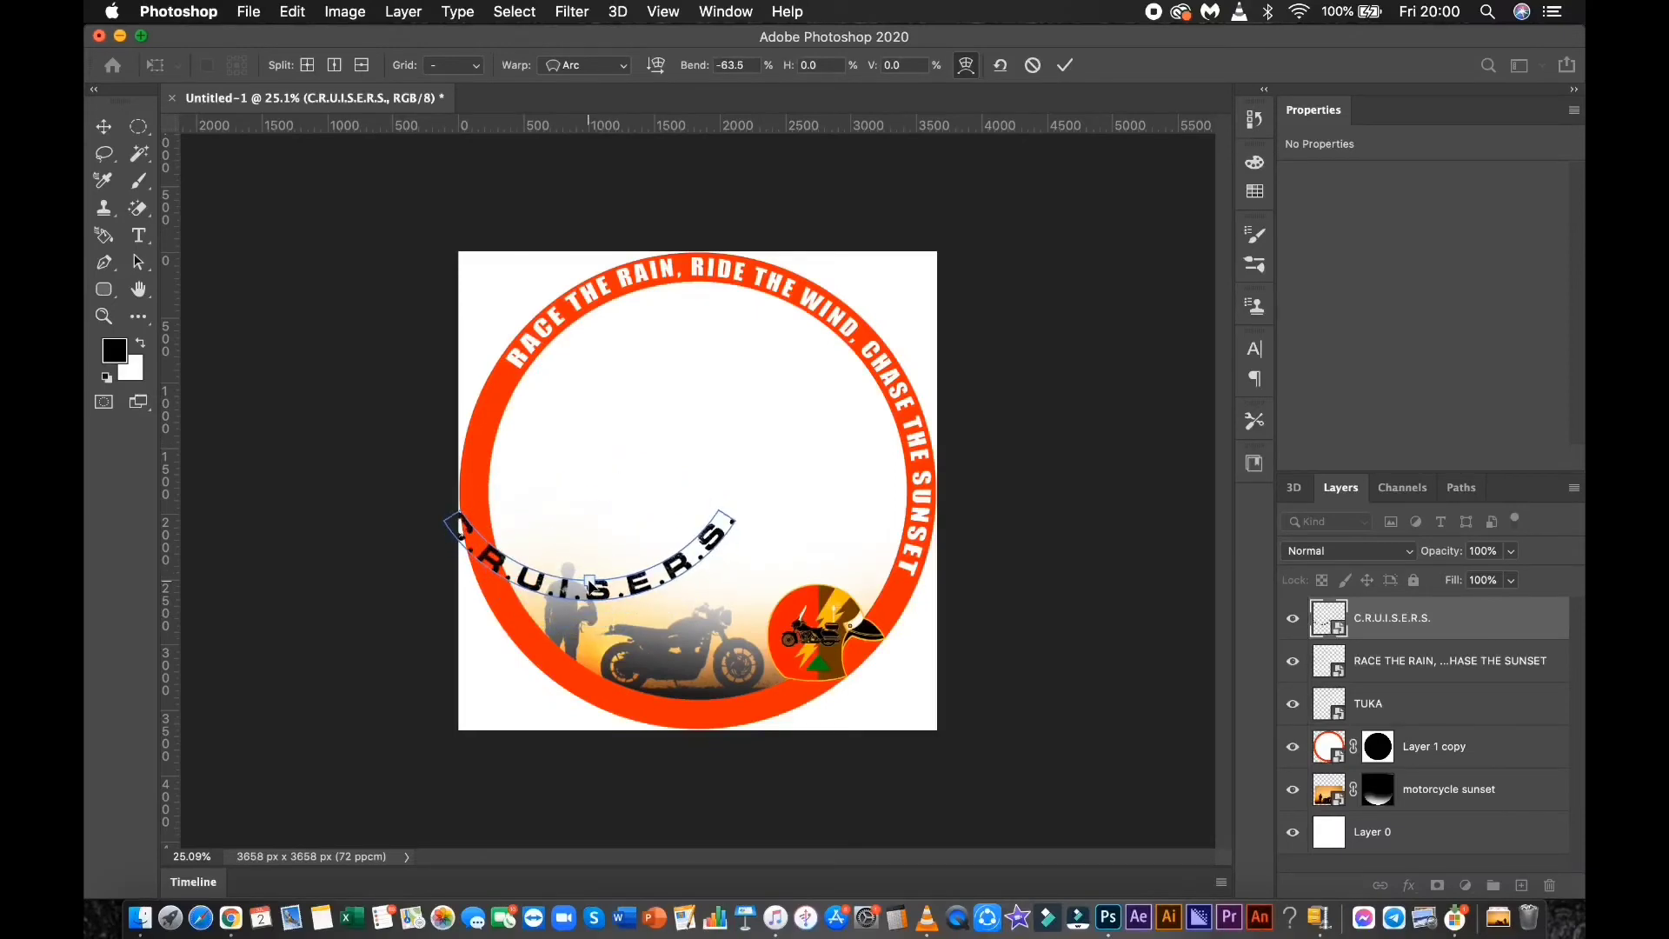
left_click(1065, 65)
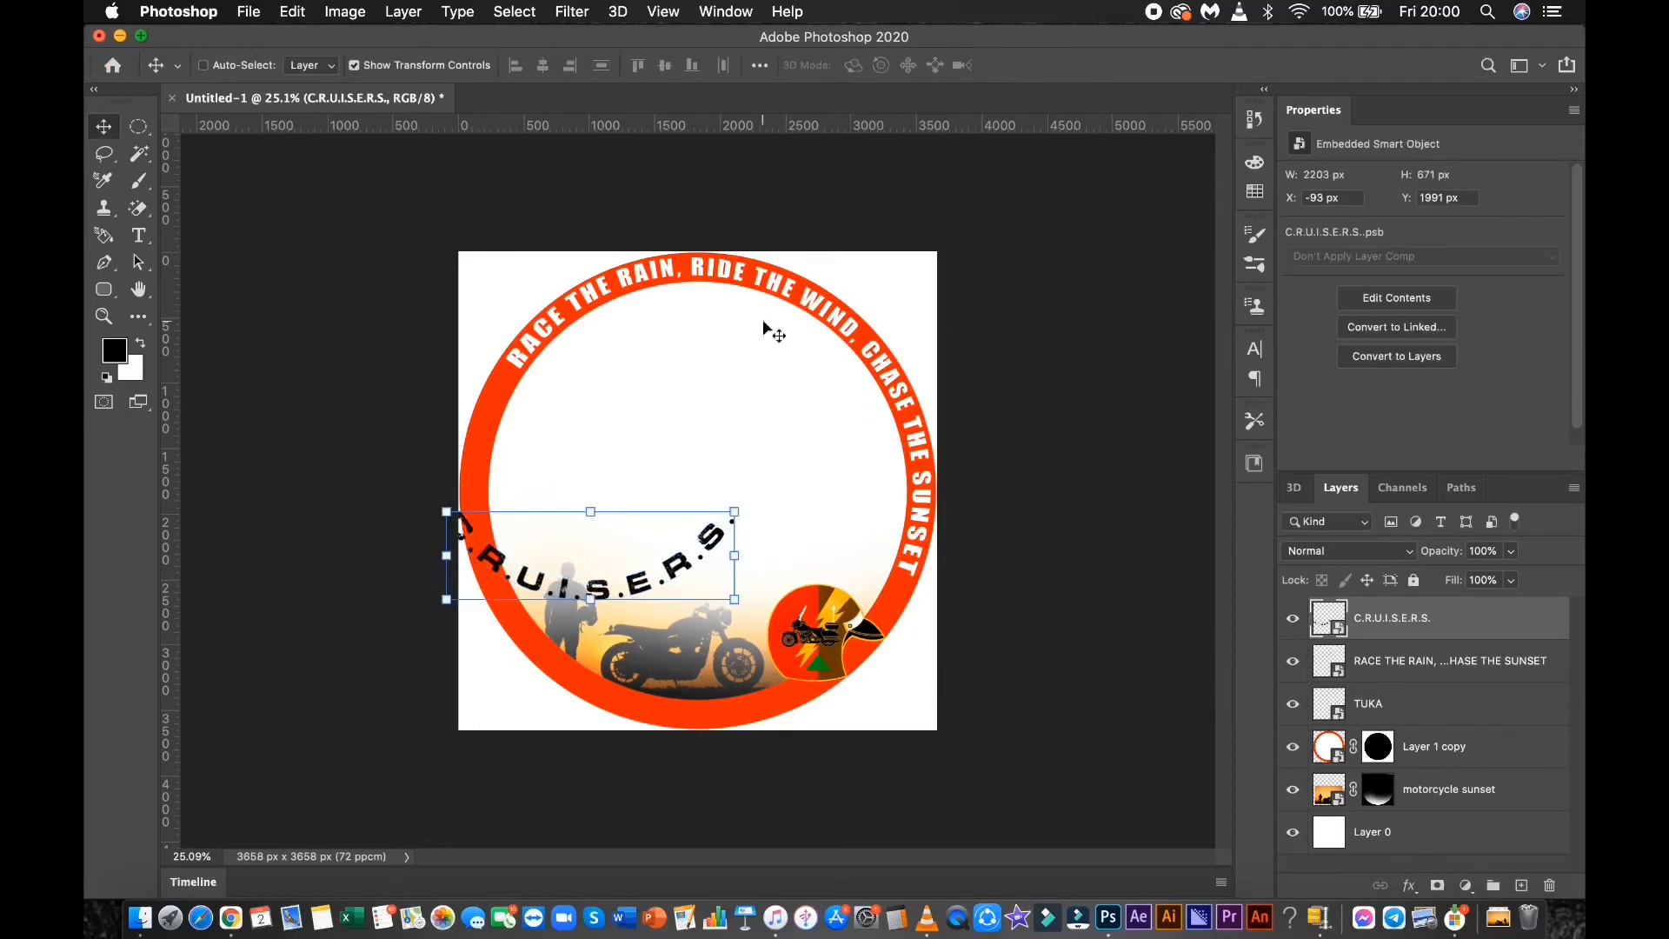
Move and rotate the arched C.R.U.I.S.E.R.S. text onto the lower-left part of the red ring.
left_click_drag(753, 495, 753, 595)
left_click_drag(642, 558, 635, 642)
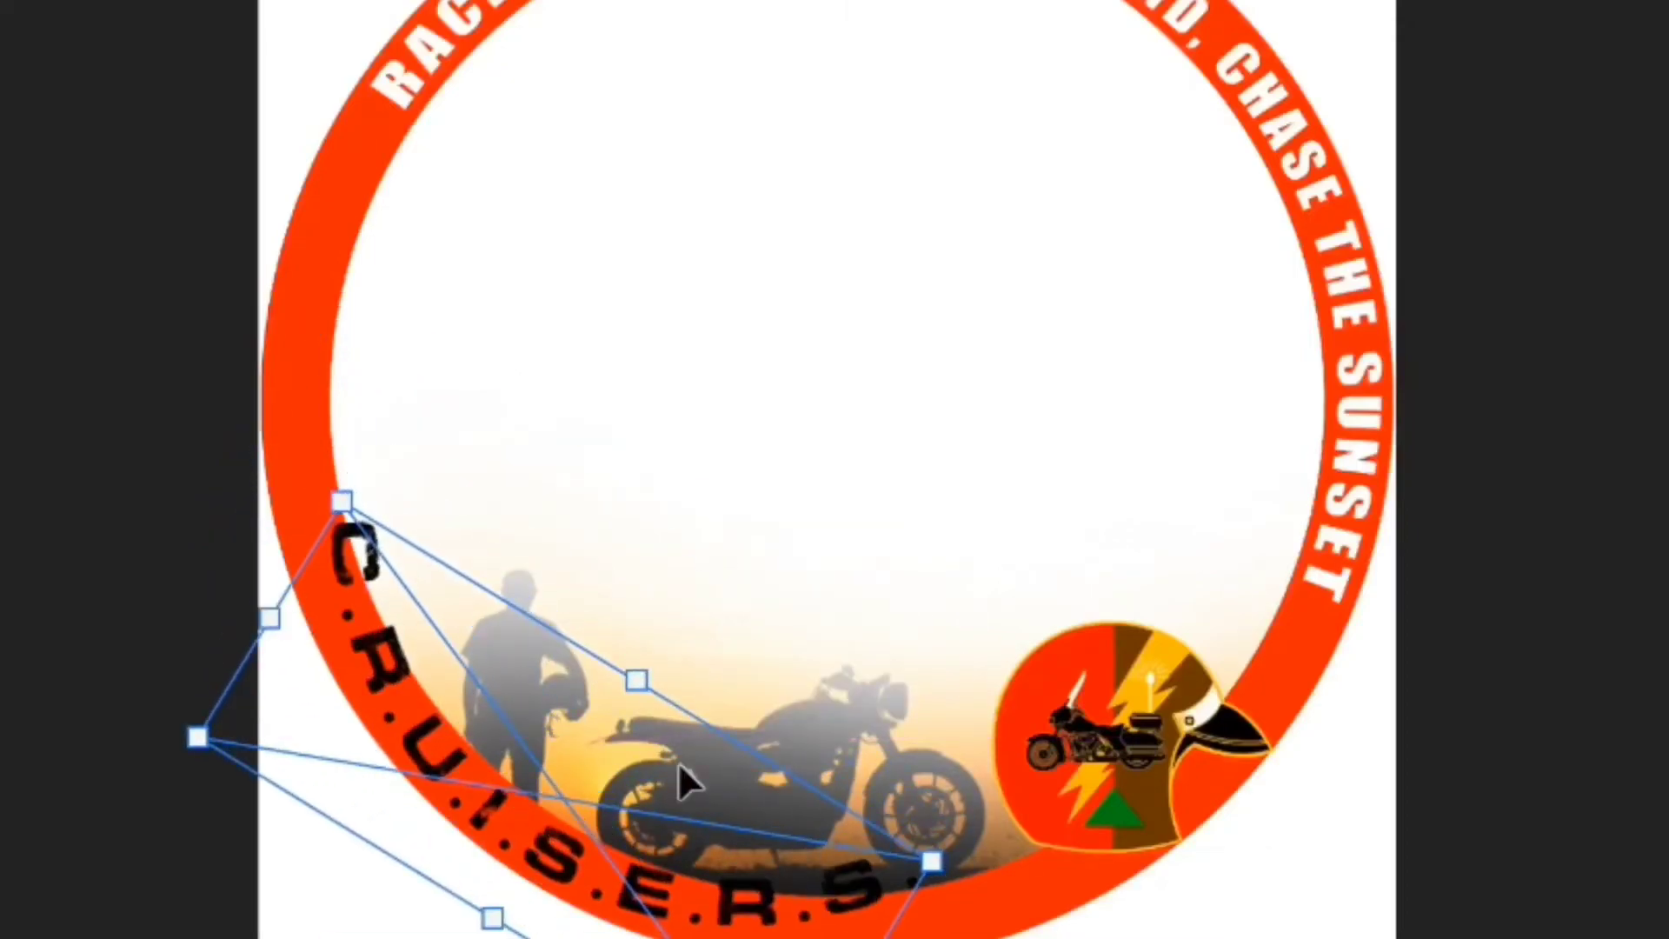
key("Return")
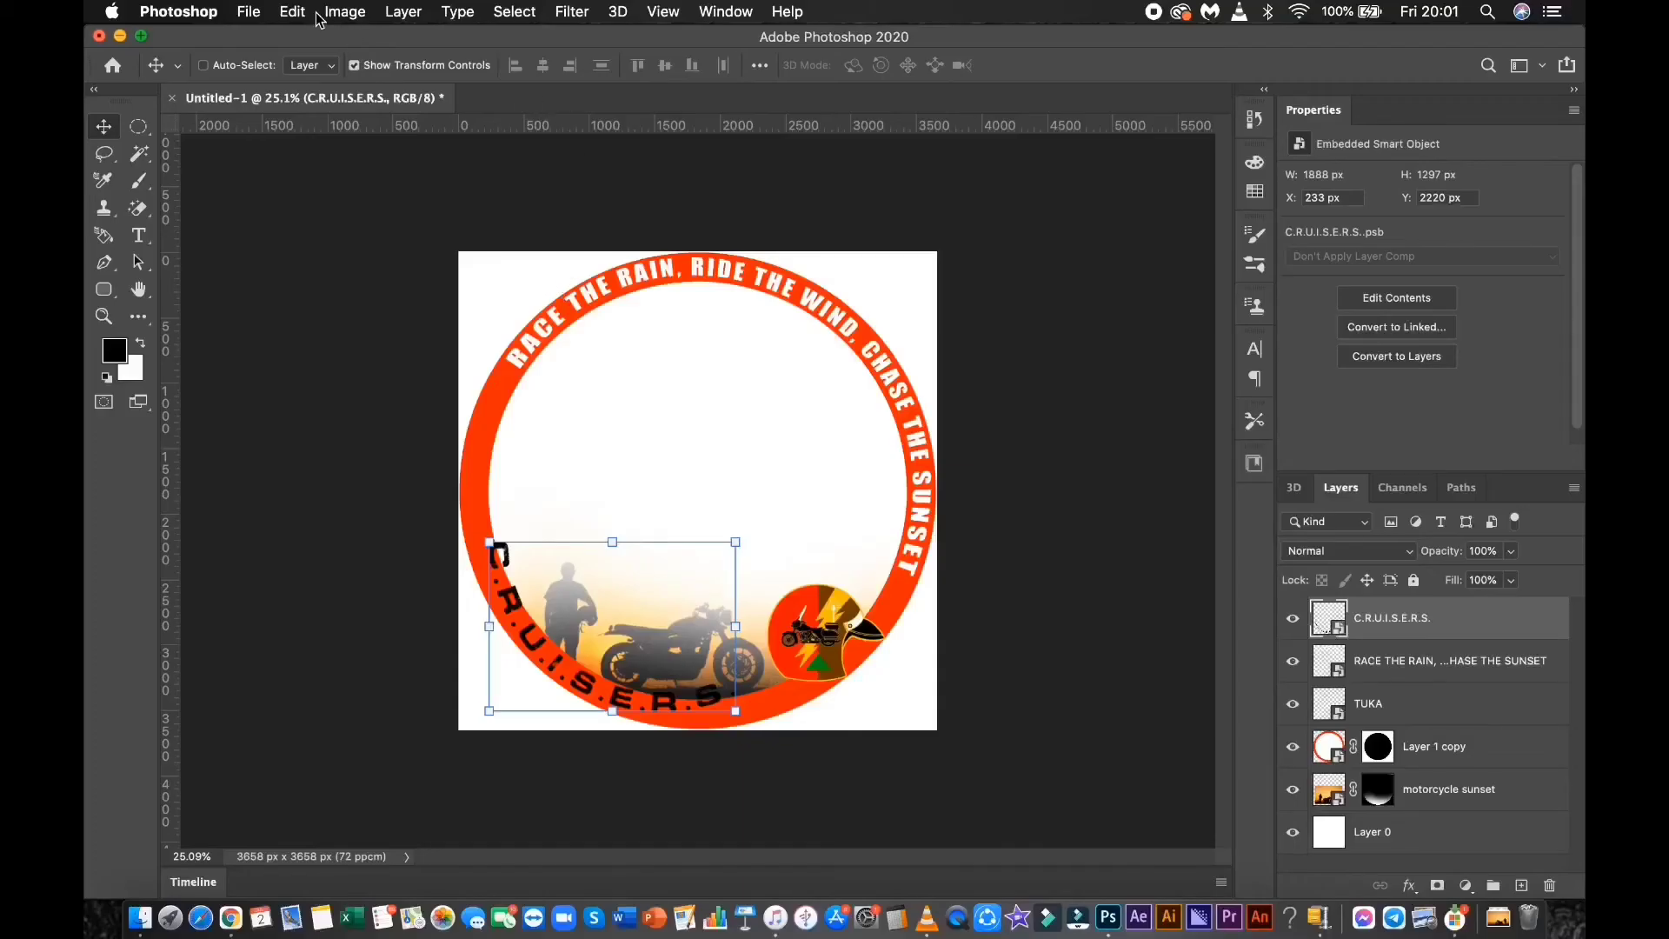
Set the C.R.U.I.S.E.R.S. text's Arc bend to -41% and shift it down into the middle of the ring band.
left_click(294, 12)
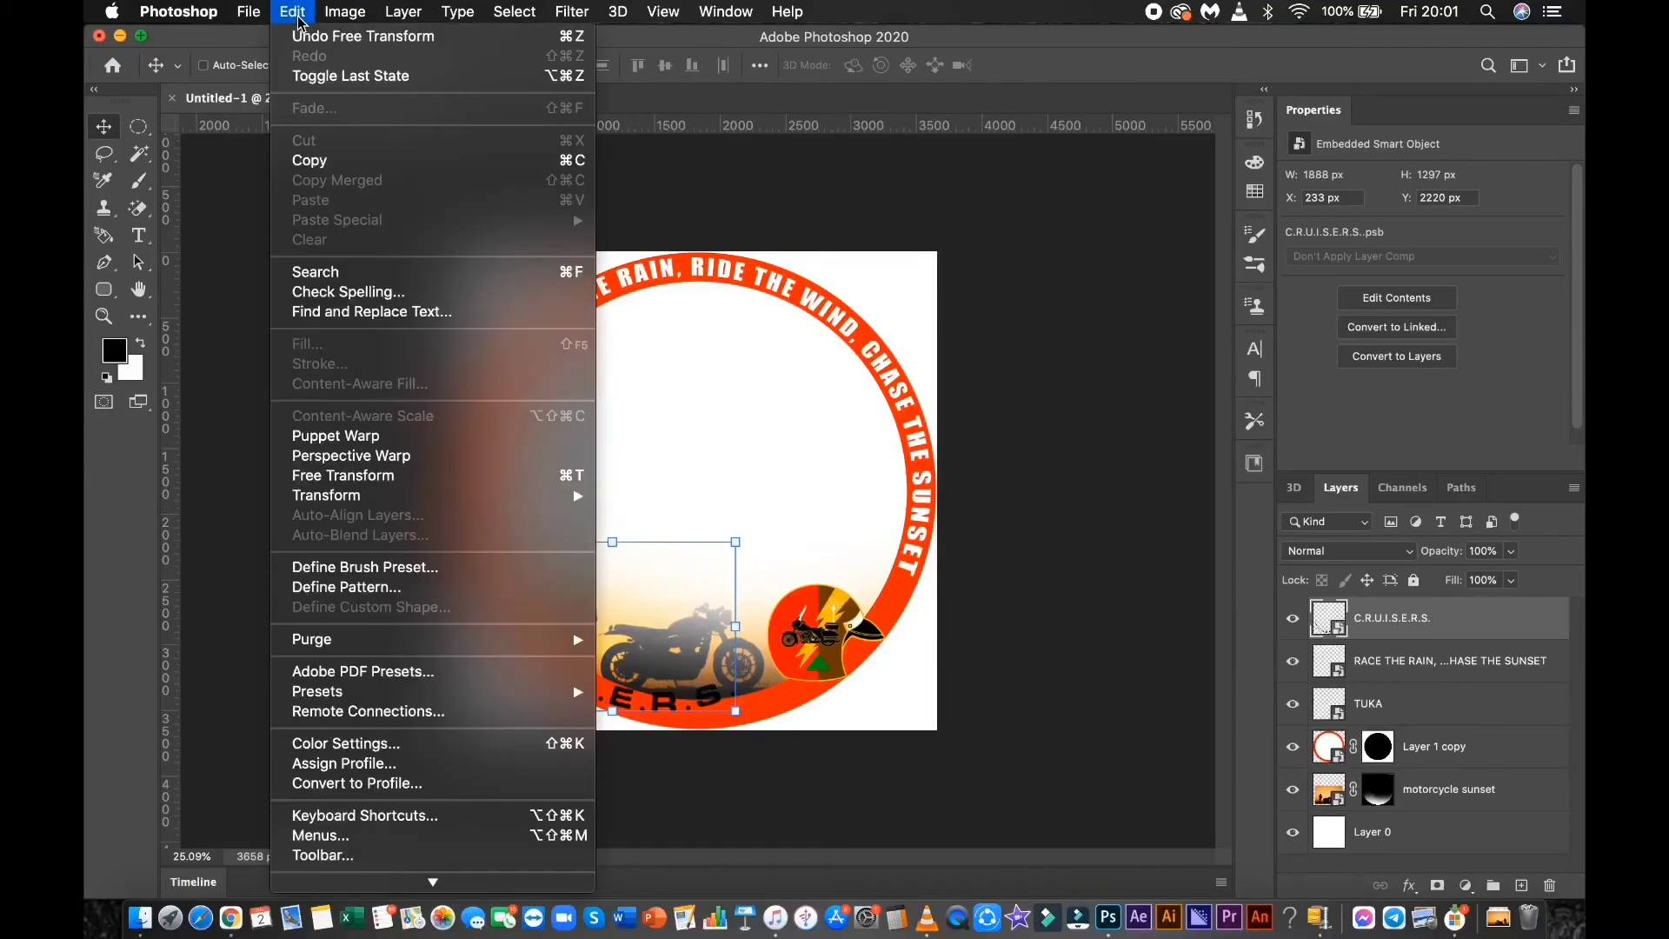
mouse_move(360, 497)
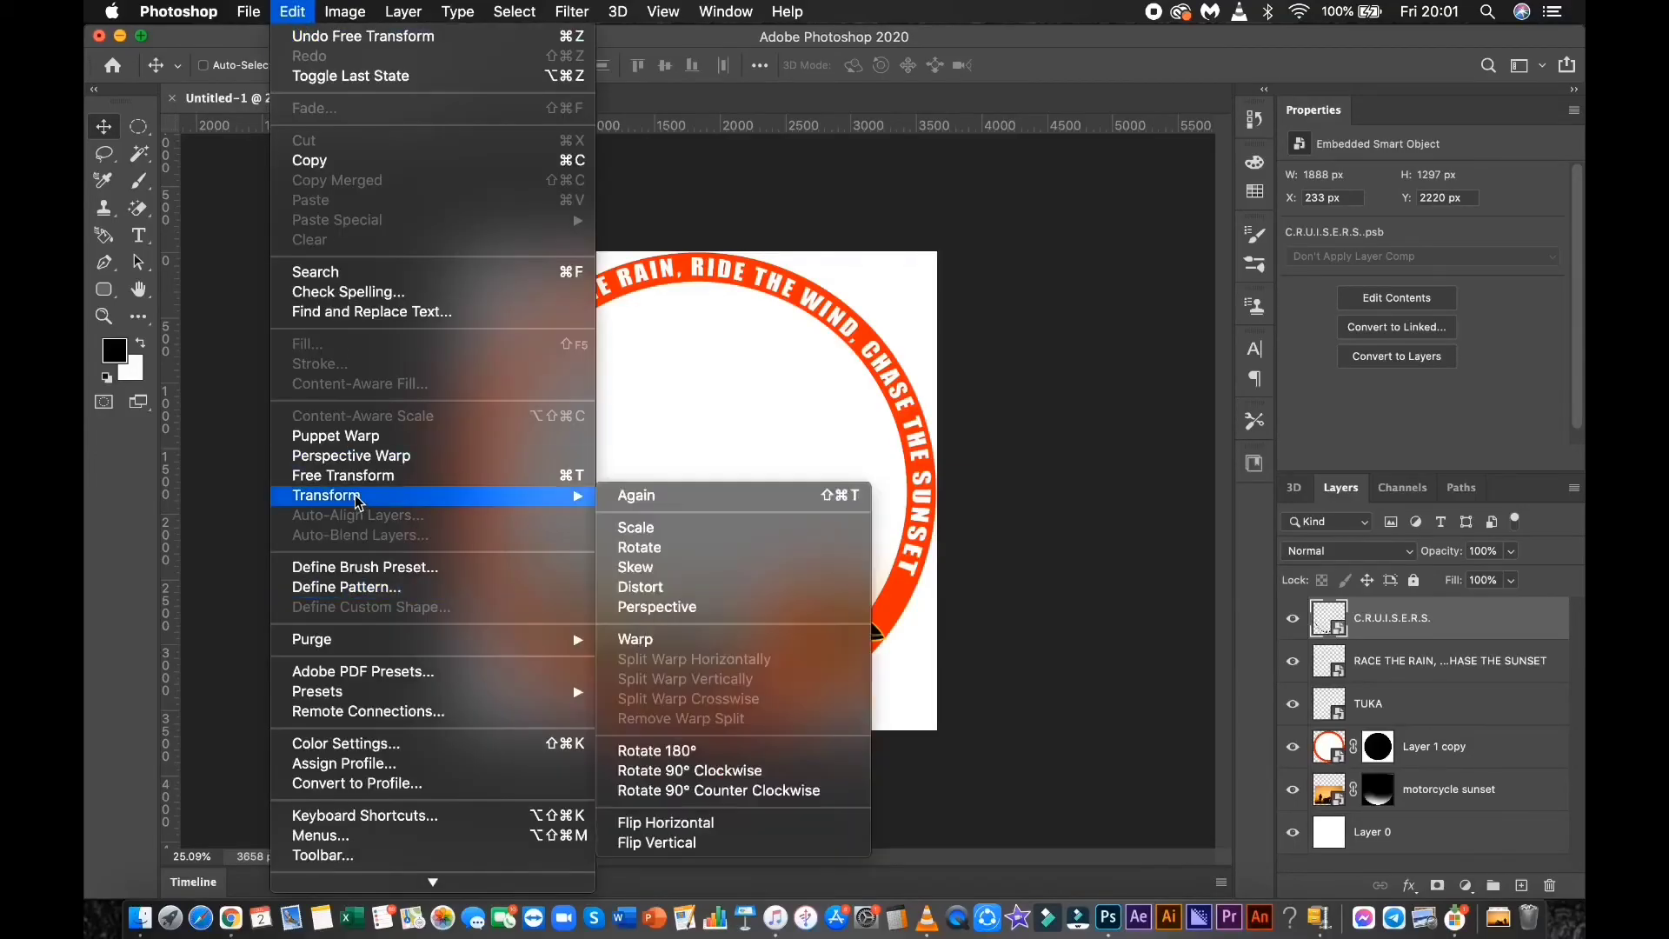
left_click(636, 641)
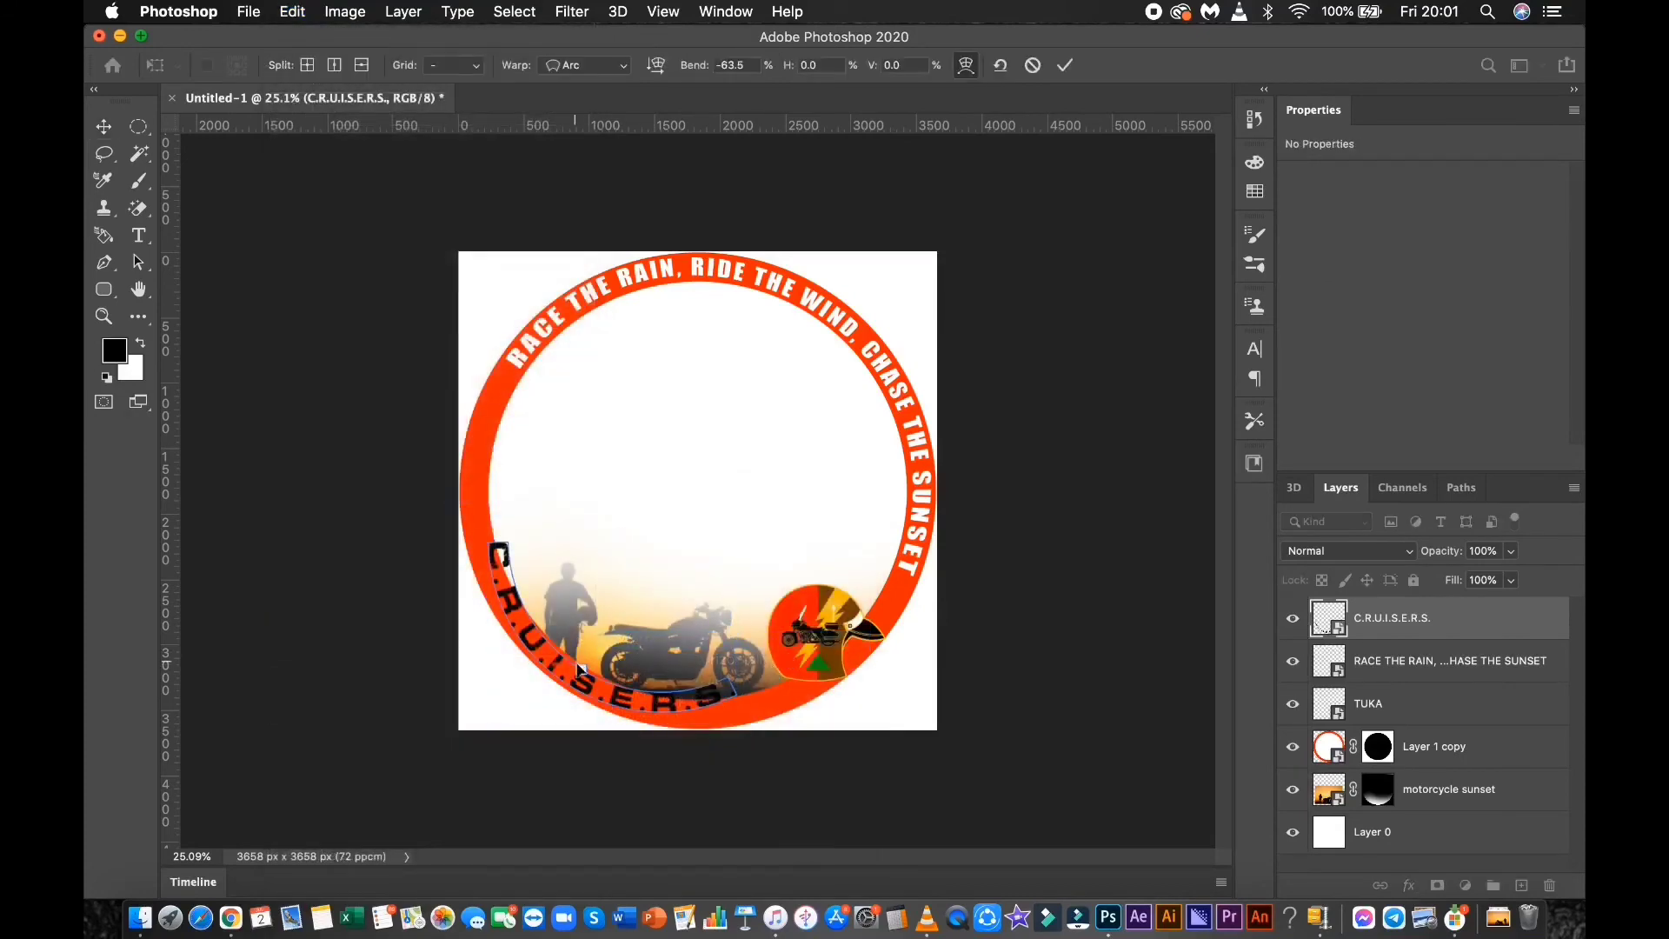
left_click_drag(584, 672, 597, 666)
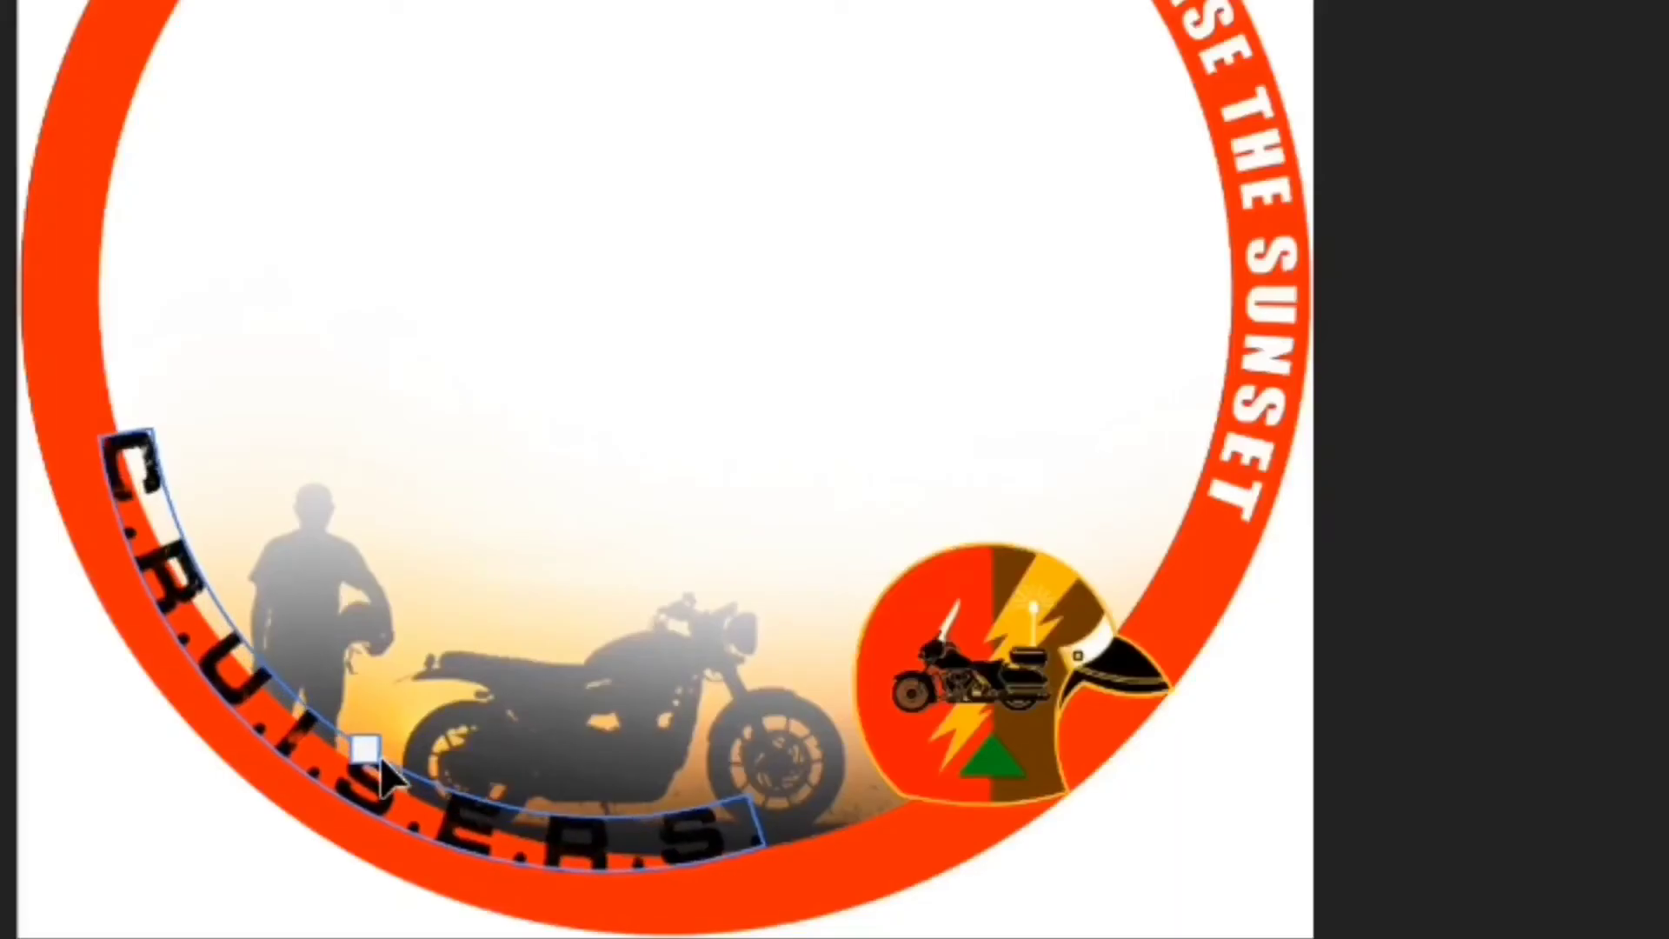
left_click_drag(382, 750, 401, 824)
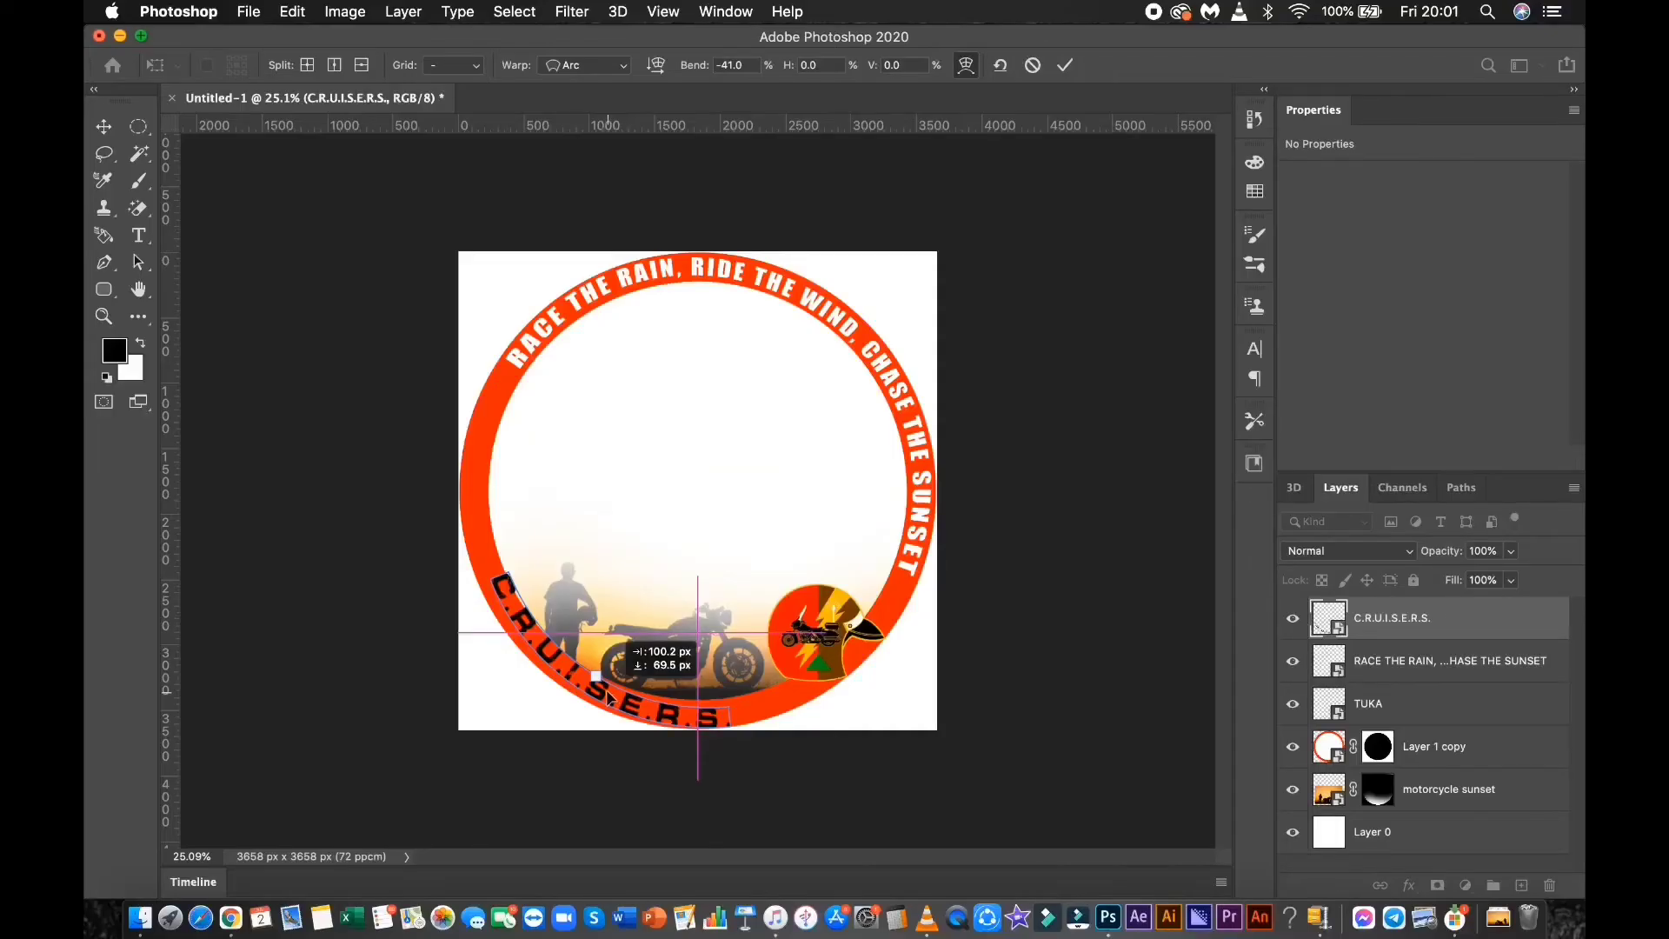
left_click_drag(607, 693, 607, 692)
scroll(607, 692, "up", 6)
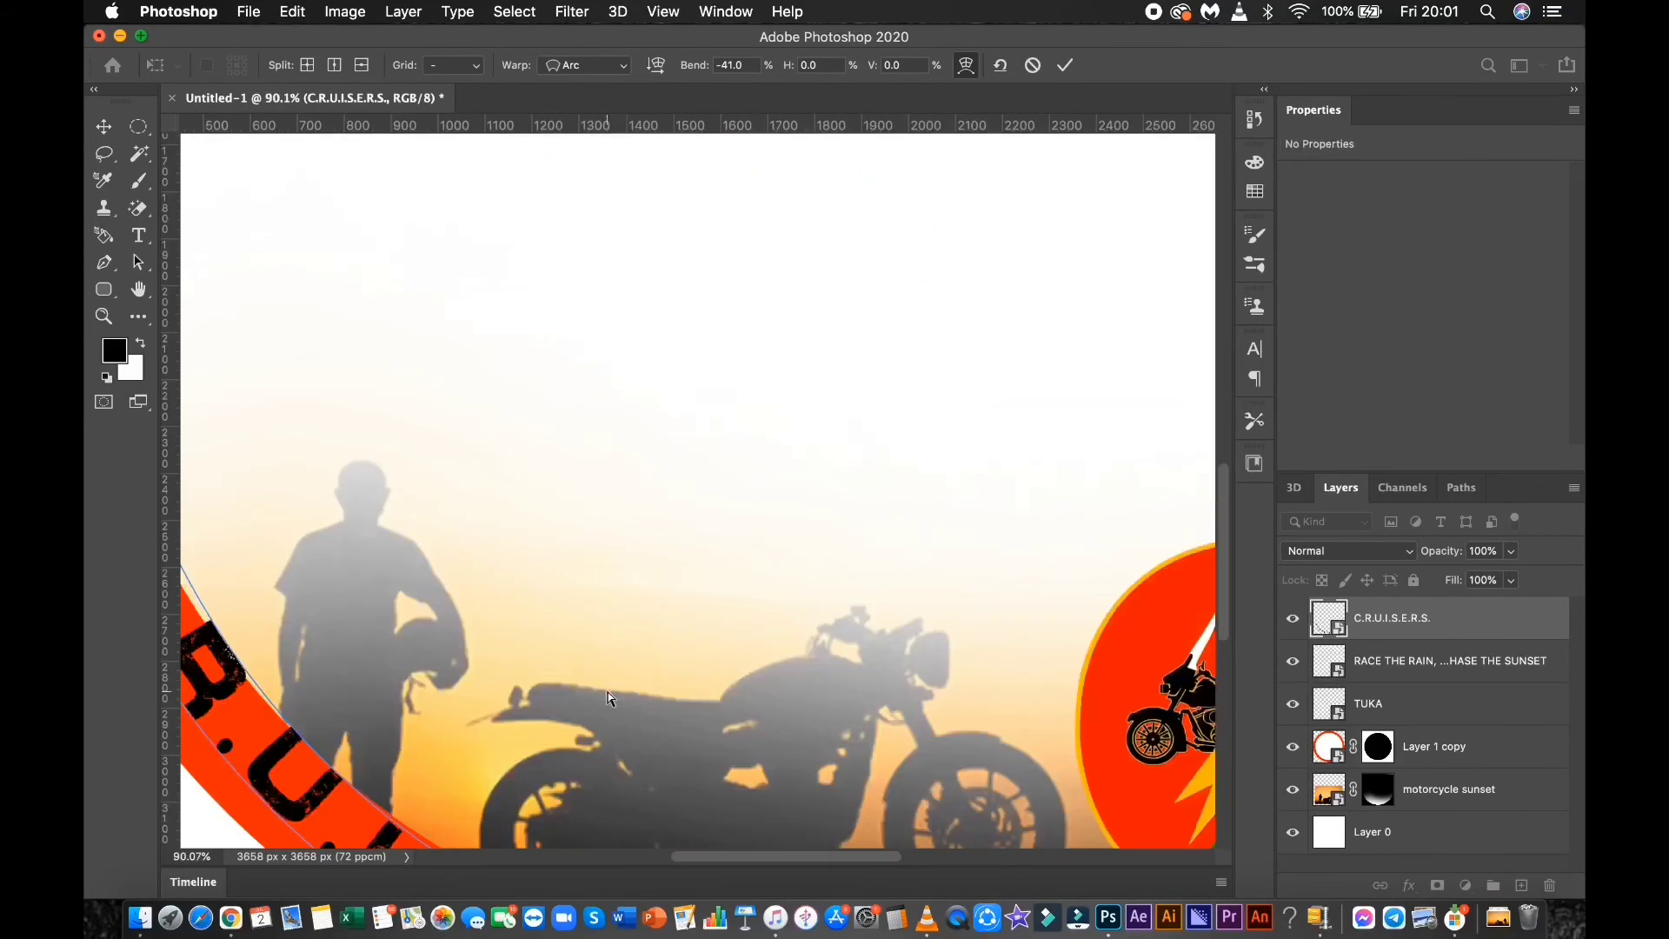
scroll(607, 693, "down", 2)
left_click_drag(1229, 485, 1233, 550)
key("Return")
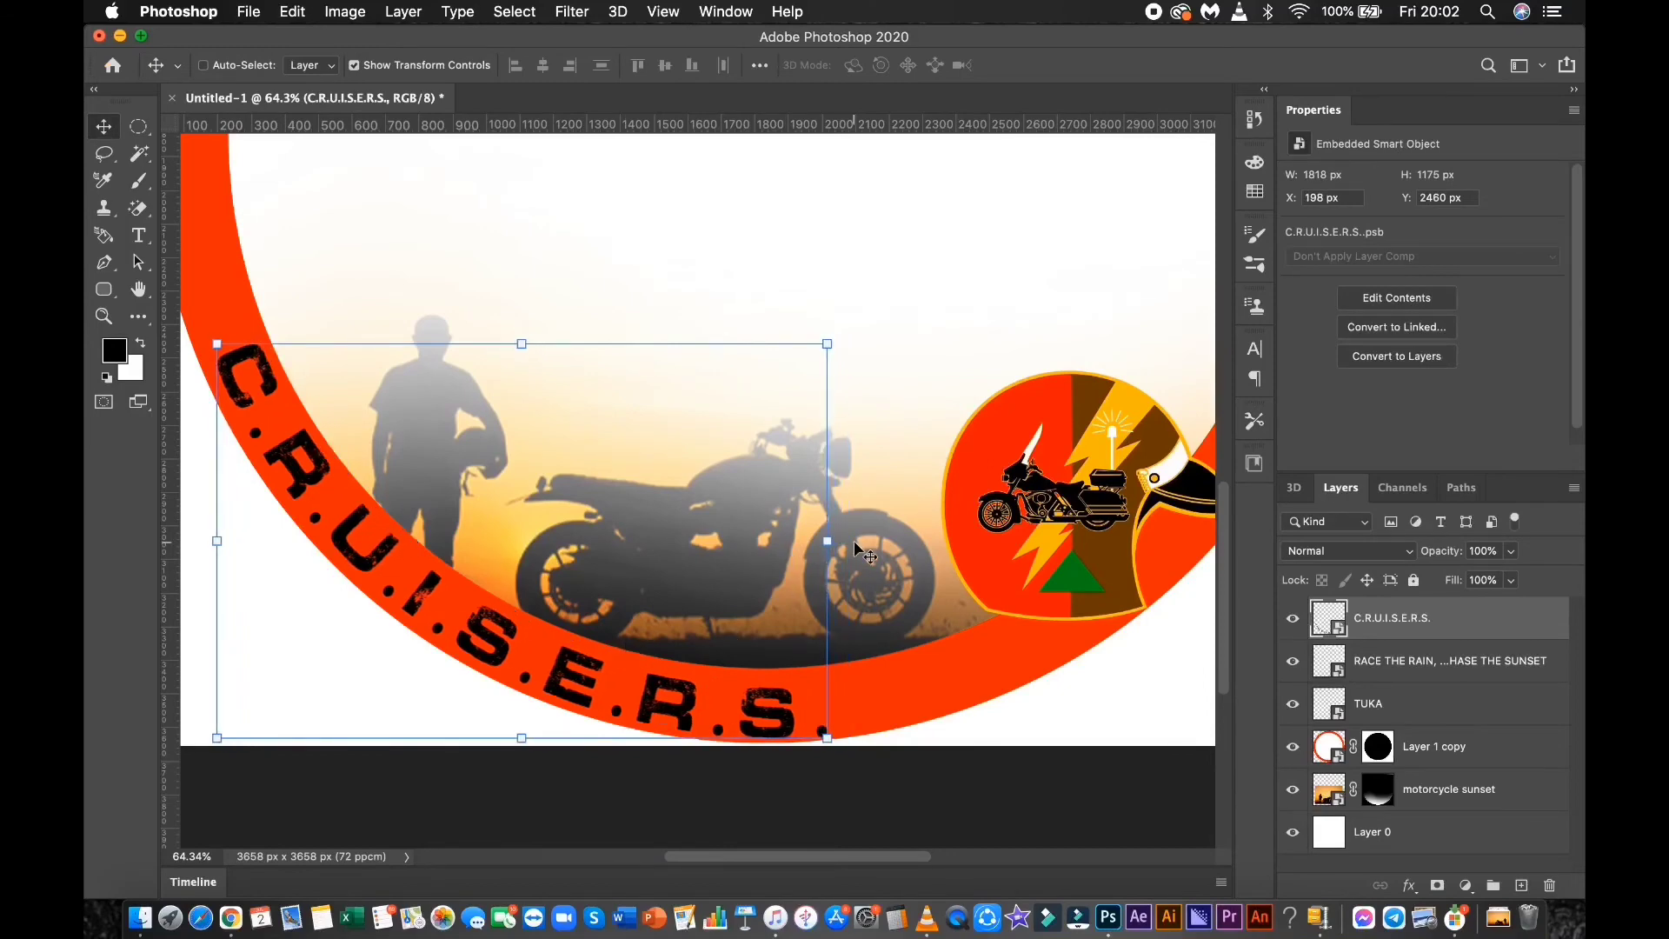
Fine-tune the C.R.U.I.S.E.R.S. text's placement along the ring with a free-transform rotation of about 30.56°.
key("super+t")
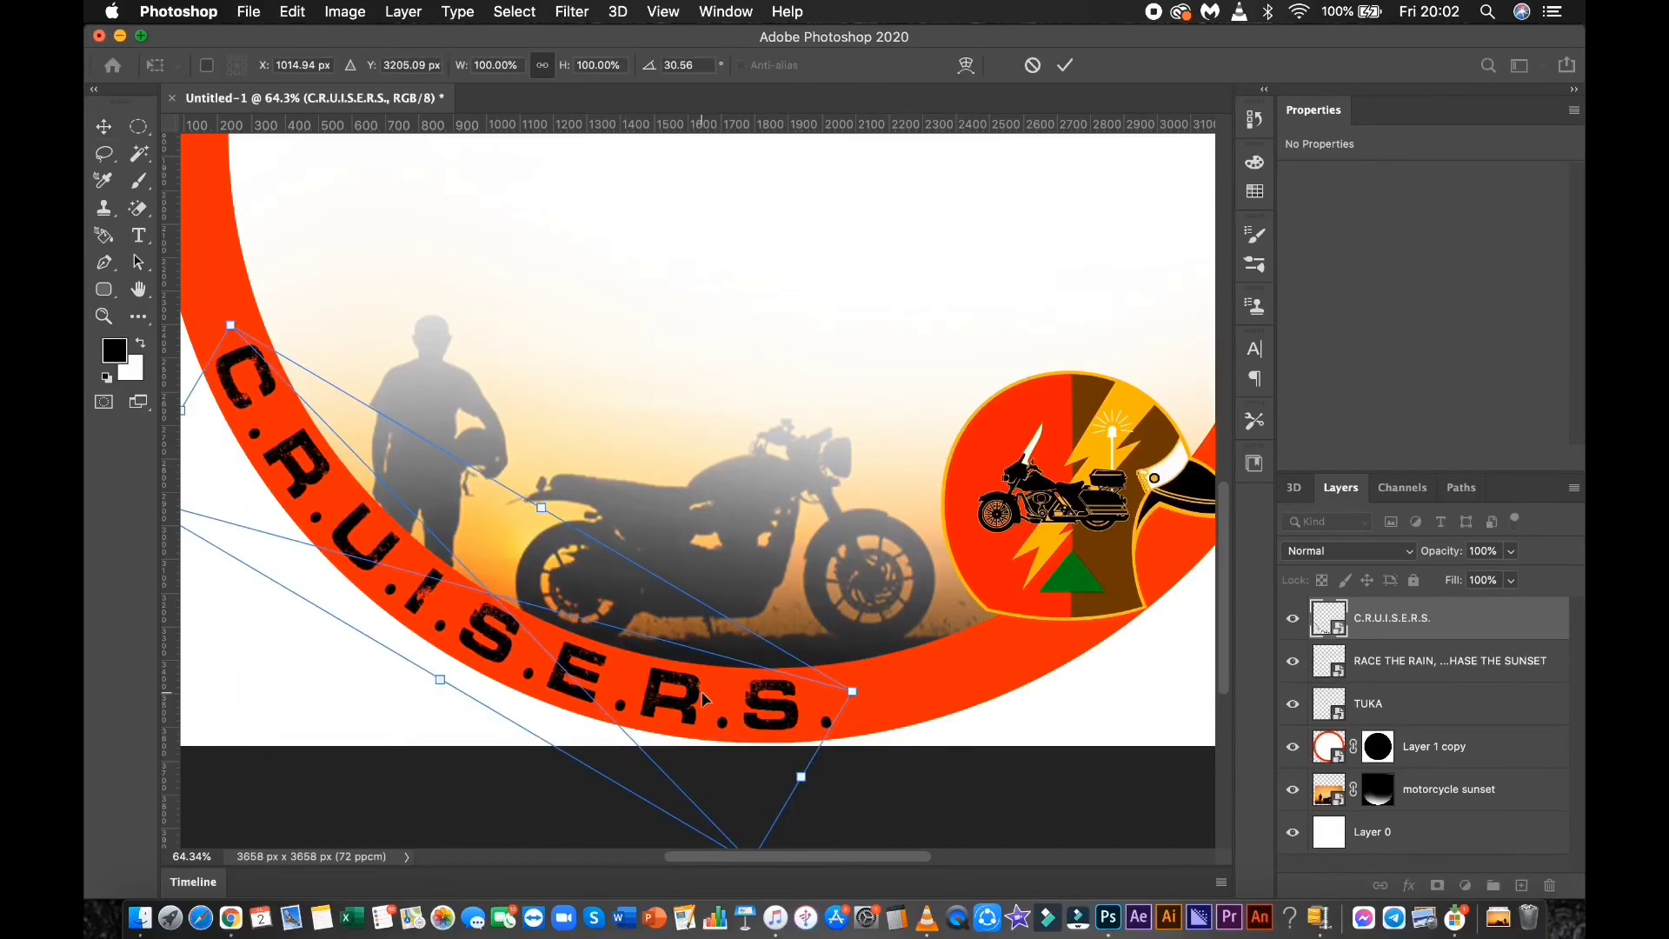
key("Return")
key("super+0")
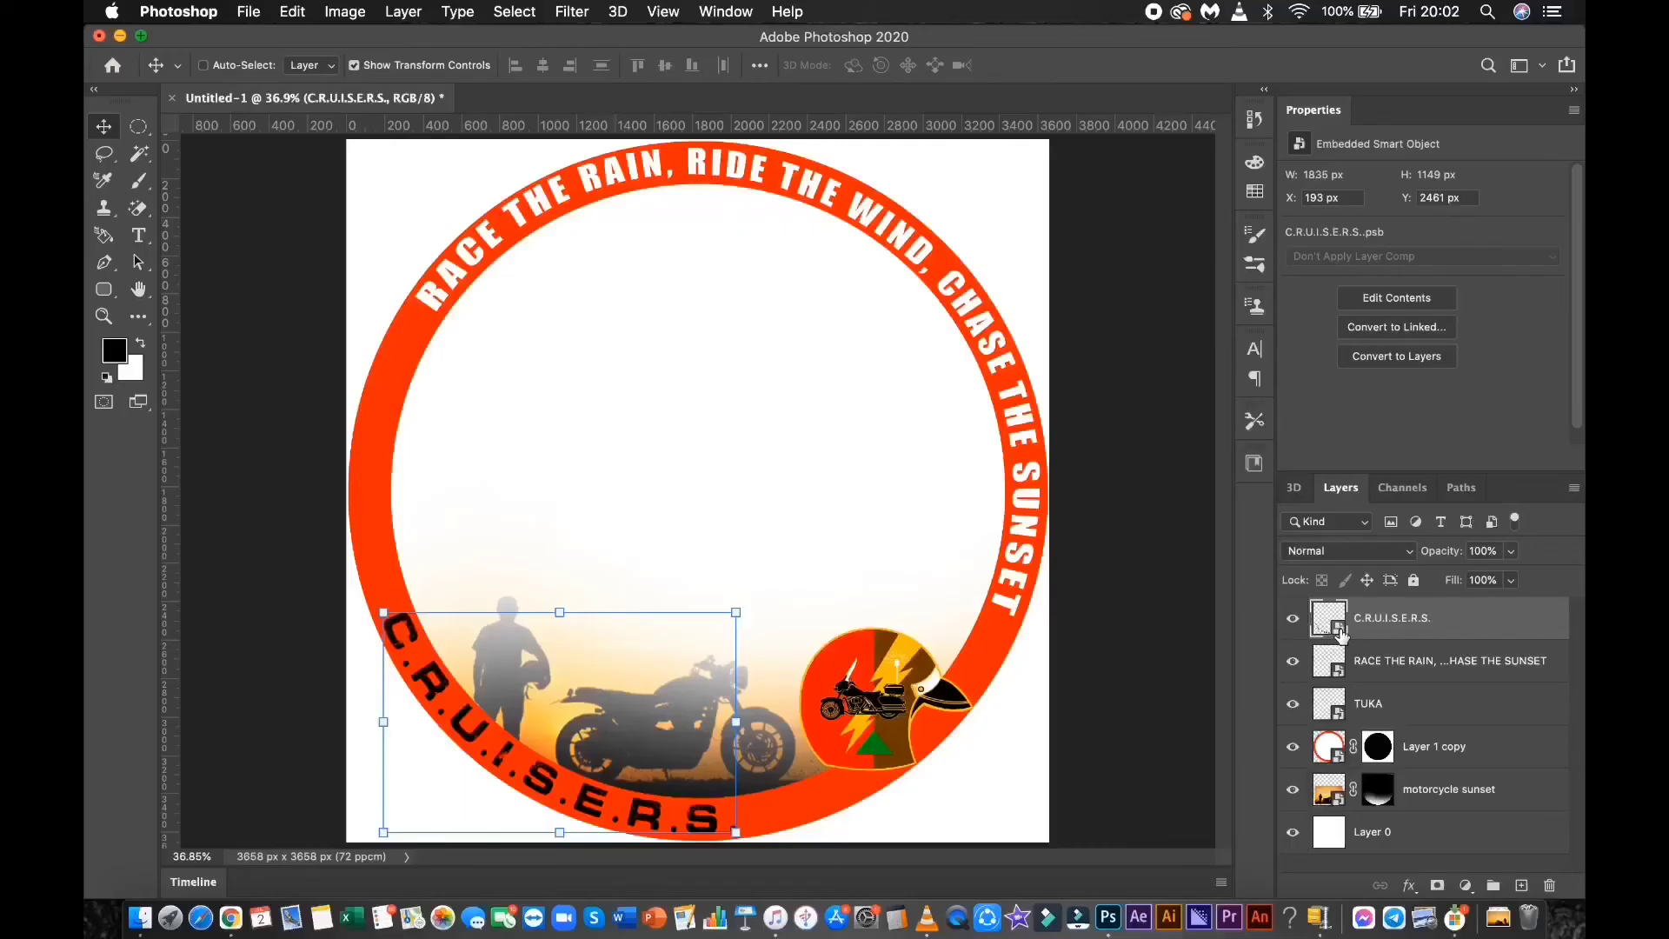
Change the text color inside the C.R.U.I.S.E.R.S. smart object to white (#ffffff), and save and close its contents.
double_click(1337, 628)
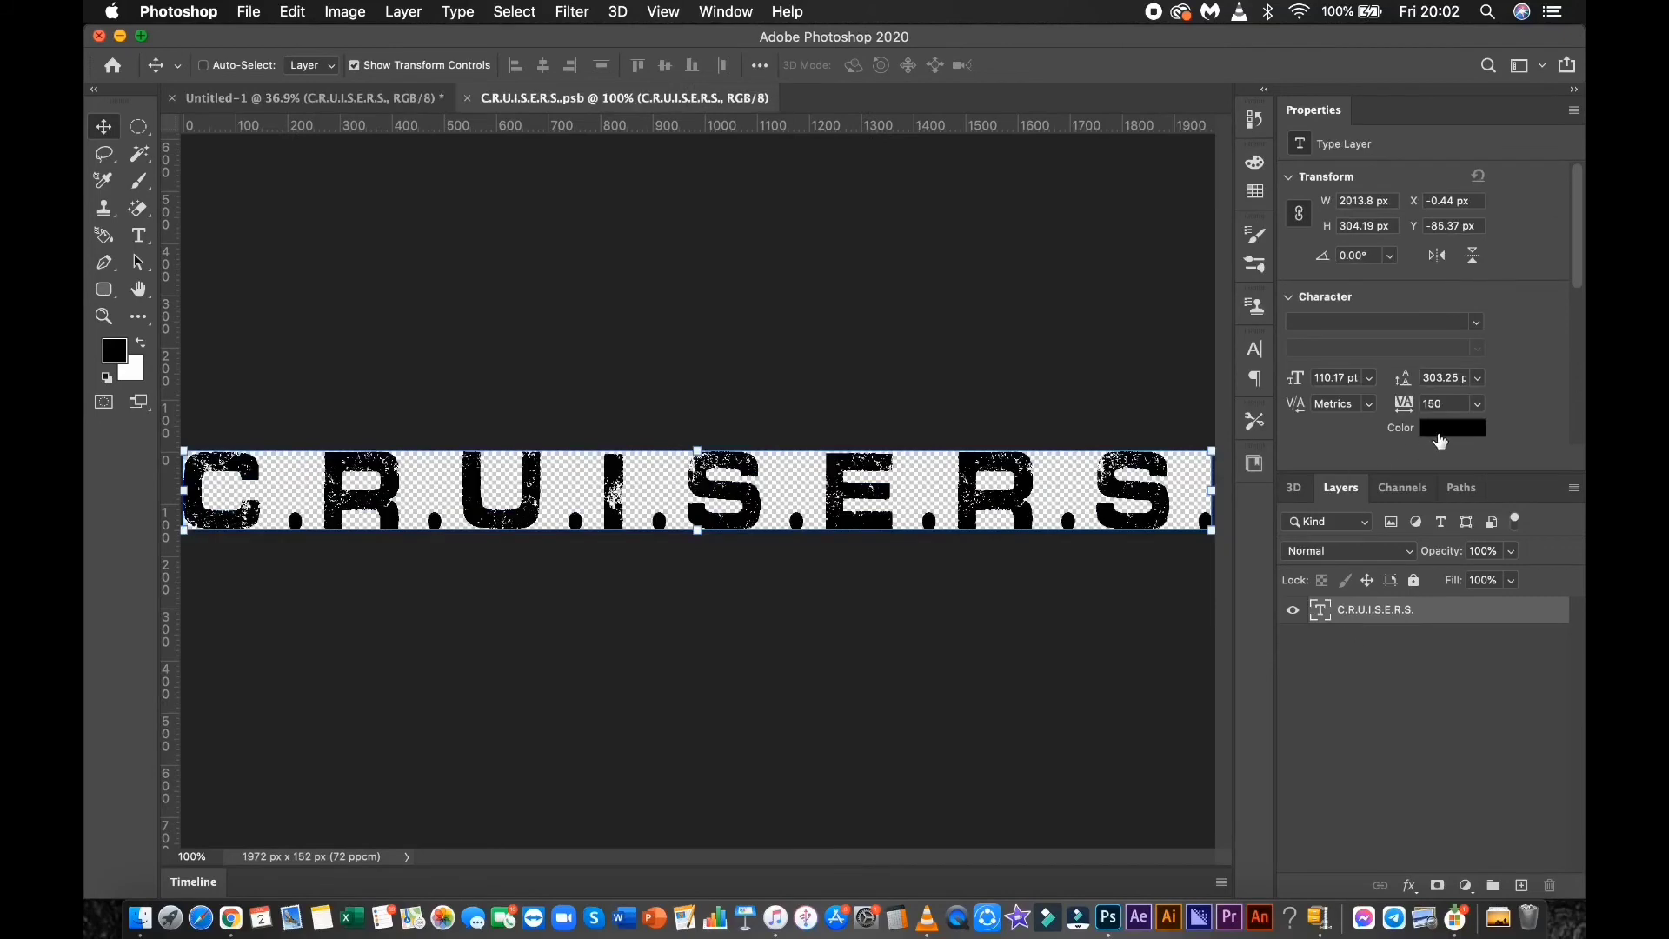
left_click(1452, 428)
left_click_drag(1119, 433, 936, 228)
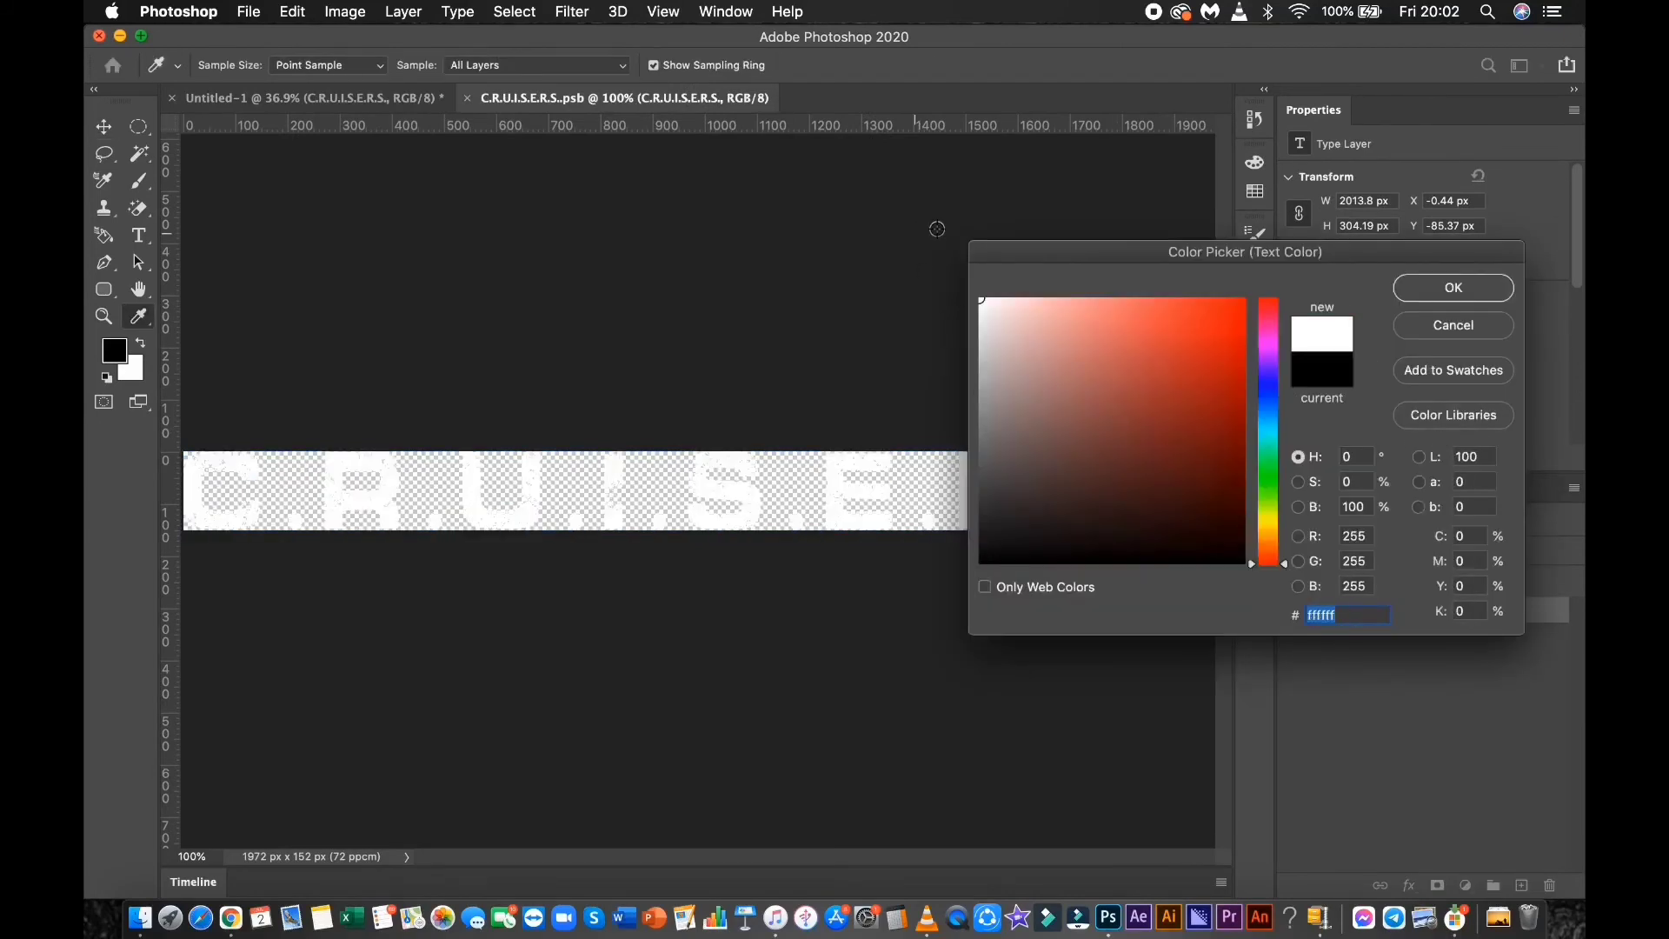
left_click(1453, 287)
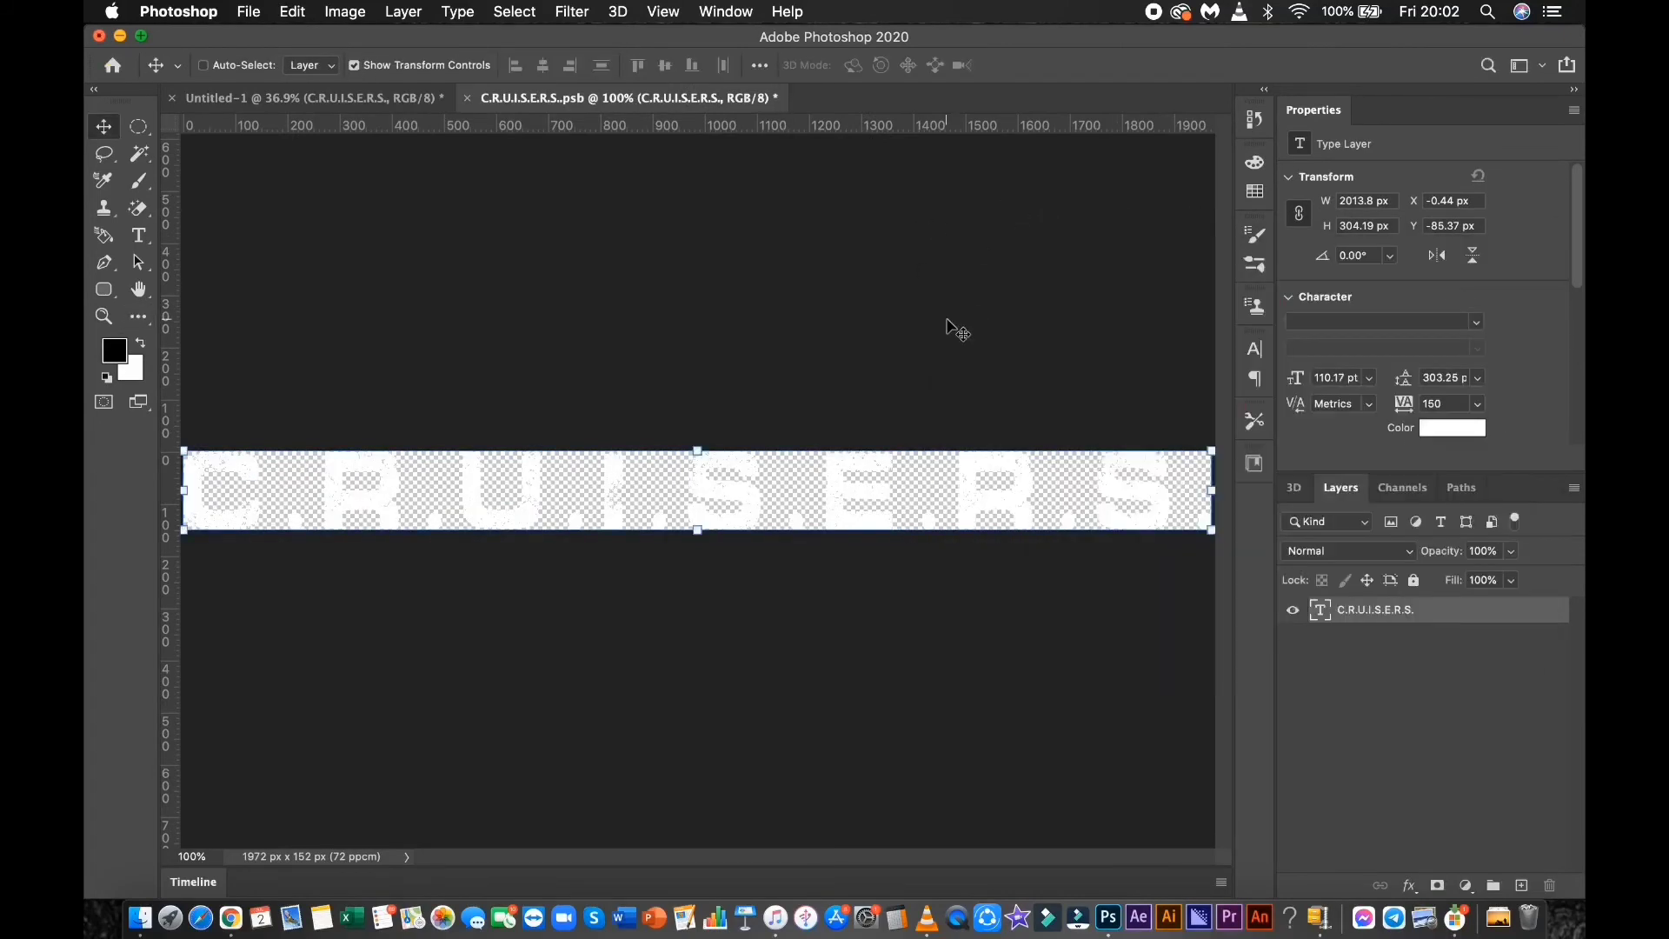
key("super+s")
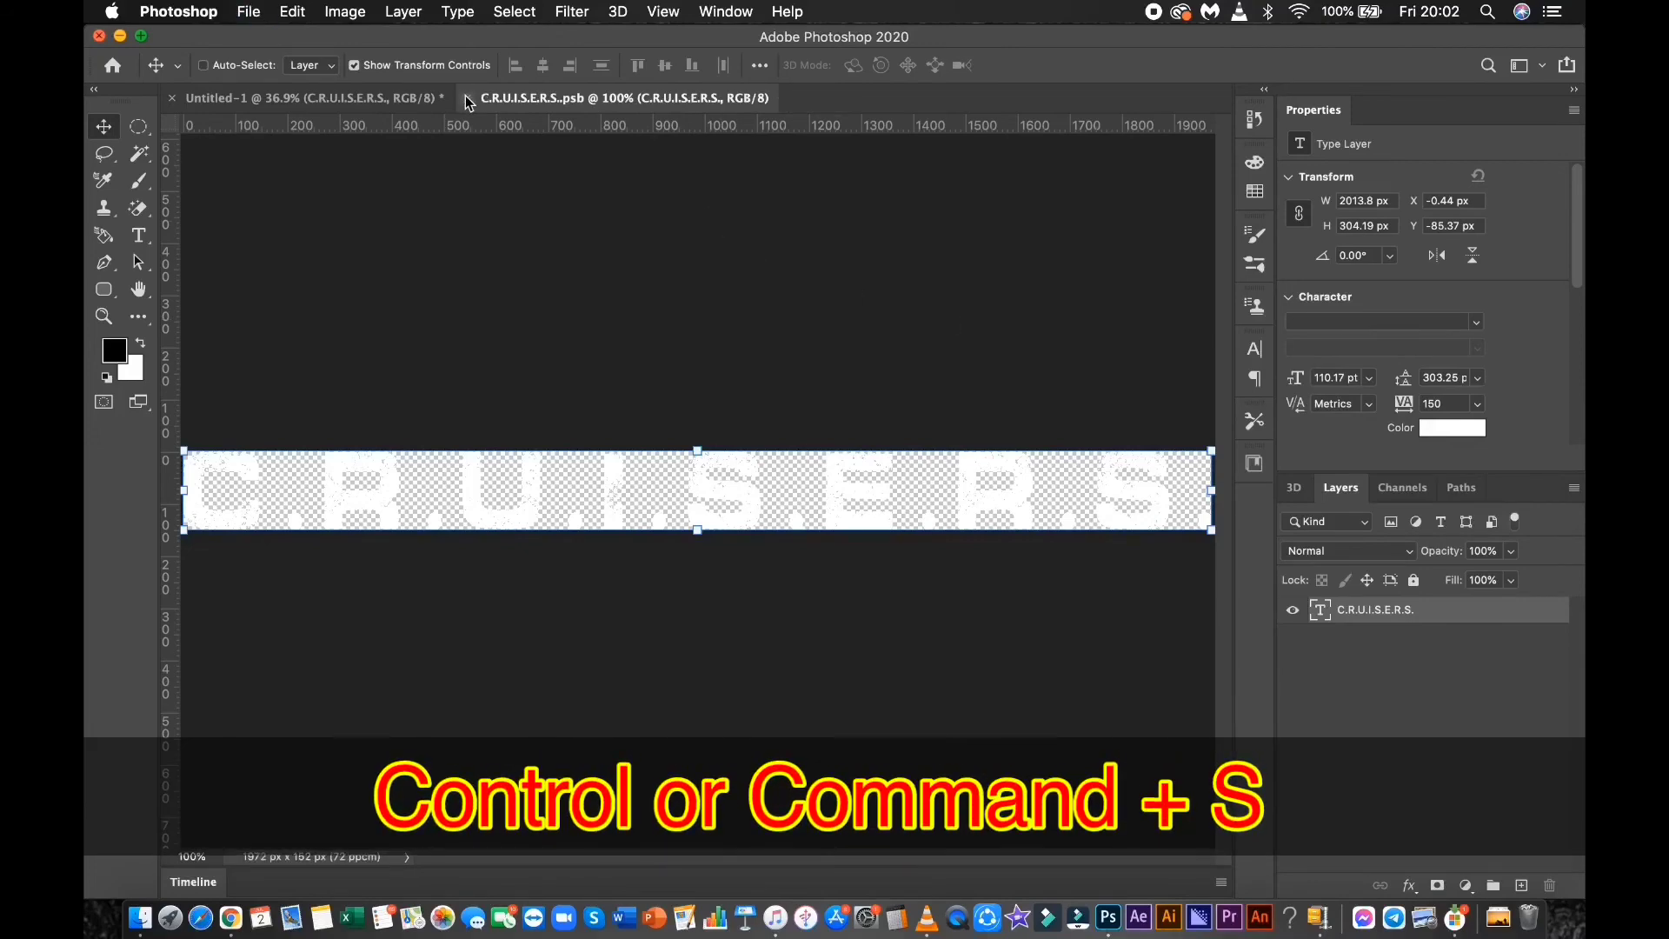
left_click(467, 98)
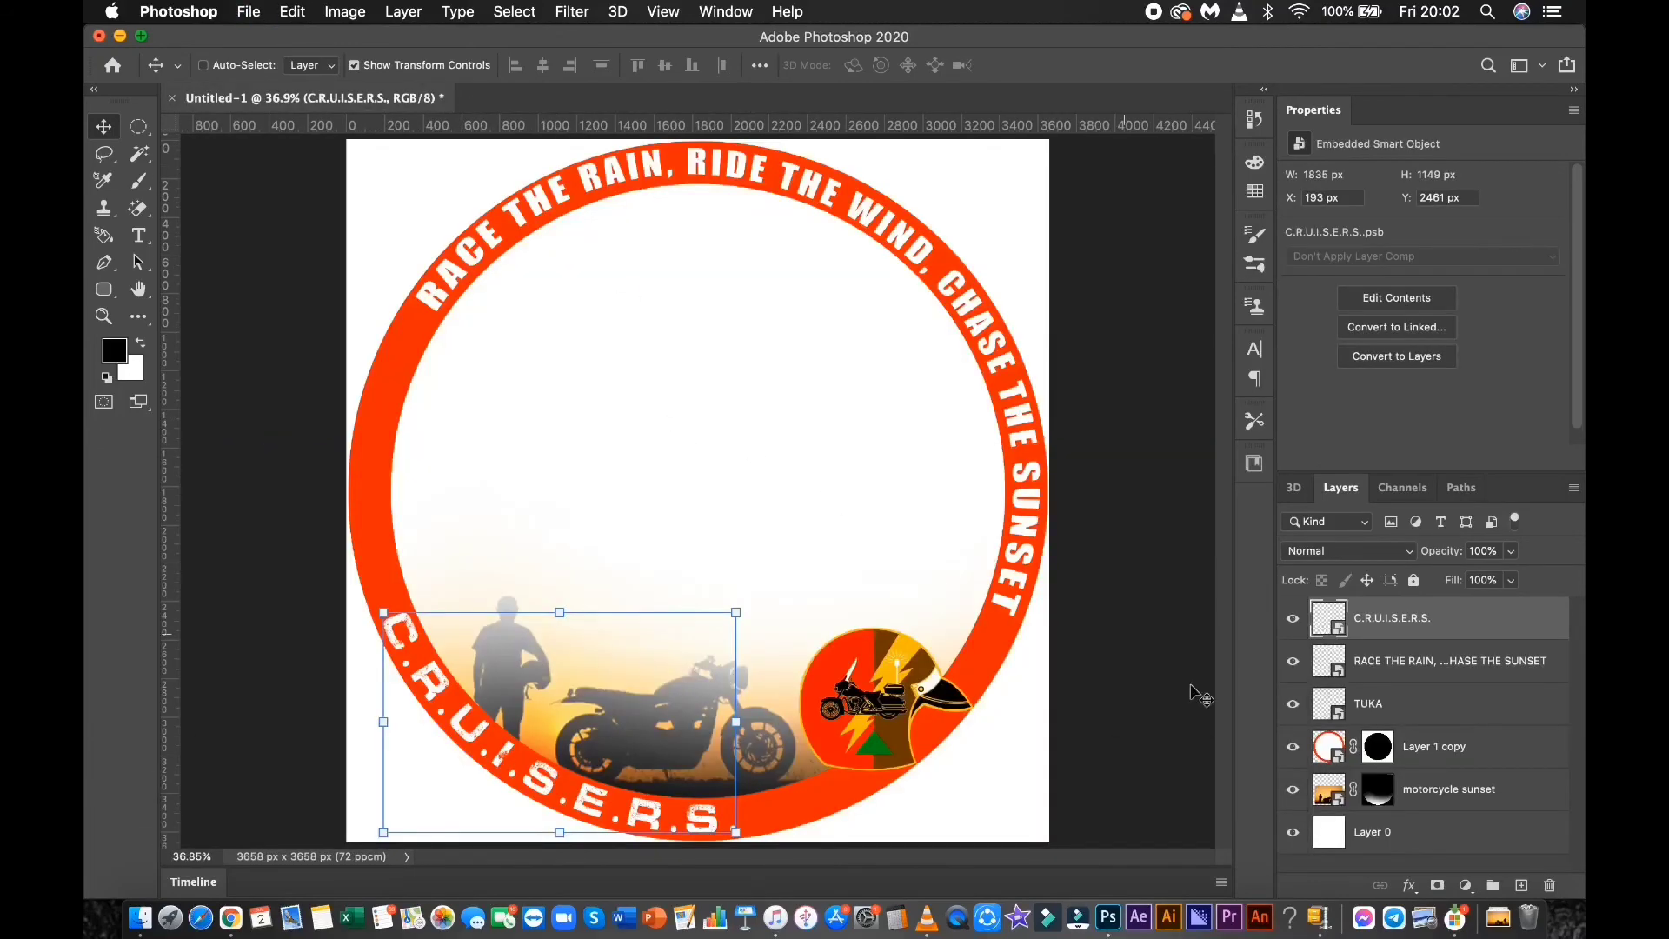
left_click(1374, 848)
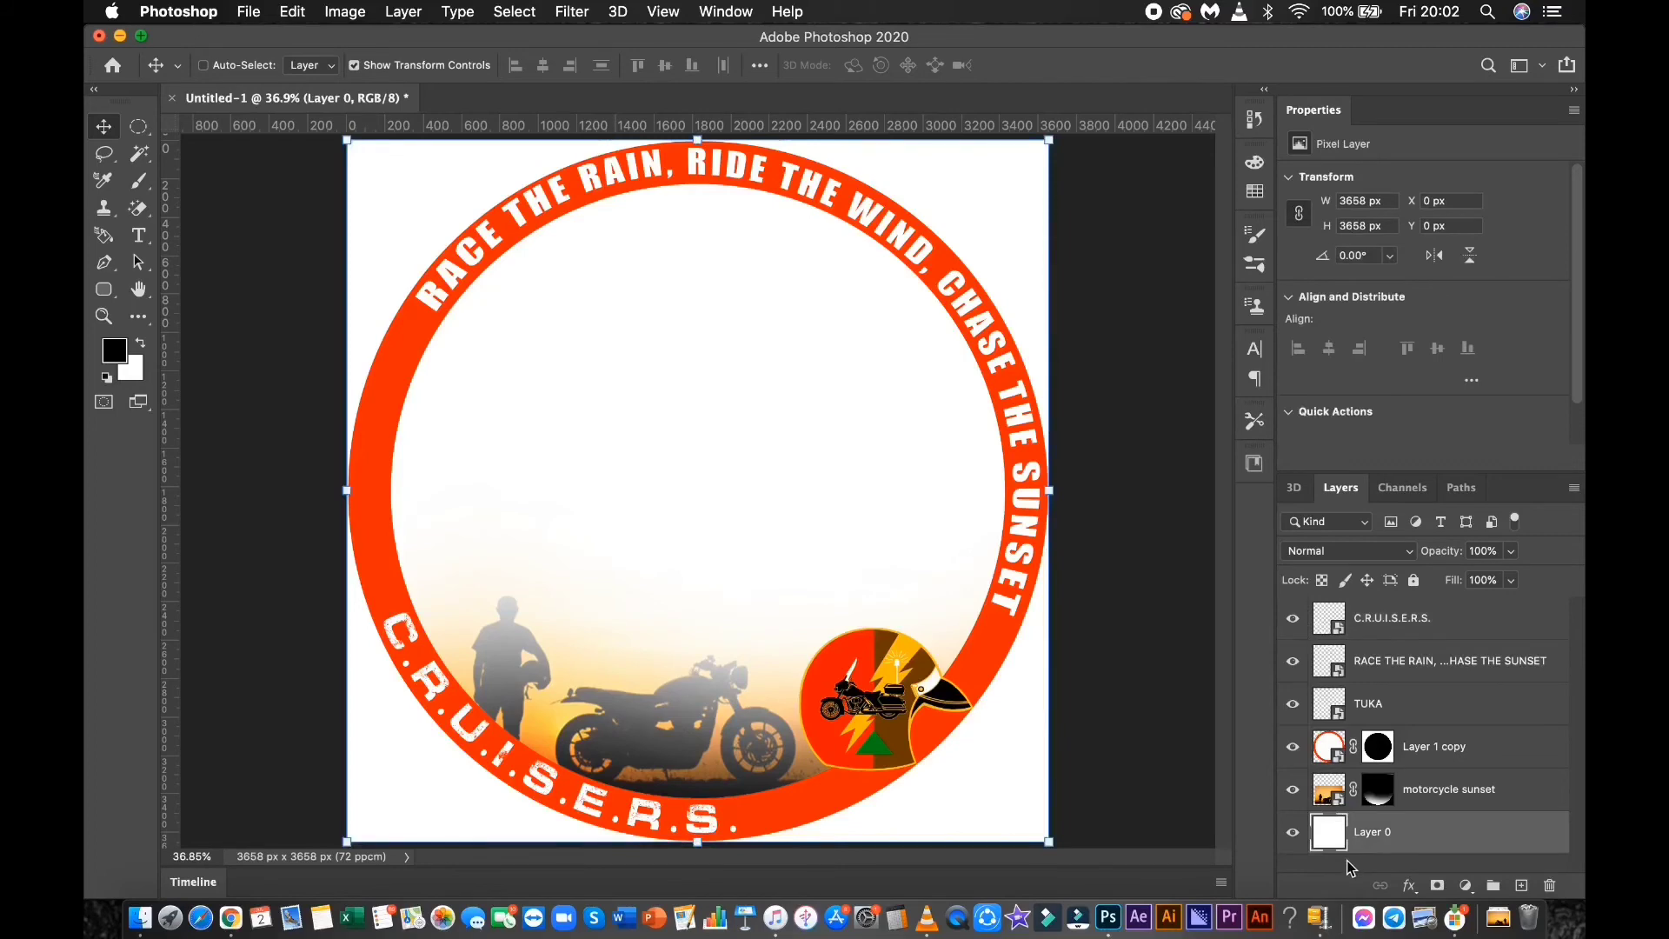
left_click(1348, 863)
scroll(840, 617, "down", 3)
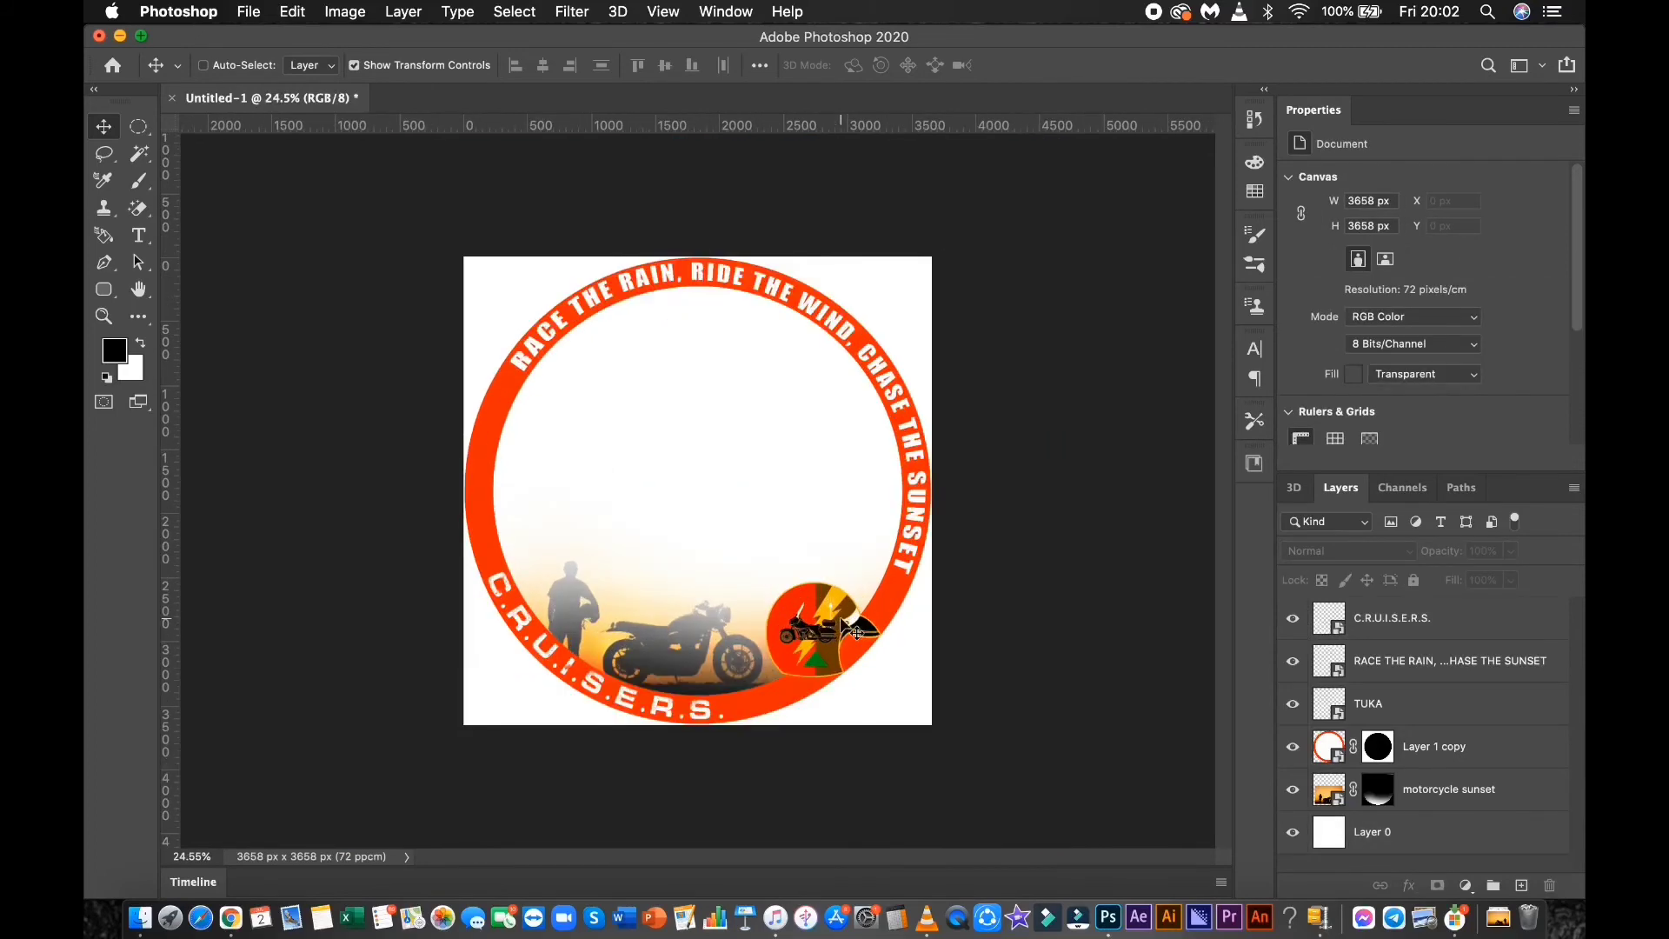
scroll(840, 618, "up", 2)
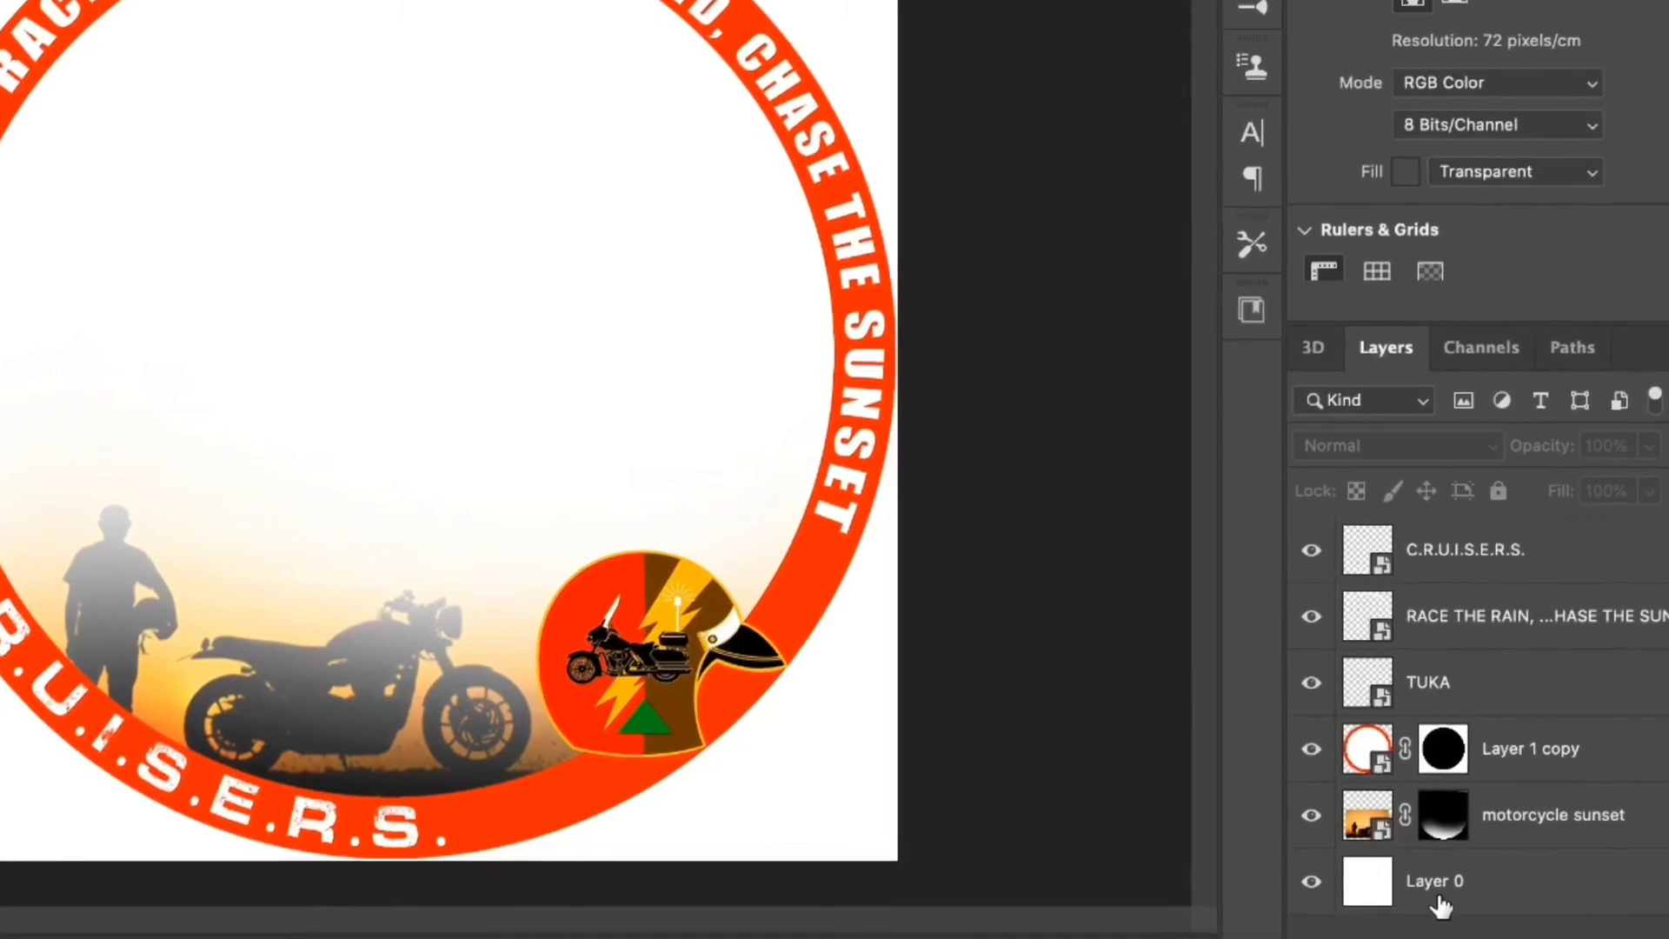
Mask Layer 0 with the selection loaded from Layer 1 copy's mask to cut out the white area inside the ring.
left_click(1375, 847)
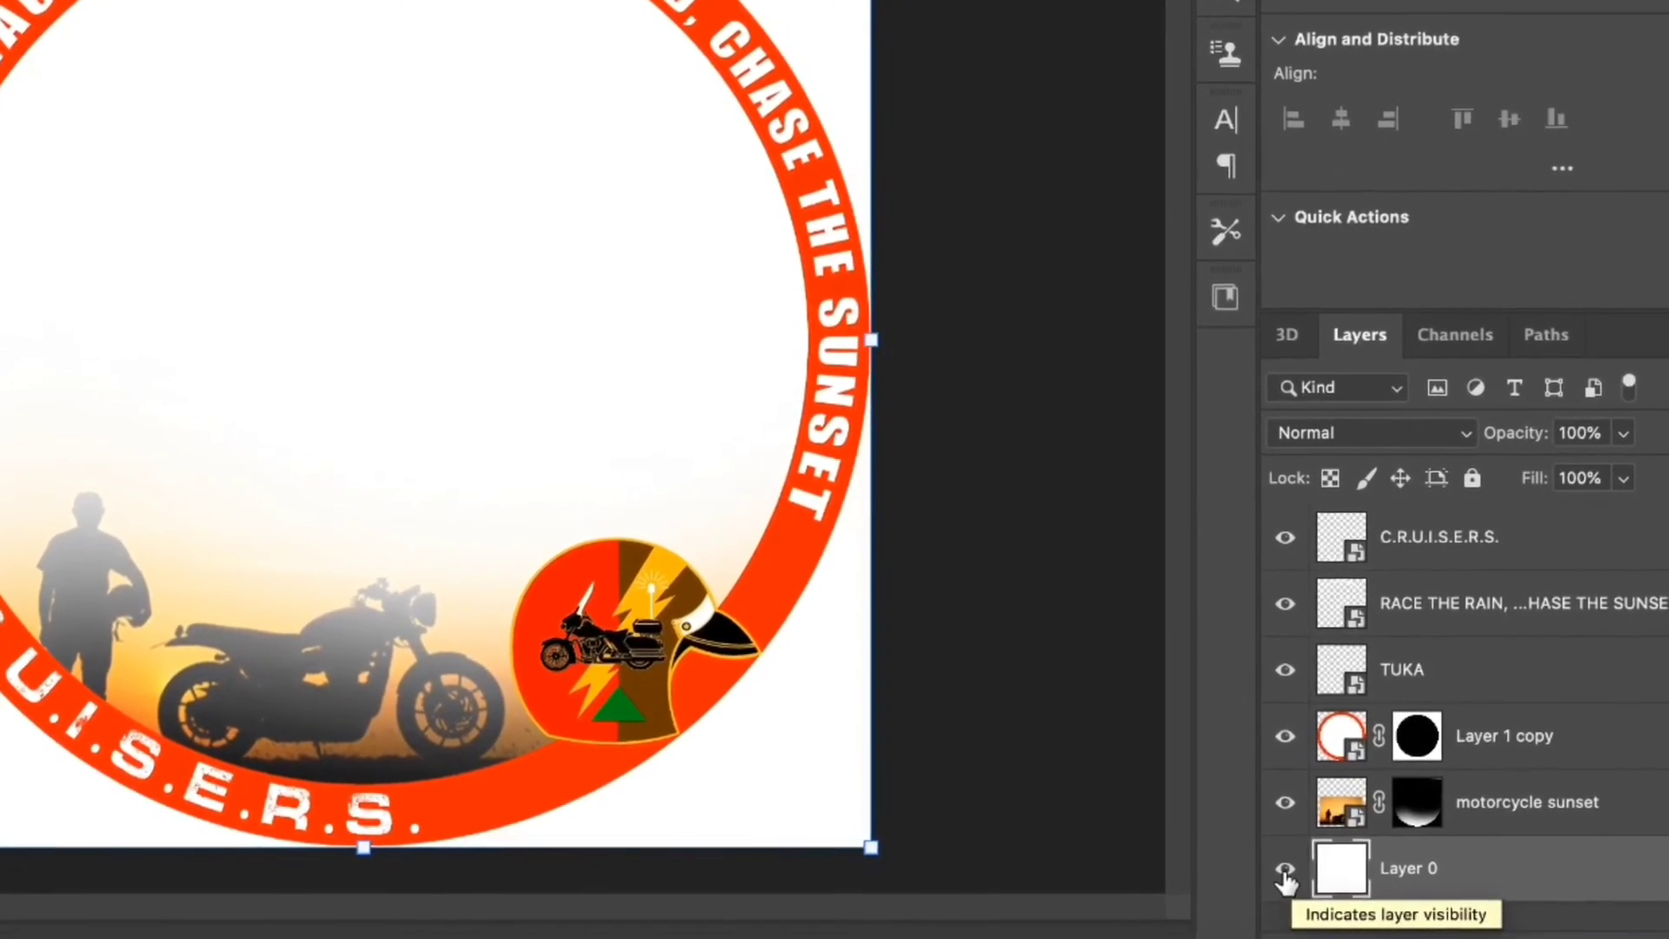
left_click(1409, 734, "ctrl")
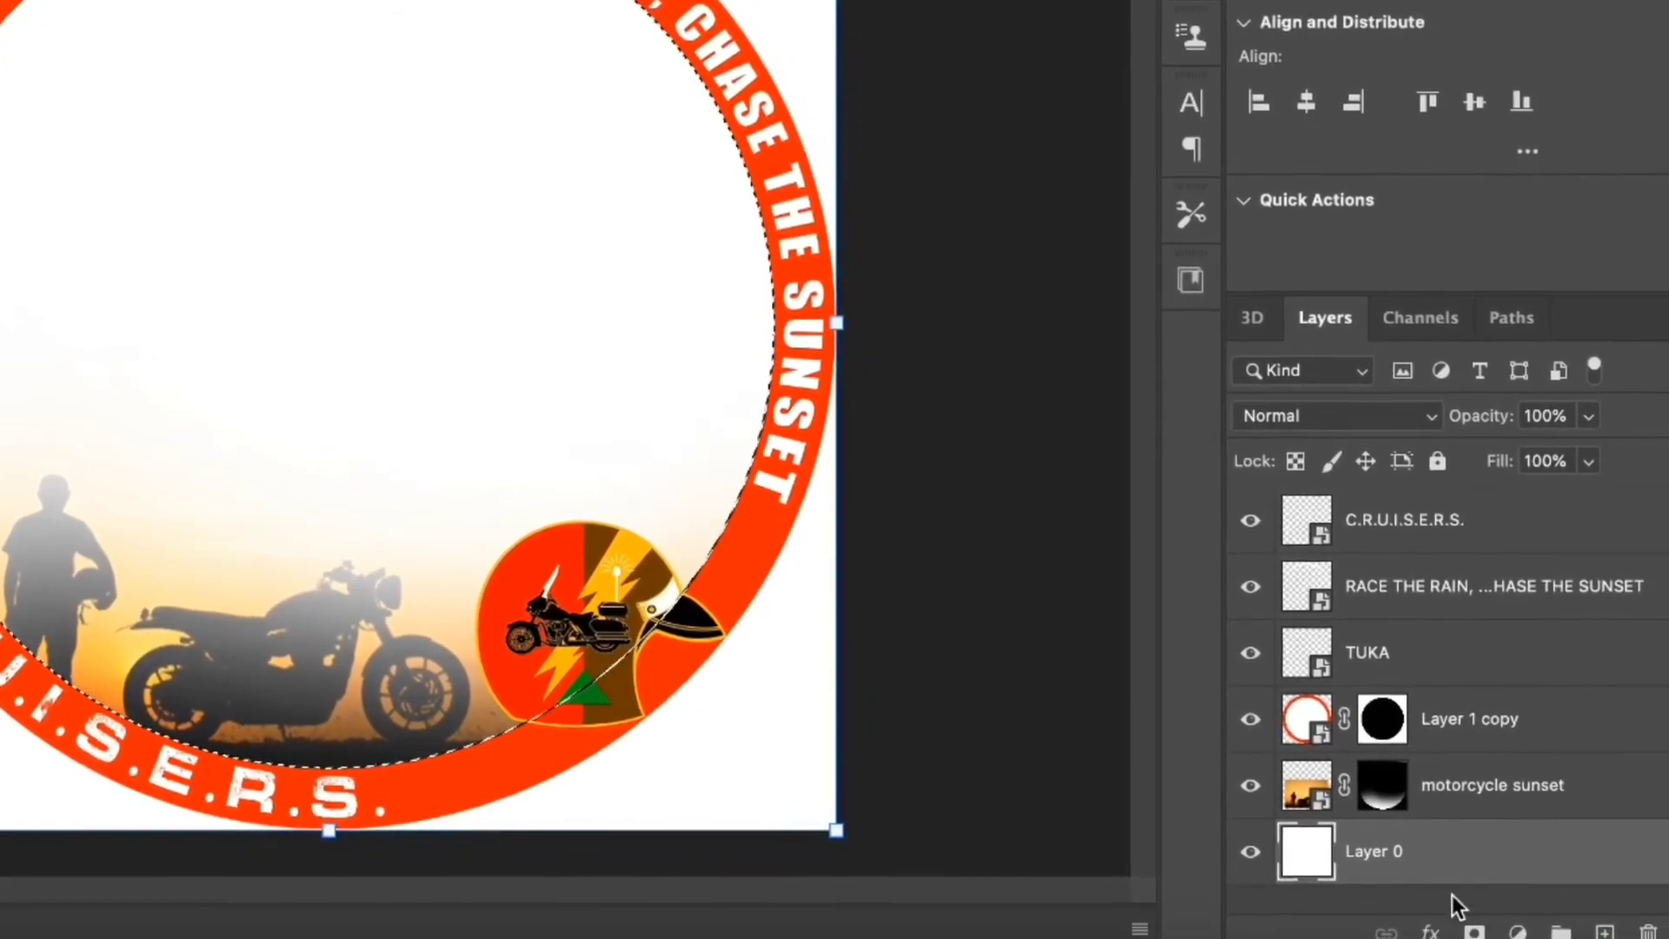
left_click(1479, 933, "alt")
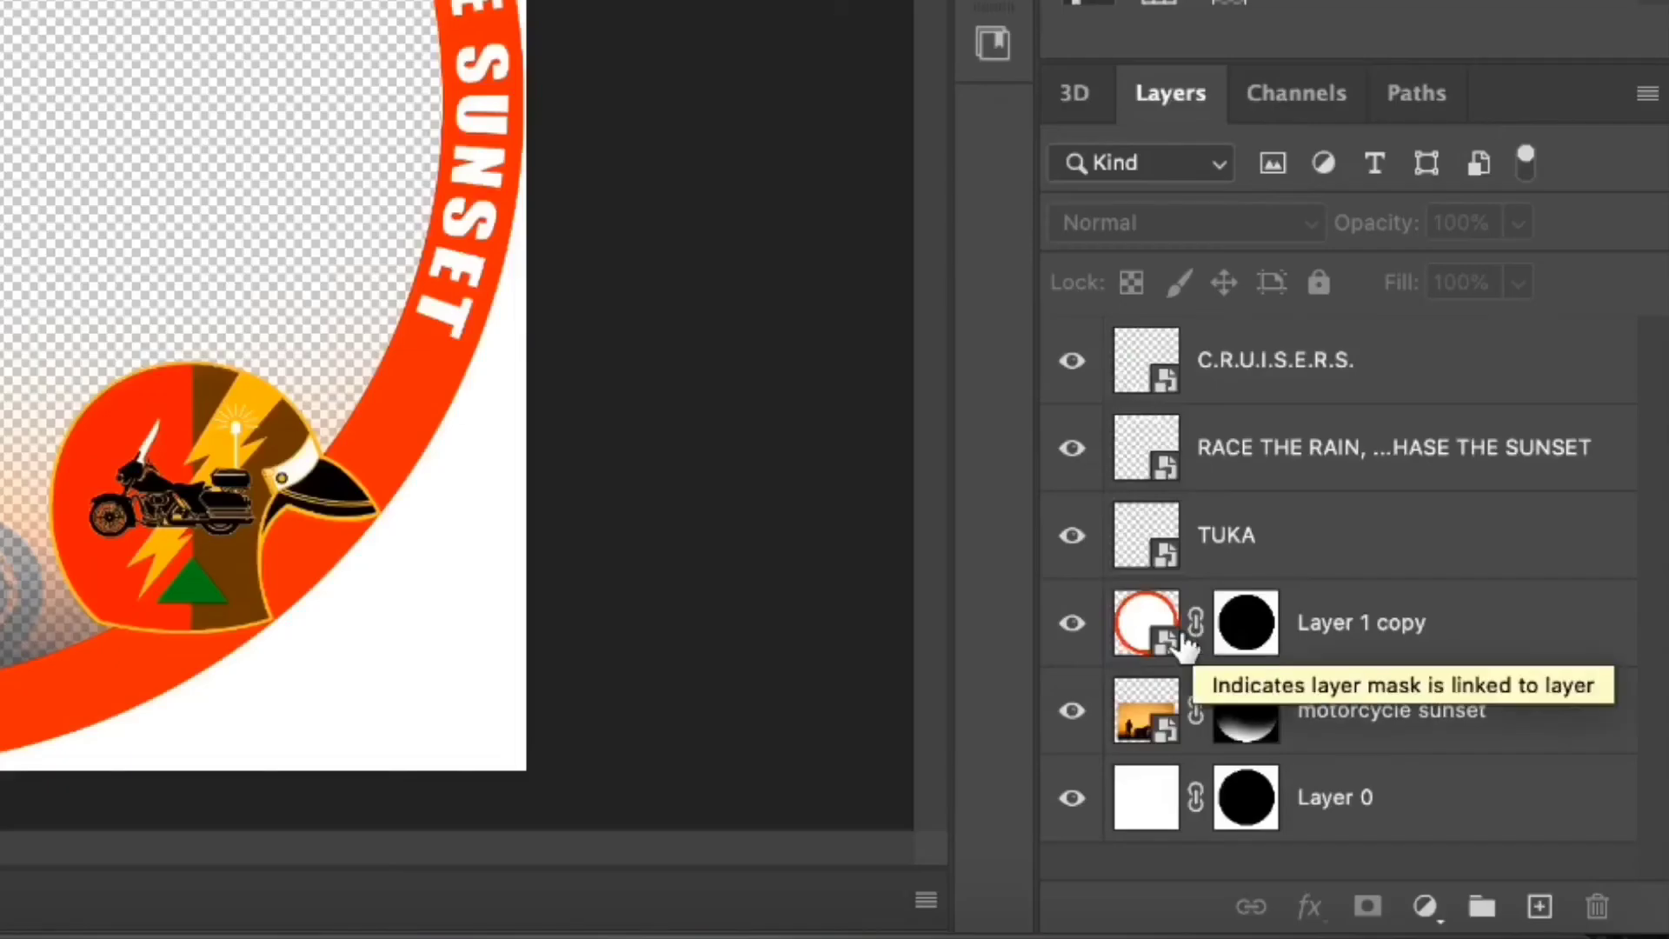
Lower the opacity of the red ring layer, Layer 1 copy, to 73%.
left_click(1330, 744)
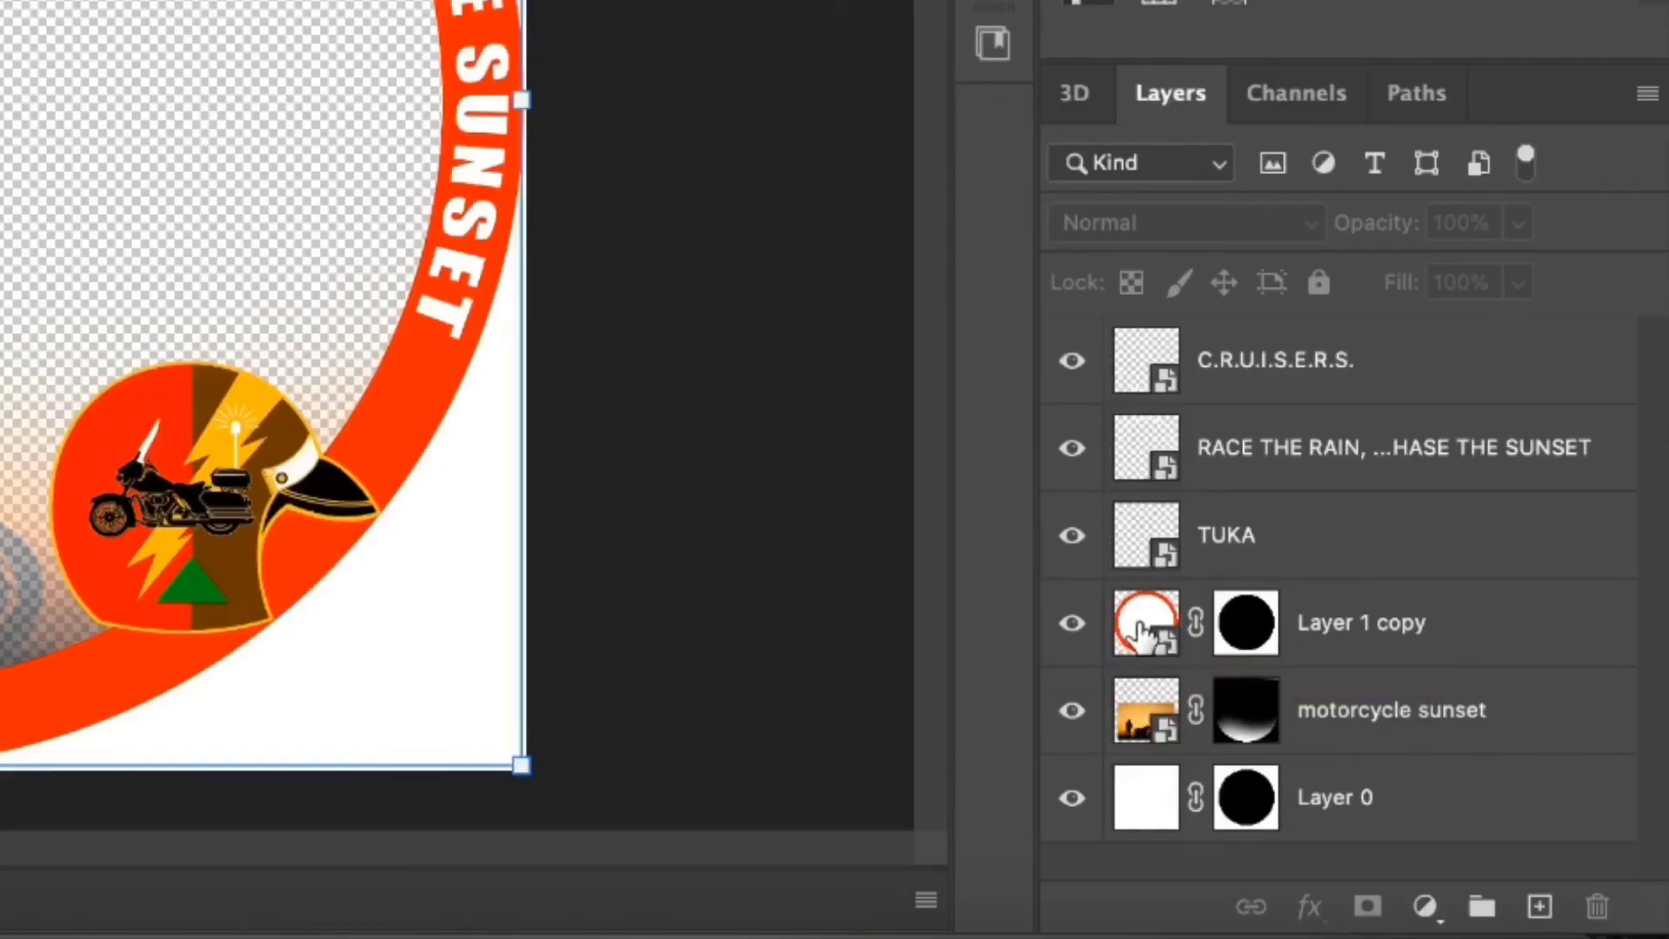
left_click(1521, 225)
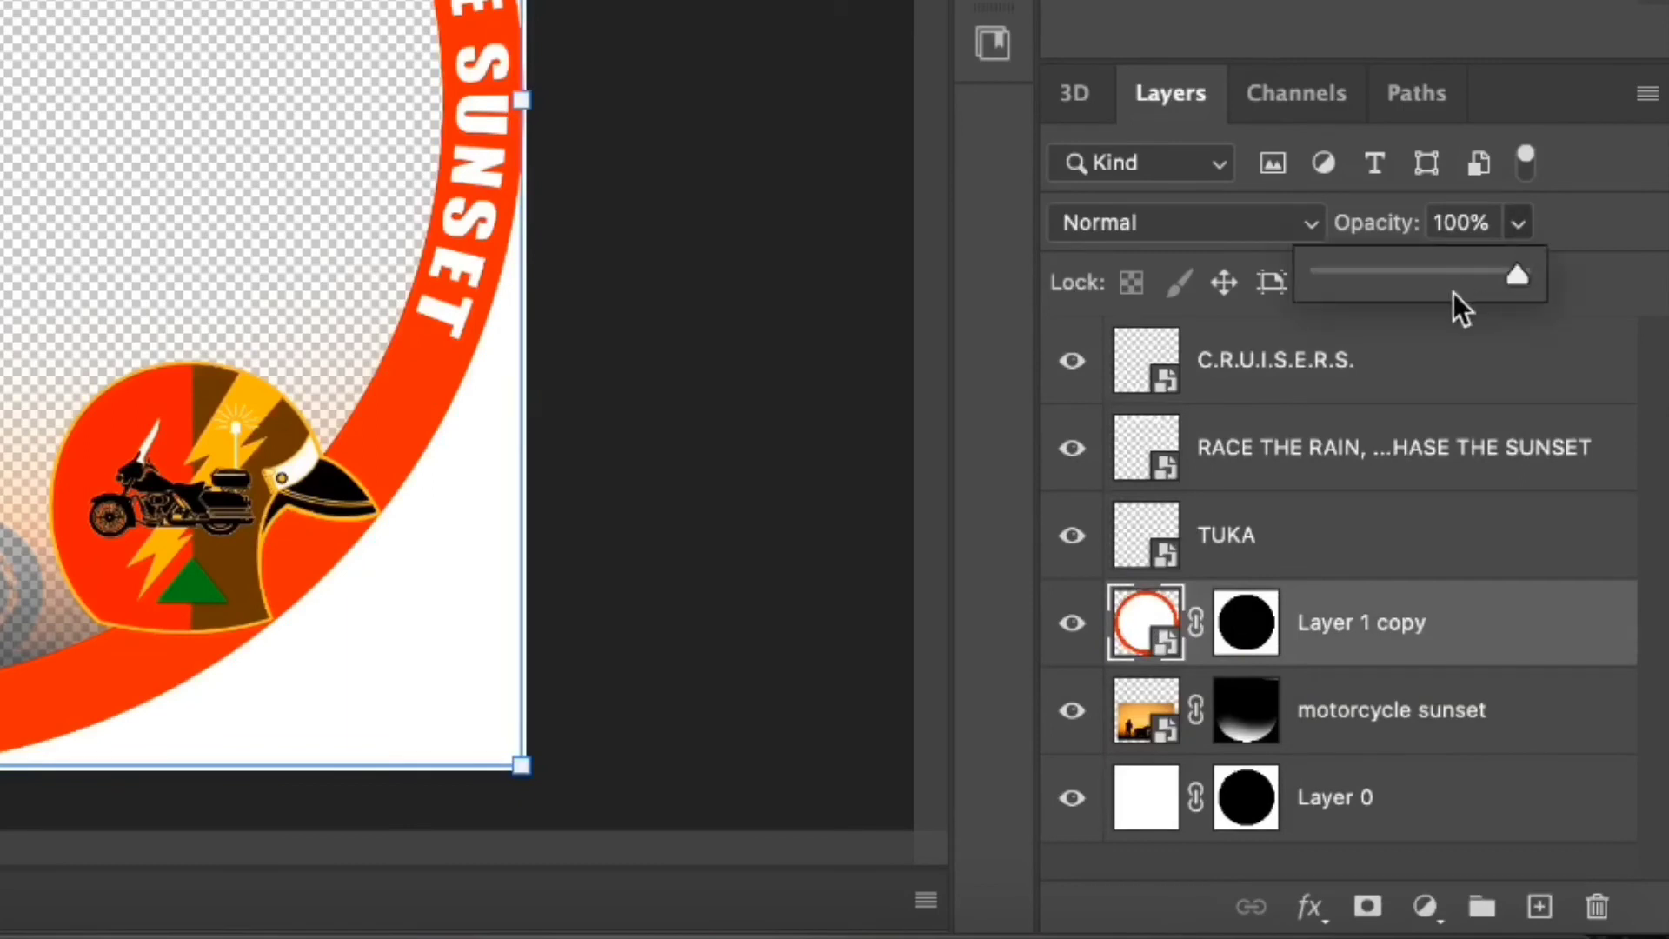
left_click(1466, 271)
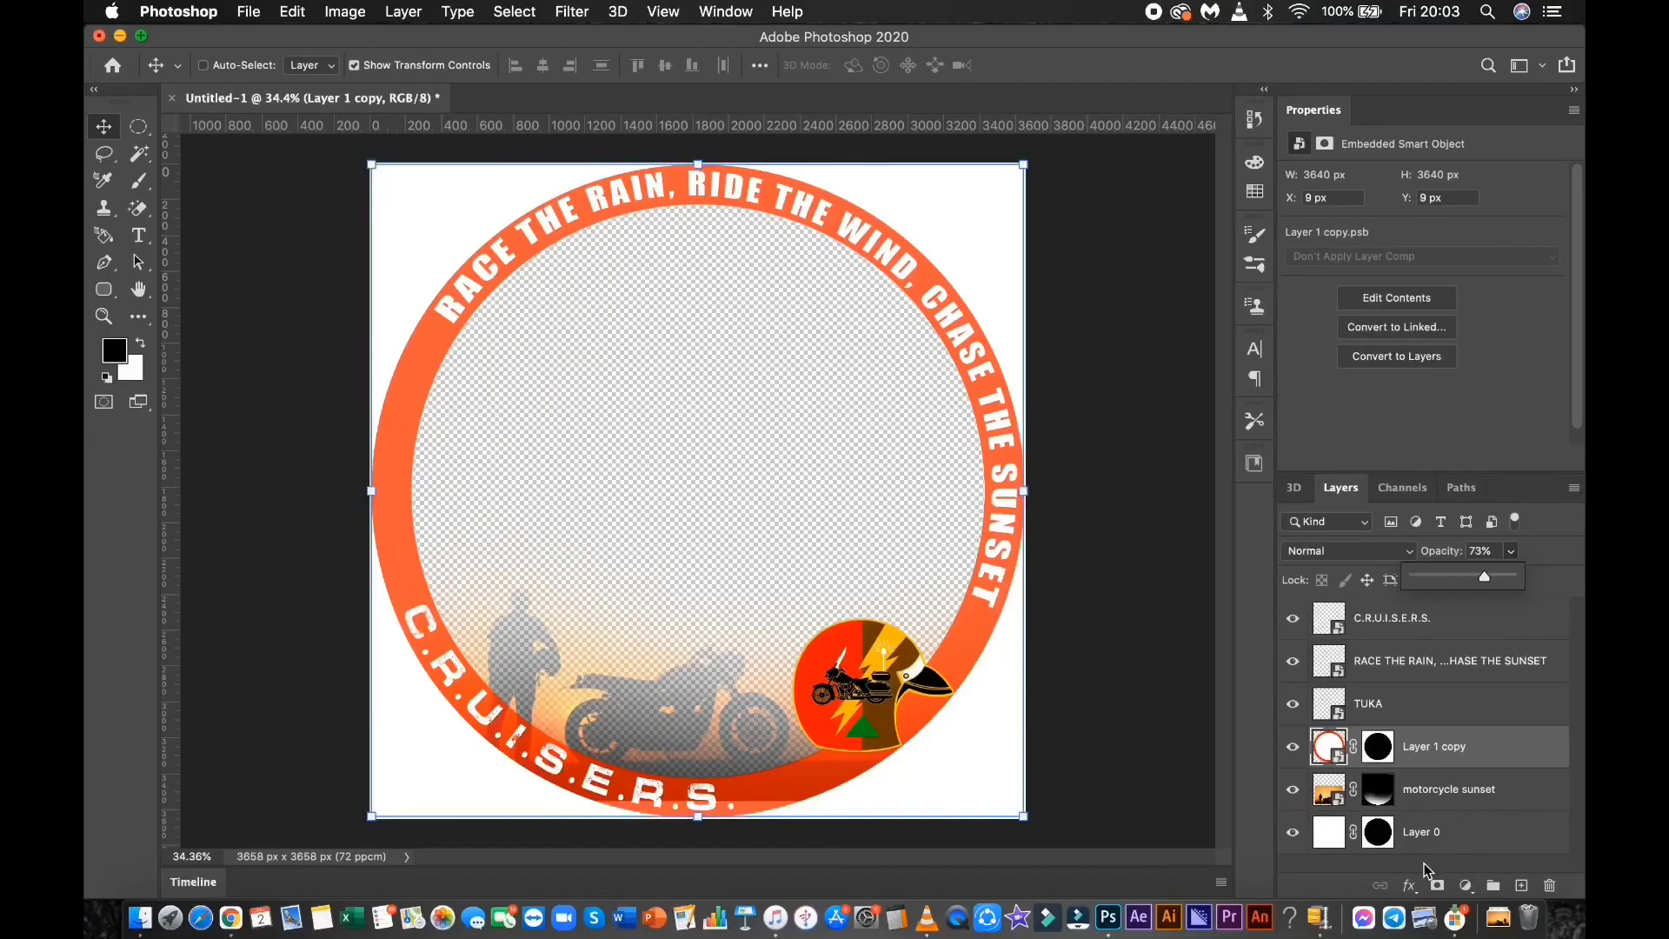
left_click(1426, 868)
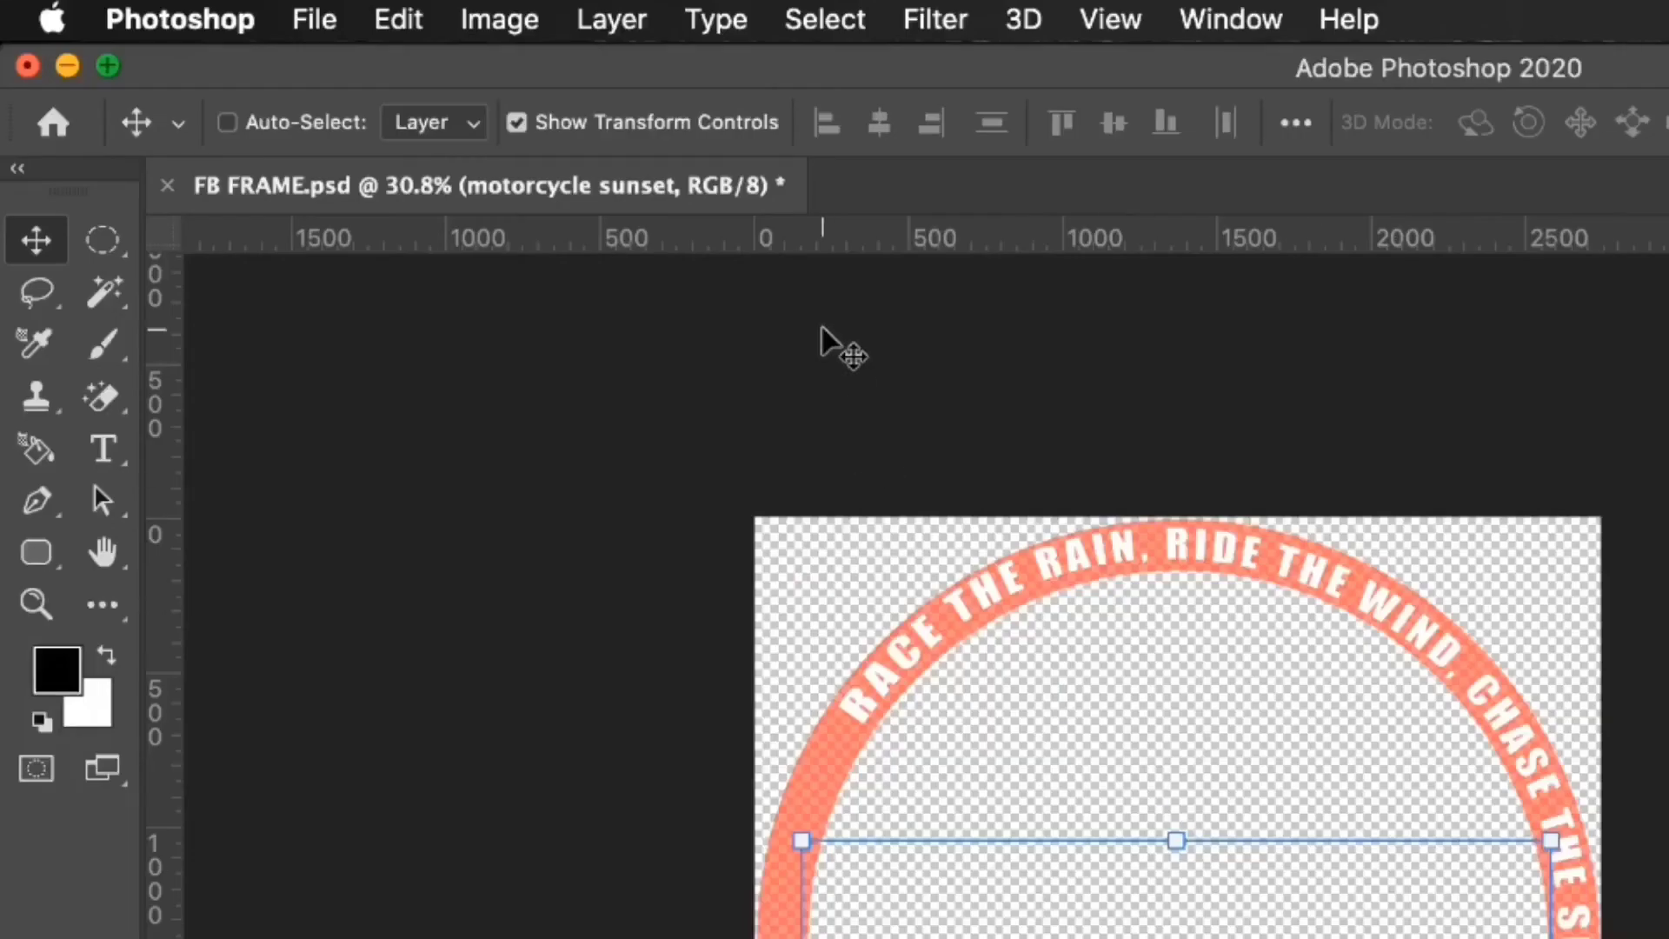
Resize the whole image to 15 by 15 inches with the proportions linked and the resolution kept at 72 pixels/centimeter.
left_click(337, 15)
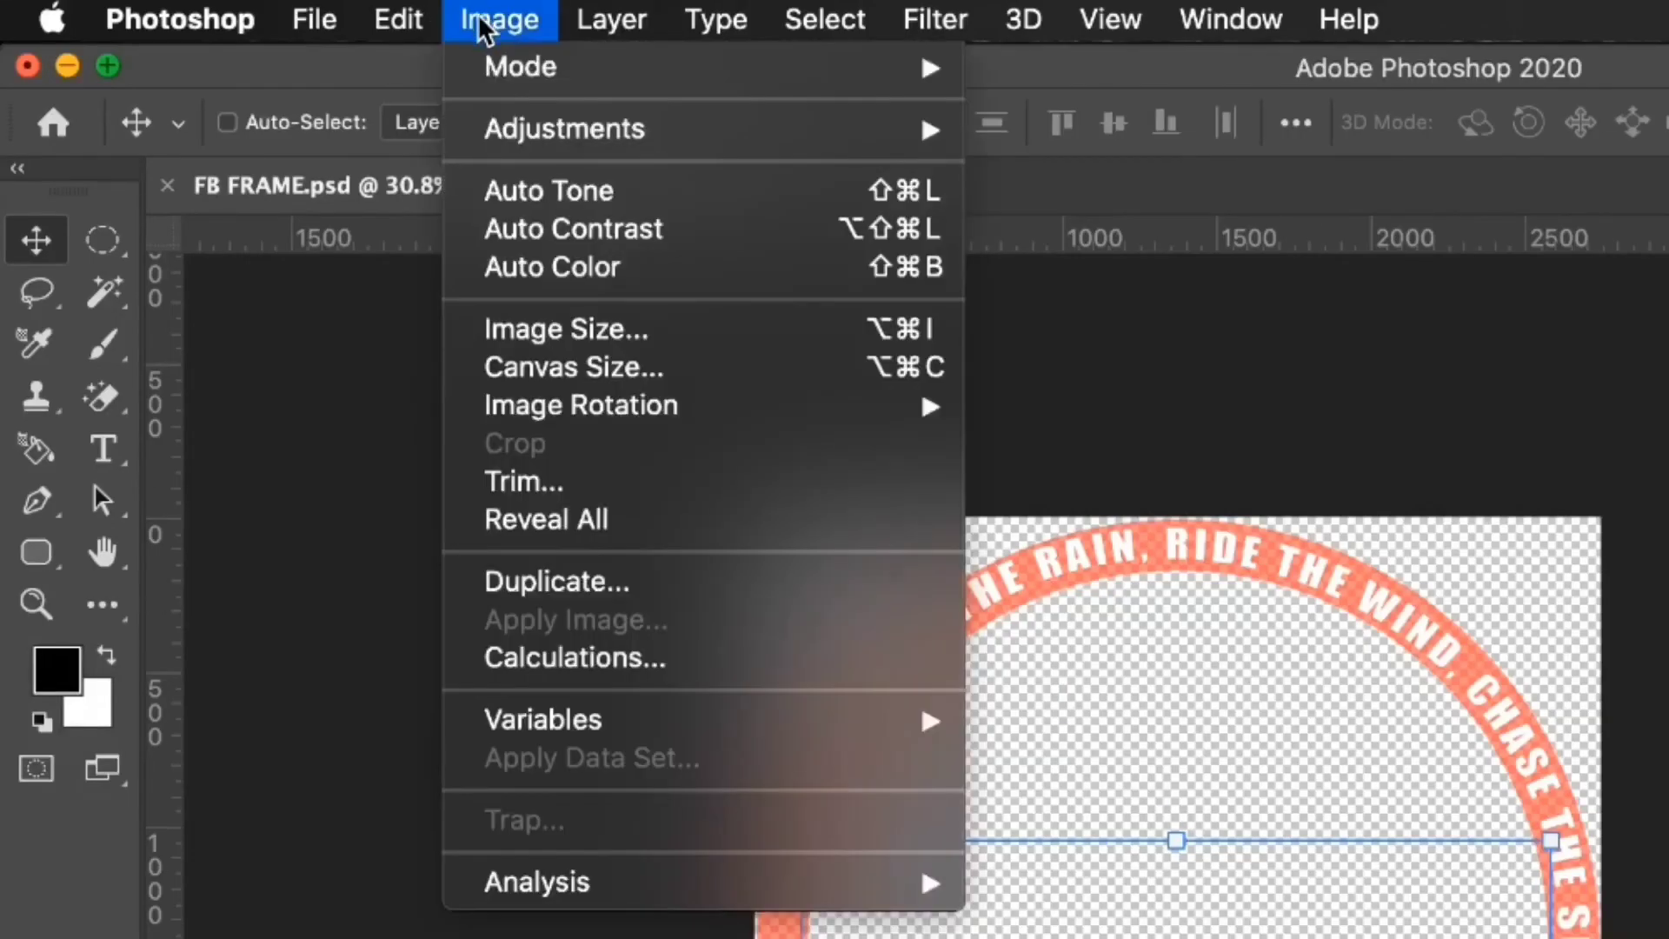
left_click(521, 329)
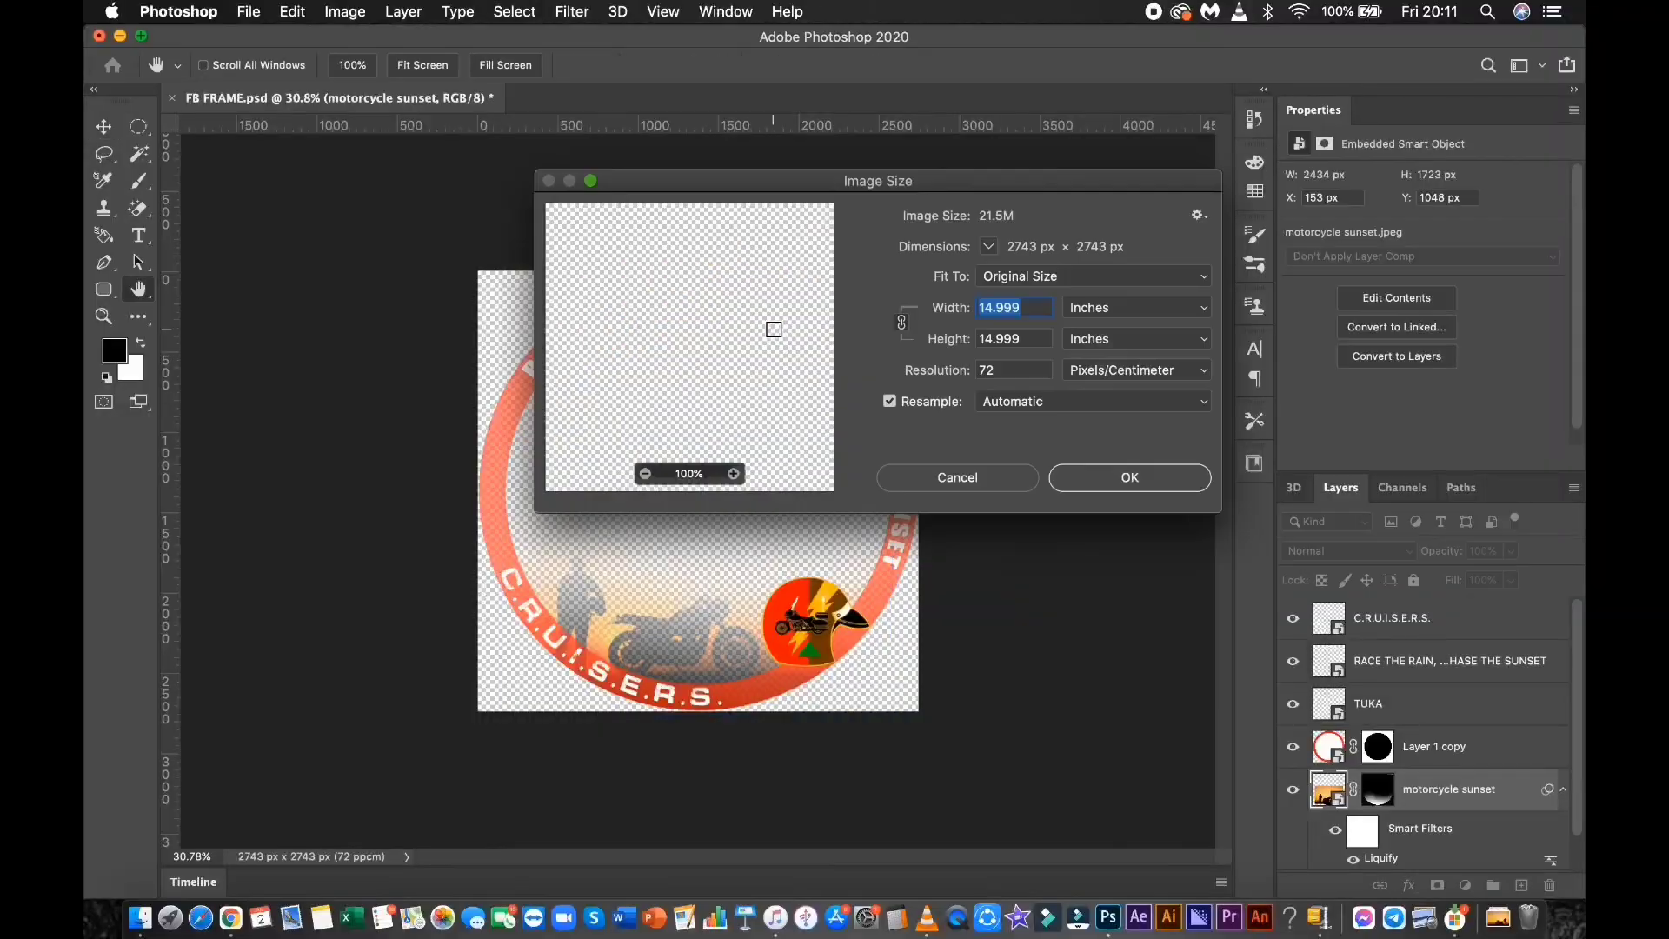
left_click(1002, 308)
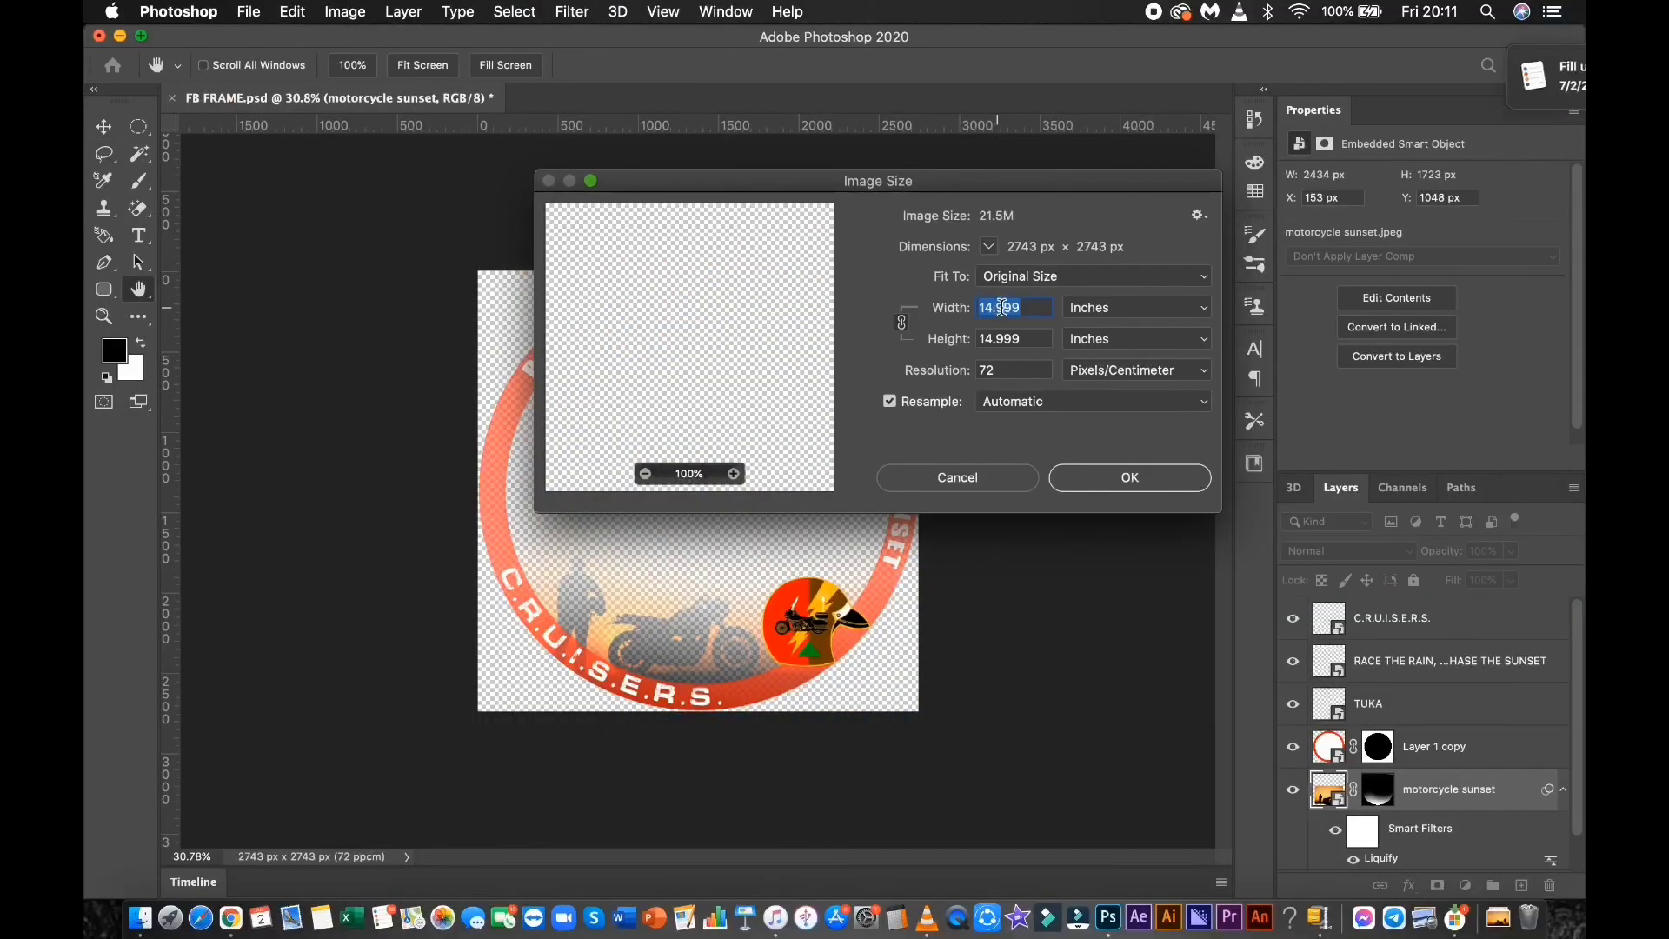
double_click(1113, 383)
type("15")
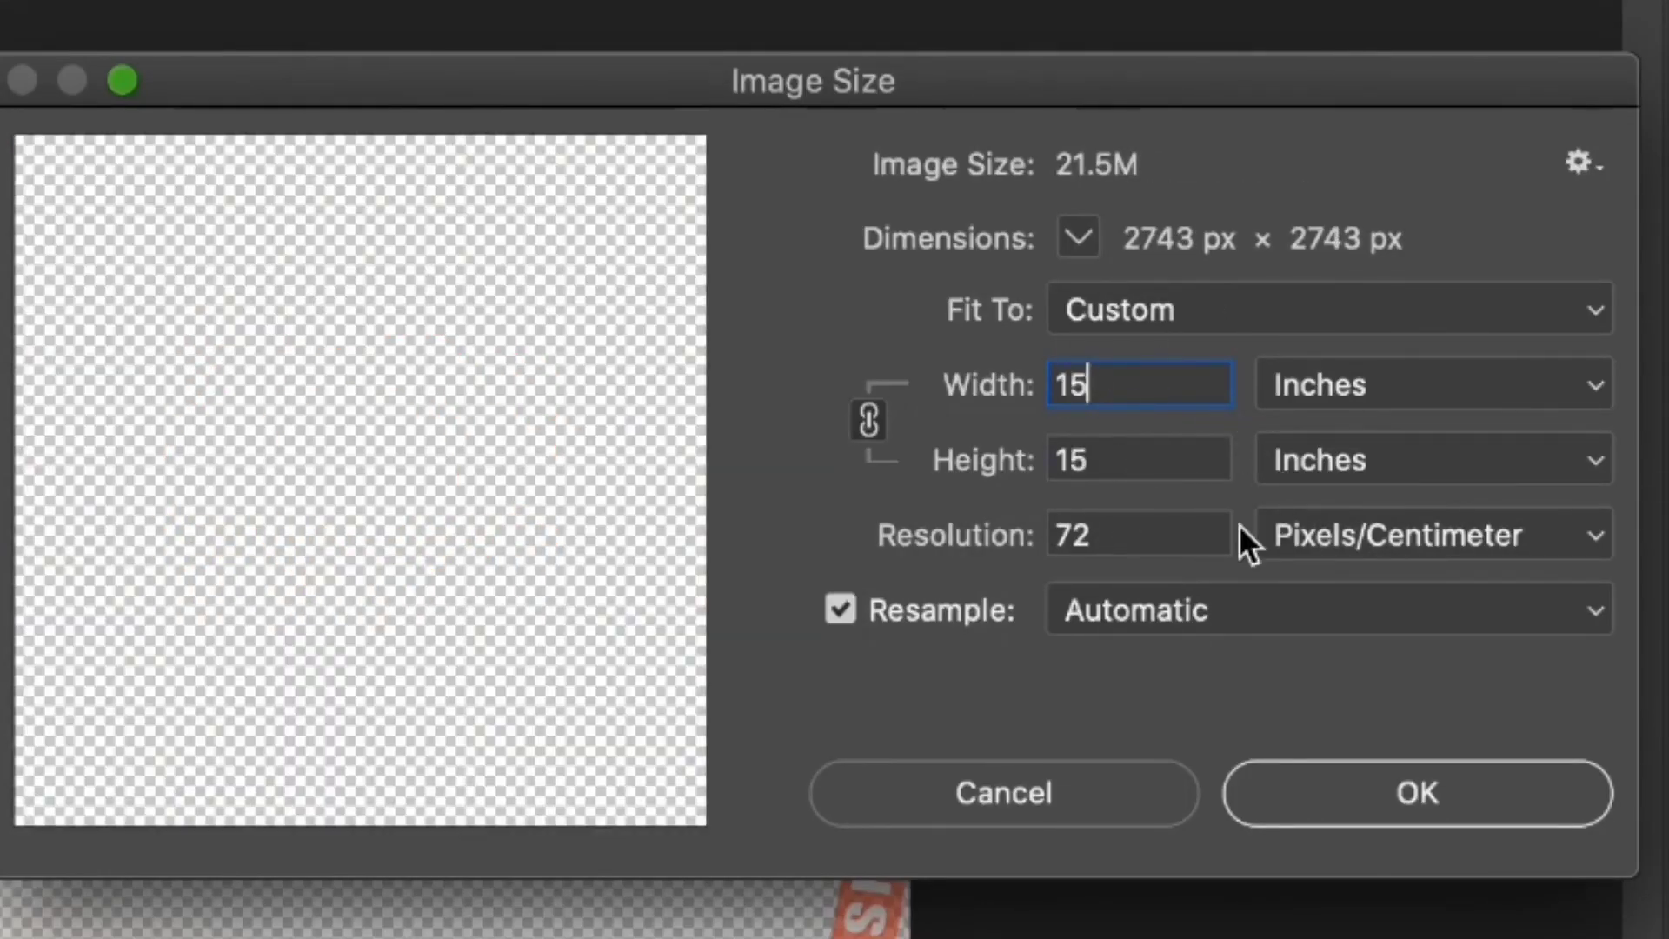
left_click(1417, 795)
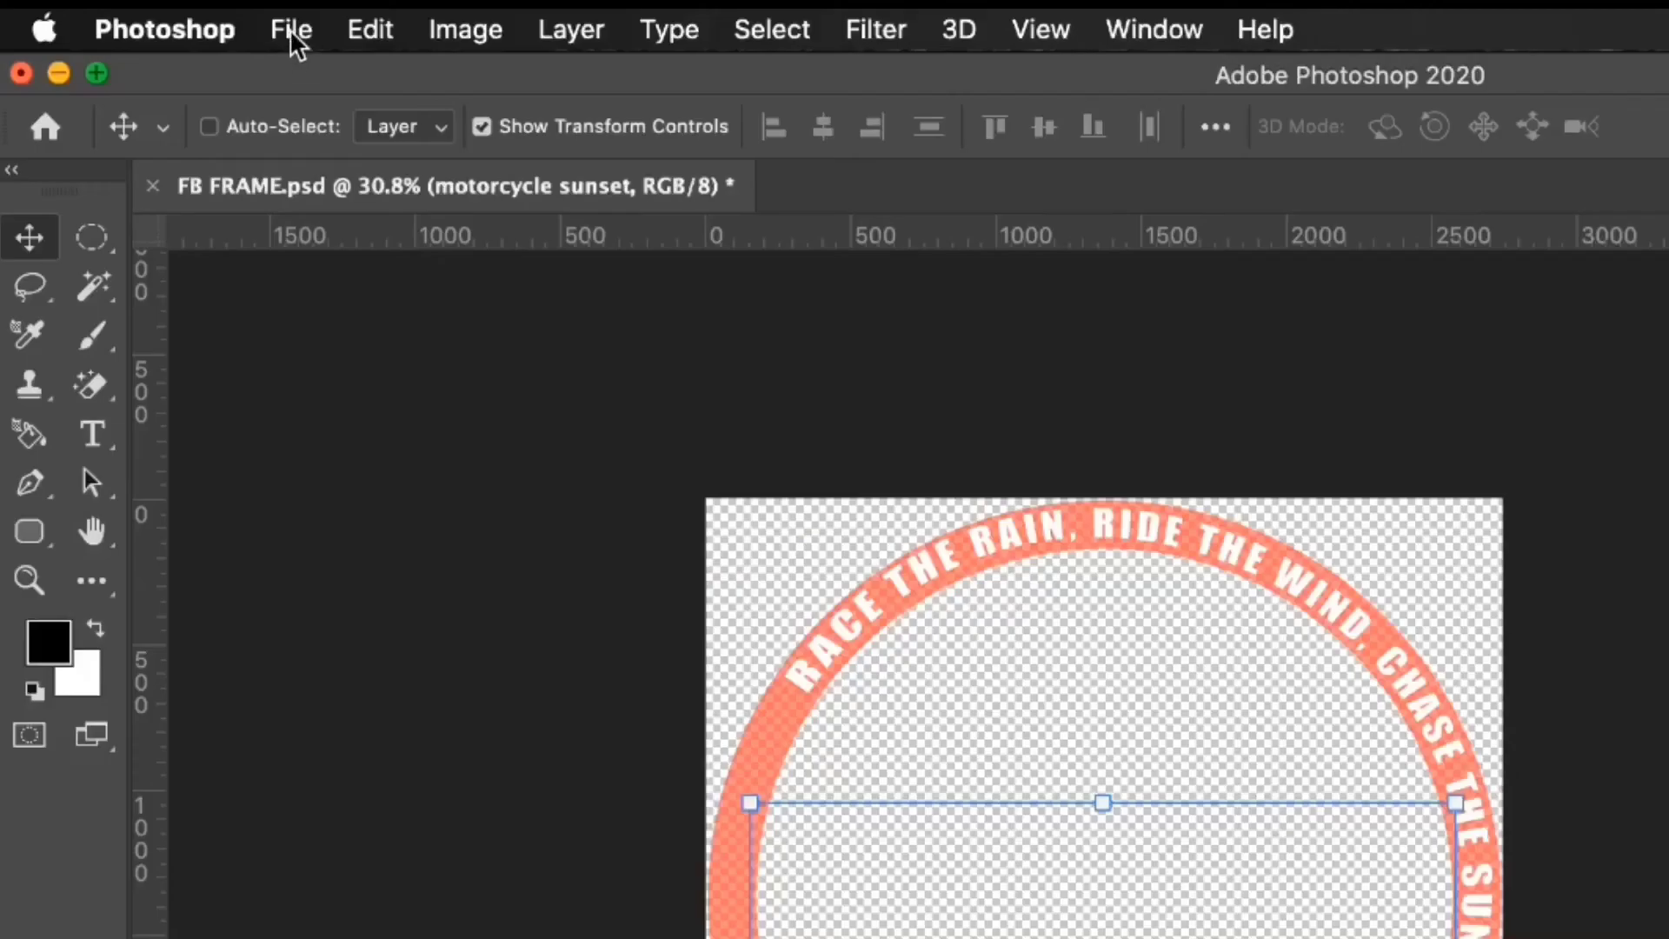
Save the frame as a PNG named FB FRAME in the FB FRAME folder, using the large file size (fastest saving) option.
left_click(248, 12)
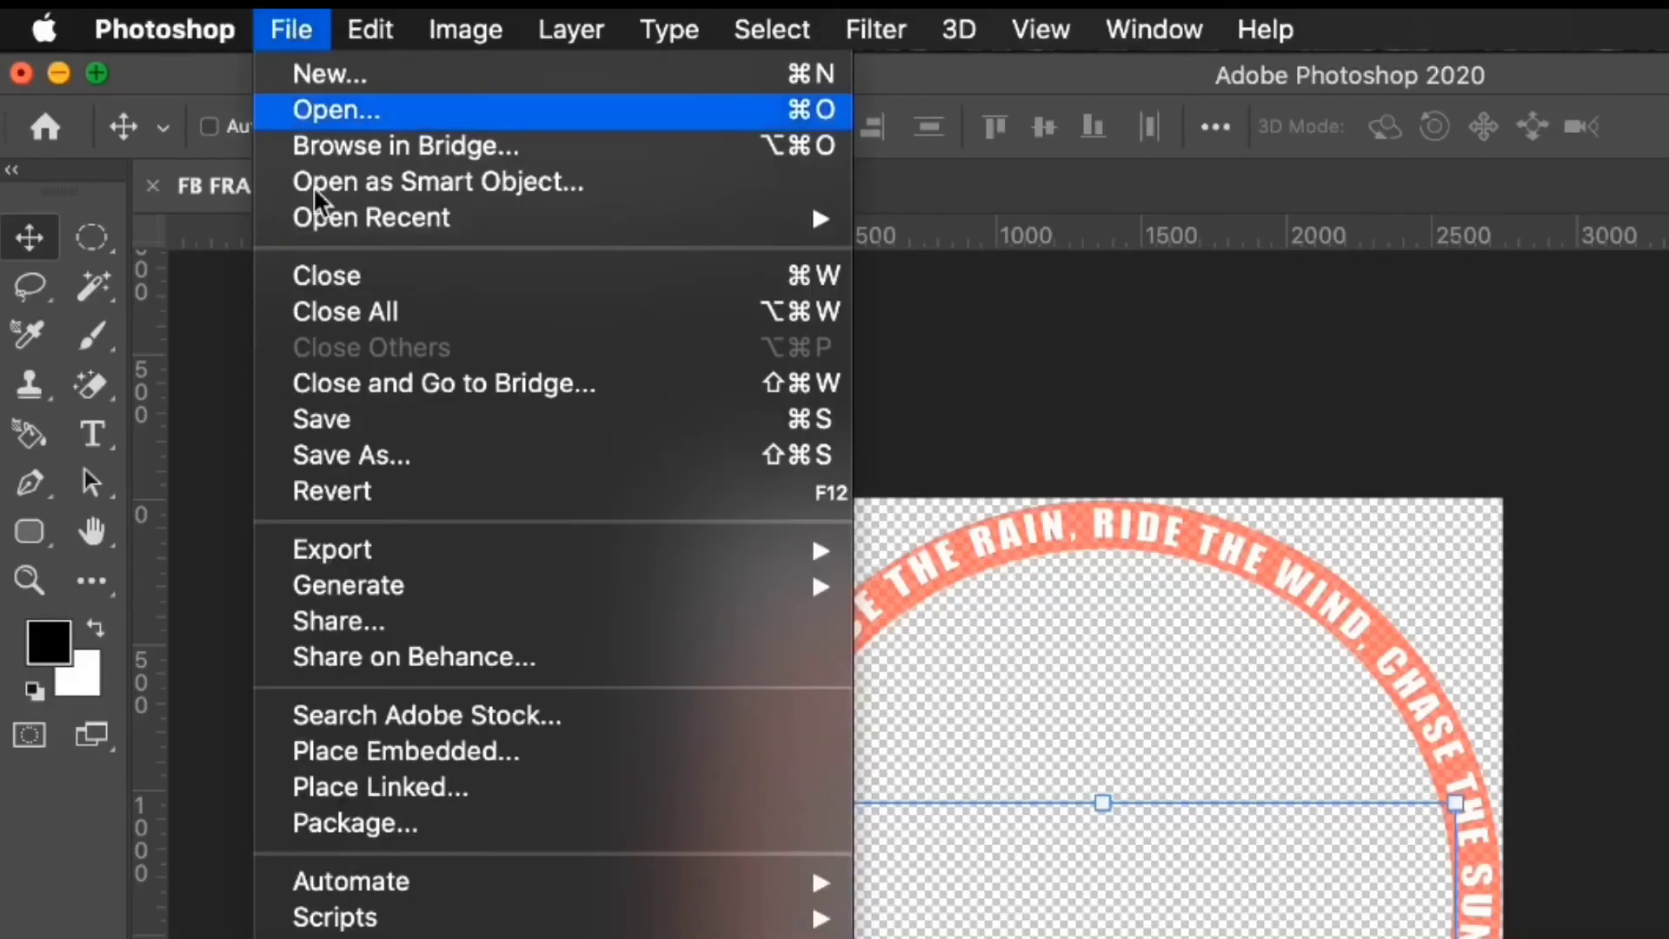
left_click(346, 465)
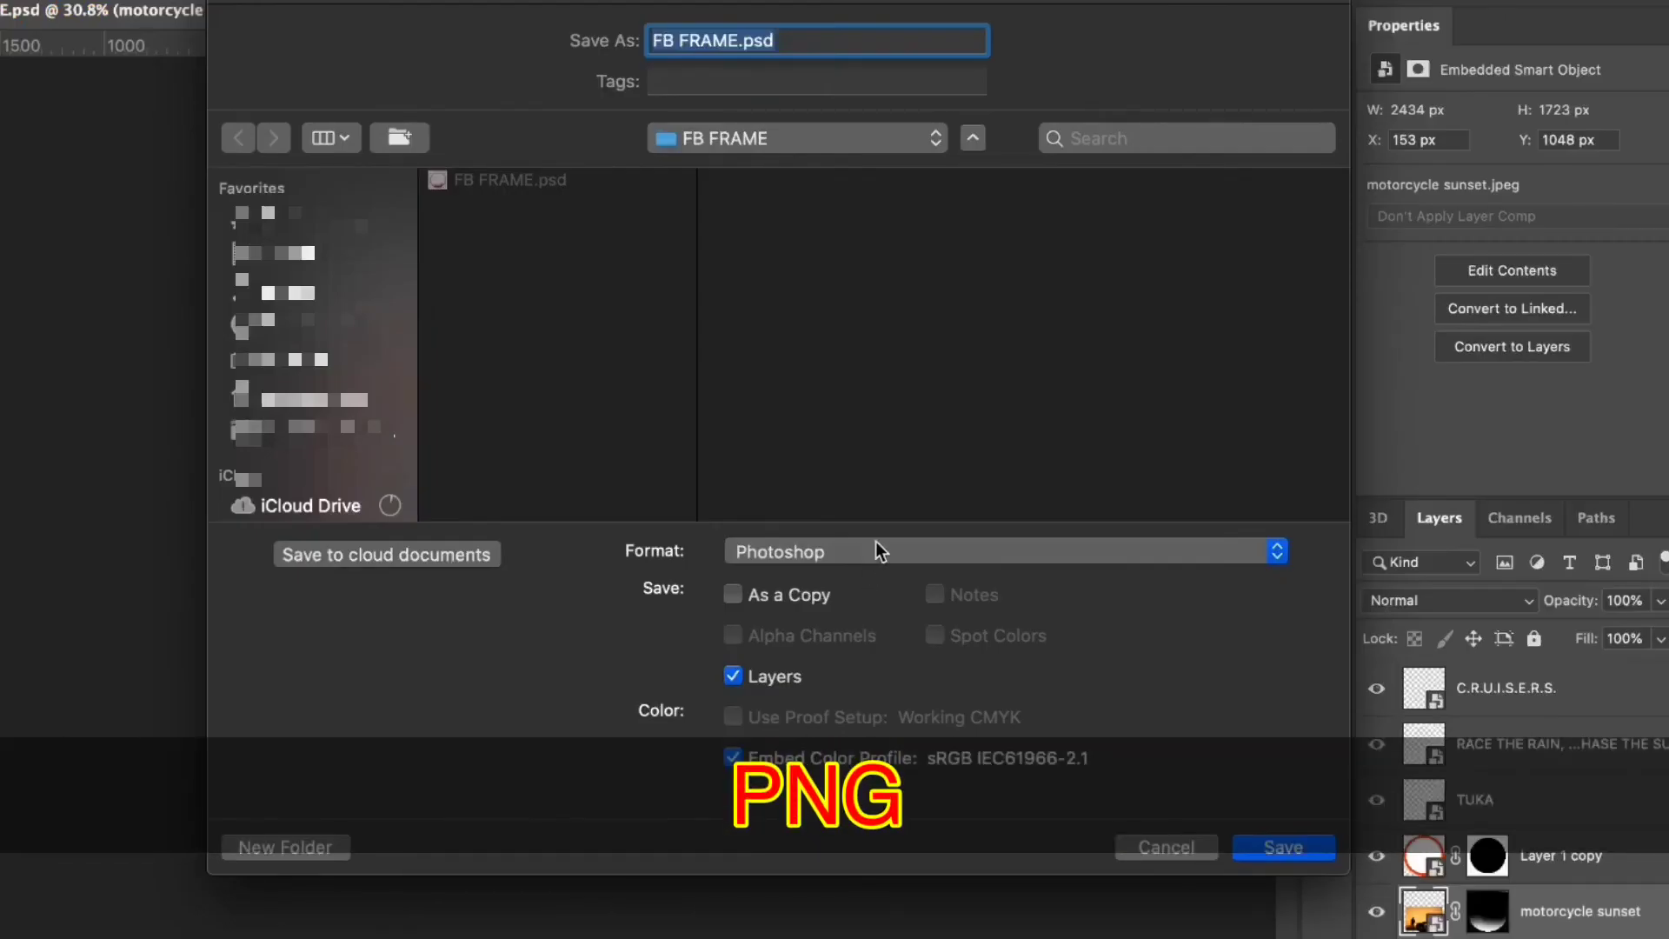
left_click(909, 512)
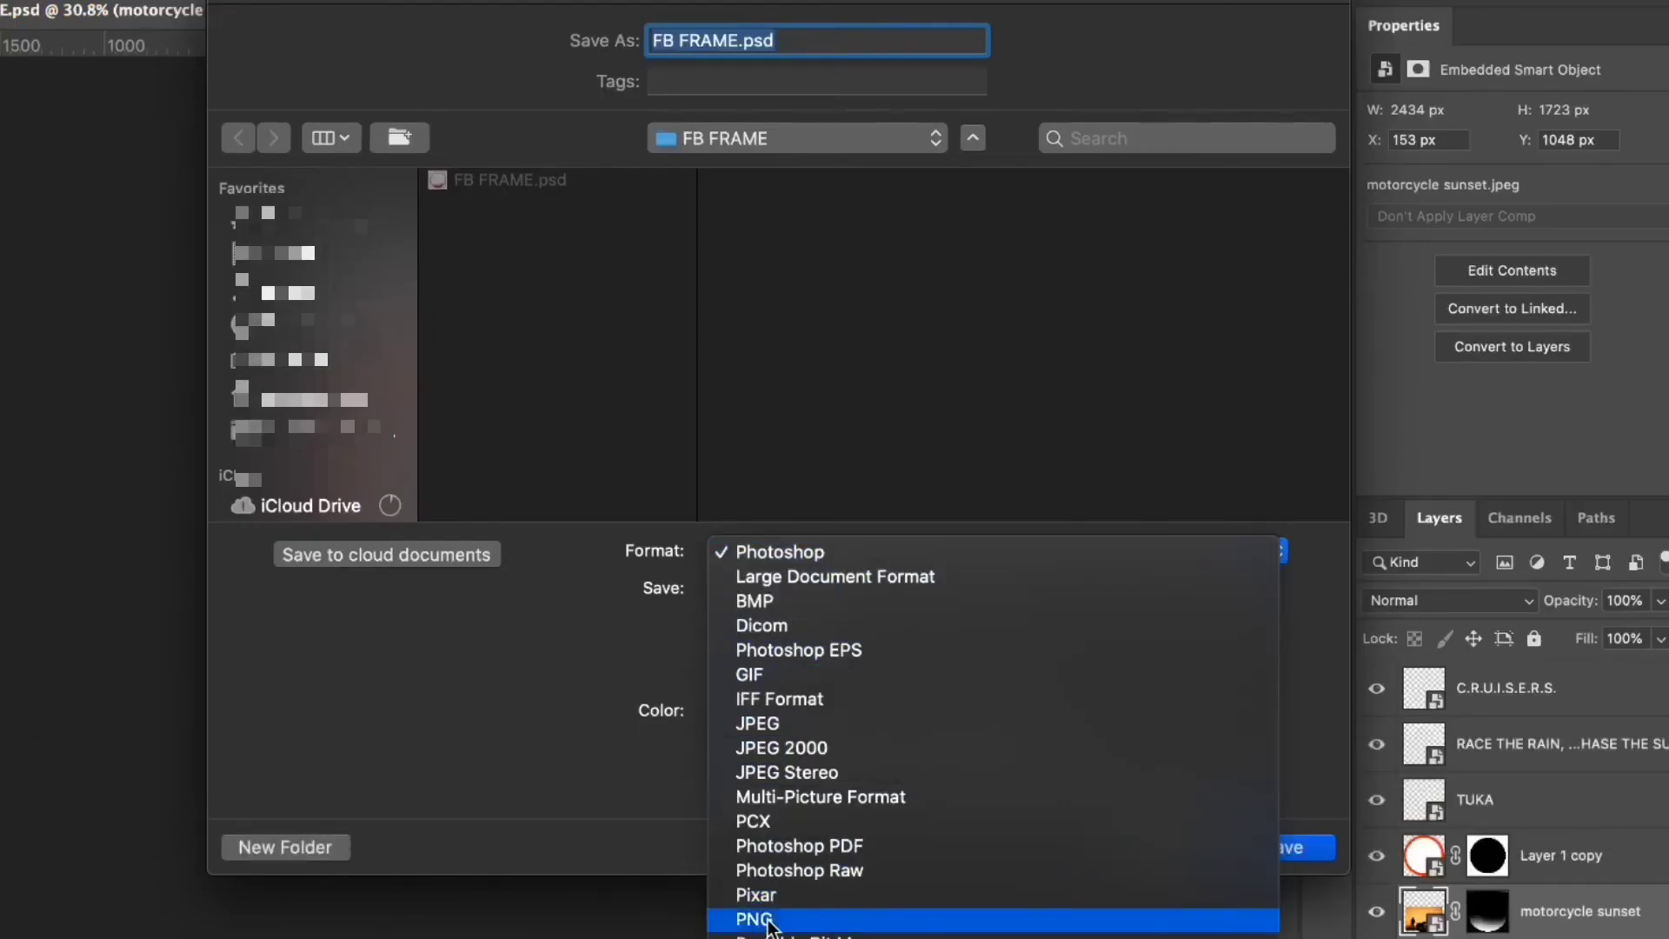
left_click(757, 919)
left_click(1266, 856)
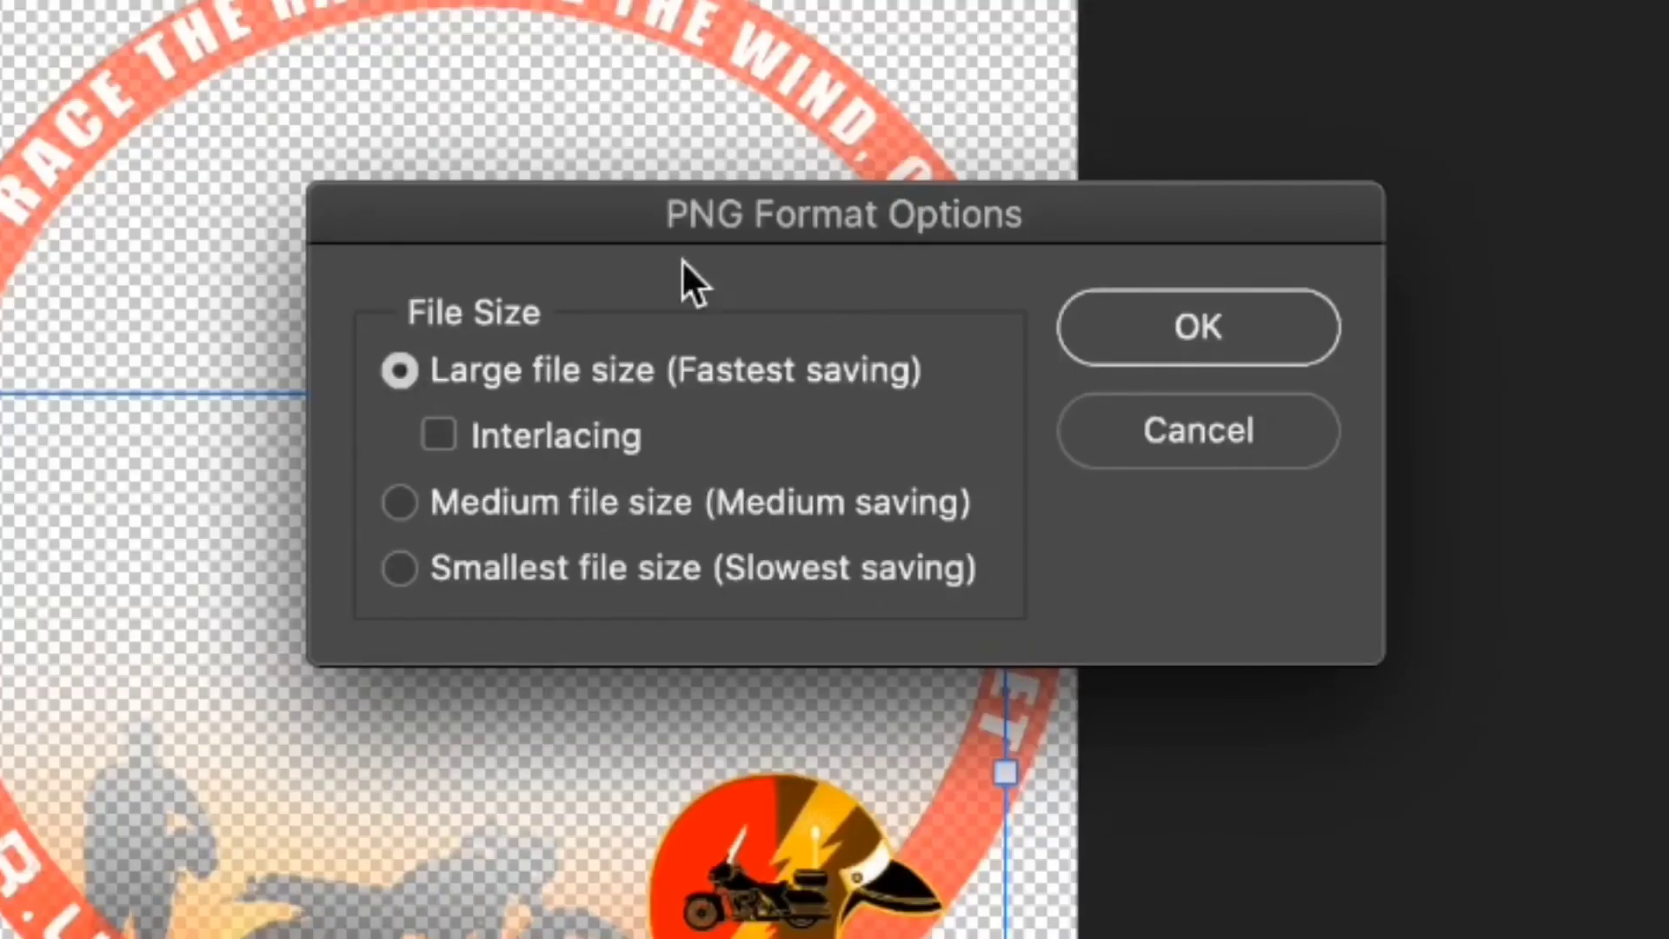
left_click(1195, 329)
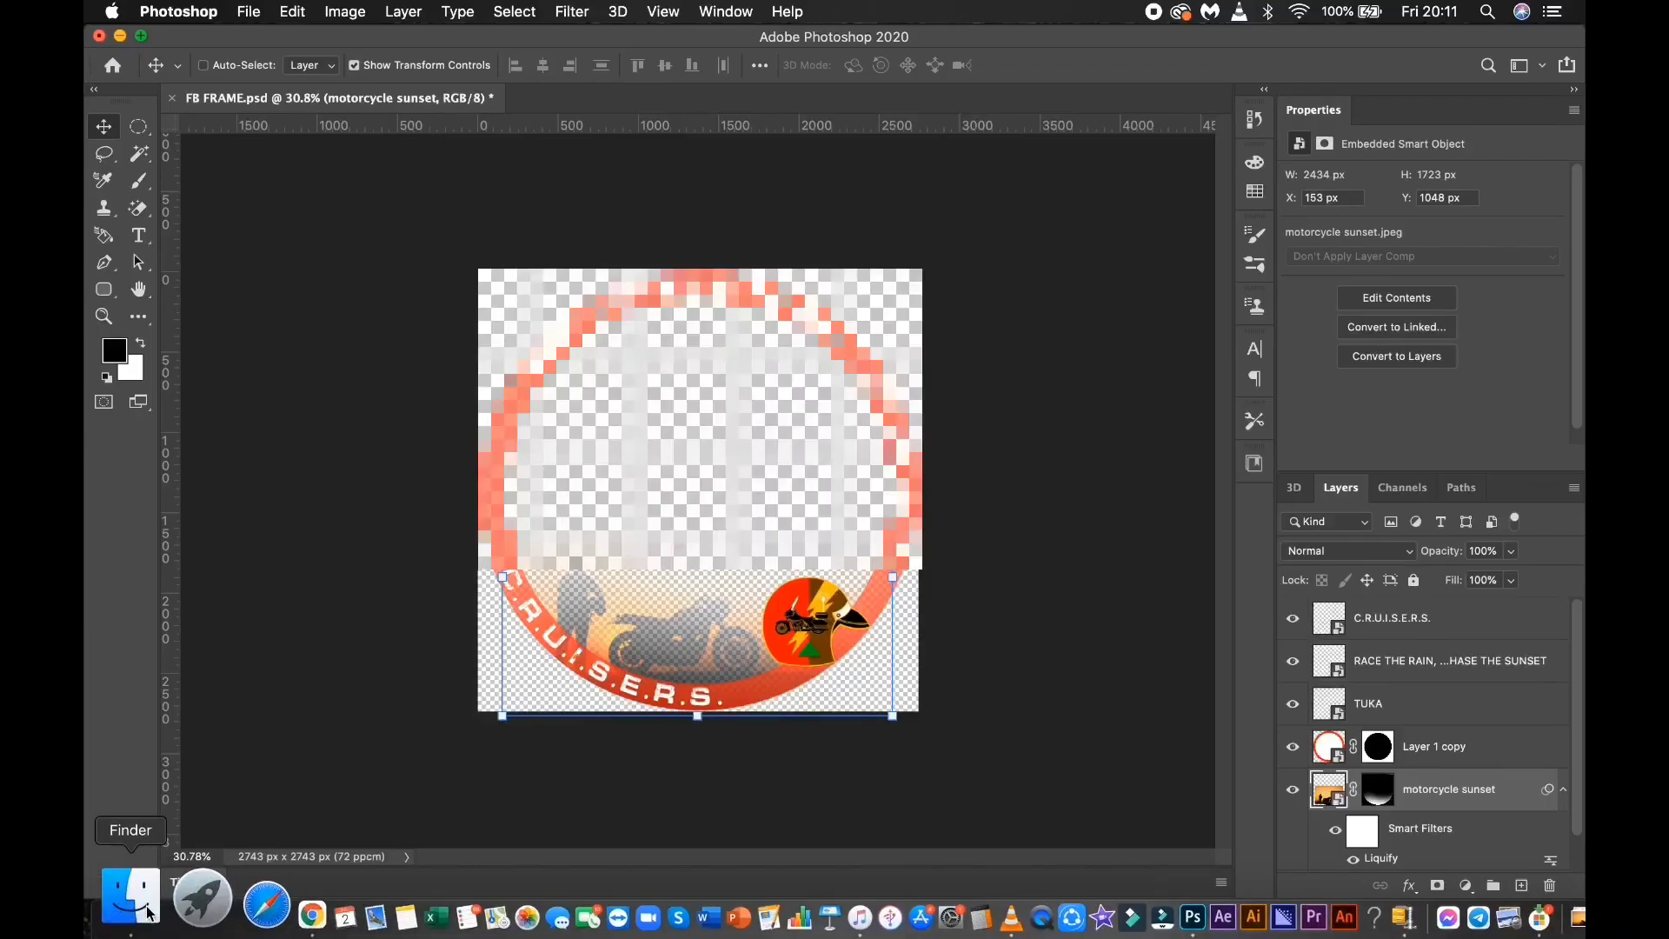
Switch to Finder, preview FB FRAME.png in the FB FRAME folder, and return to the Photoshop document.
left_click(110, 904)
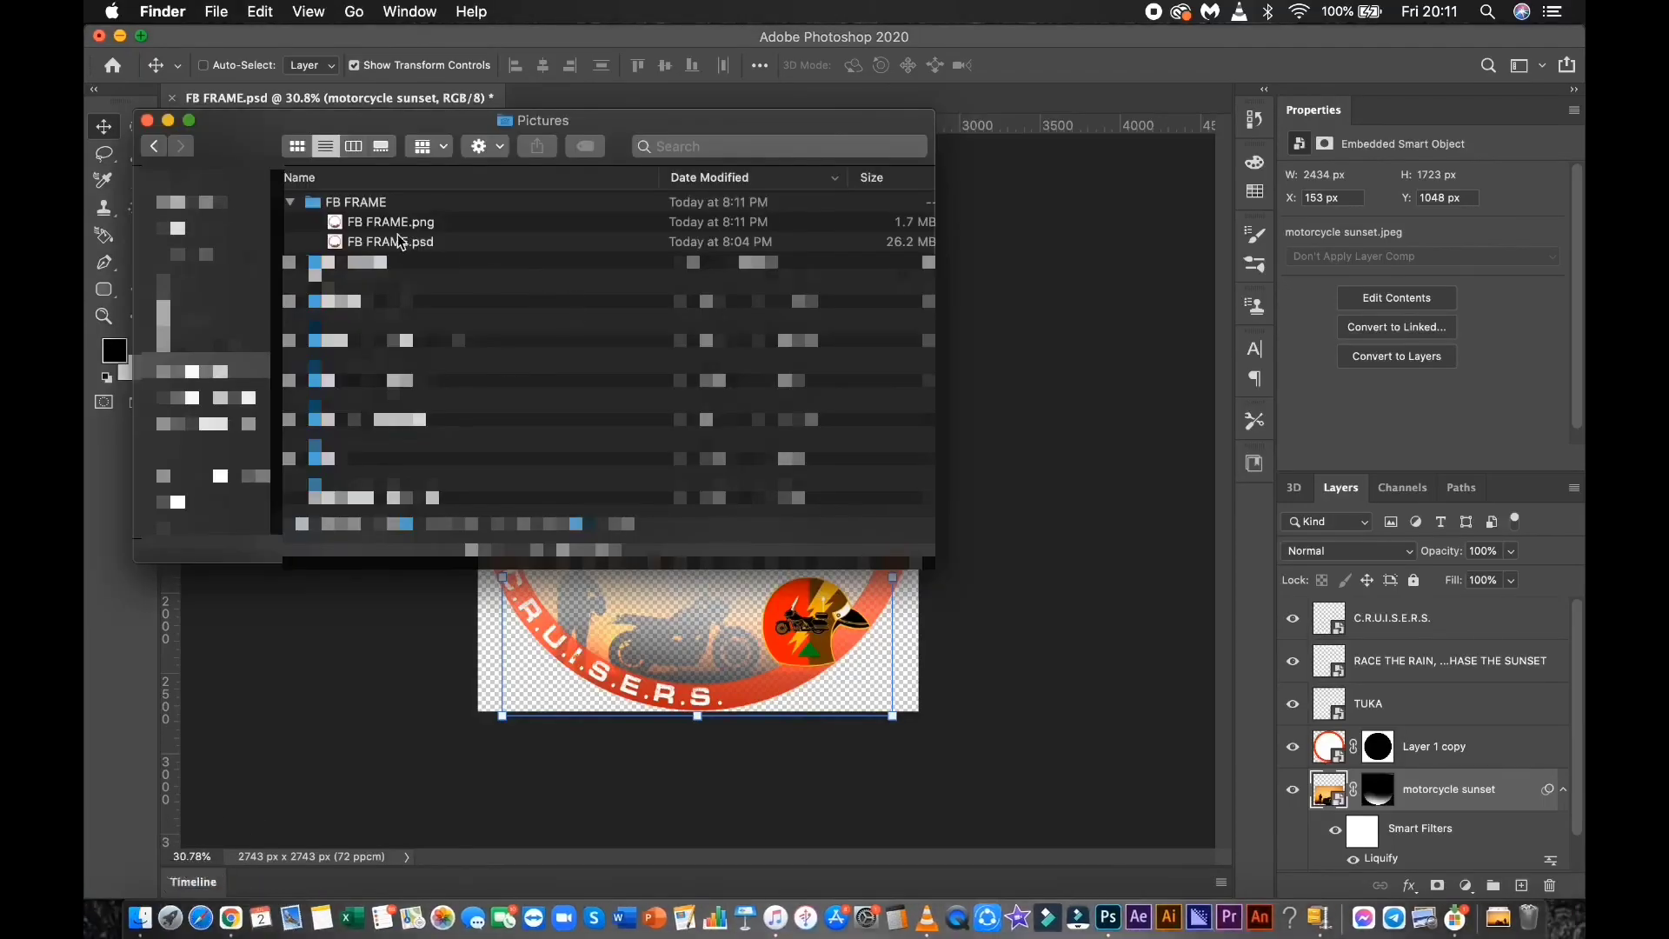
double_click(356, 201)
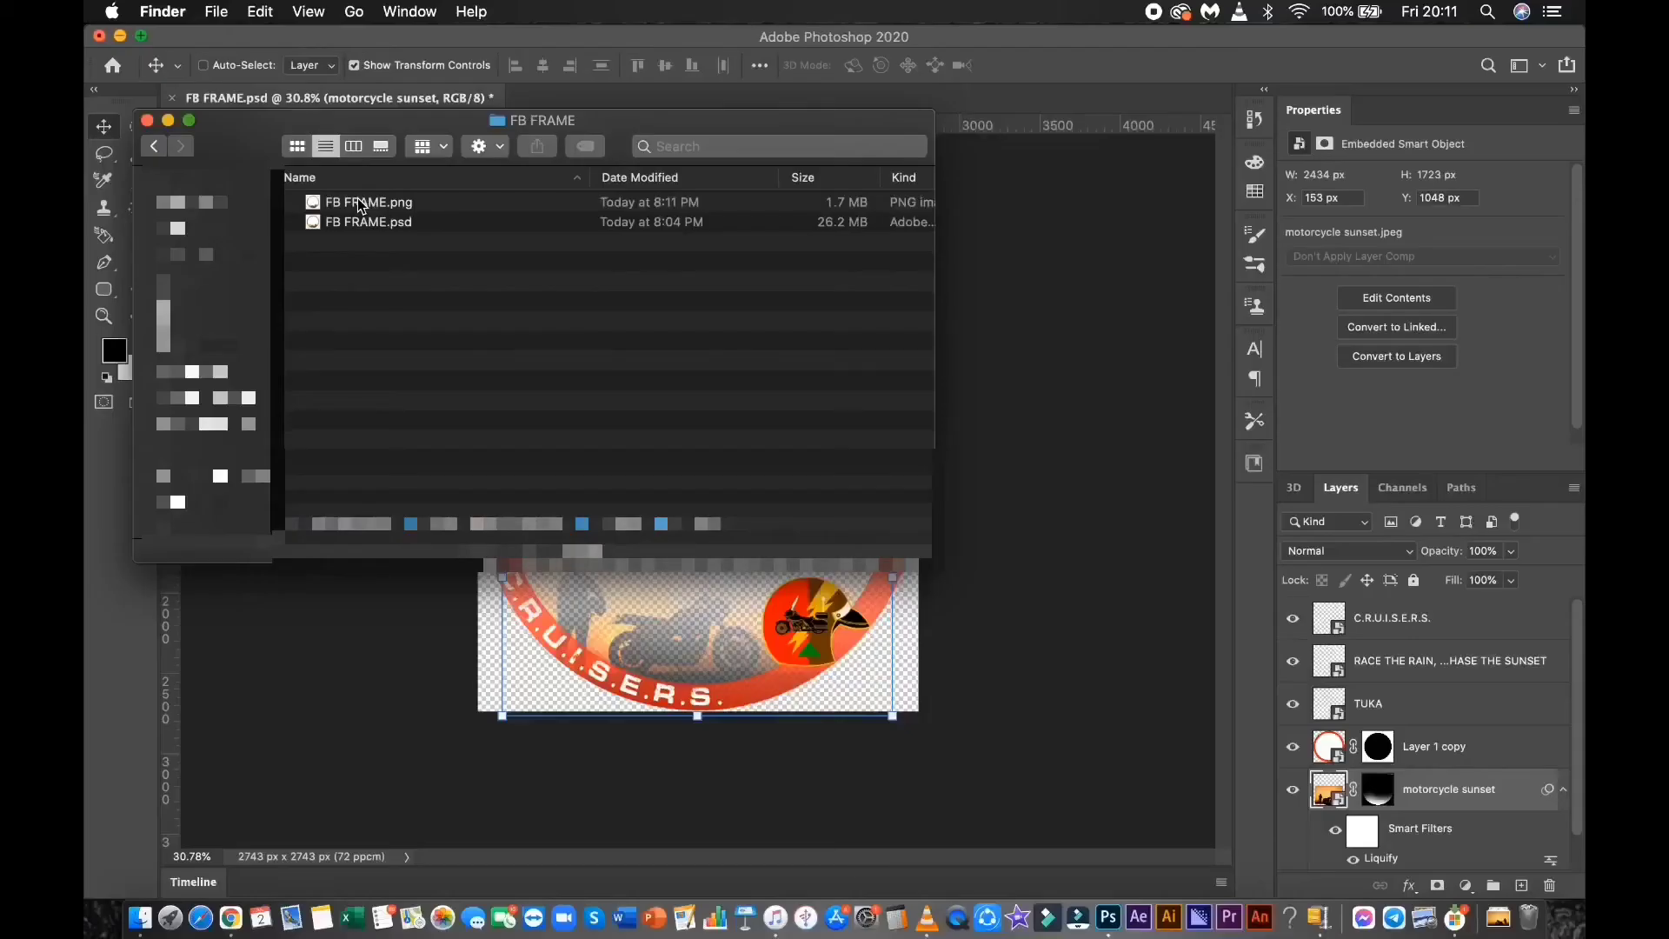
left_click(230, 246)
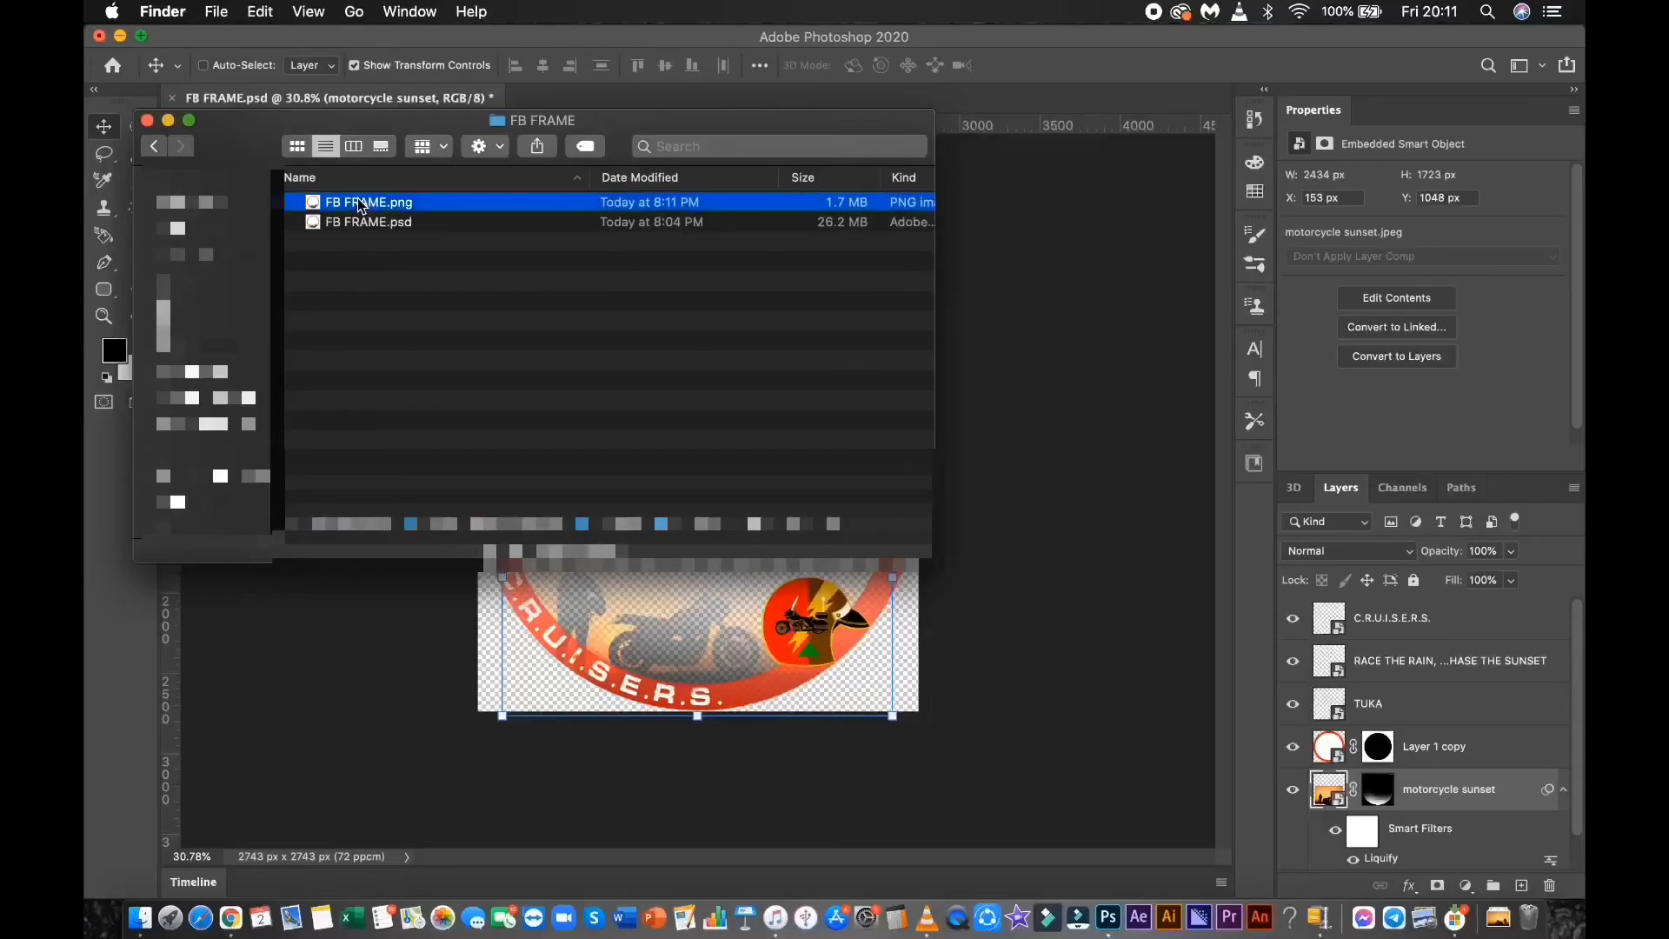
key("space")
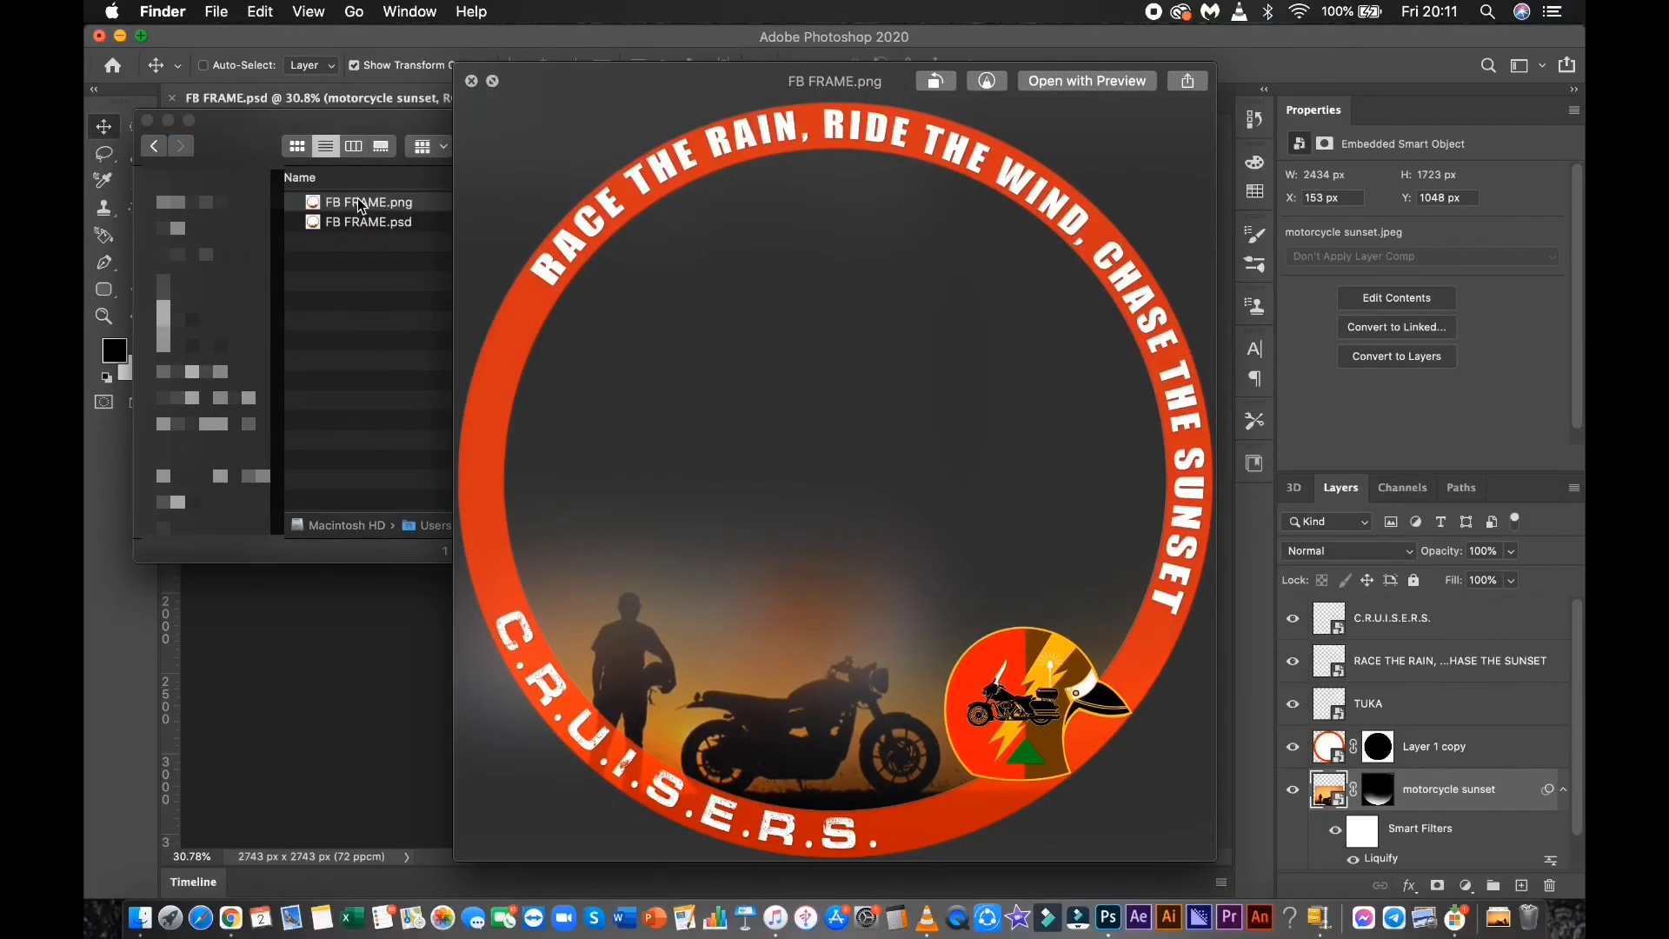
key("space")
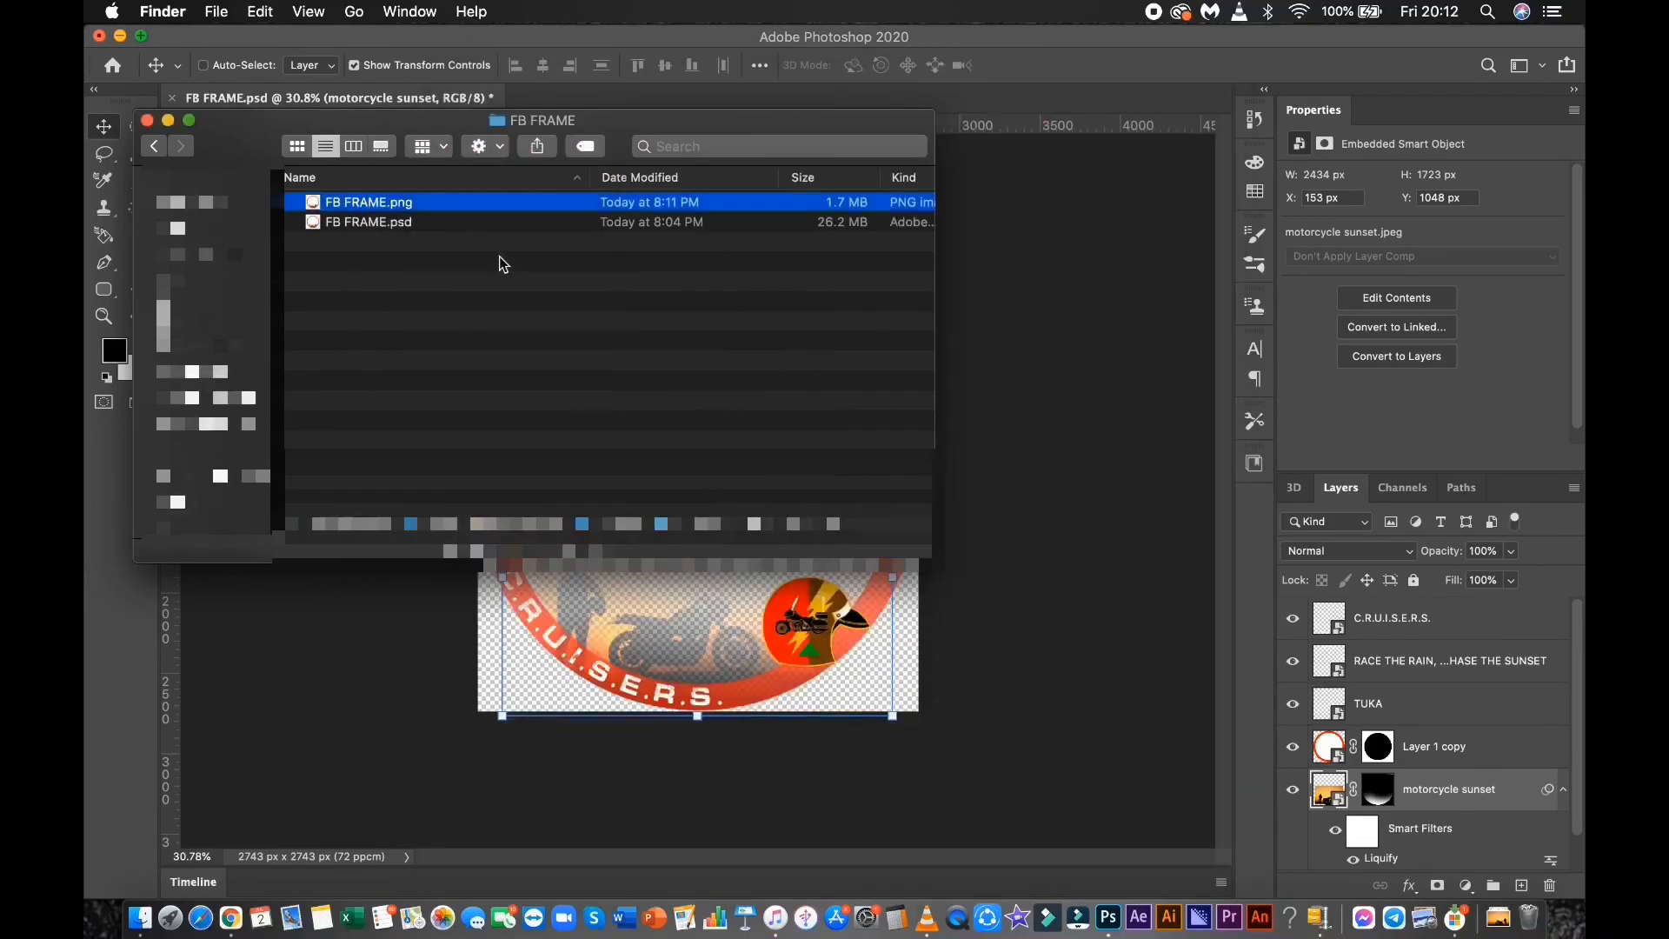
left_click(965, 433)
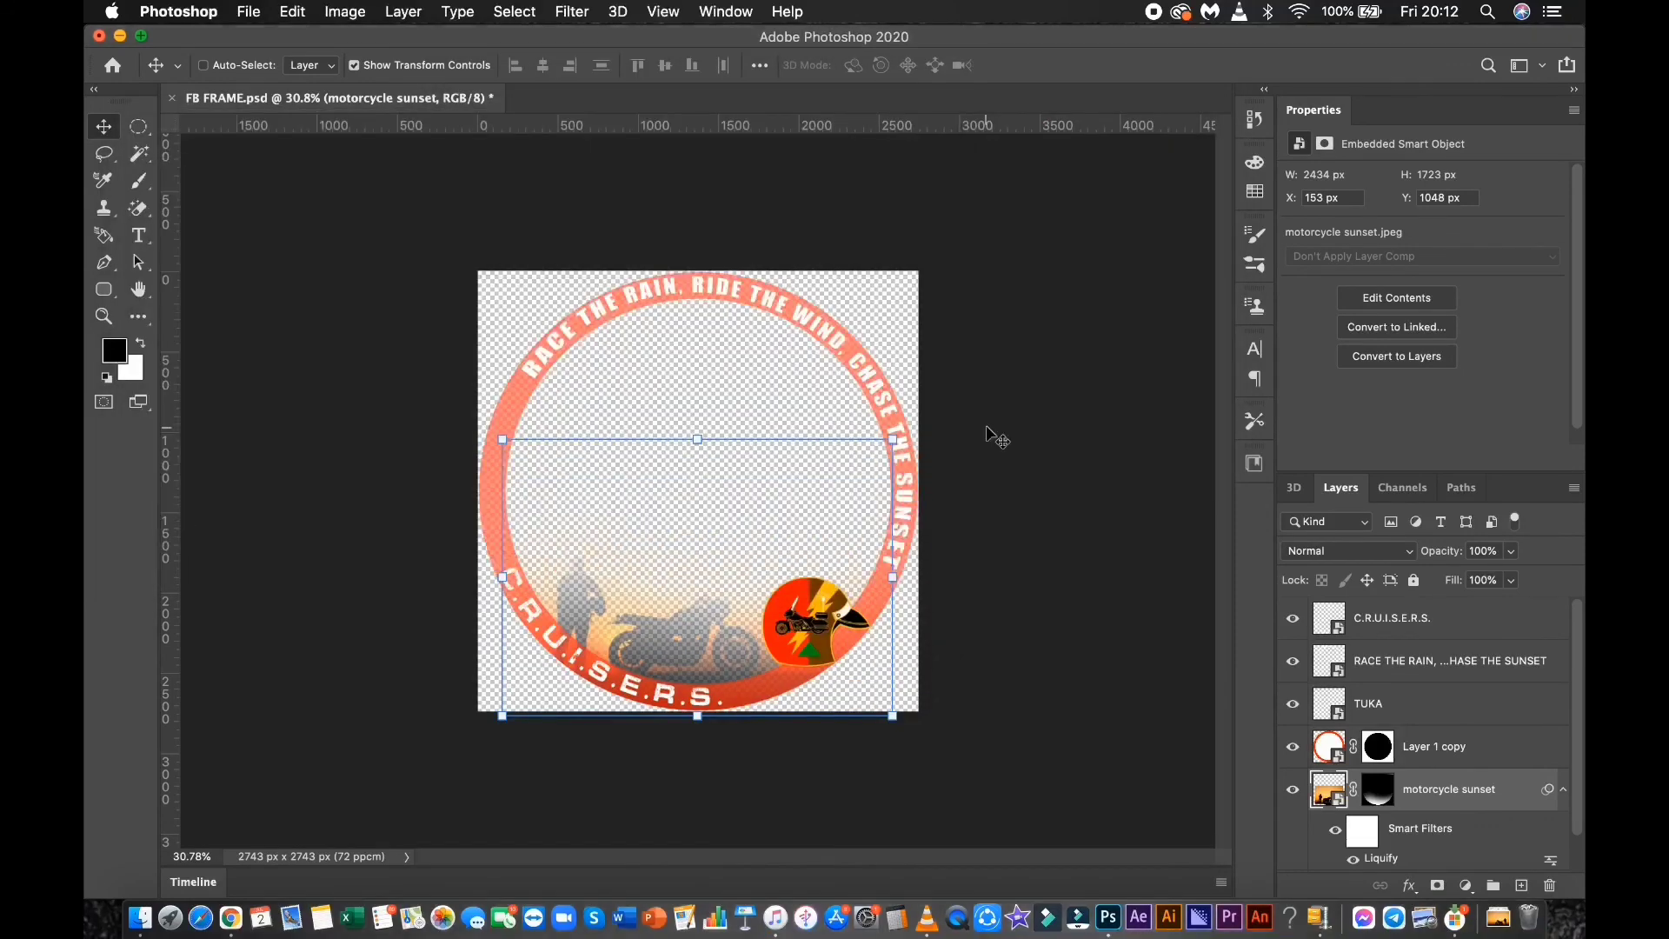